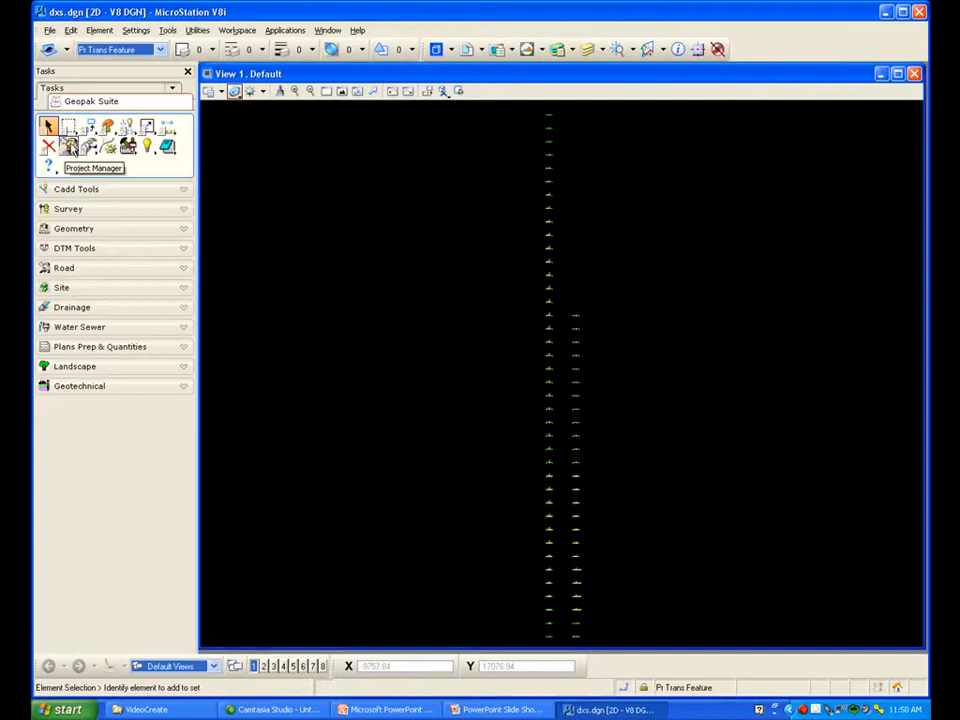
# Open the class.prj road project from the Project Manager and clear the Element Selection window out of the way
pyautogui.click(68, 147)
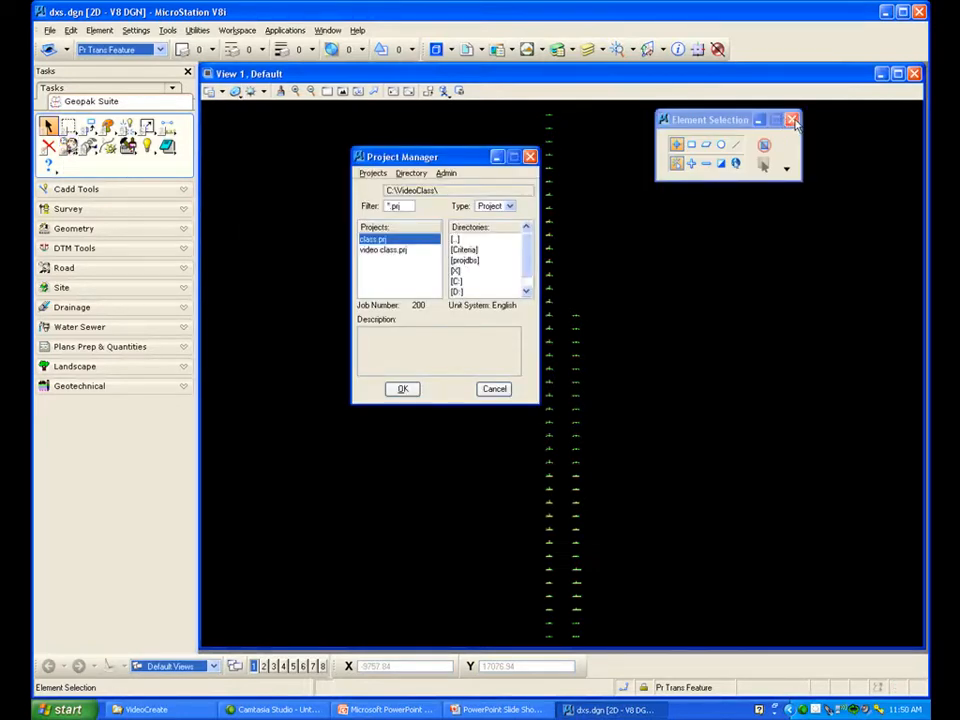
pyautogui.click(791, 120)
pyautogui.moveTo(470, 157); pyautogui.dragTo(448, 167)
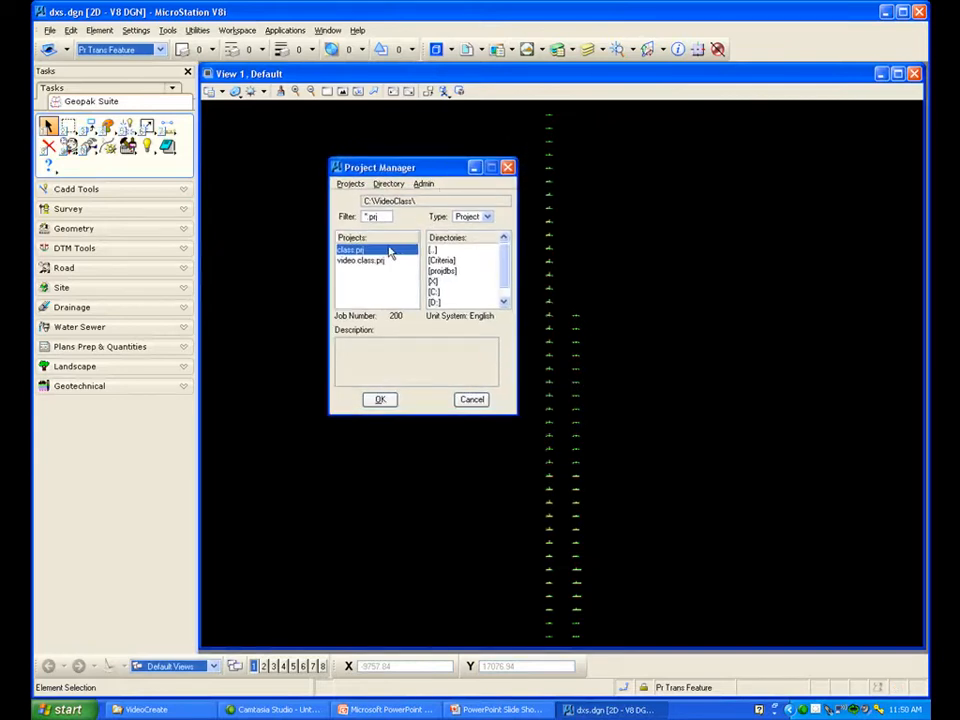
pyautogui.click(380, 400)
pyautogui.moveTo(540, 641); pyautogui.dragTo(546, 249)
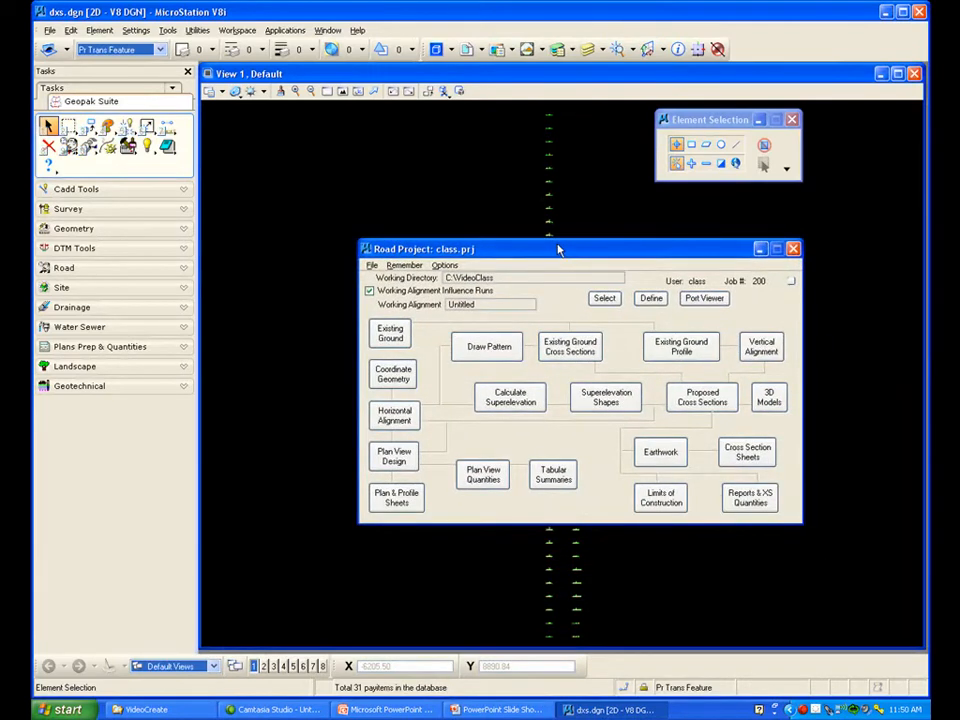
pyautogui.click(791, 119)
pyautogui.moveTo(669, 251); pyautogui.dragTo(651, 148)
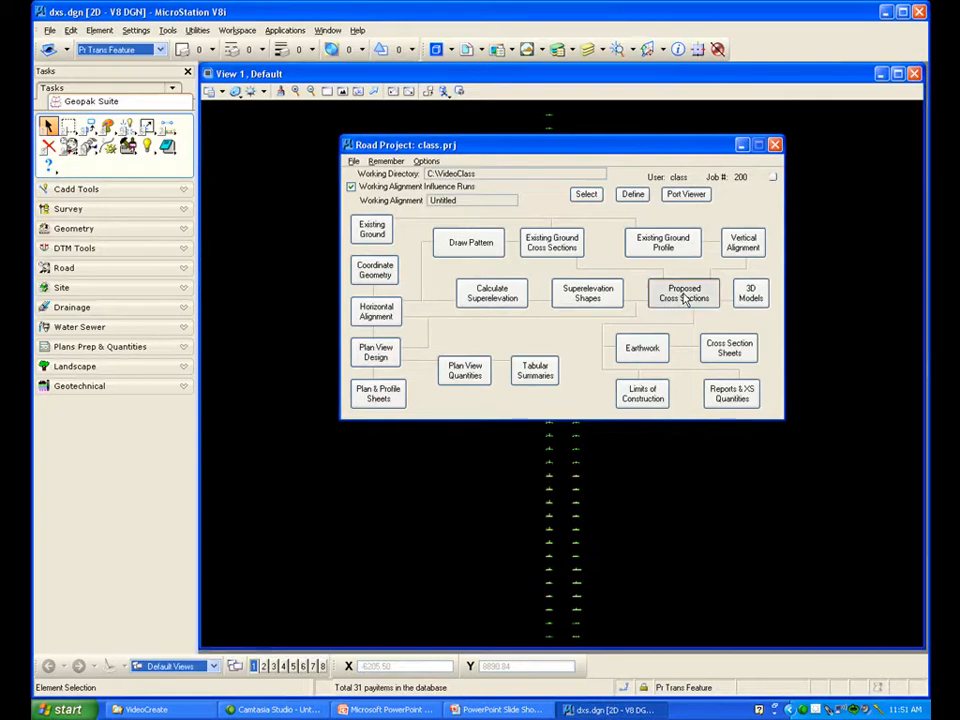
# Open the Untitled run of Proposed Cross Sections and arrange its window apart from the Road Project window
pyautogui.click(684, 297)
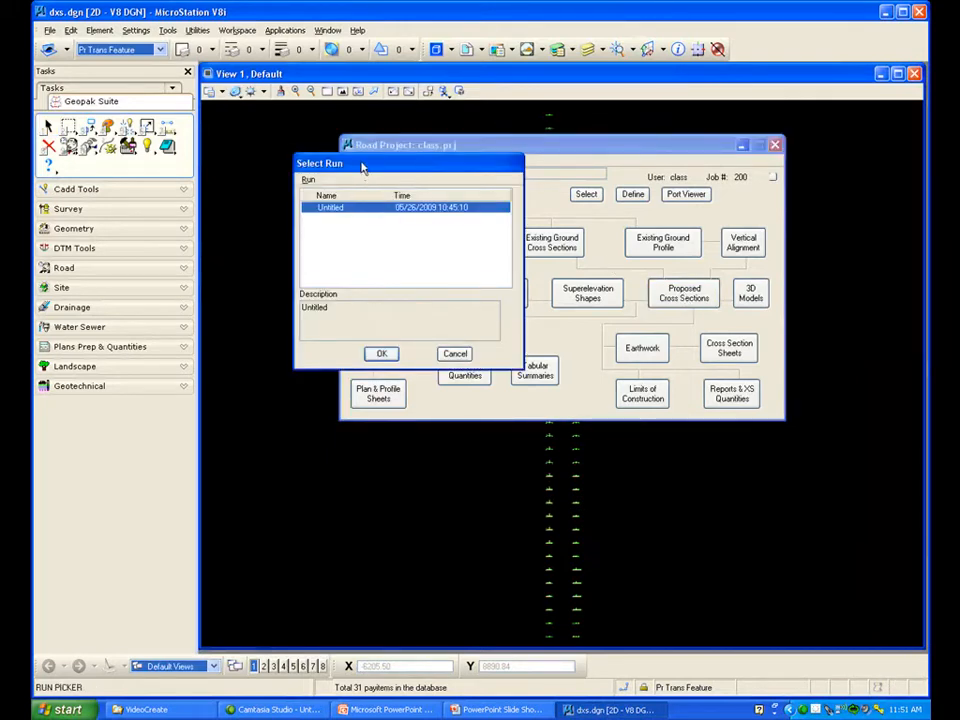
pyautogui.moveTo(363, 168); pyautogui.dragTo(360, 150)
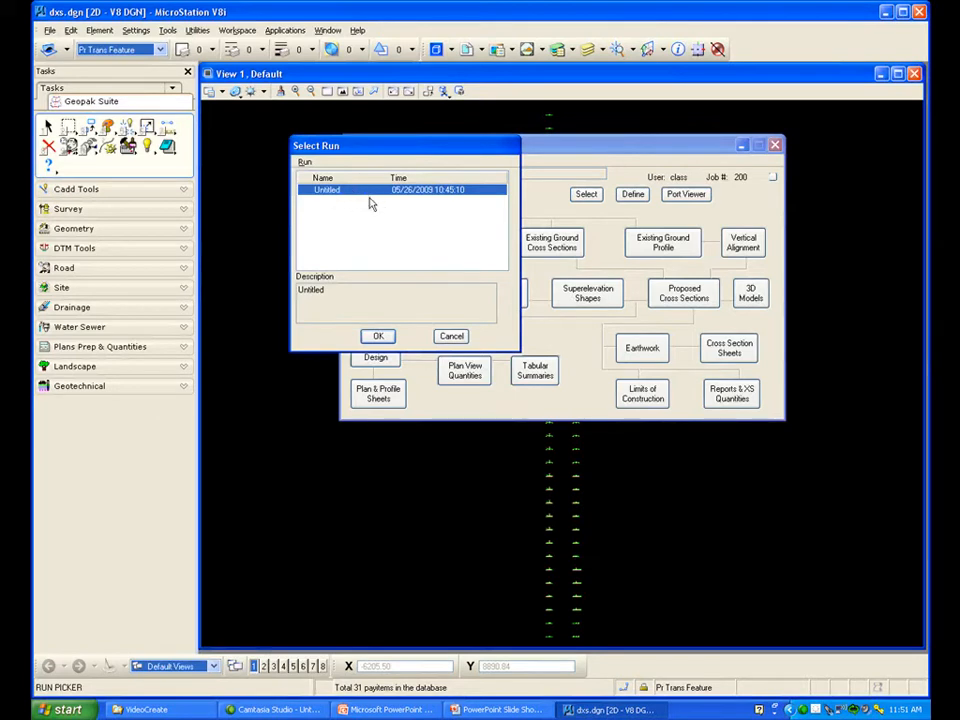
pyautogui.click(379, 337)
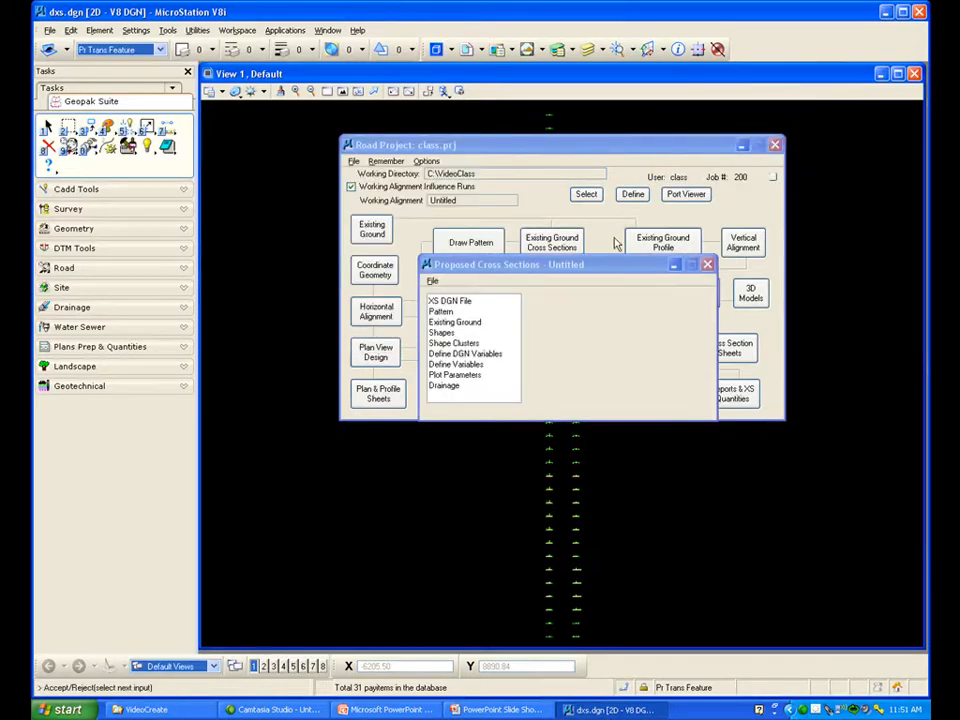
pyautogui.moveTo(575, 264); pyautogui.dragTo(532, 641)
pyautogui.moveTo(419, 166); pyautogui.dragTo(536, 160)
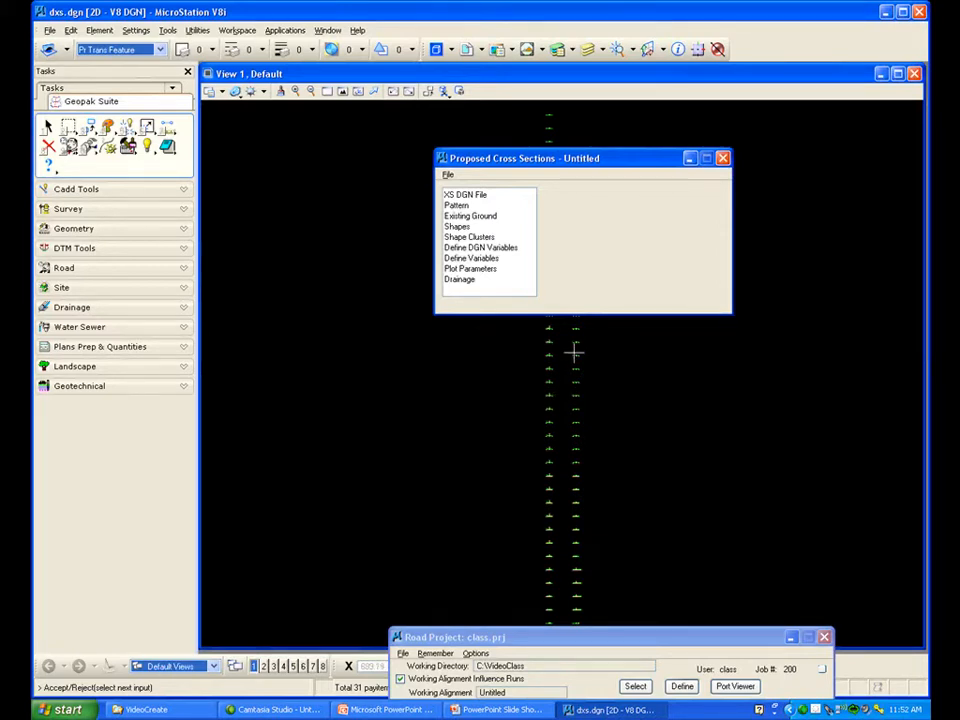
pyautogui.moveTo(547, 167); pyautogui.dragTo(553, 169)
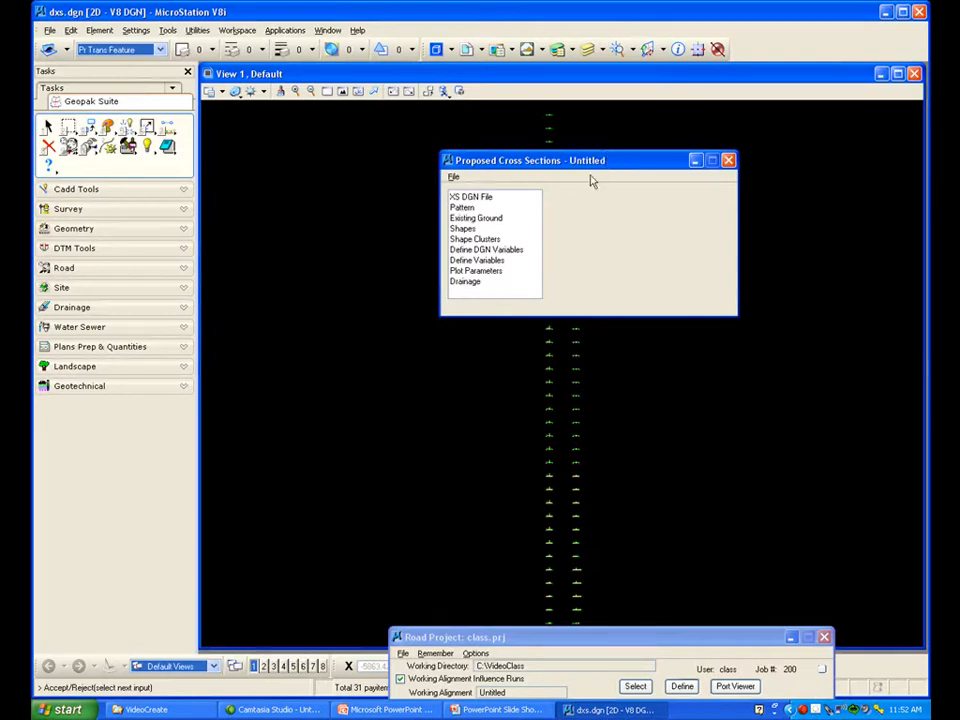
pyautogui.moveTo(504, 166); pyautogui.dragTo(494, 164)
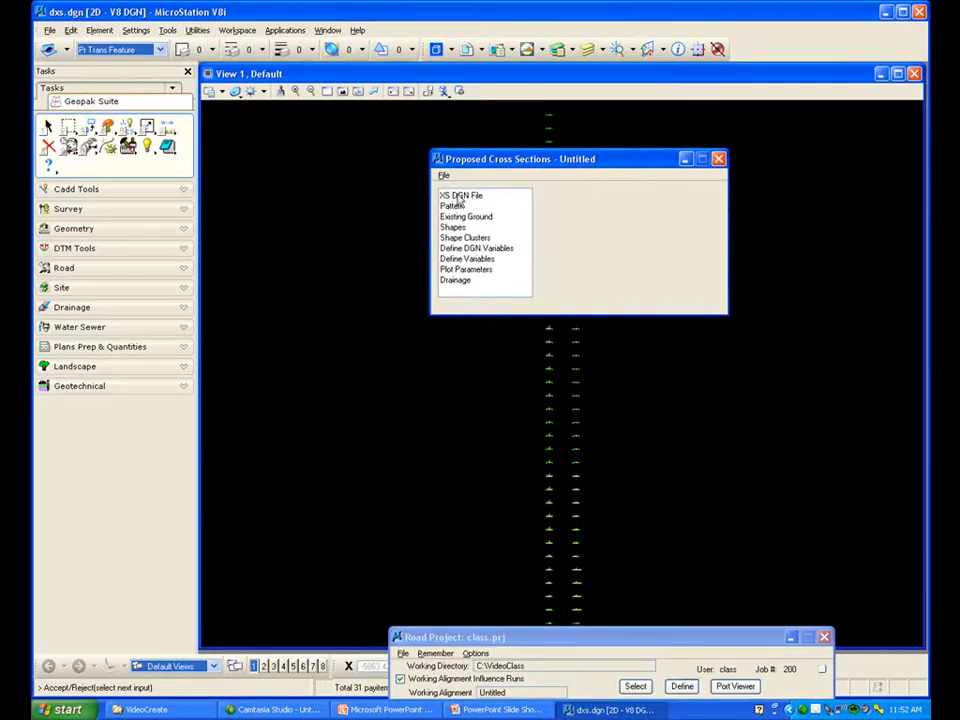
# Set the cross section DGN file of the run to dxs.dgn and review its tolerance
pyautogui.click(461, 198)
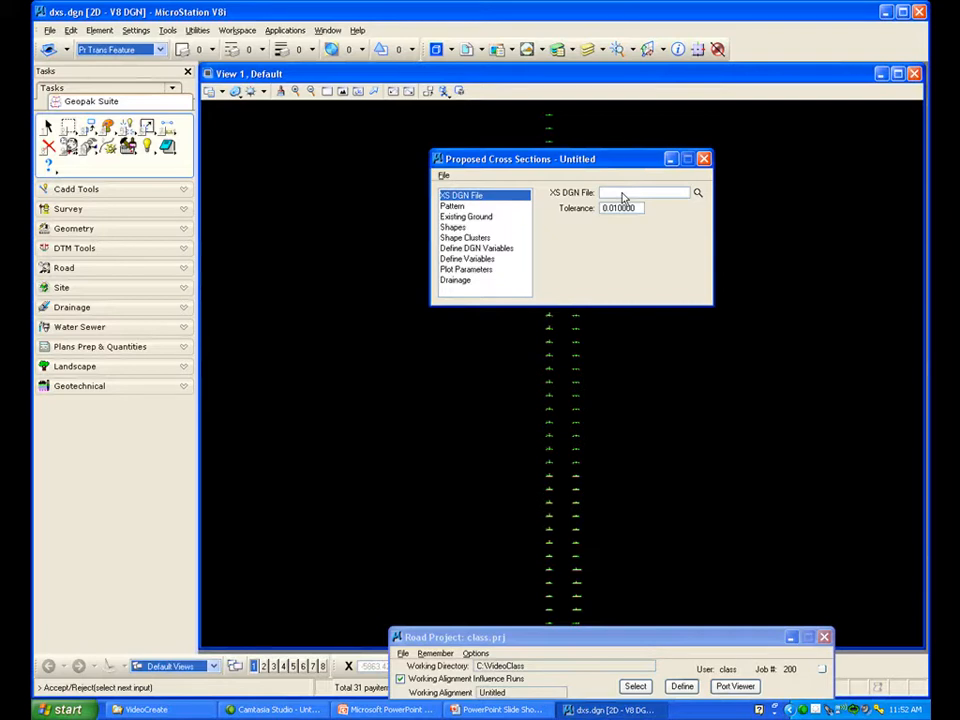
pyautogui.click(697, 194)
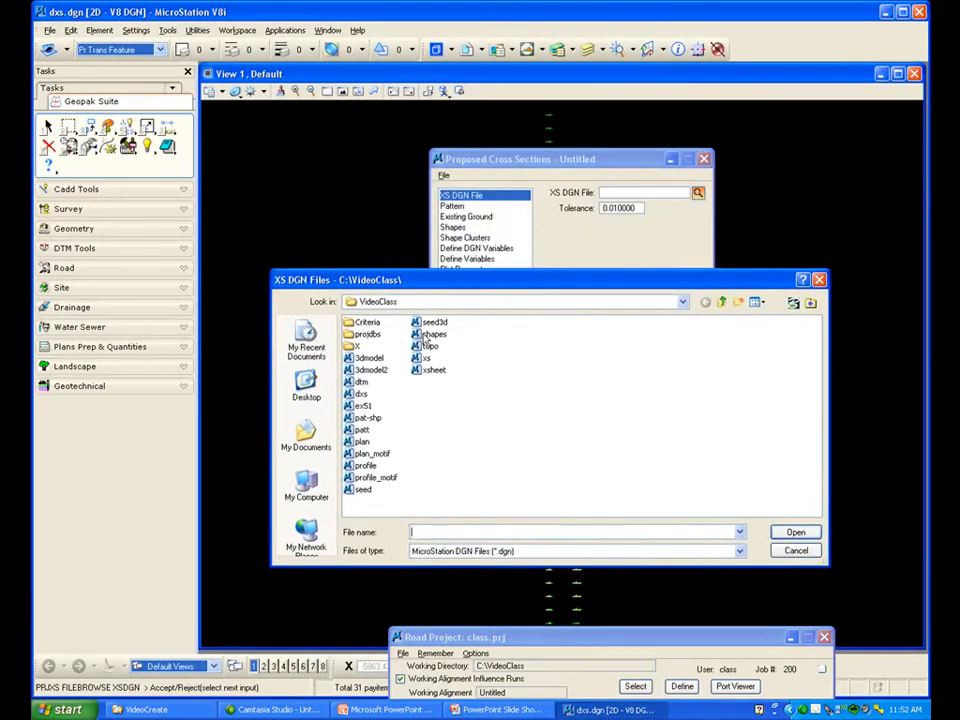
pyautogui.click(360, 394)
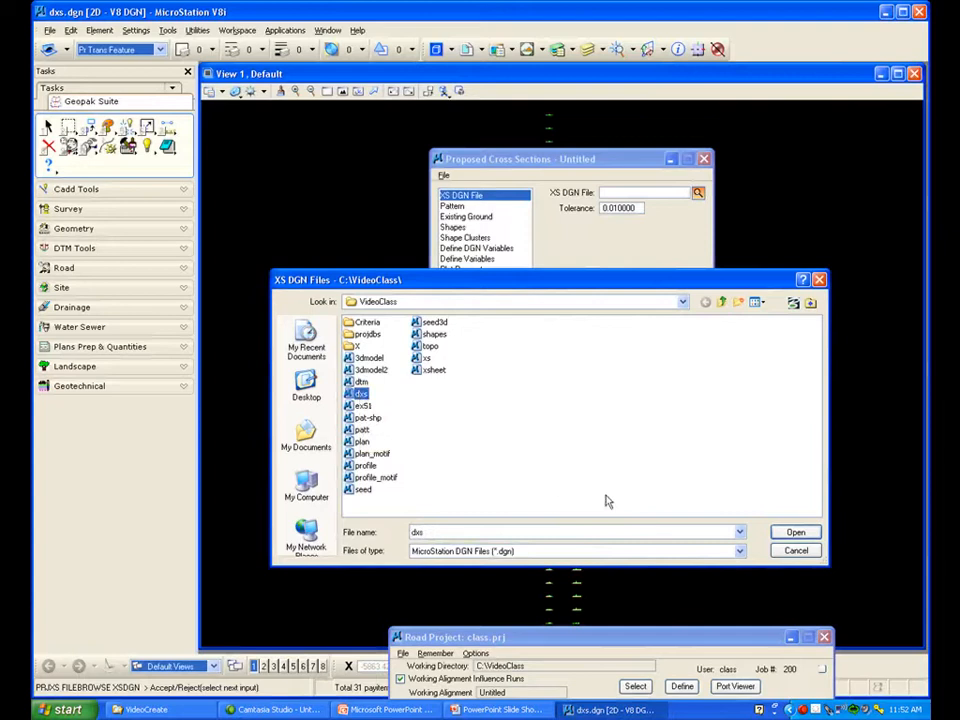
pyautogui.click(795, 535)
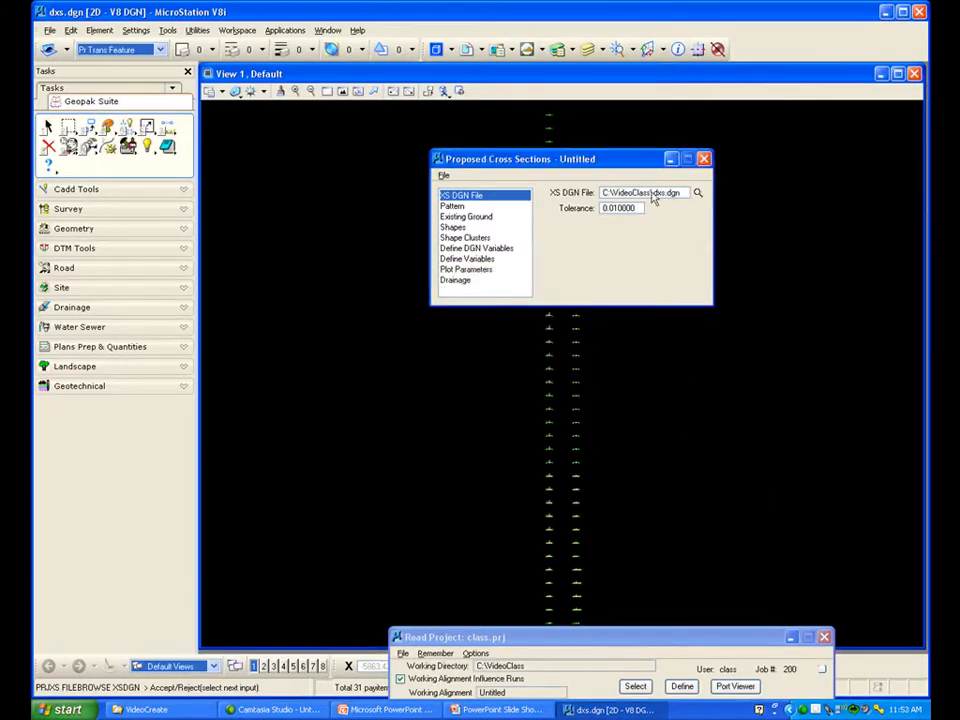
pyautogui.doubleClick(620, 210)
pyautogui.click(617, 211)
# Clear the Pattern search criteria and choose patt.dgn as the pattern DGN file
pyautogui.click(453, 207)
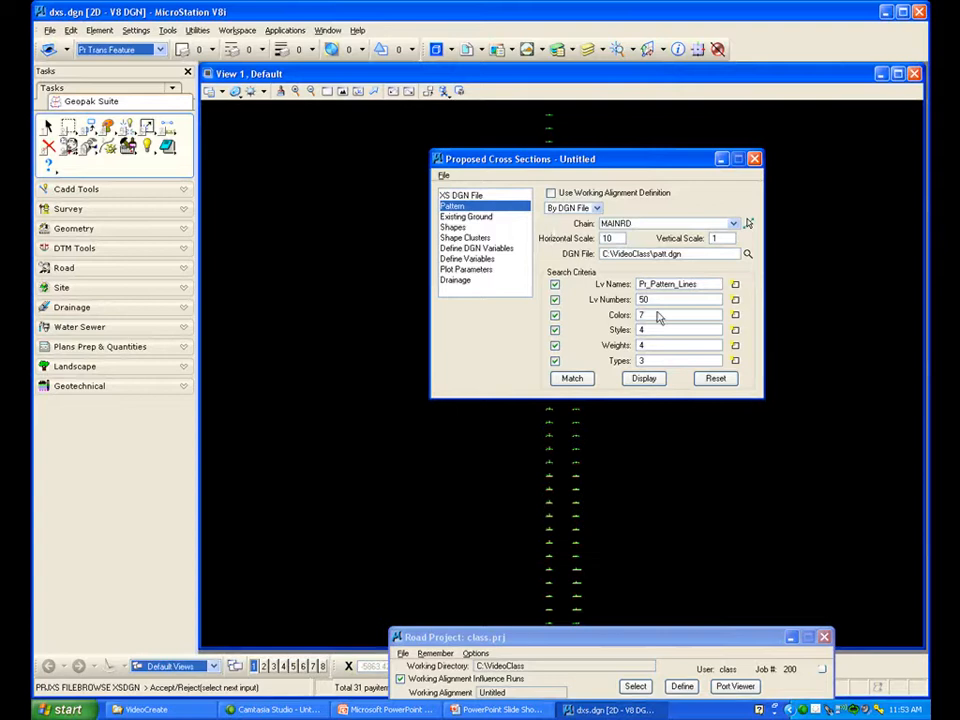
pyautogui.click(716, 378)
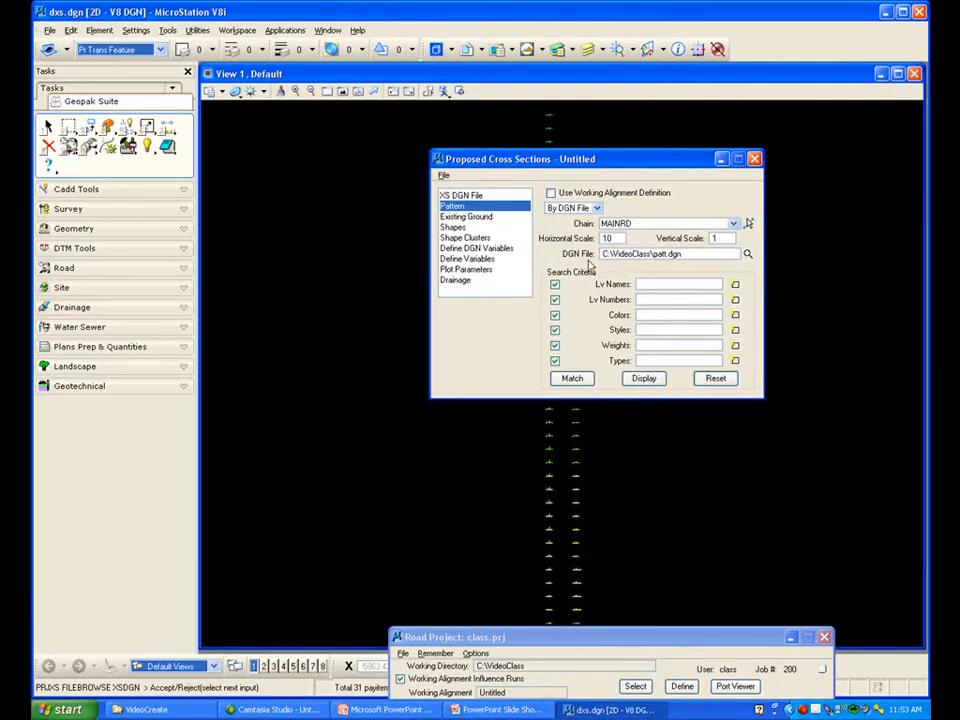
pyautogui.click(748, 255)
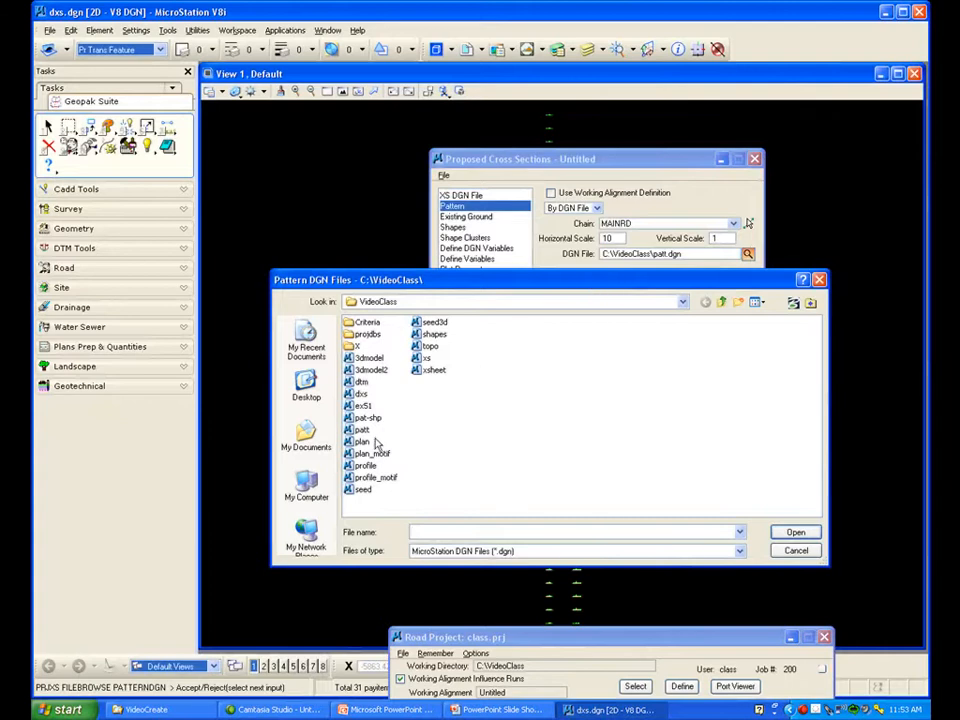
pyautogui.click(361, 429)
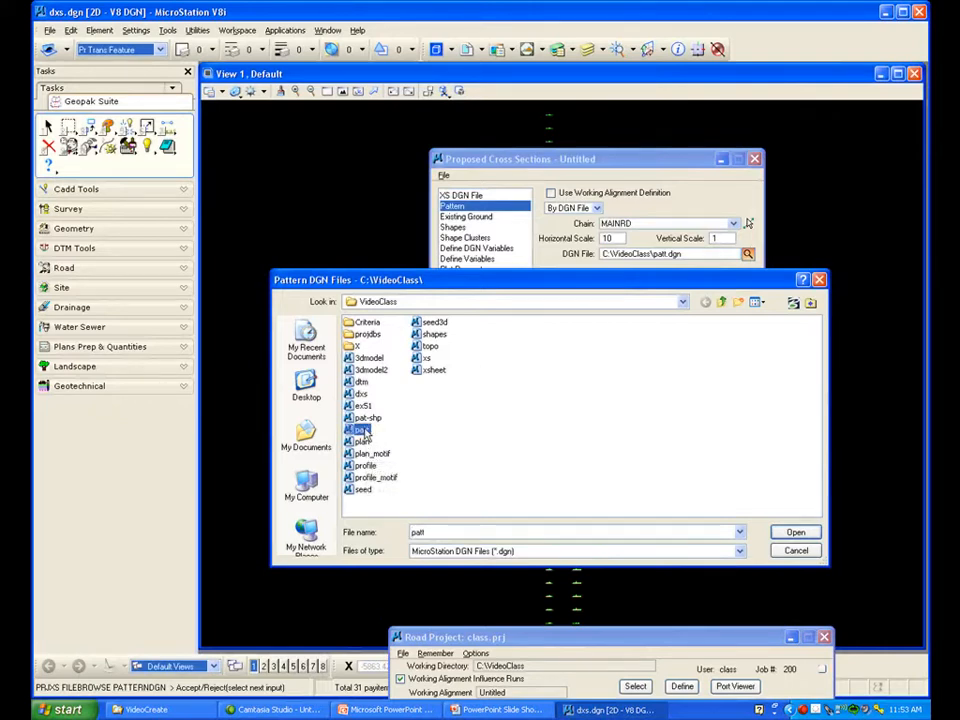
pyautogui.click(795, 533)
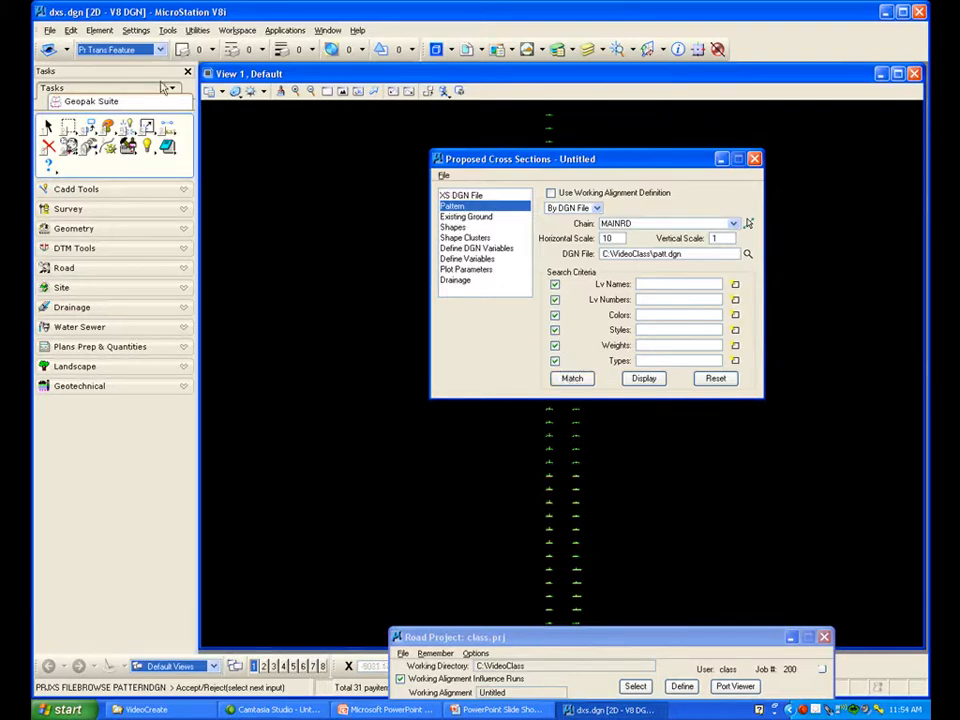
# Open the recent design file patt.dgn and fill the Pattern search criteria by matching a pattern line
pyautogui.click(48, 30)
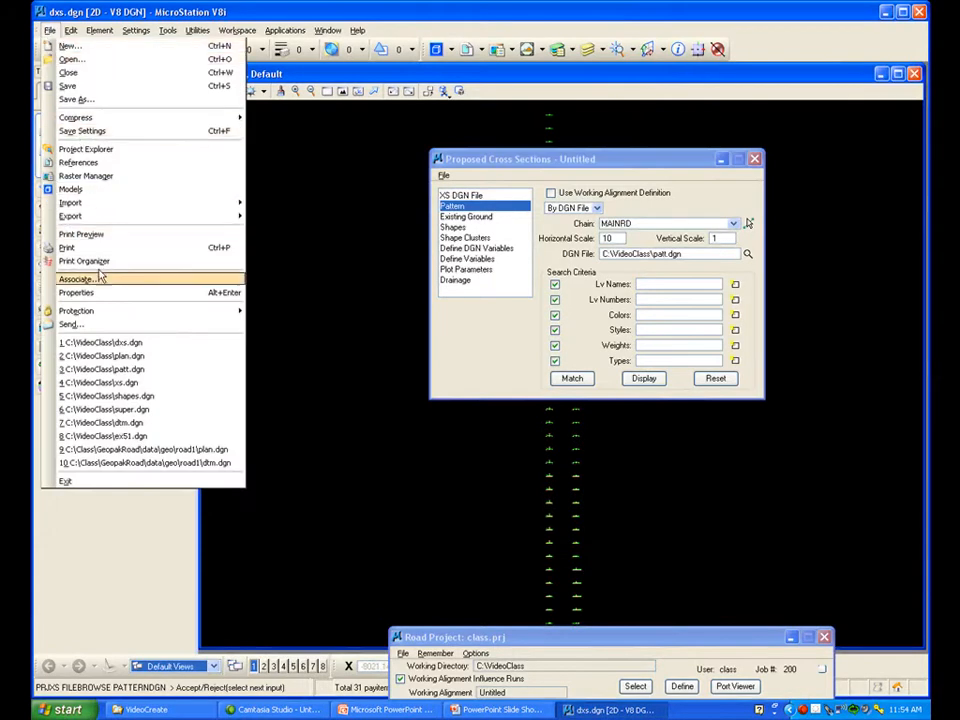
pyautogui.click(133, 370)
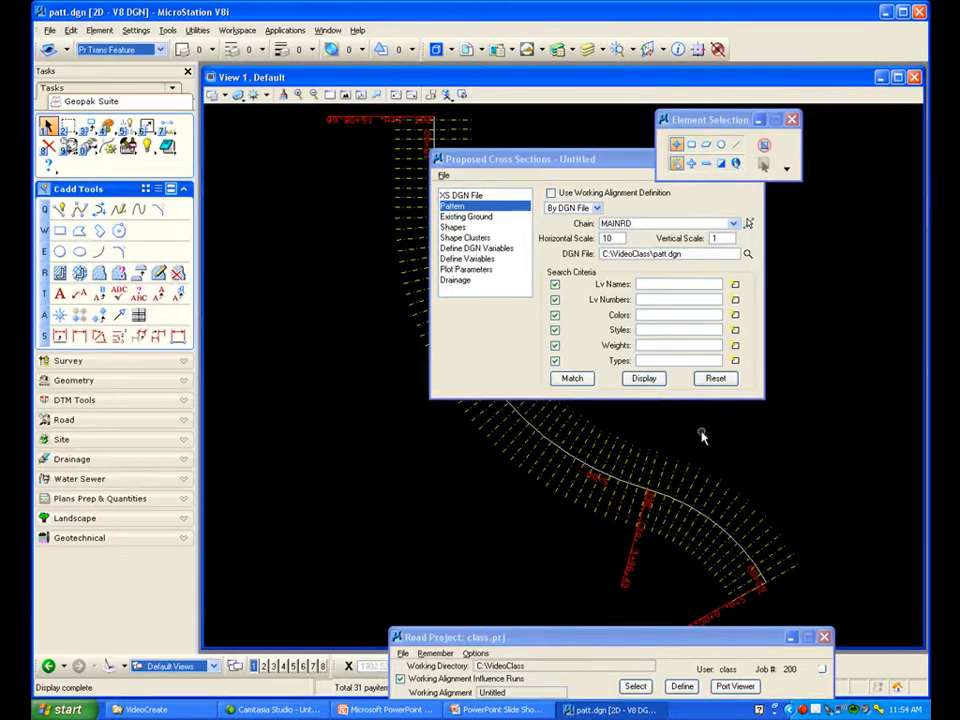
pyautogui.click(573, 380)
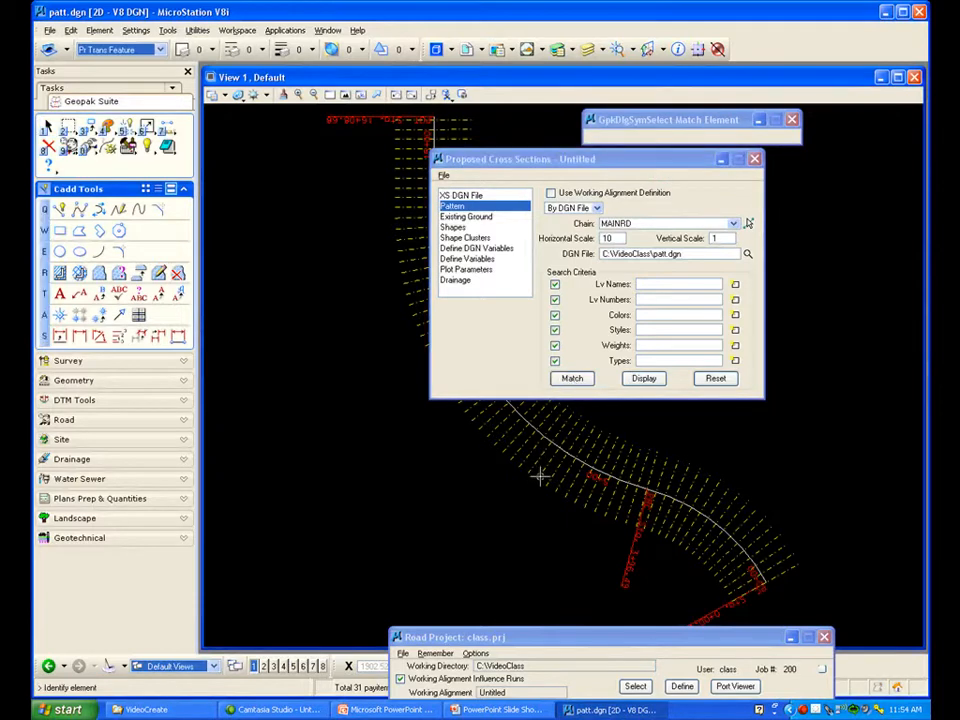
pyautogui.click(401, 439)
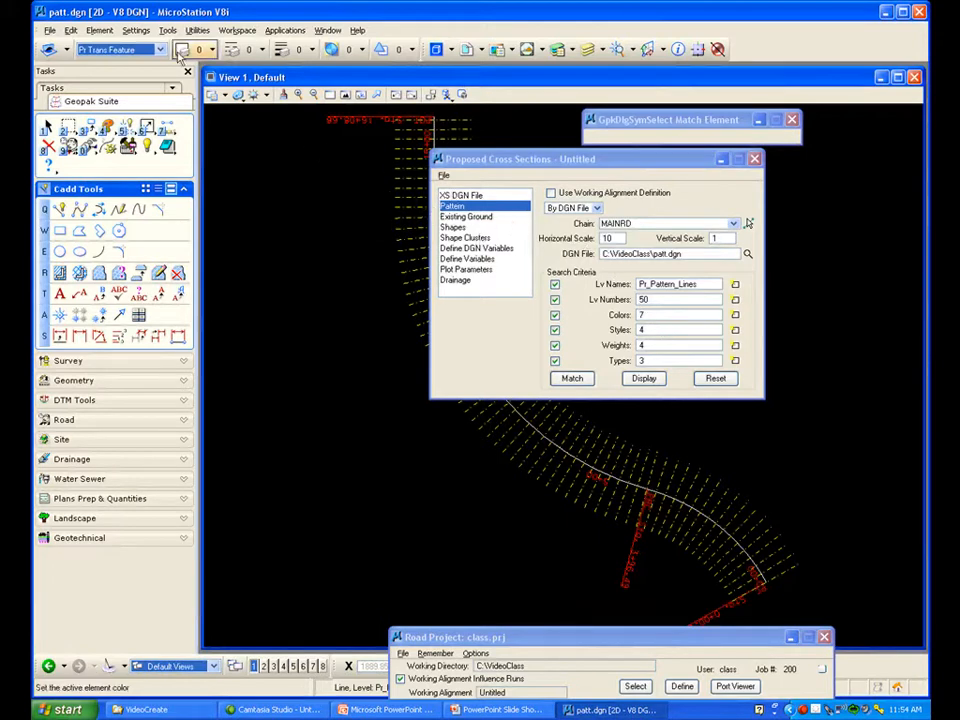
# Return to the dxs.dgn design file and move the Proposed Cross Sections window clear of the sections
pyautogui.click(49, 31)
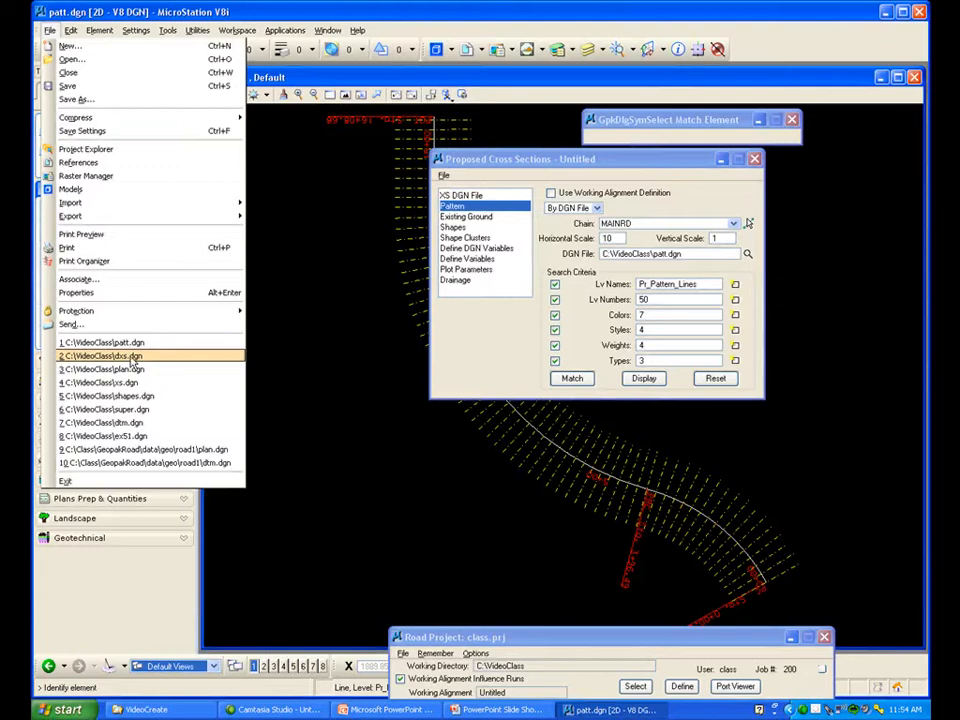
pyautogui.click(130, 356)
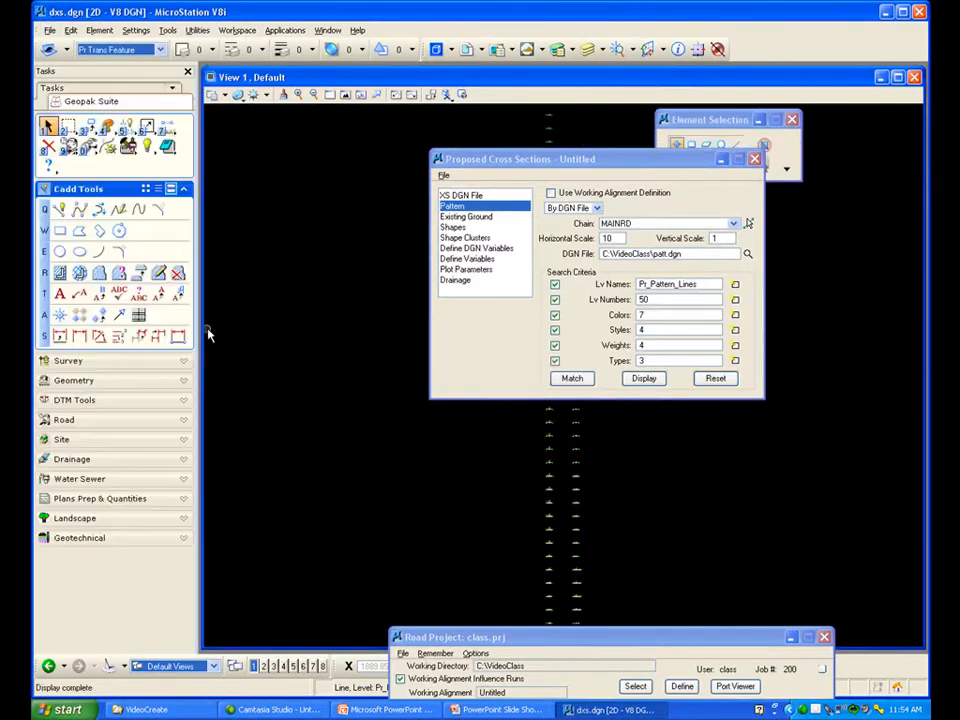
pyautogui.moveTo(540, 160); pyautogui.dragTo(502, 127)
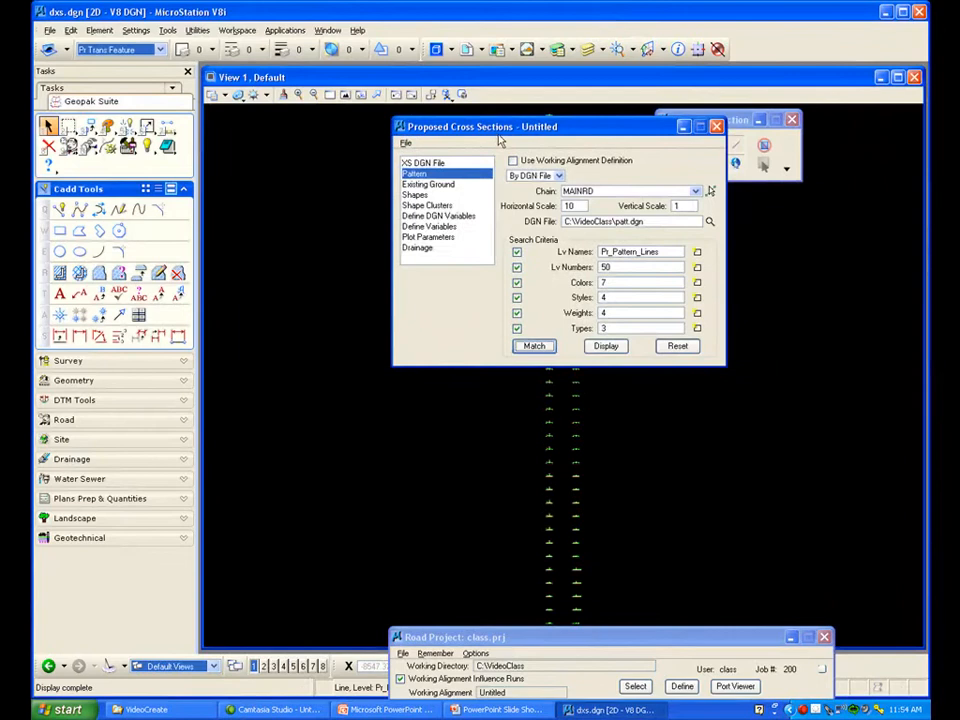
# Clear the Existing Ground search criteria and browse for the xs design file, leaving the file browser without opening anything
pyautogui.click(433, 186)
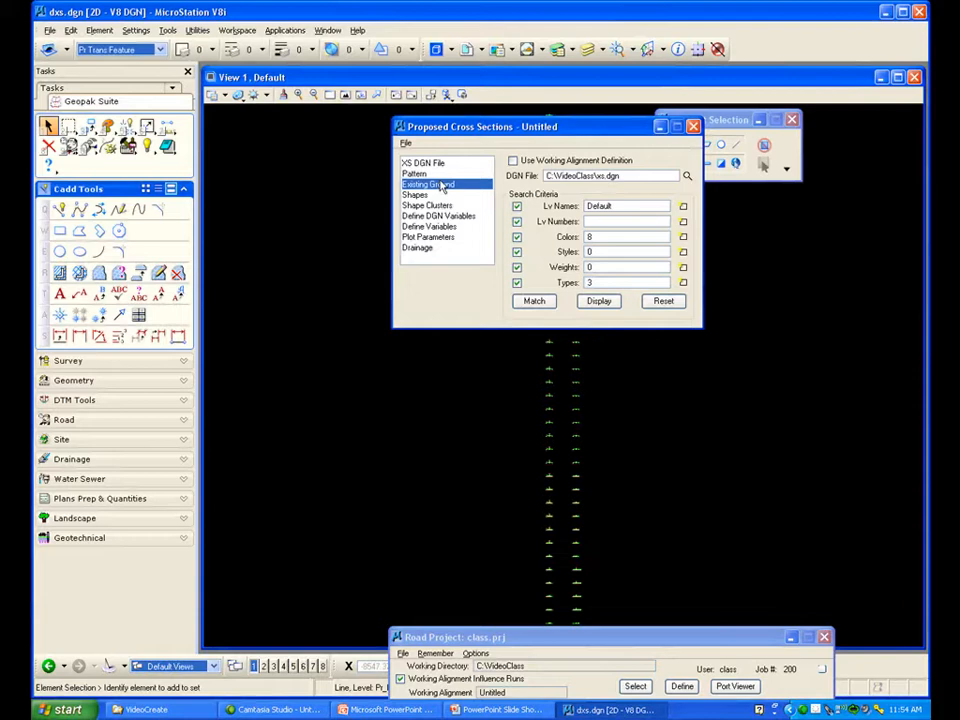
pyautogui.click(663, 301)
pyautogui.click(688, 176)
pyautogui.click(427, 358)
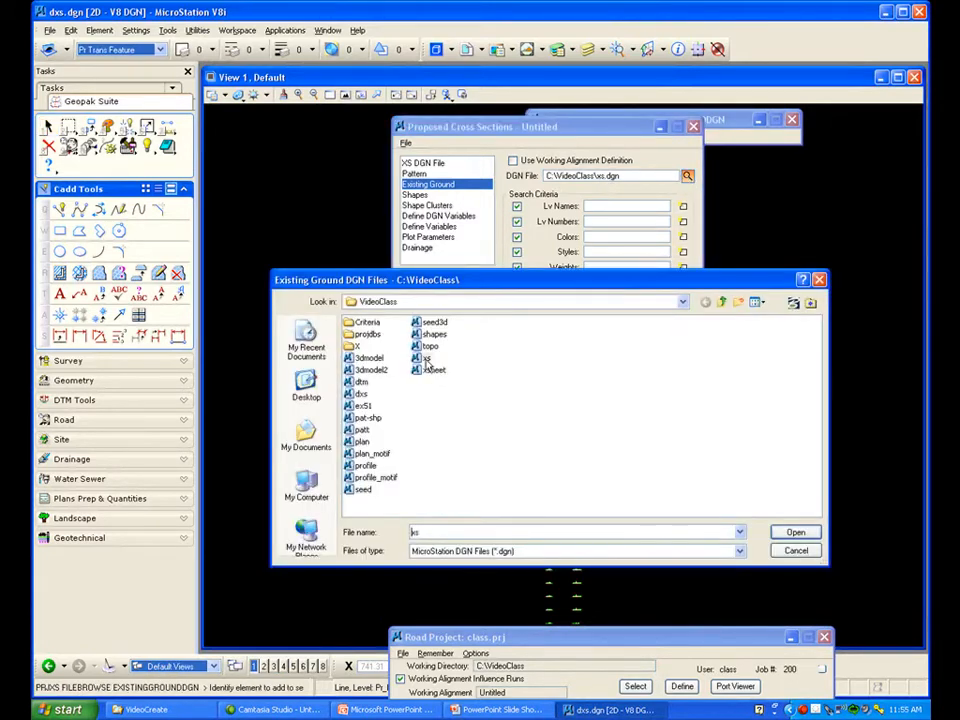
pyautogui.click(776, 551)
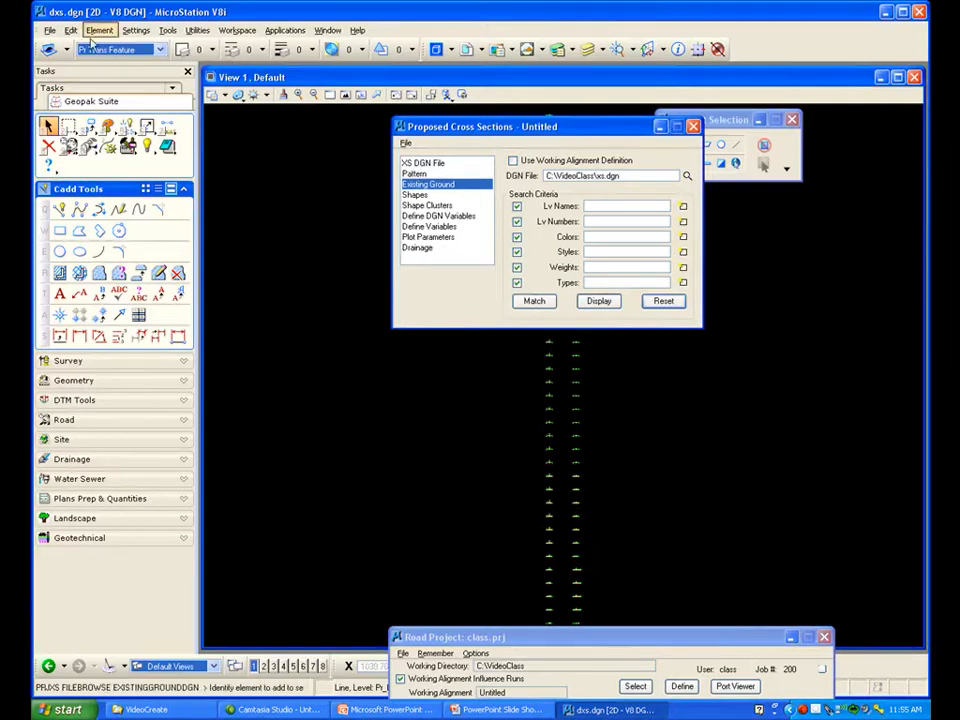
# Fill the Existing Ground search criteria by matching the green ground line of a cross section, and display the matching elements
pyautogui.scroll(1, 570, 407)
pyautogui.scroll(3, 570, 407)
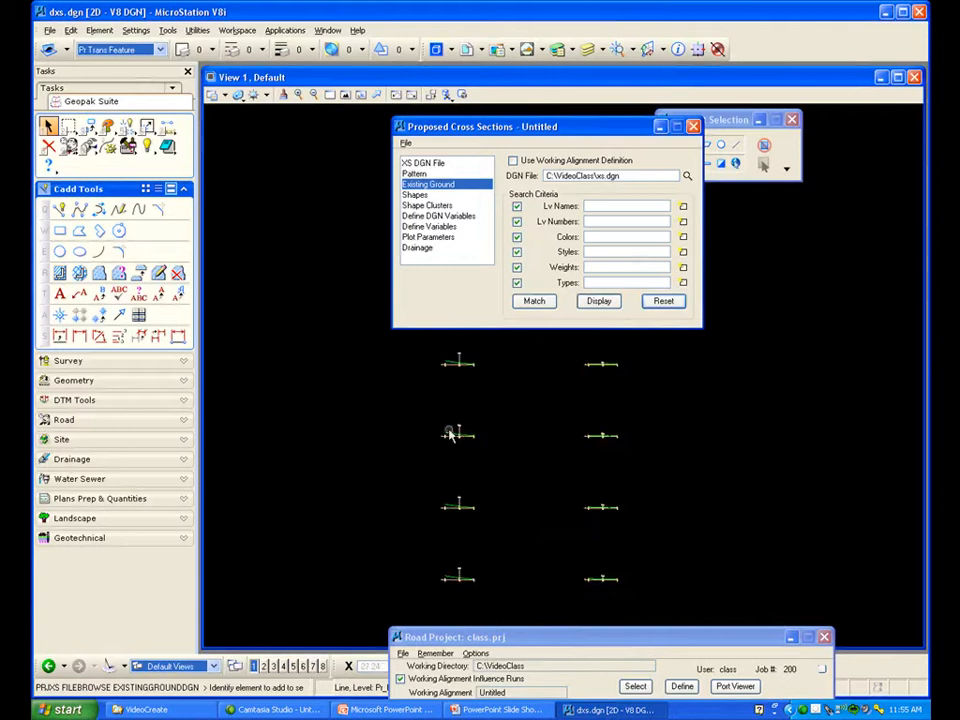
pyautogui.scroll(3, 452, 430)
pyautogui.scroll(3, 455, 440)
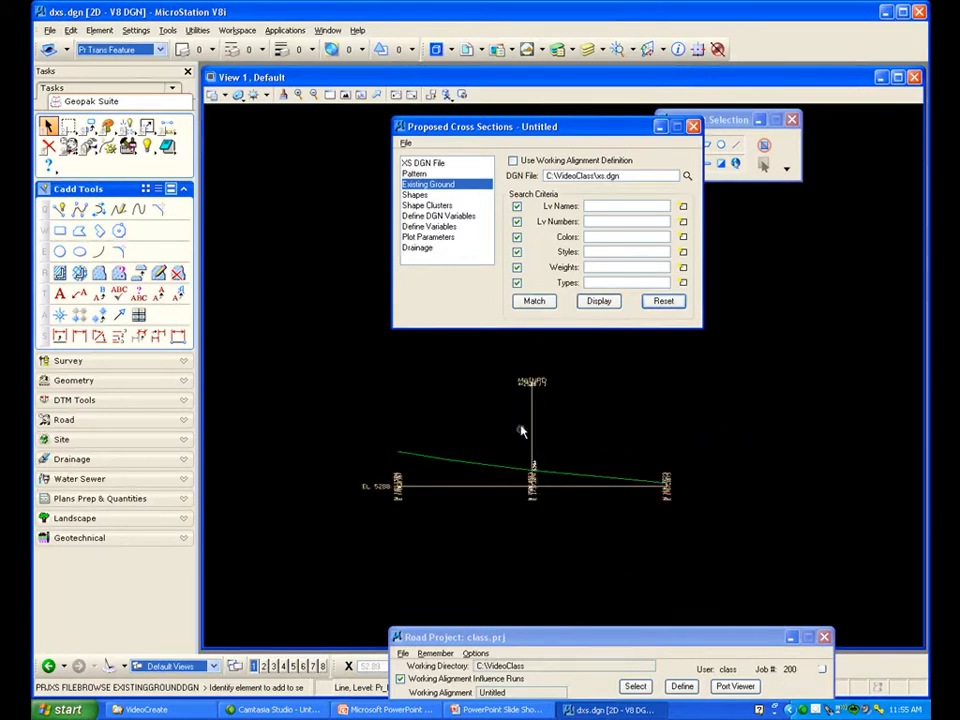
pyautogui.click(533, 301)
pyautogui.click(469, 460)
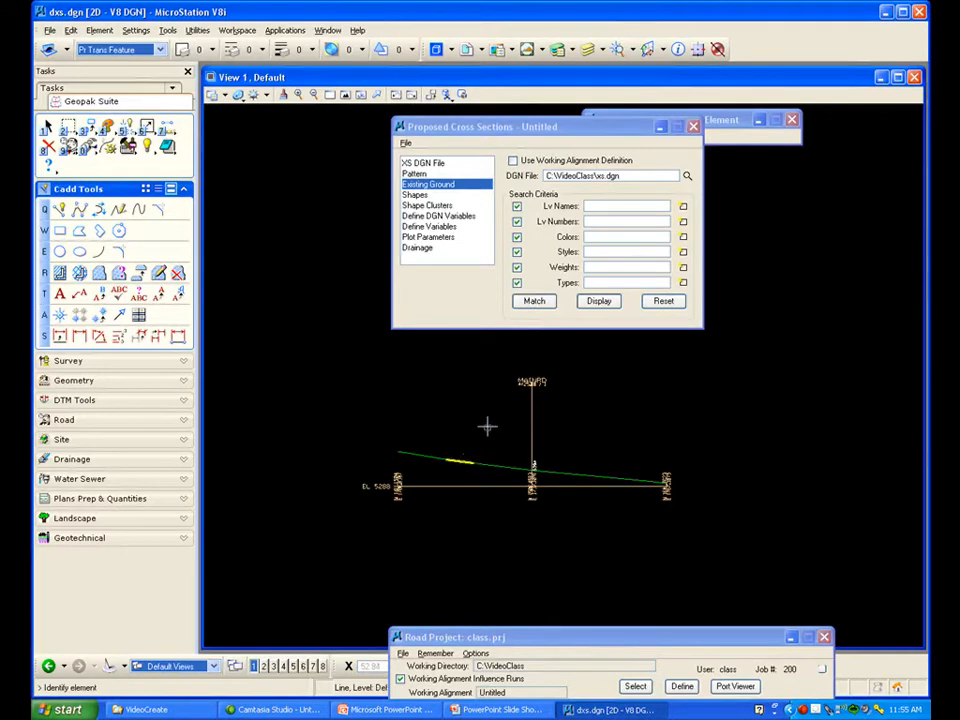
pyautogui.click(477, 420)
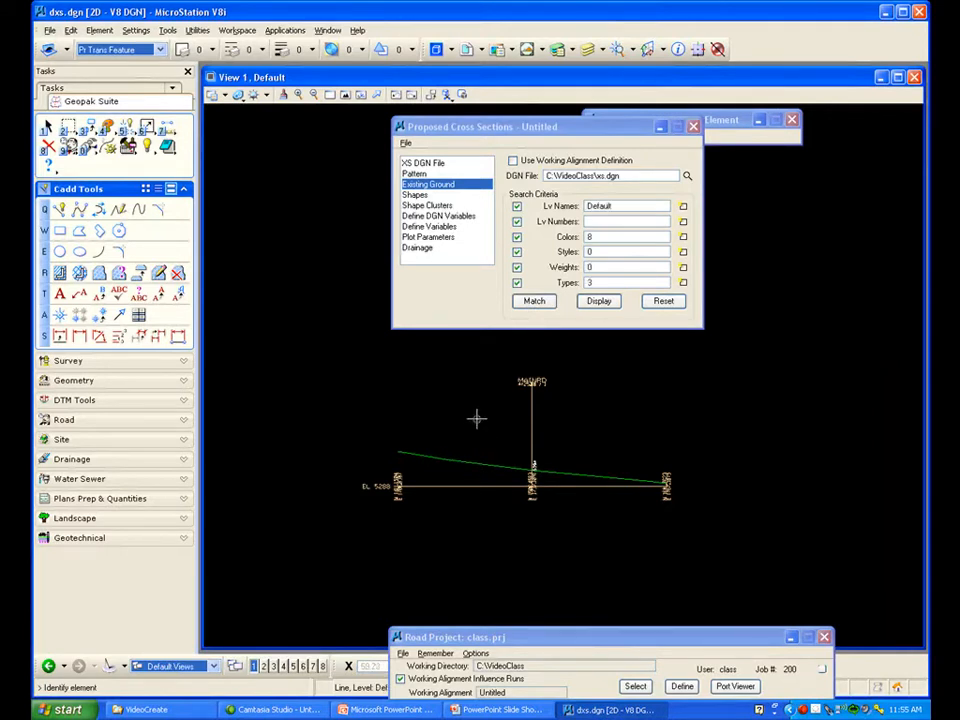
pyautogui.click(600, 302)
pyautogui.click(600, 302)
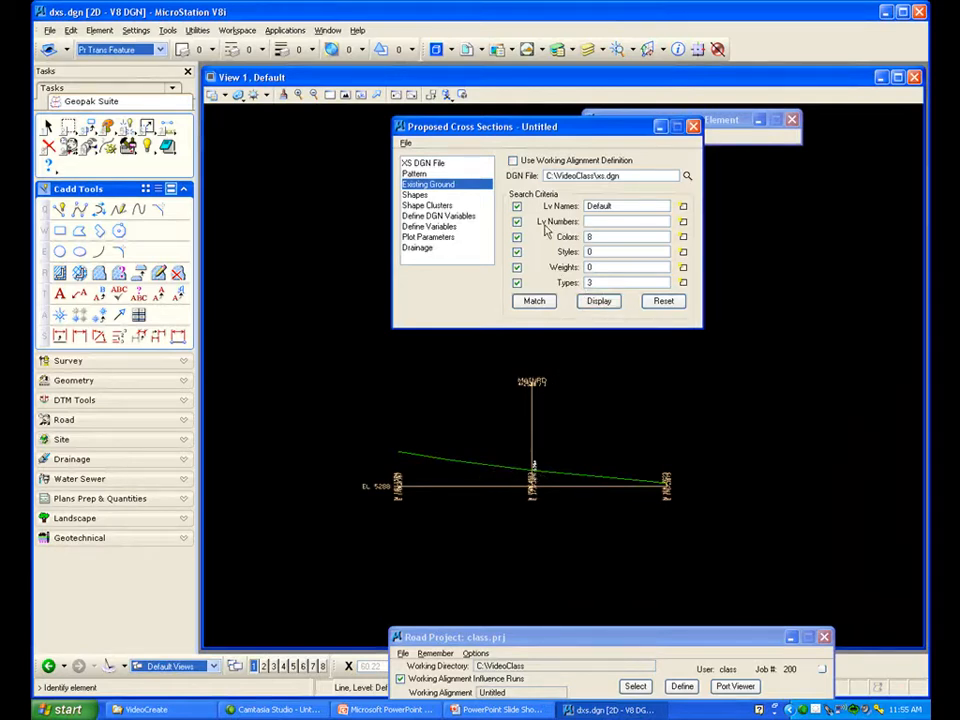
# Try the By Search Criteria option for the shapes in shapes.dgn and set the selection back to All in DGN
pyautogui.click(418, 195)
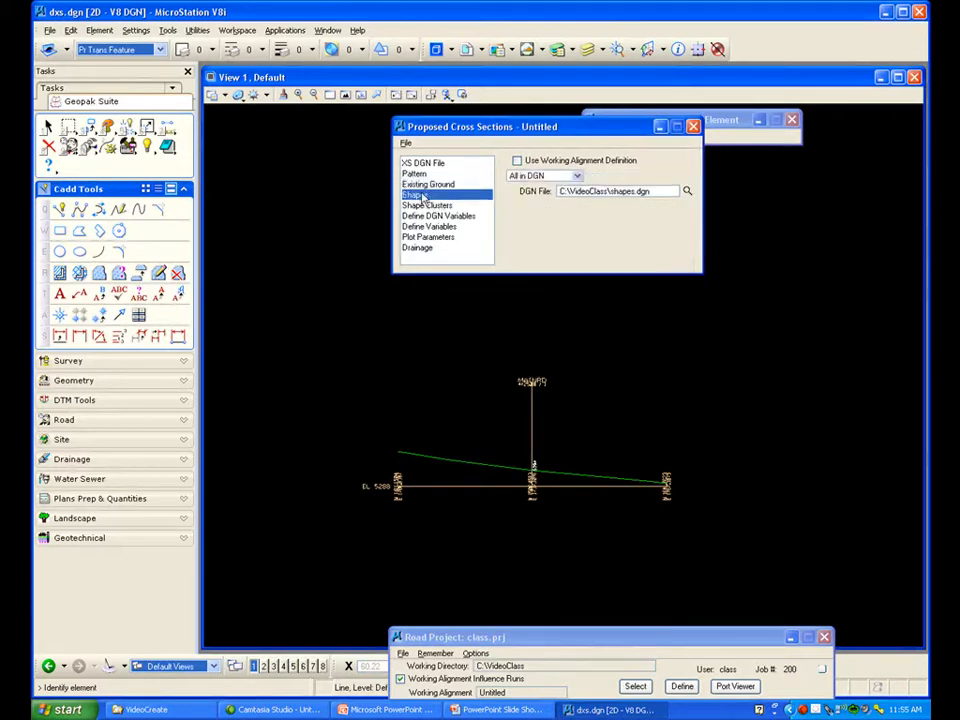
pyautogui.click(576, 176)
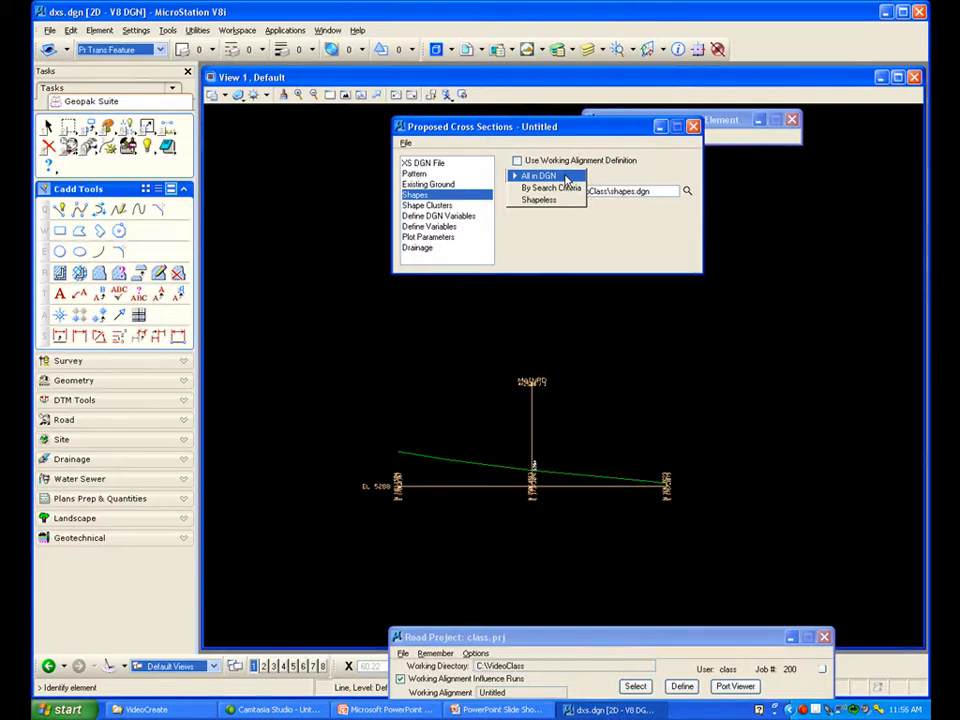
pyautogui.click(552, 188)
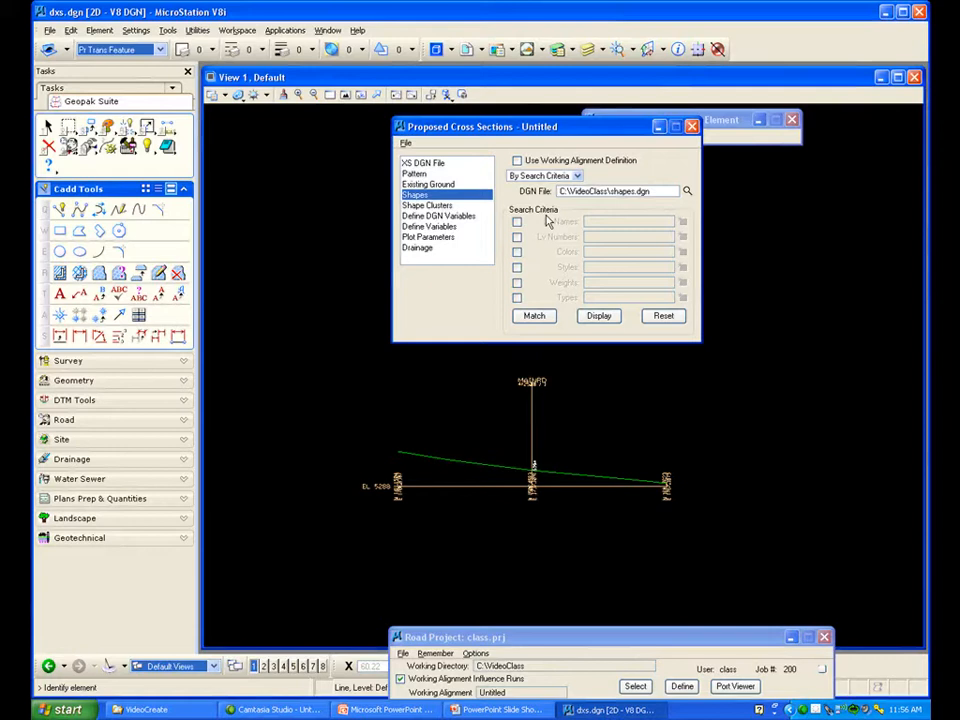
pyautogui.click(577, 176)
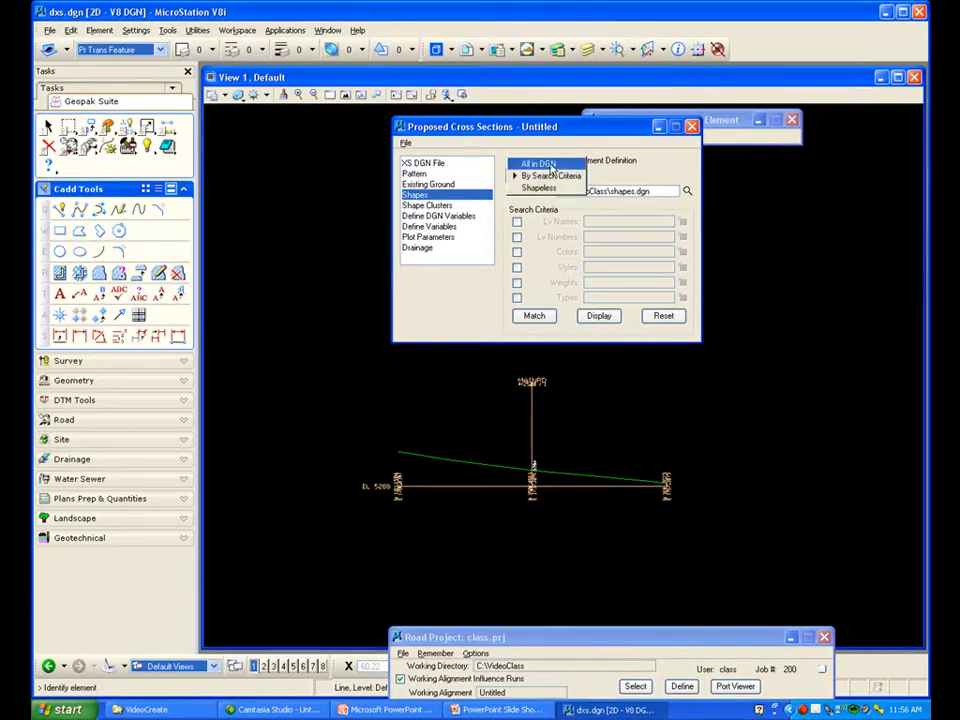
pyautogui.click(549, 165)
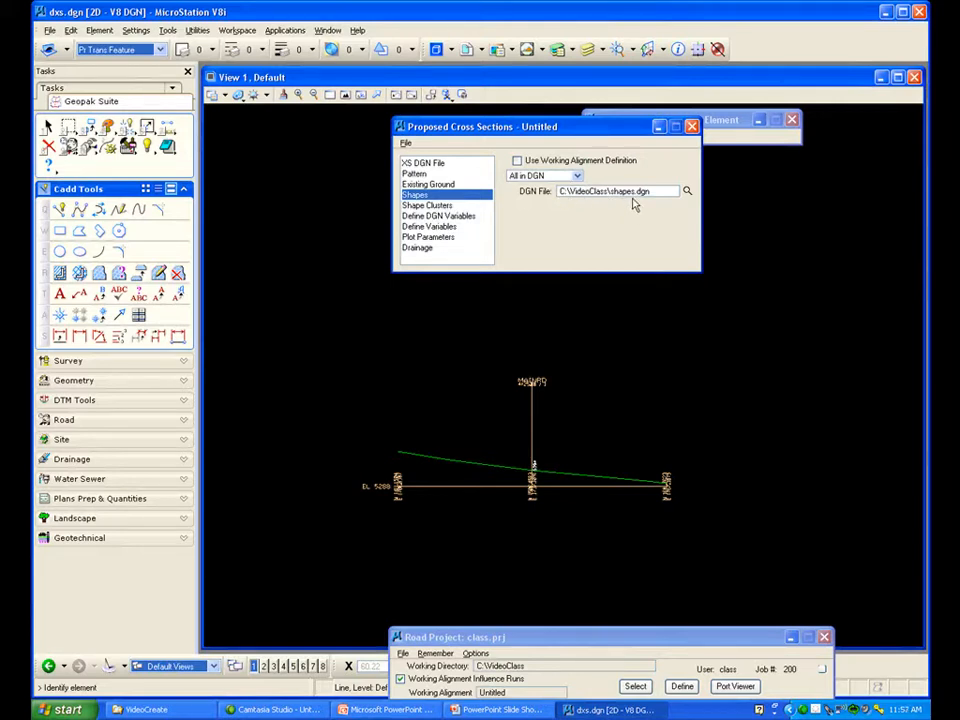
# Delete the existing MAINRD shape cluster from the Shape Clusters definition and confirm the deletion
pyautogui.click(436, 206)
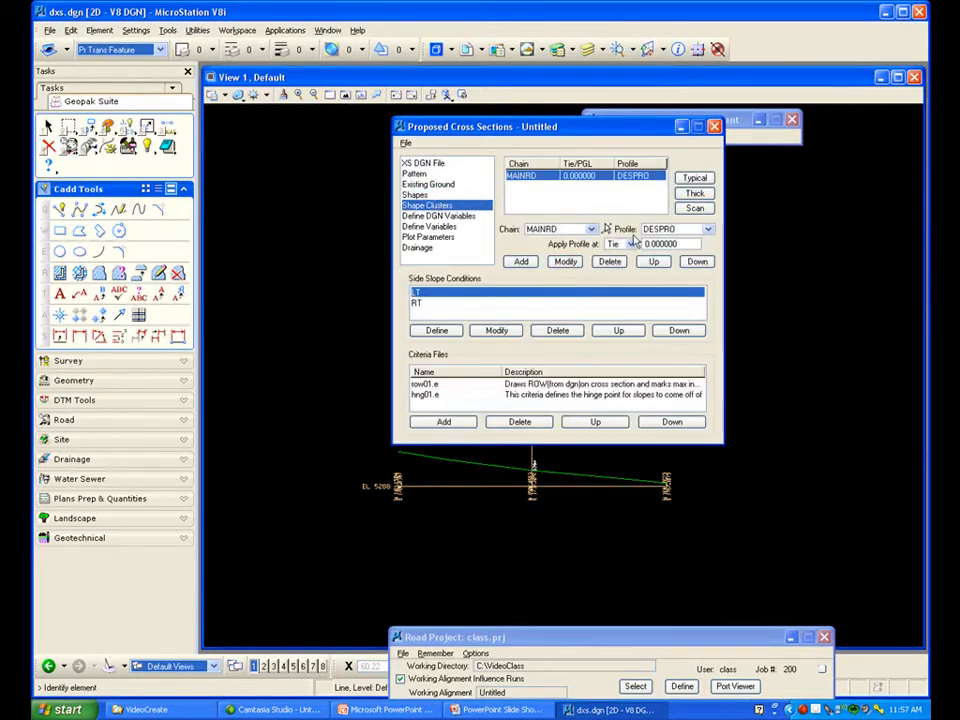
pyautogui.click(606, 262)
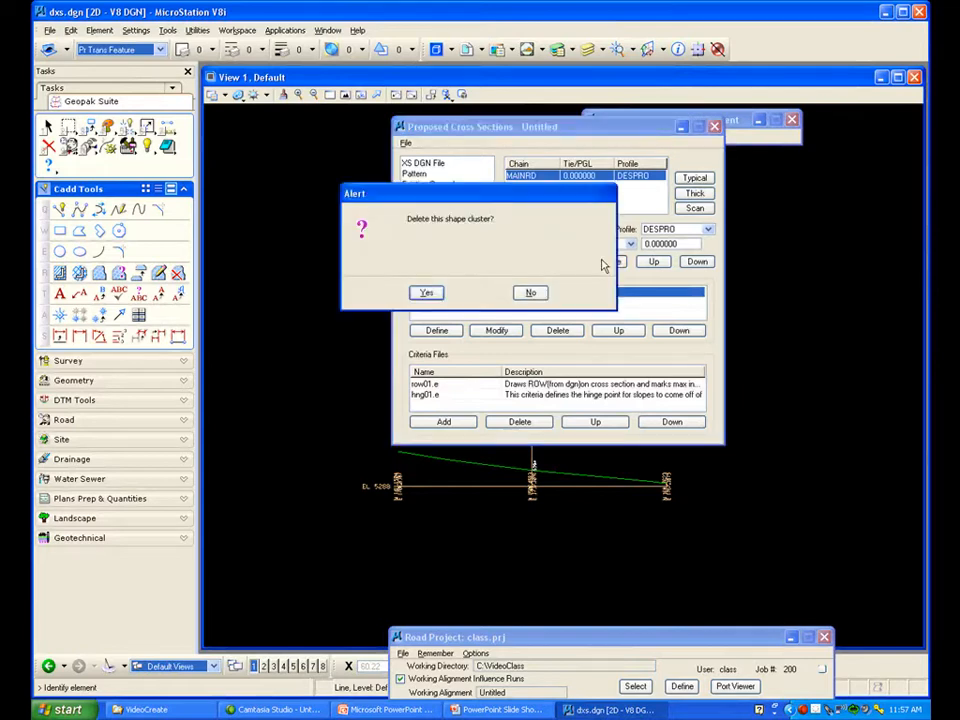
pyautogui.click(424, 292)
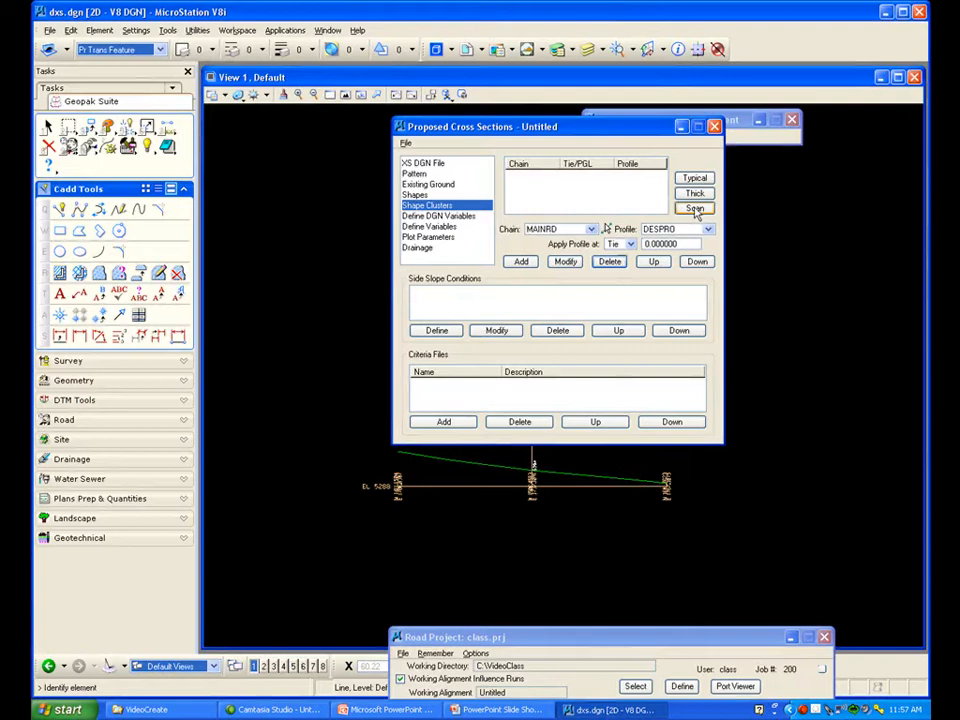
# Scan the shapes for clusters, pick chain MAINRD with tie 0.000000 and profile DESPRO, and add it as the selected shape cluster
pyautogui.click(422, 195)
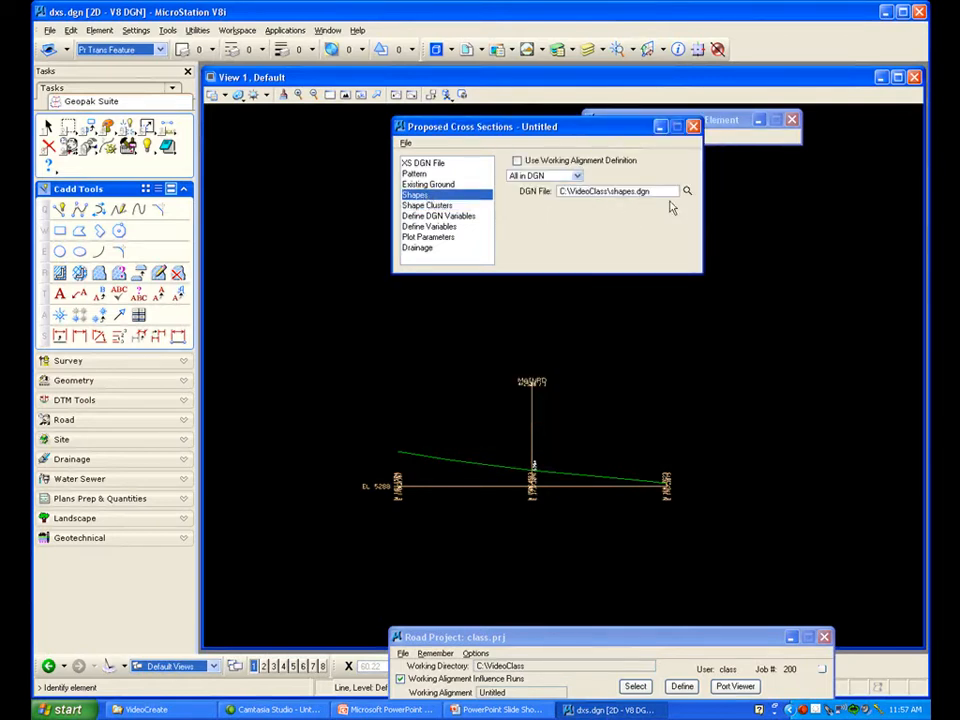
pyautogui.click(438, 205)
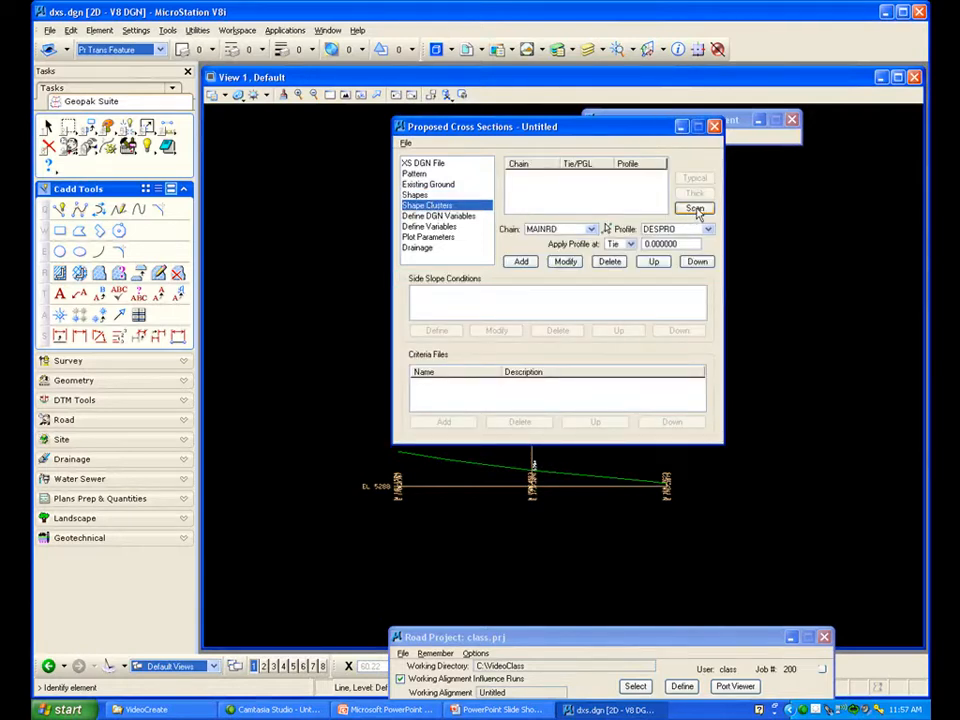
pyautogui.click(695, 210)
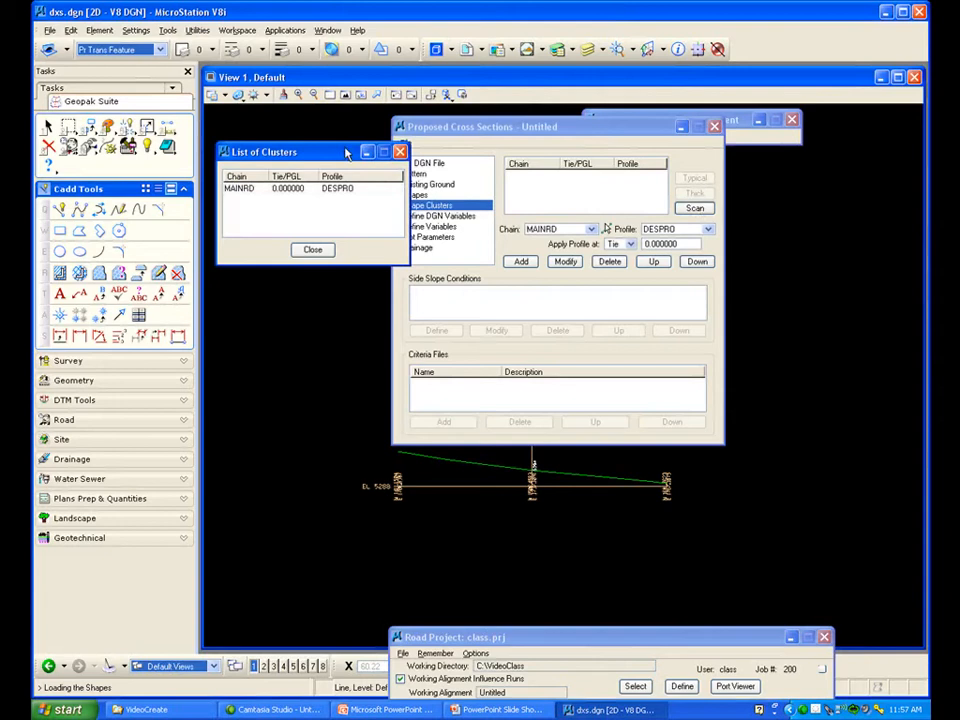
pyautogui.moveTo(364, 157); pyautogui.dragTo(361, 153)
pyautogui.click(268, 185)
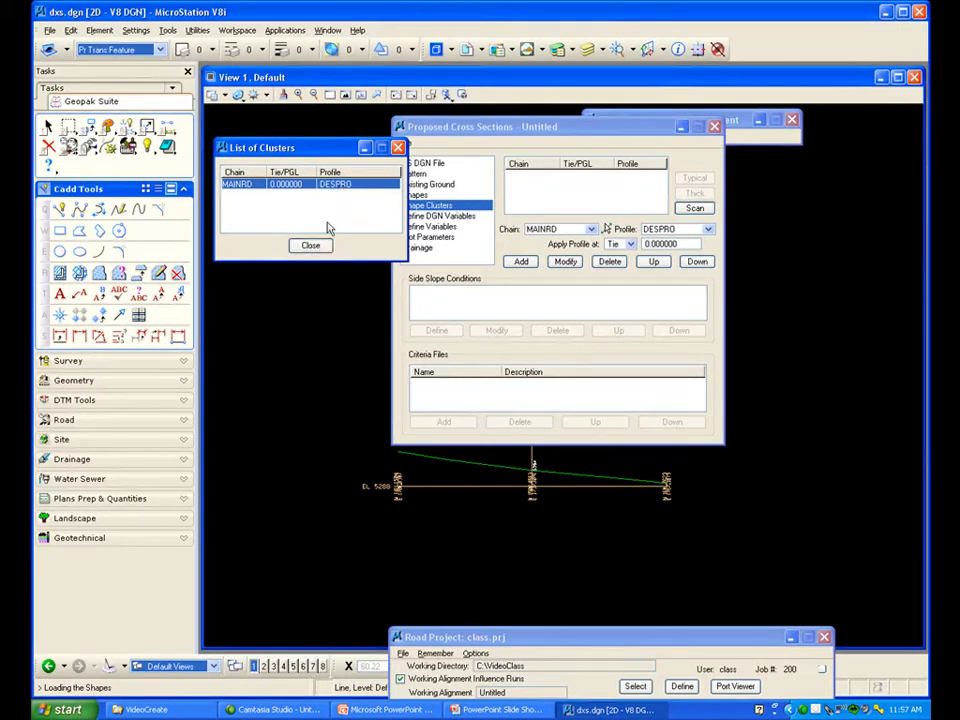
pyautogui.click(310, 246)
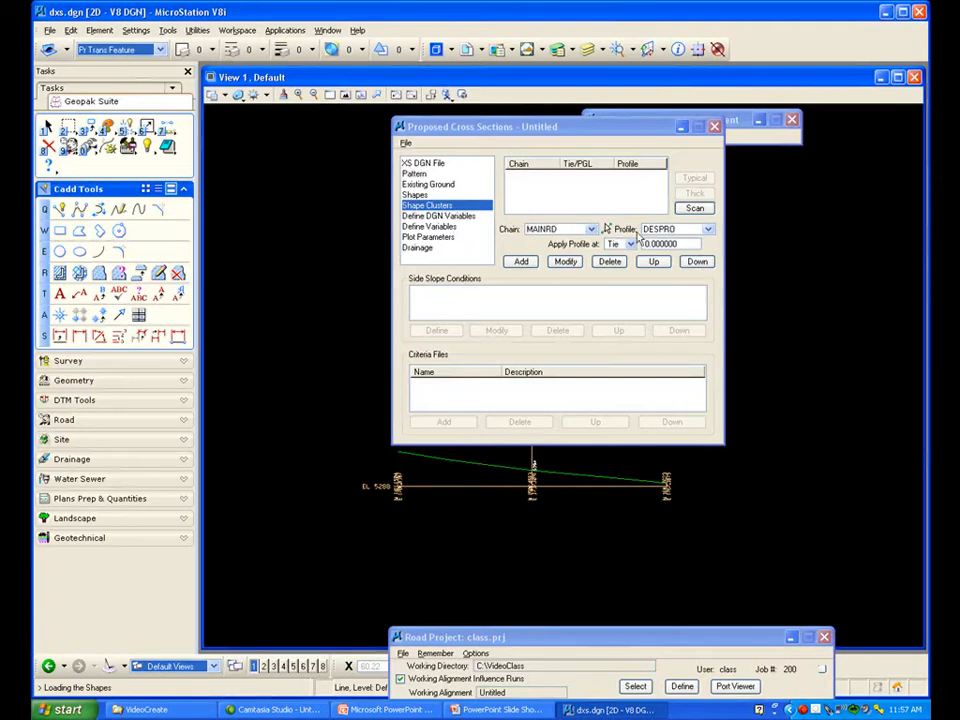
pyautogui.click(521, 263)
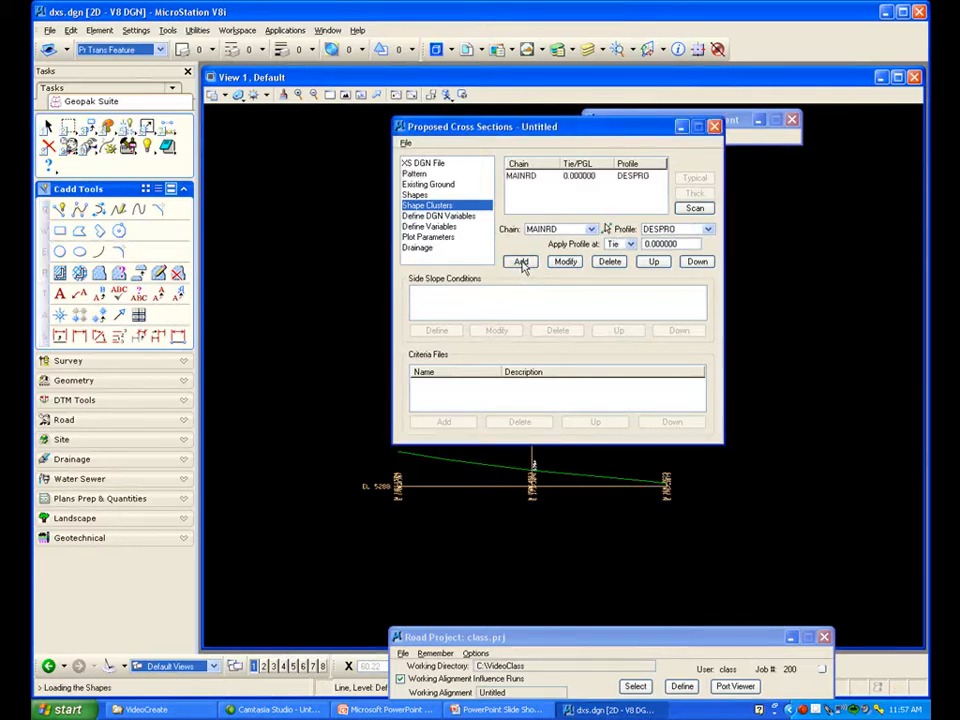
pyautogui.click(546, 181)
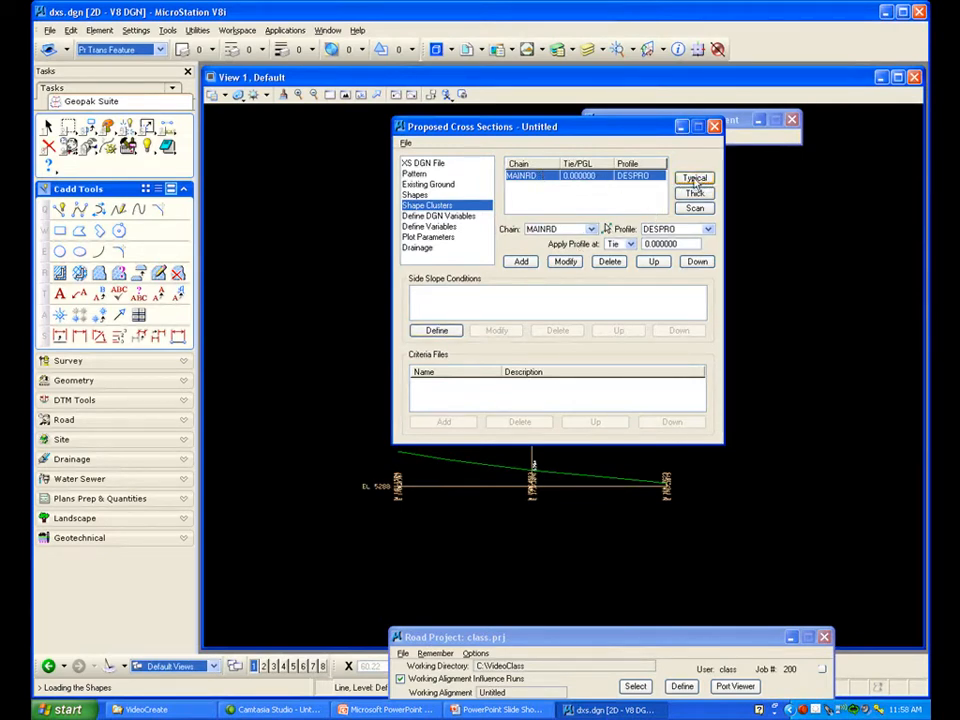
# Preview the typical sections RSCU04 and RSCU02 and the range options, leaving Typical Sections without applying a template
pyautogui.click(695, 180)
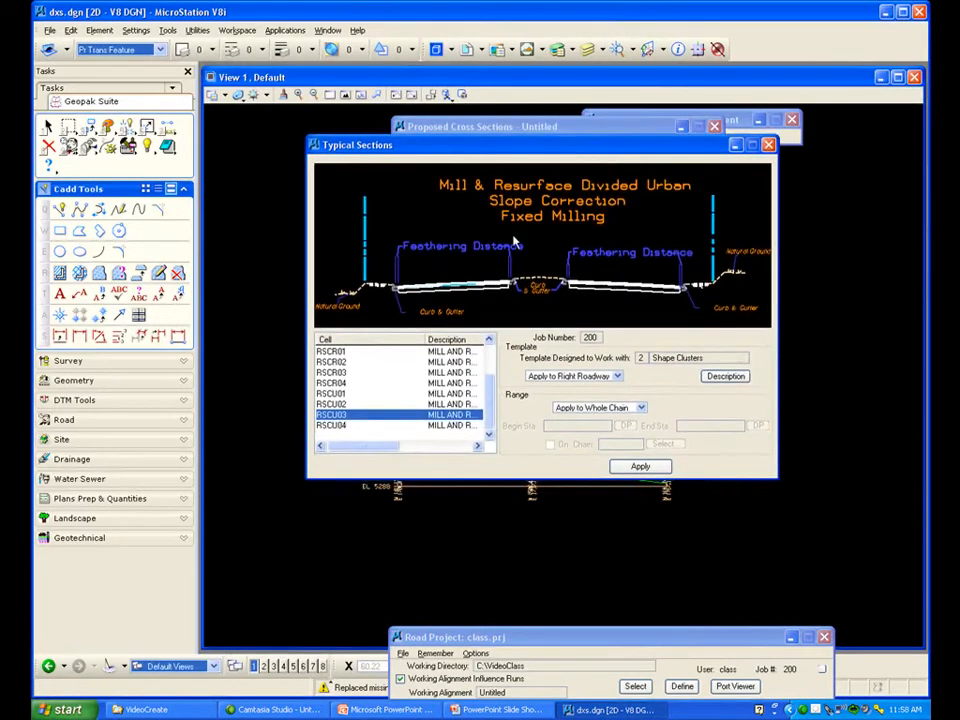
pyautogui.click(447, 425)
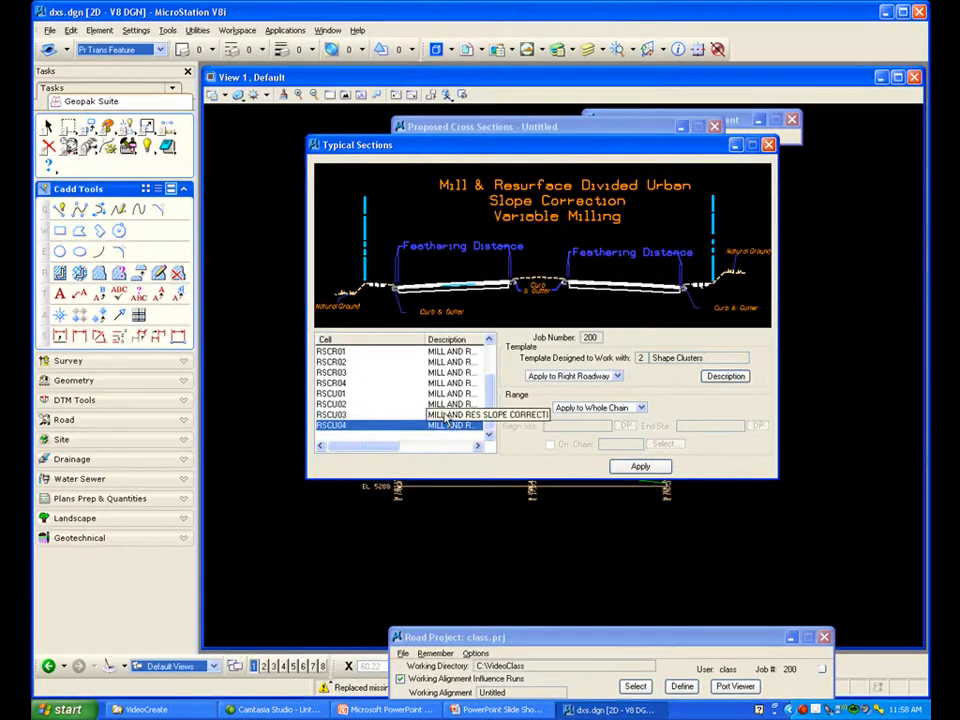
pyautogui.click(445, 405)
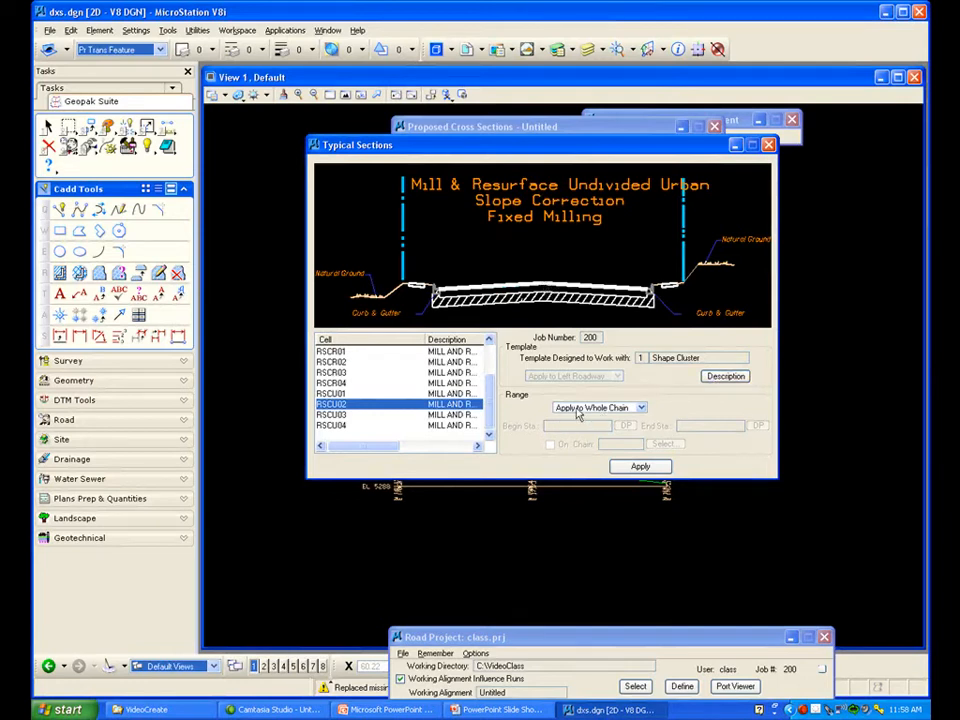
pyautogui.click(607, 410)
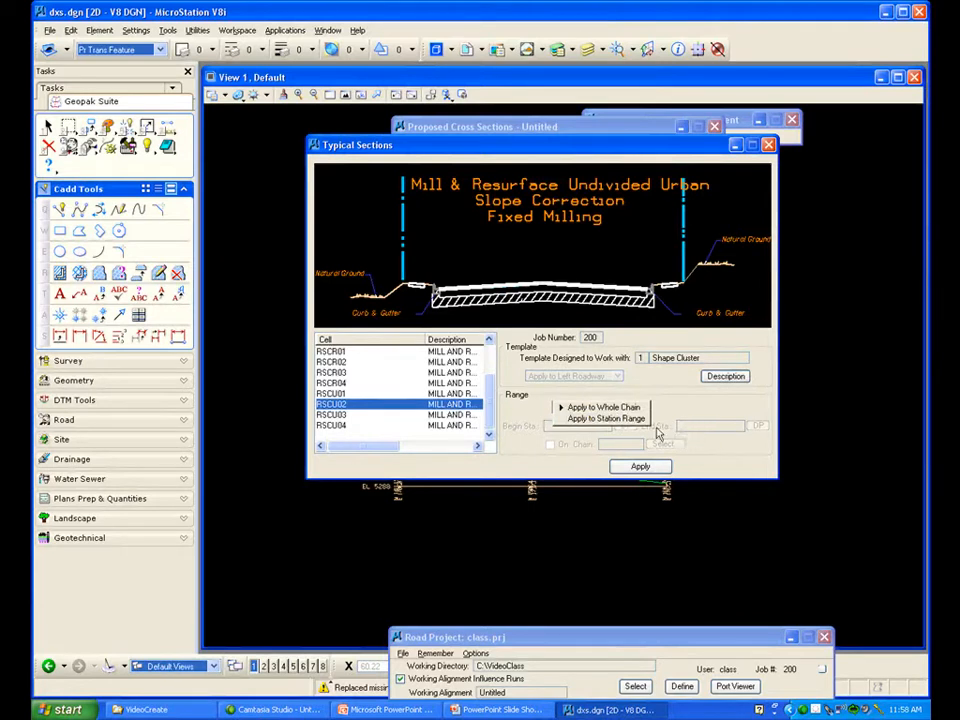
pyautogui.click(619, 422)
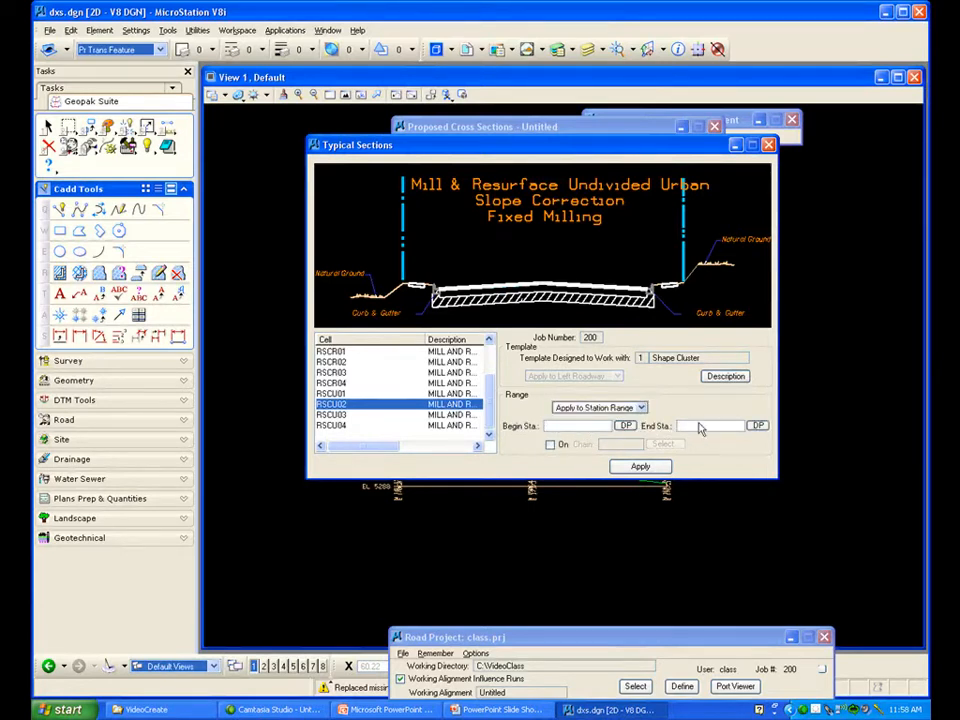
pyautogui.click(636, 408)
pyautogui.click(628, 397)
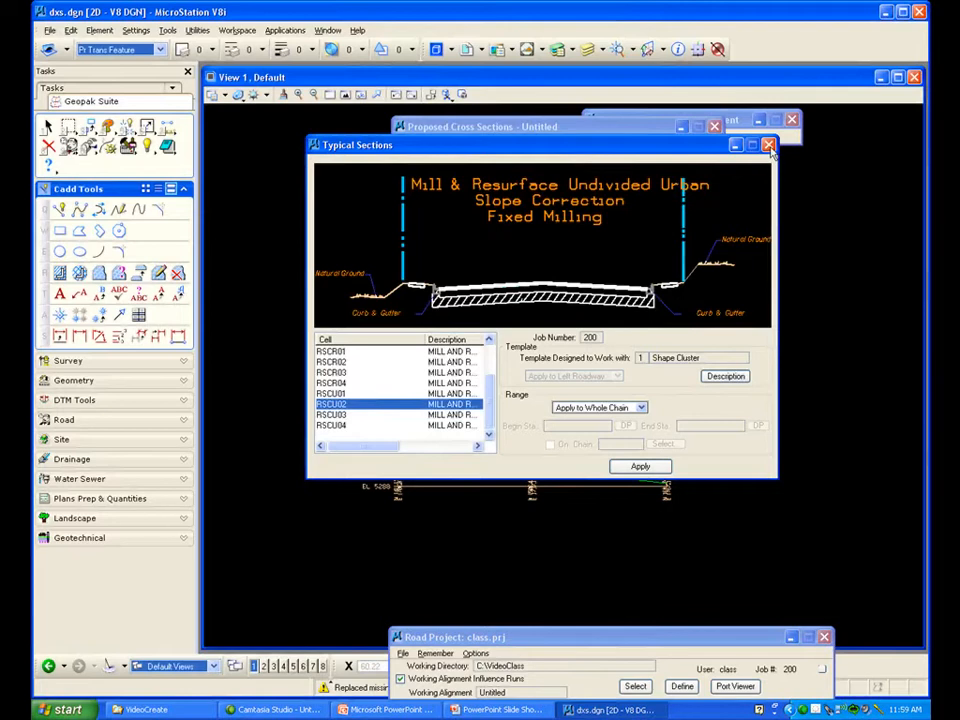
pyautogui.click(585, 125)
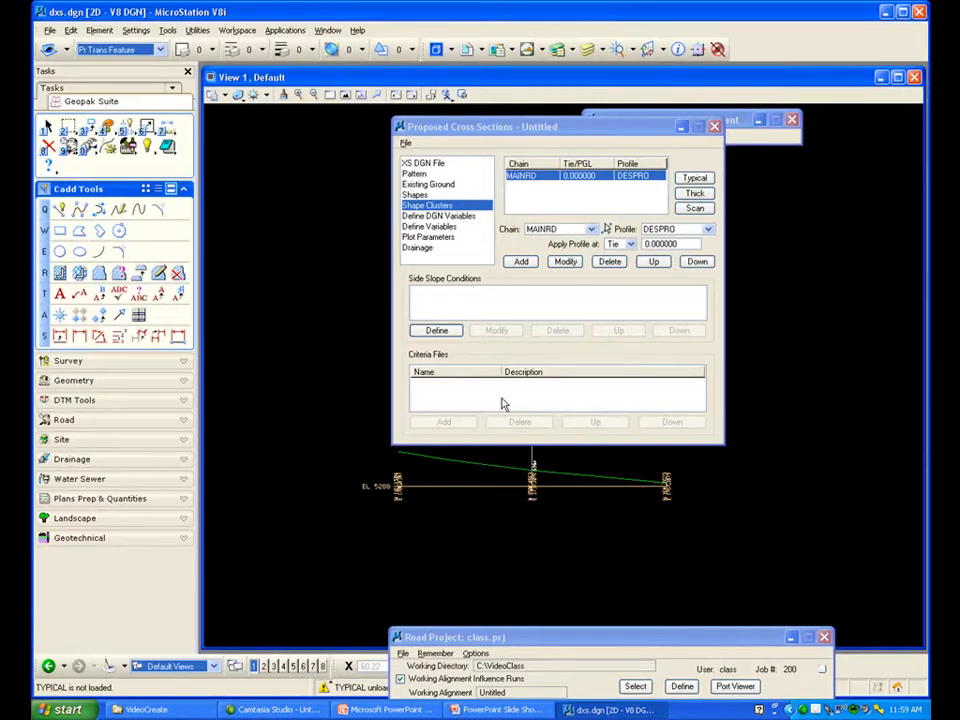
# Define a Side Slope LT condition for the MAINRD cluster without any station or other restrictions
pyautogui.click(437, 331)
pyautogui.moveTo(557, 422); pyautogui.dragTo(502, 165)
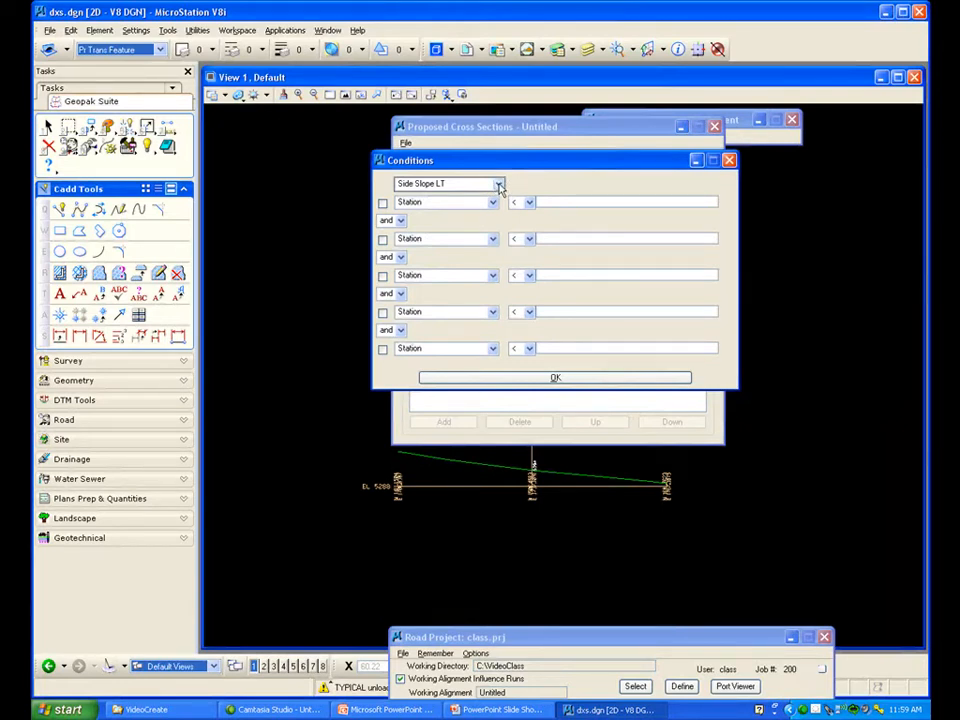
pyautogui.click(499, 185)
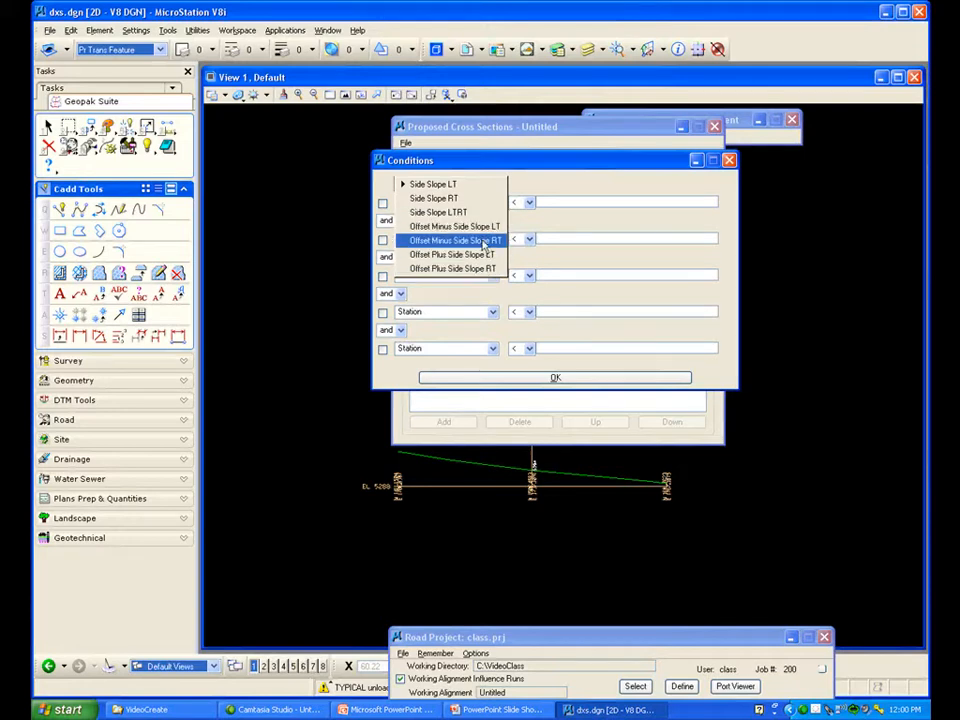
pyautogui.click(463, 189)
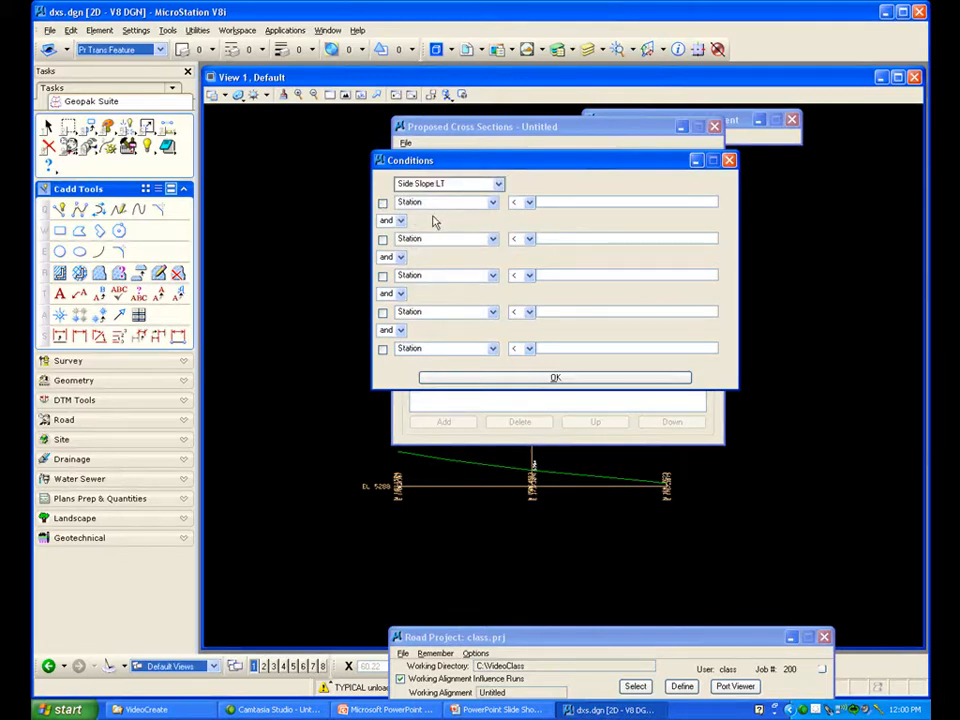
pyautogui.click(530, 203)
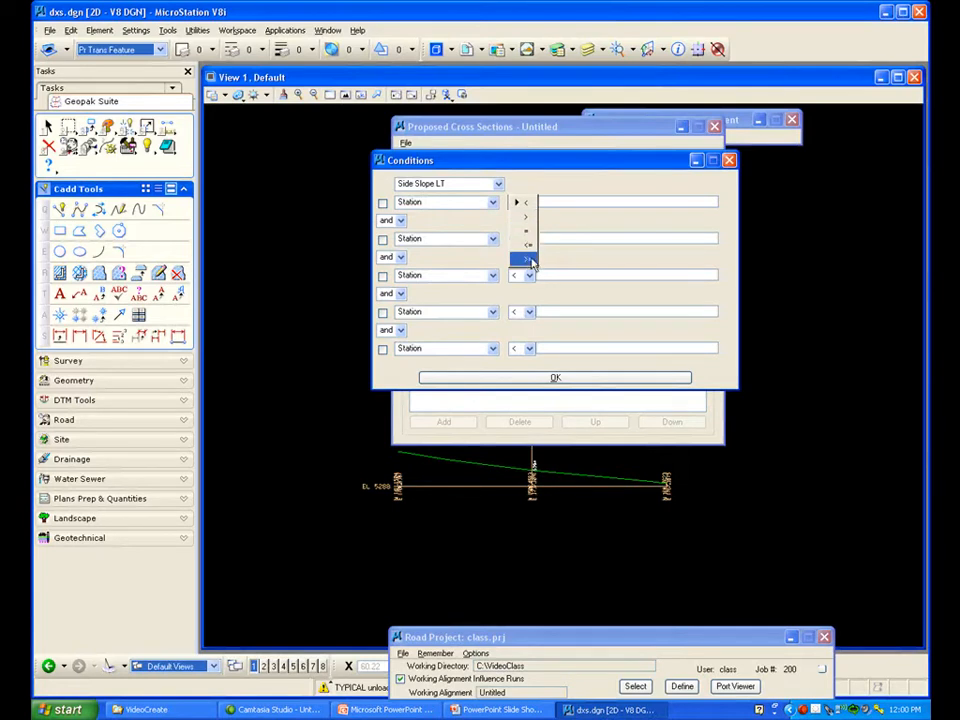
pyautogui.click(399, 219)
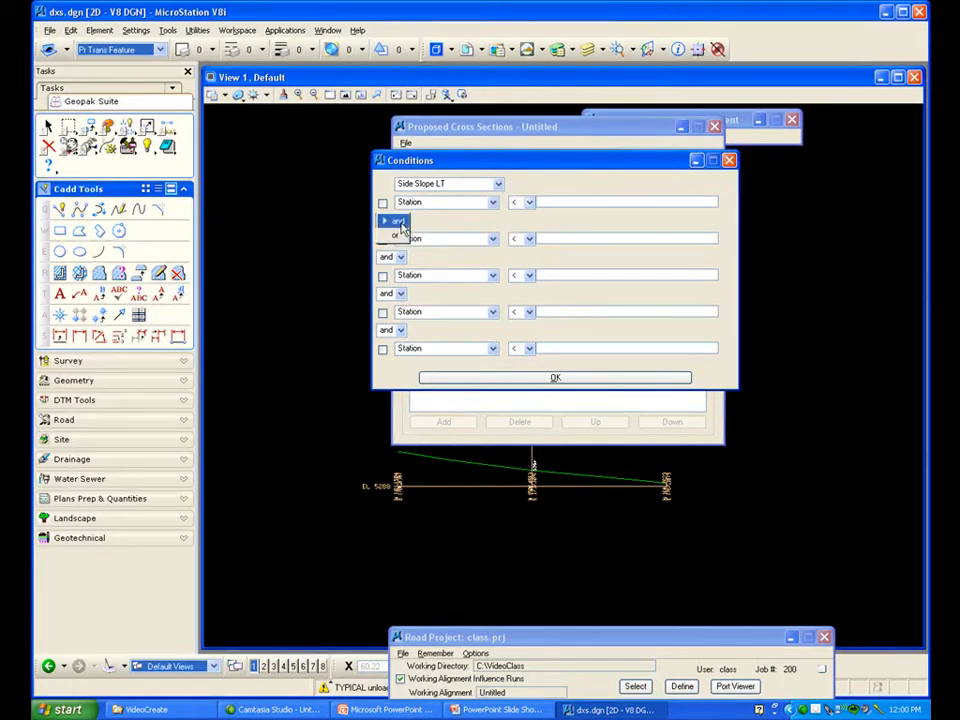
pyautogui.click(399, 222)
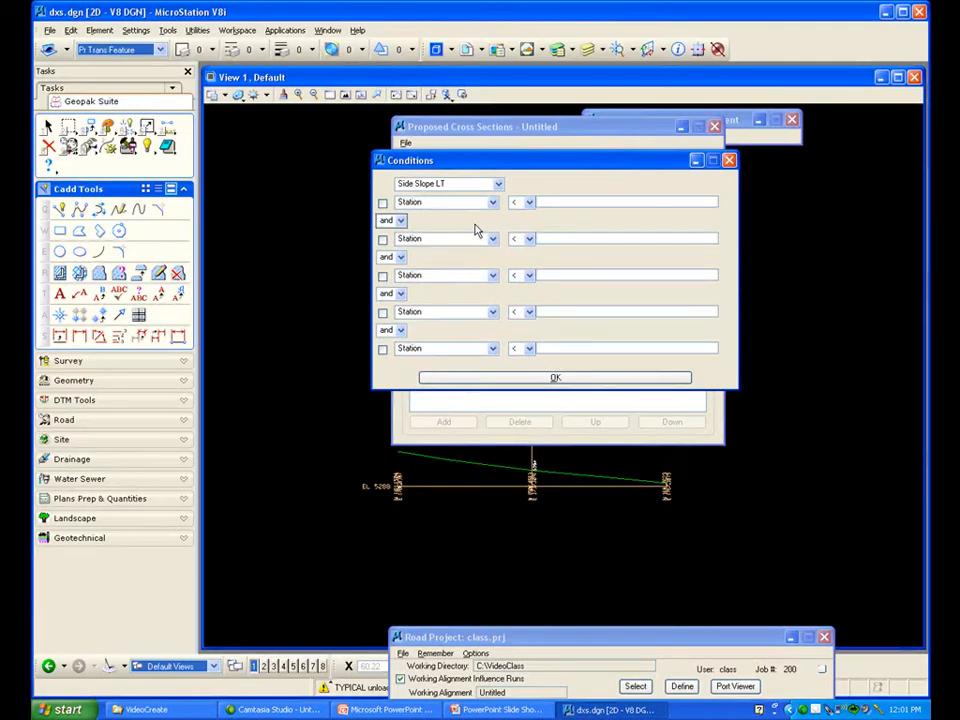
pyautogui.click(553, 376)
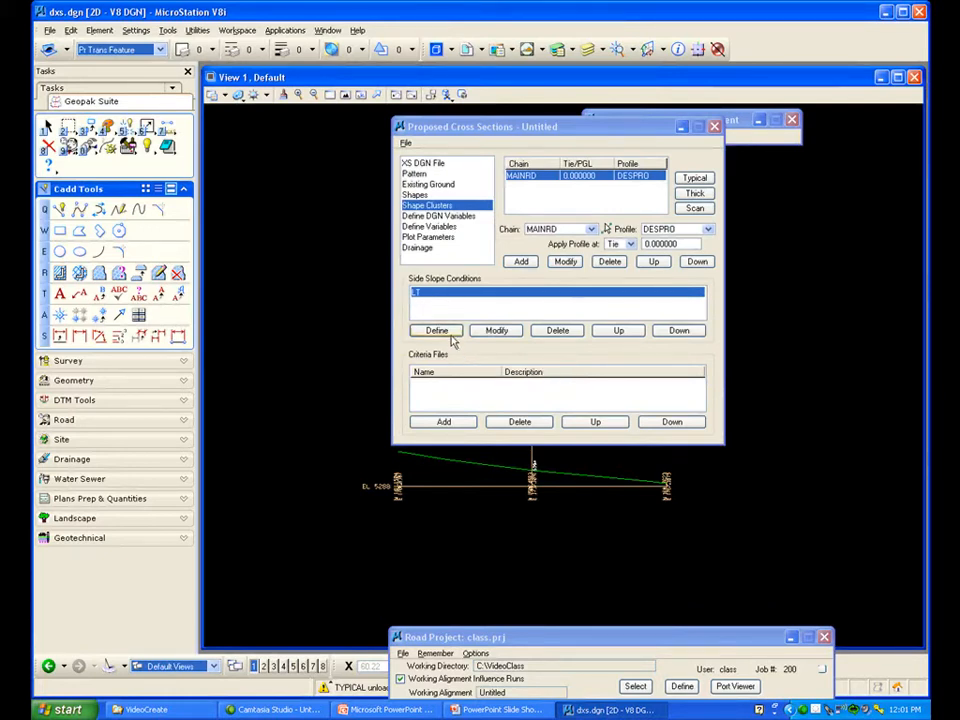
# Define a second, unrestricted side slope condition for the MAINRD cluster as Side Slope RT
pyautogui.click(448, 335)
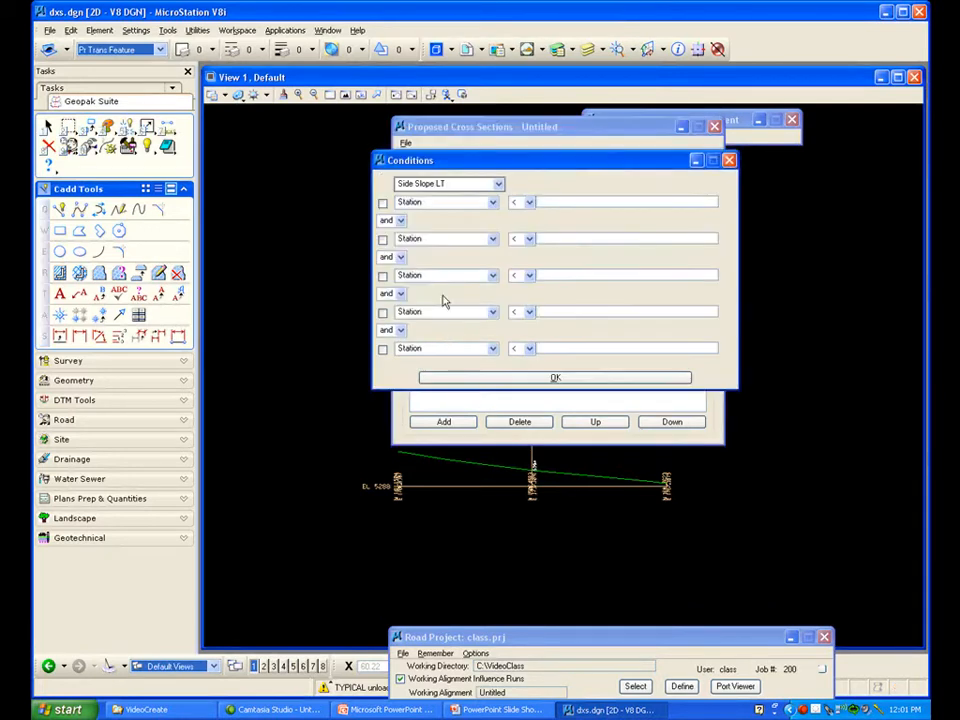
pyautogui.click(500, 187)
pyautogui.click(434, 198)
pyautogui.click(555, 378)
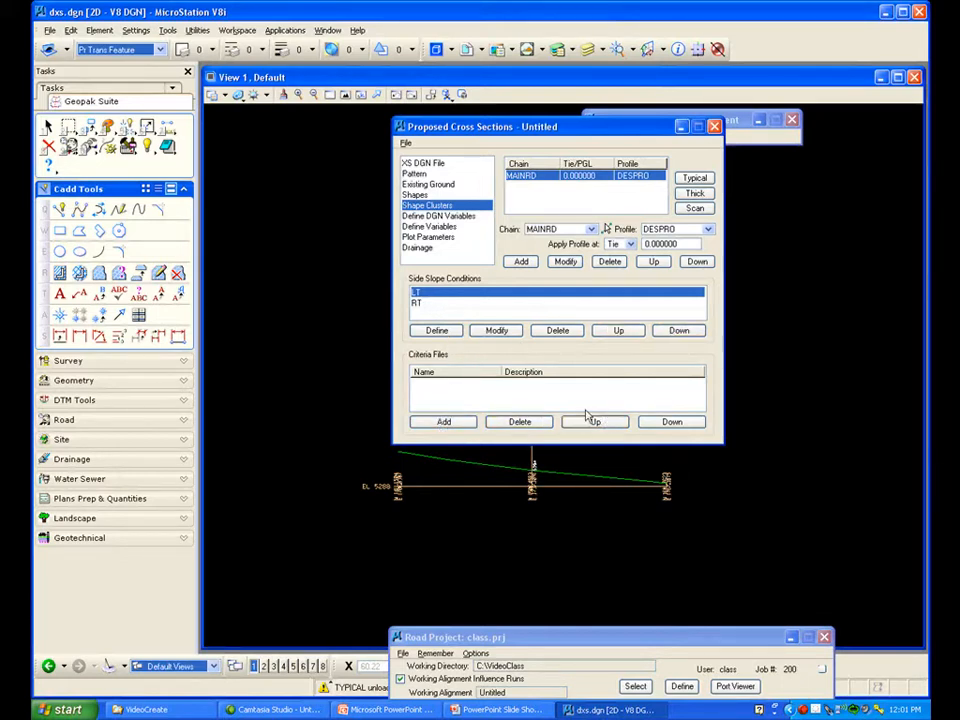
# Add the criteria file row01.e from C:\VideoClass\Criteria\ to the LT side slope condition
pyautogui.click(443, 421)
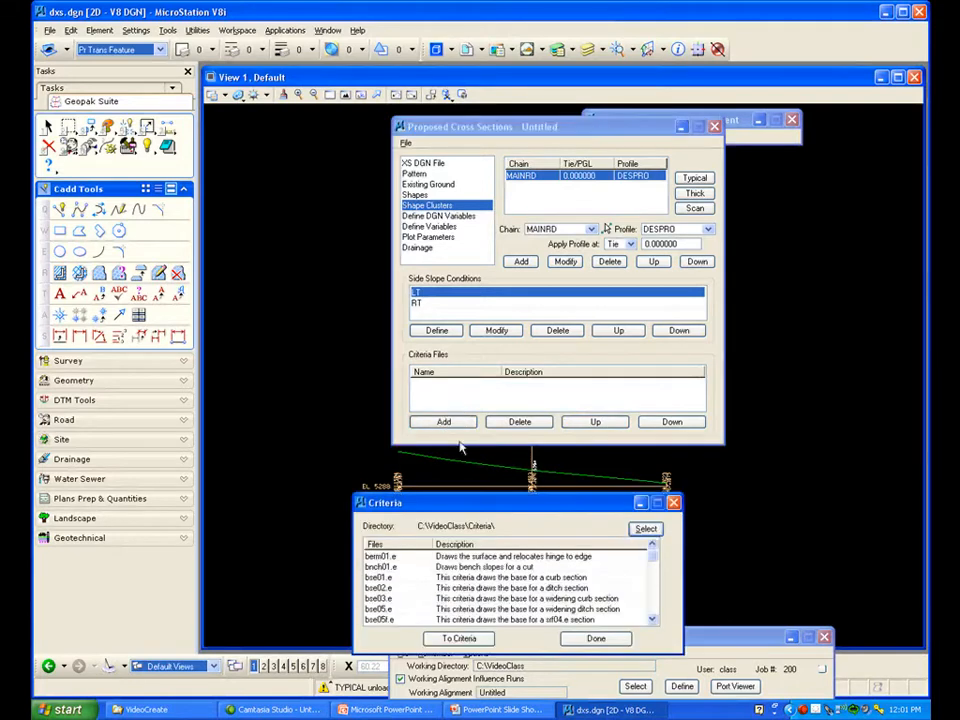
pyautogui.moveTo(466, 505); pyautogui.dragTo(381, 304)
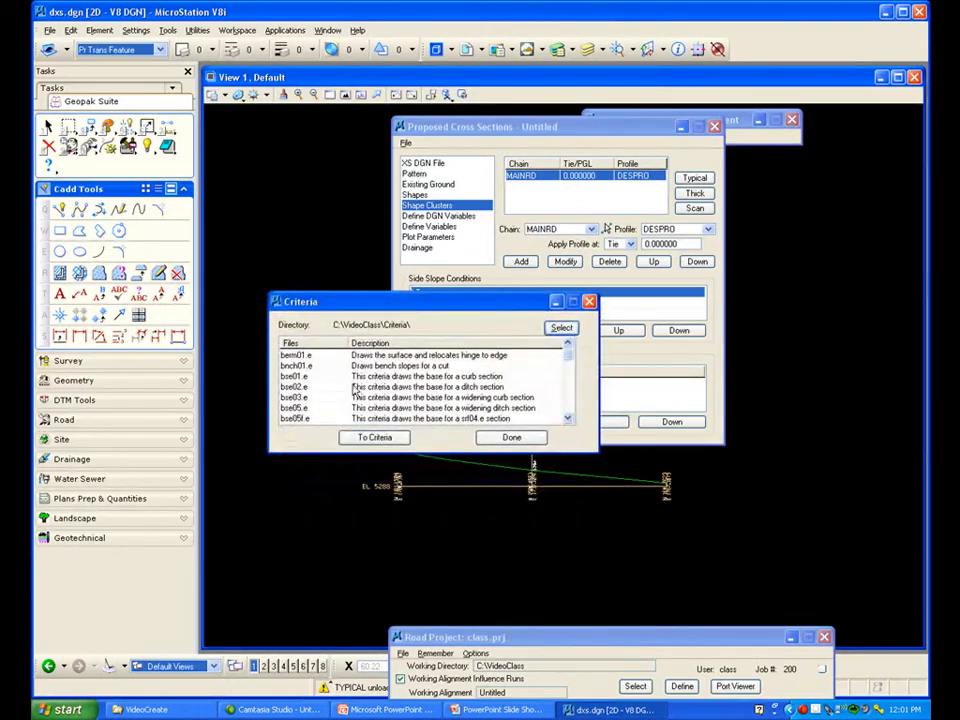
pyautogui.click(562, 331)
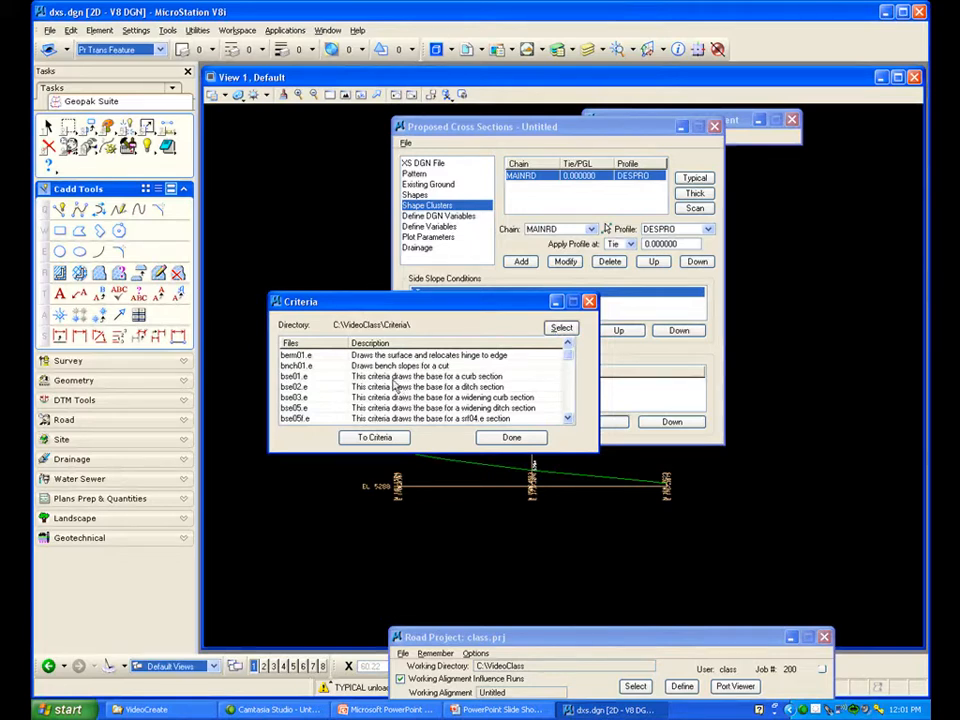
pyautogui.moveTo(370, 306); pyautogui.dragTo(524, 131)
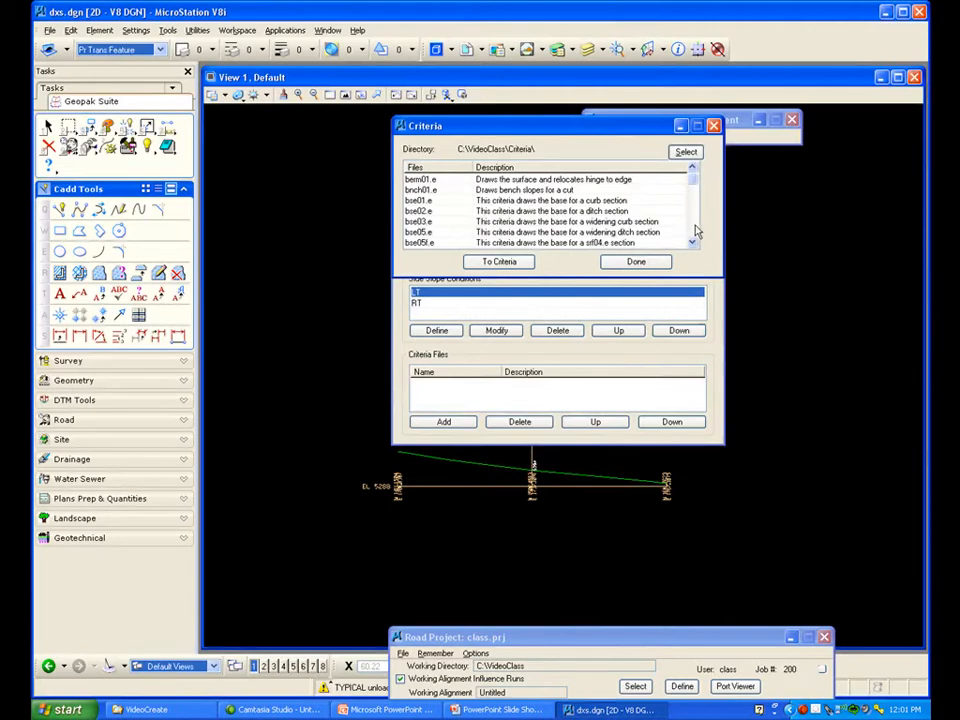
pyautogui.scroll(-10, 697, 231)
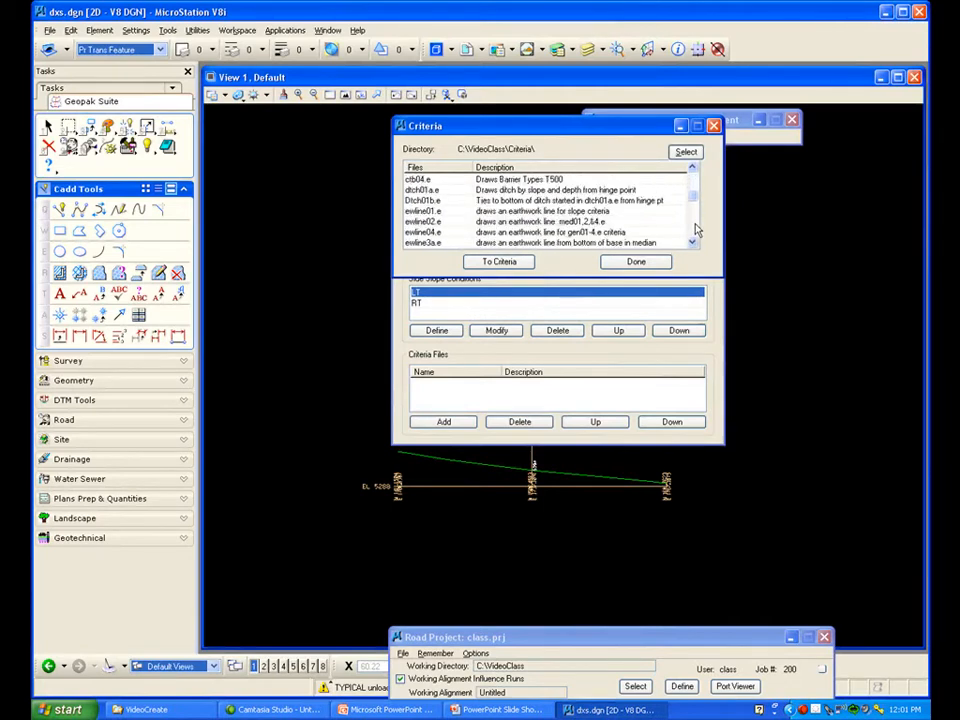
pyautogui.scroll(-5, 697, 231)
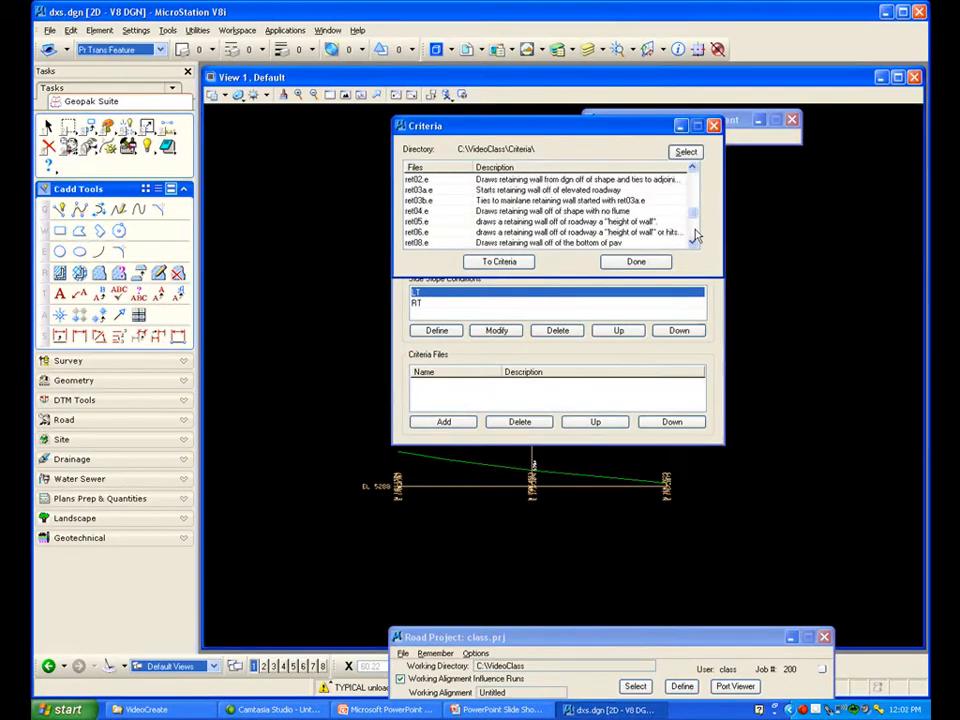
pyautogui.scroll(-3, 694, 232)
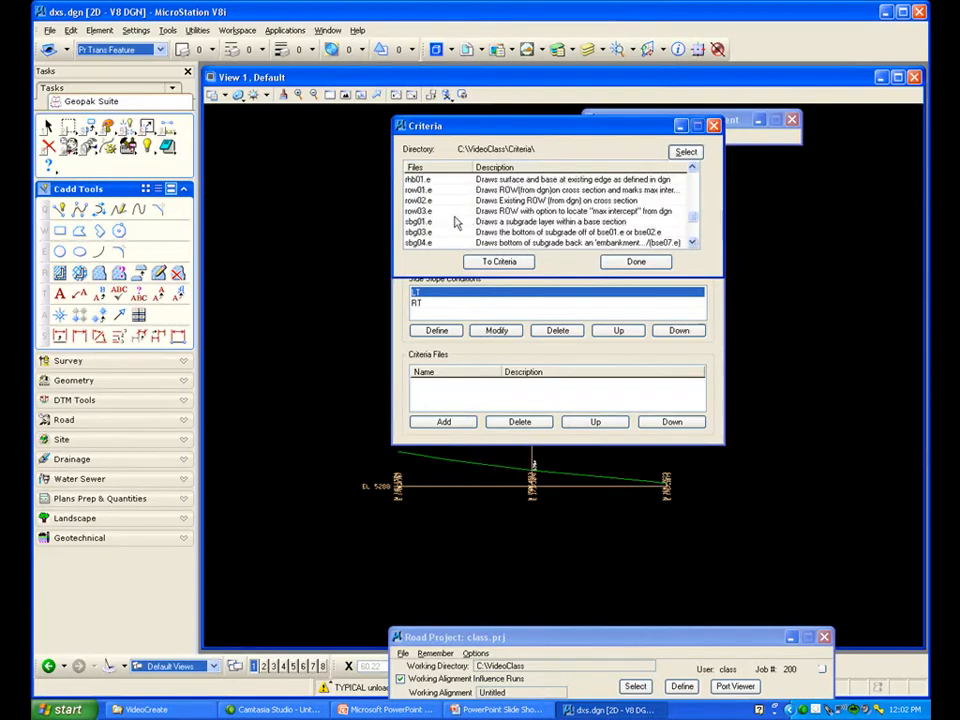
pyautogui.click(427, 191)
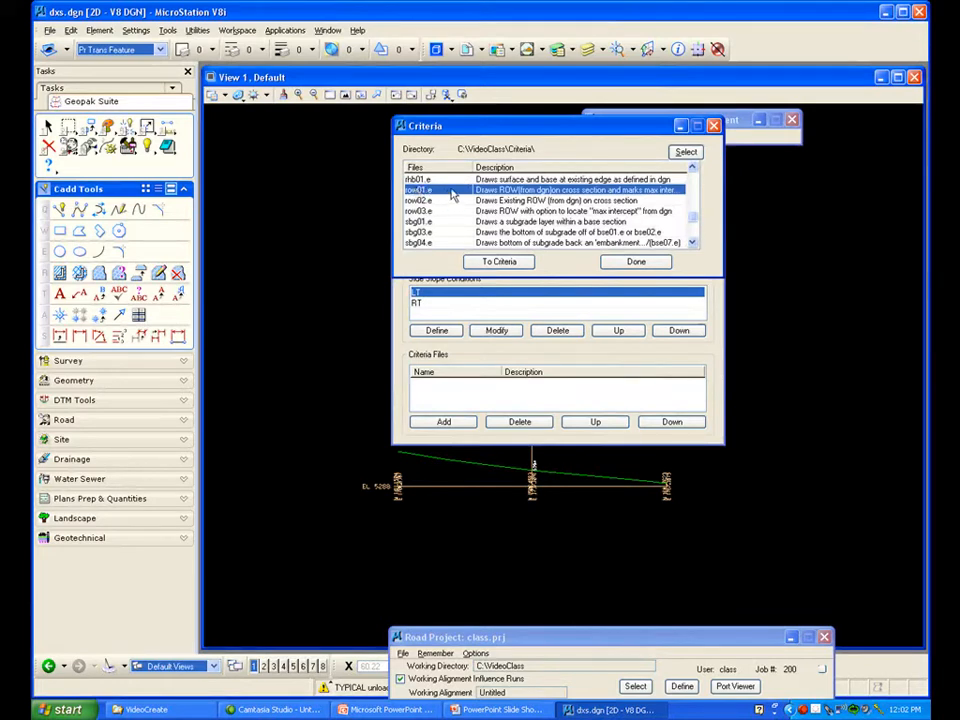
pyautogui.click(500, 262)
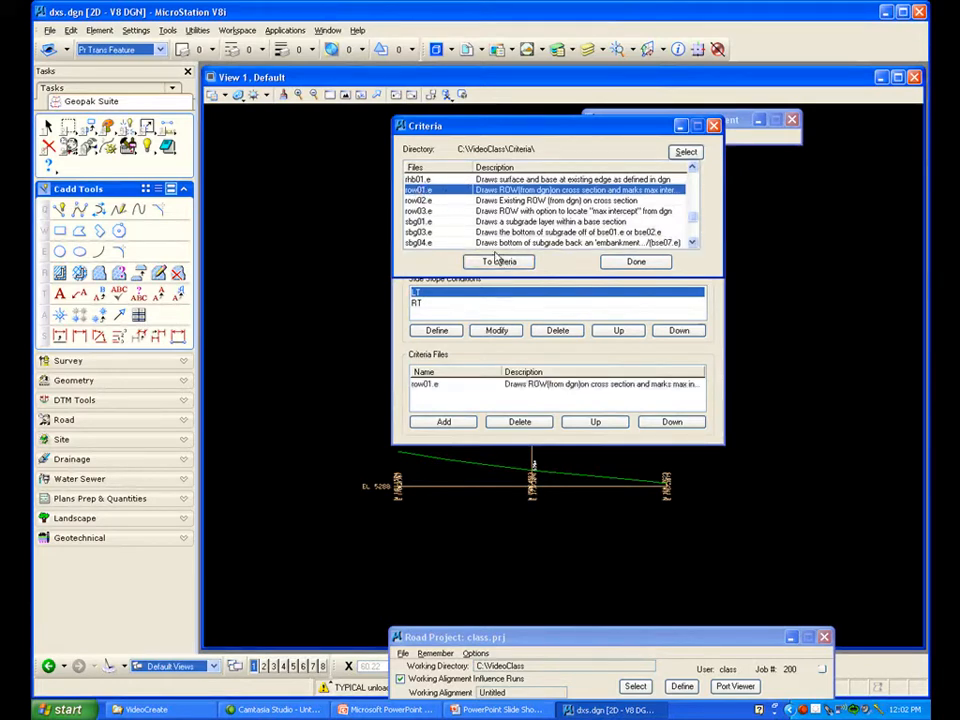
# Add the same row01.e criteria file to the RT side slope condition and finish the criteria selection
pyautogui.moveTo(468, 134); pyautogui.dragTo(473, 467)
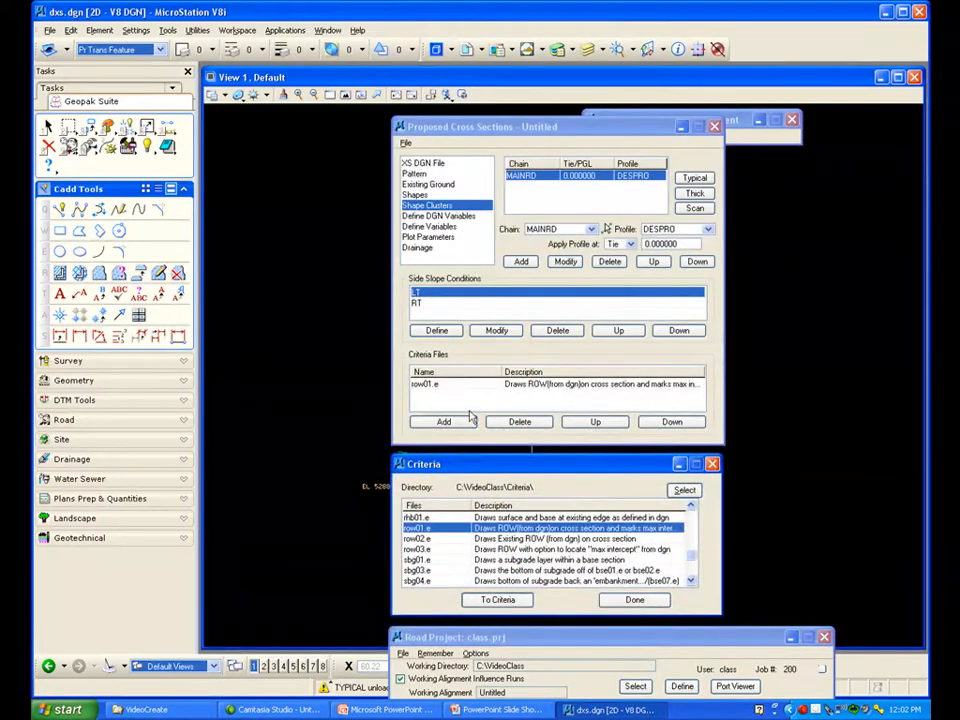
pyautogui.click(440, 302)
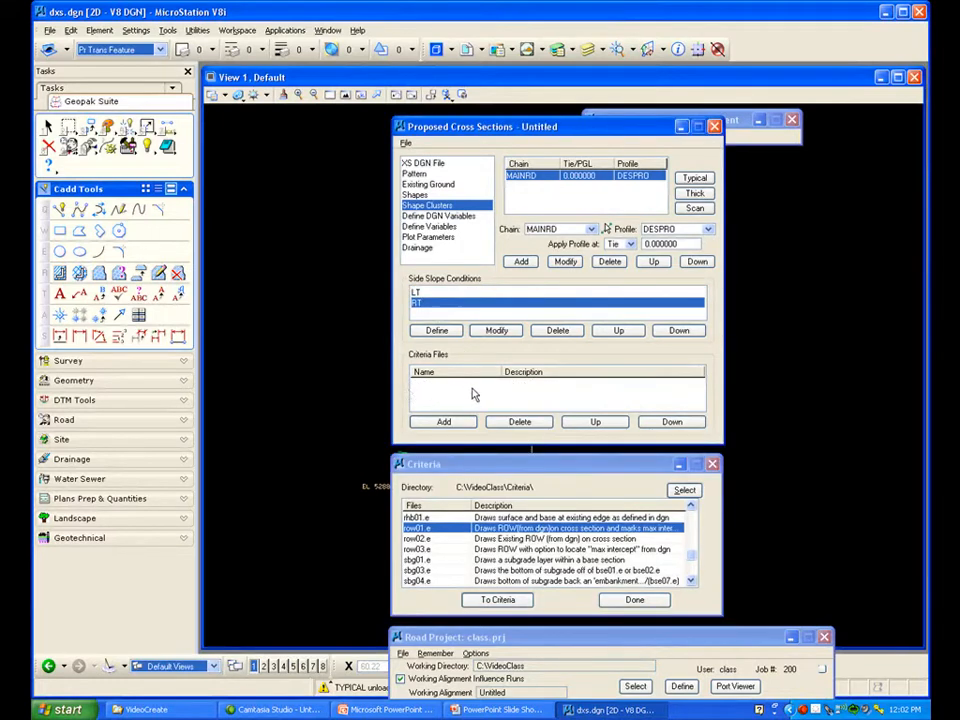
pyautogui.click(497, 601)
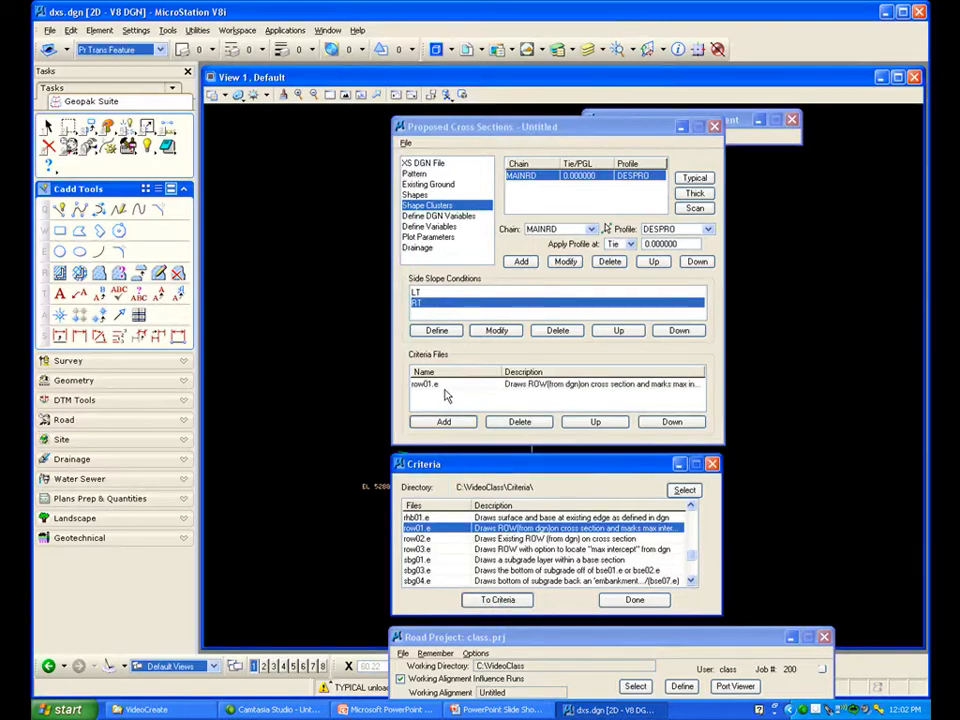
pyautogui.click(432, 298)
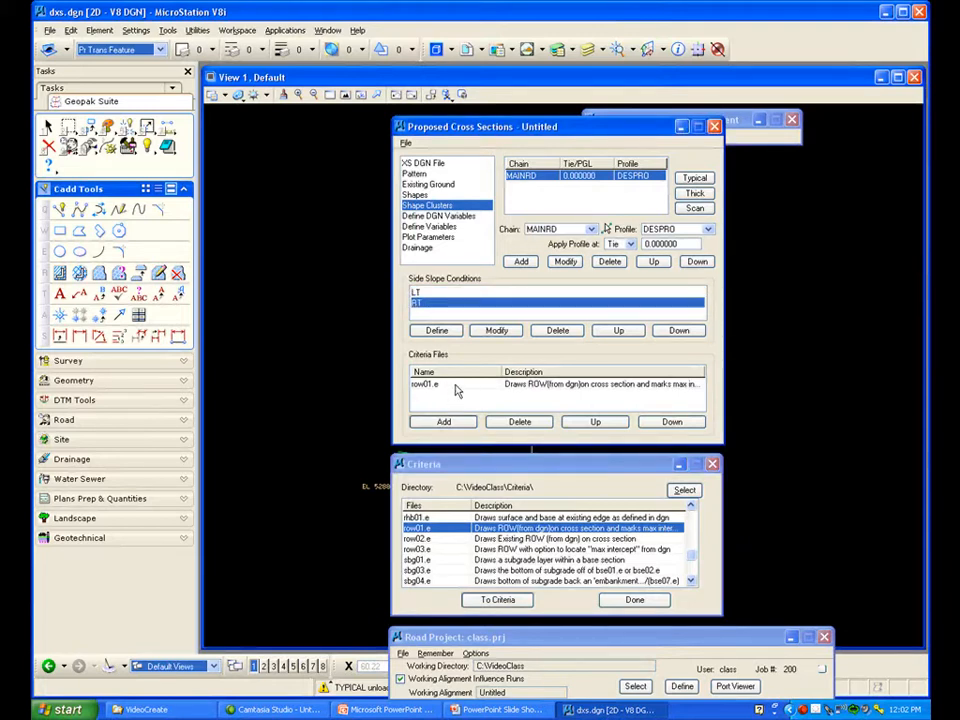
pyautogui.click(634, 600)
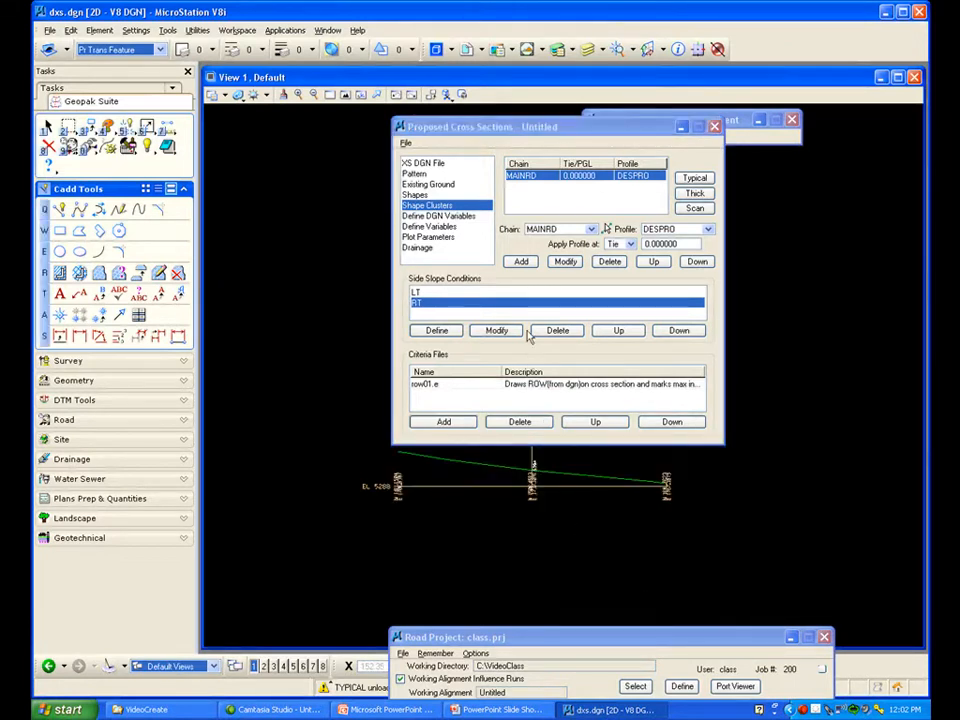
# In Define DGN Variables, choose the undefined variable ROW as the variable name
pyautogui.moveTo(527, 126); pyautogui.dragTo(527, 116)
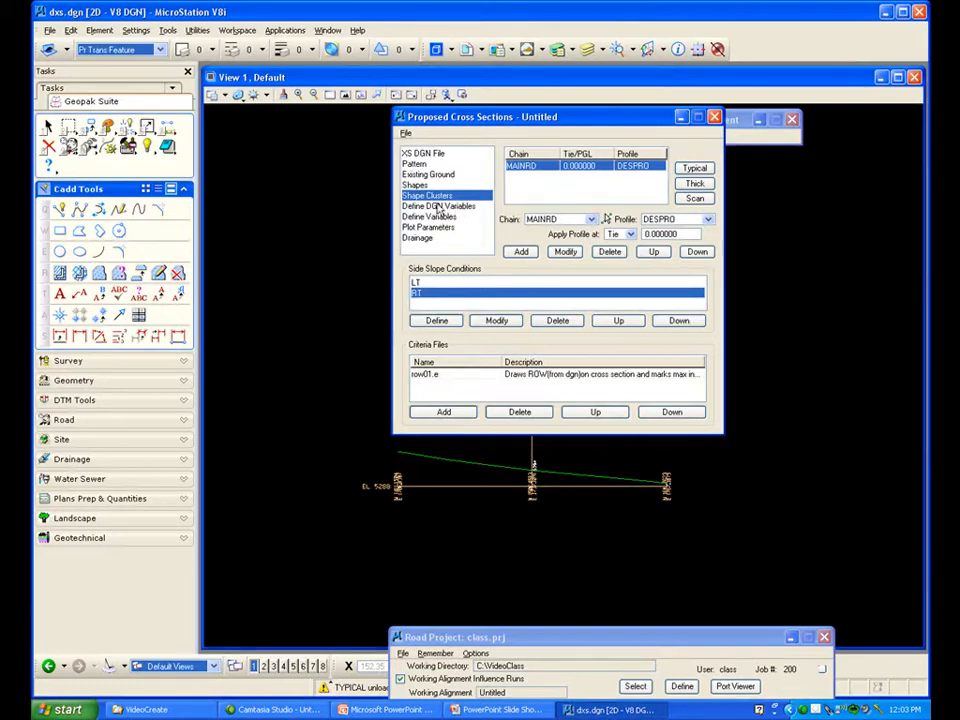
pyautogui.click(451, 210)
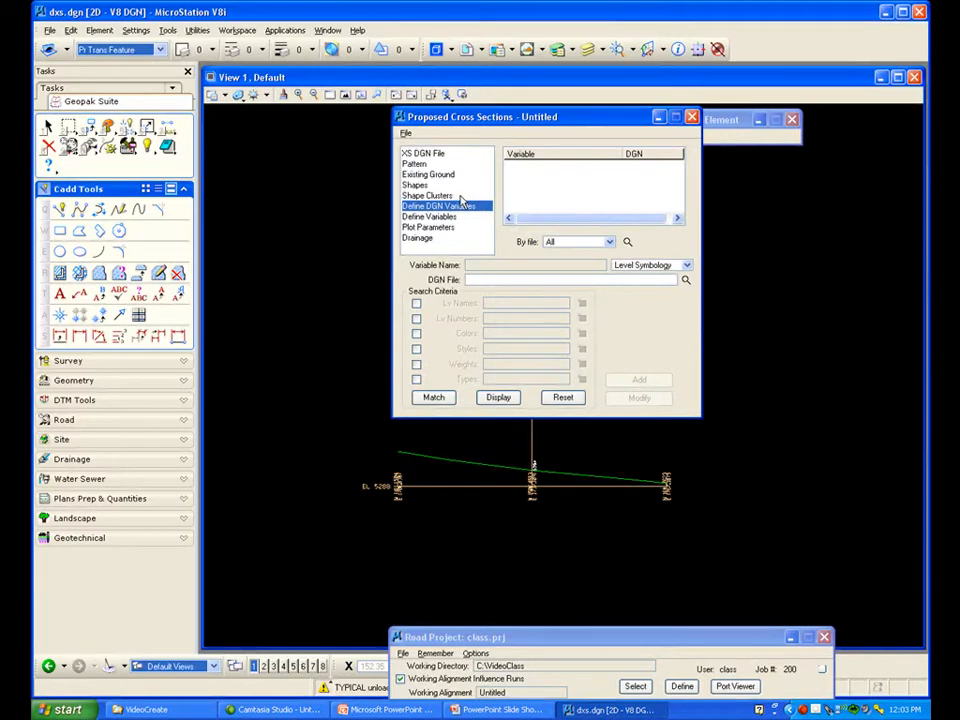
pyautogui.click(628, 244)
pyautogui.moveTo(332, 350); pyautogui.dragTo(332, 392)
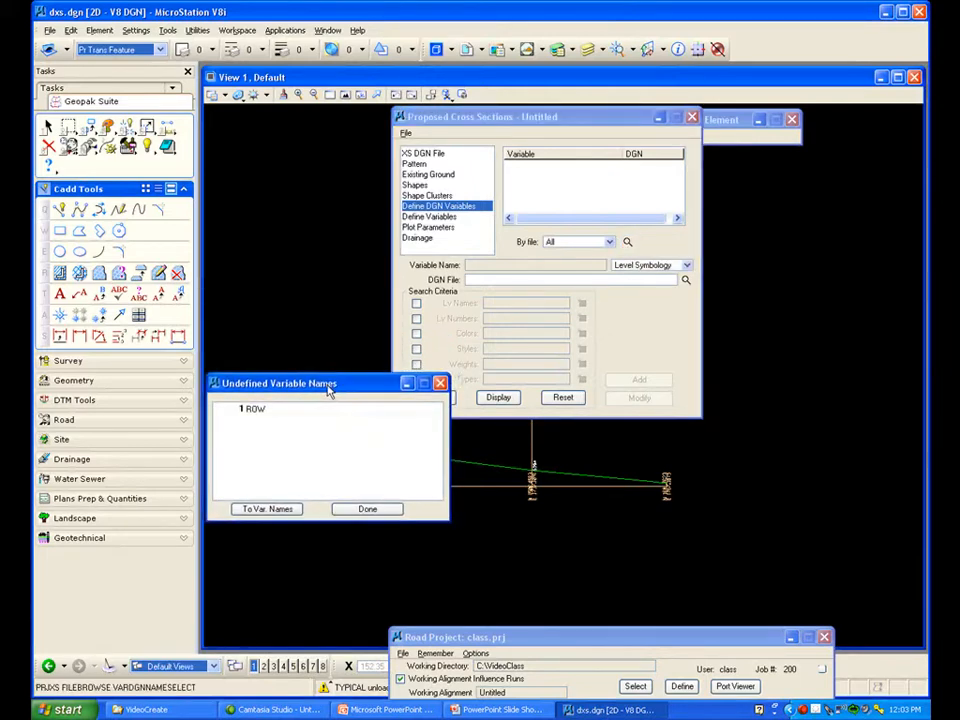
pyautogui.click(268, 412)
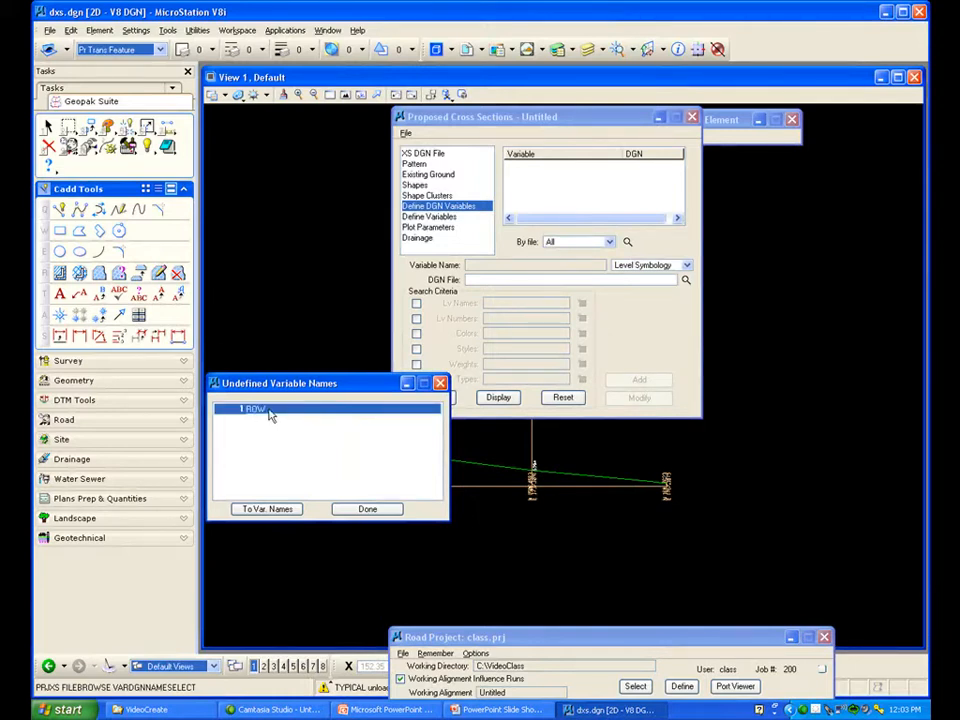
pyautogui.click(266, 510)
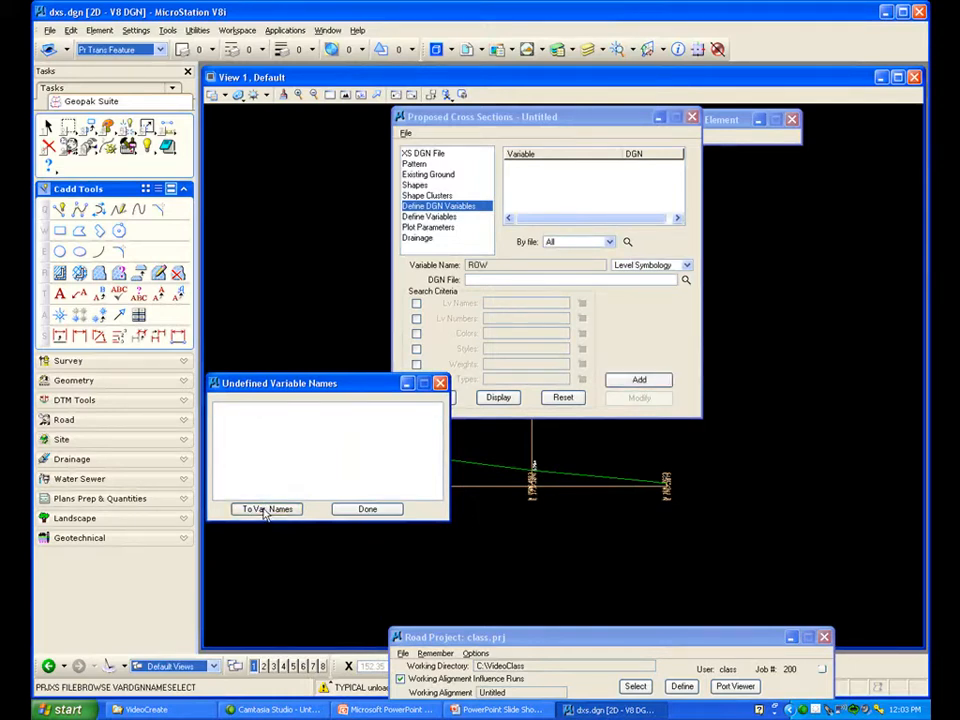
pyautogui.click(366, 510)
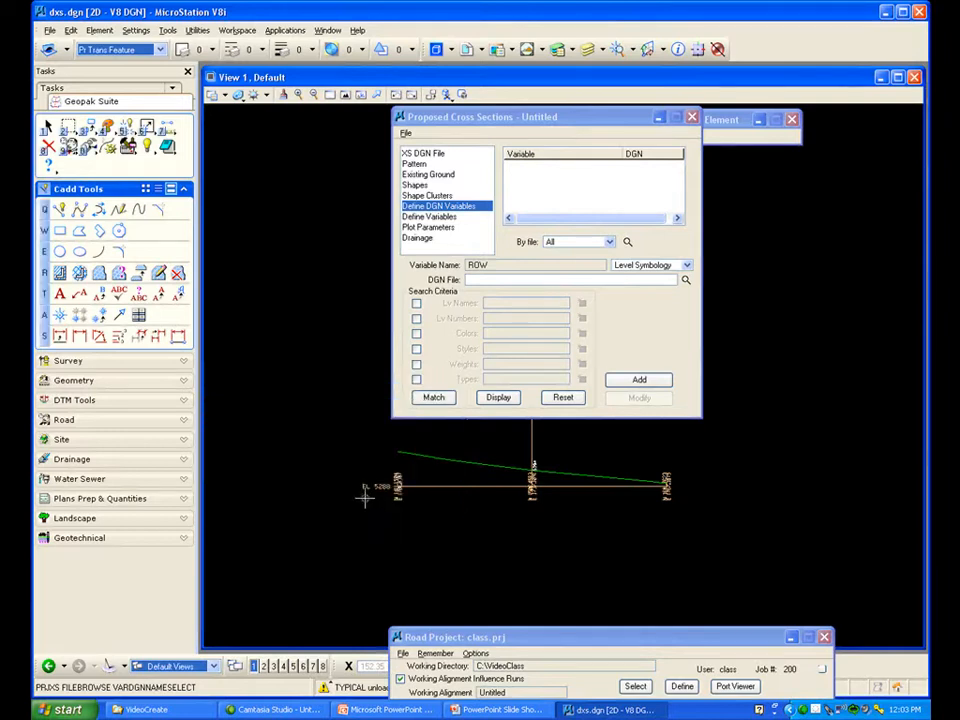
# Set the design file for the ROW variable to plan.dgn in the VideoClass folder
pyautogui.click(470, 285)
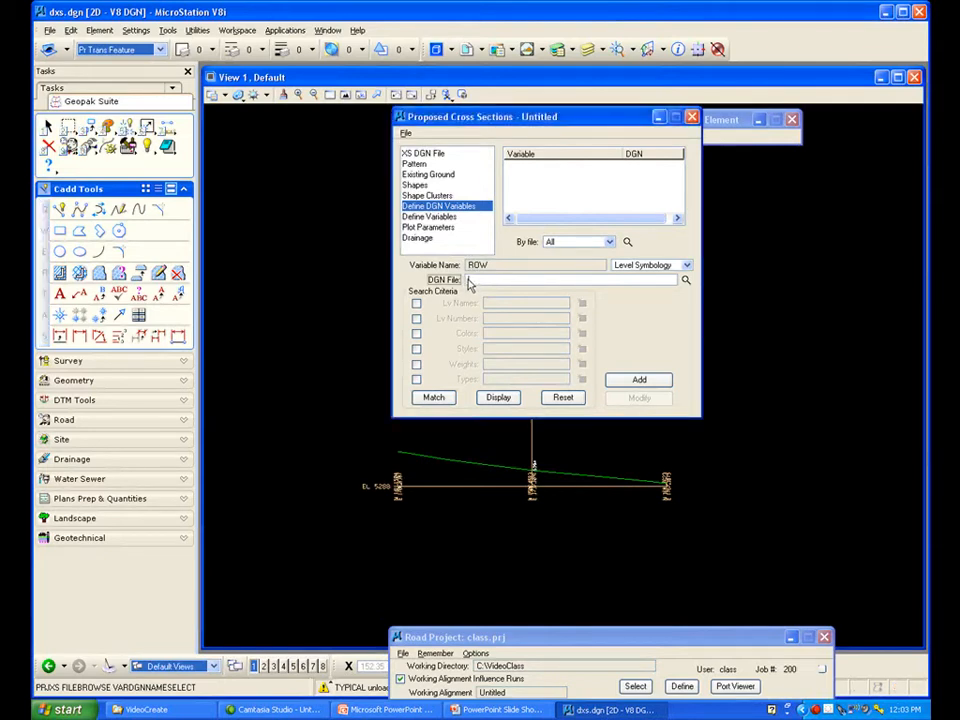
pyautogui.click(686, 281)
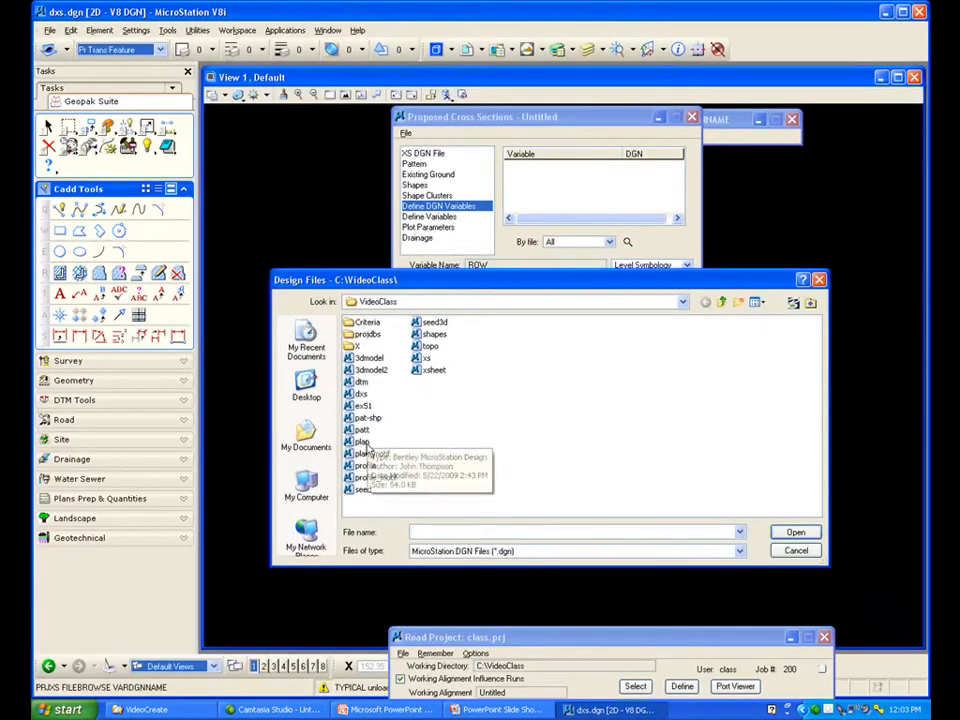
pyautogui.click(362, 442)
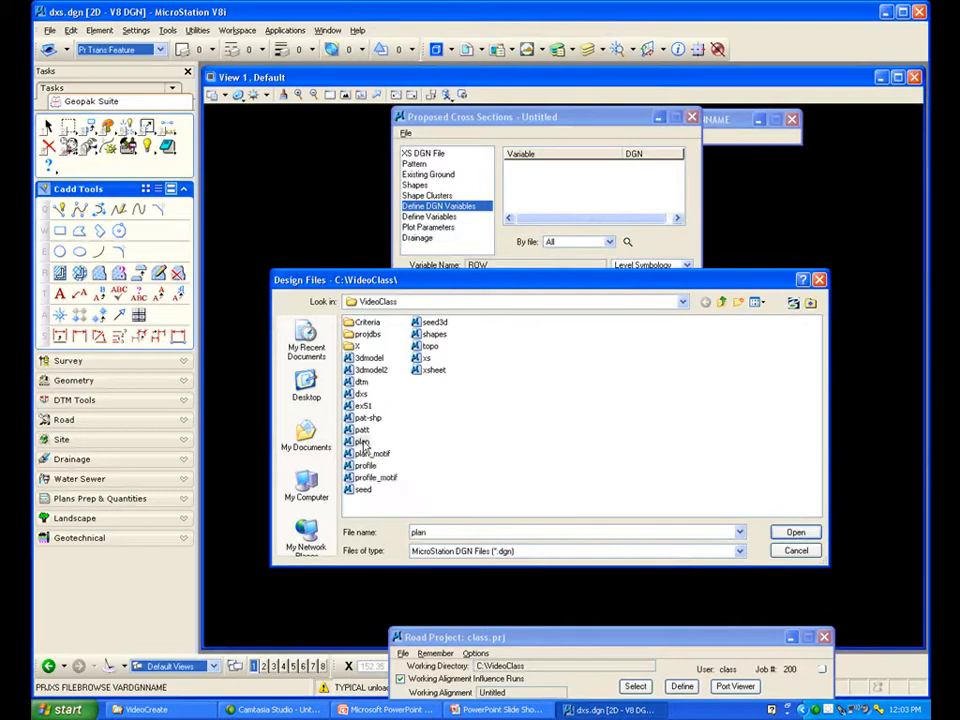
pyautogui.click(794, 532)
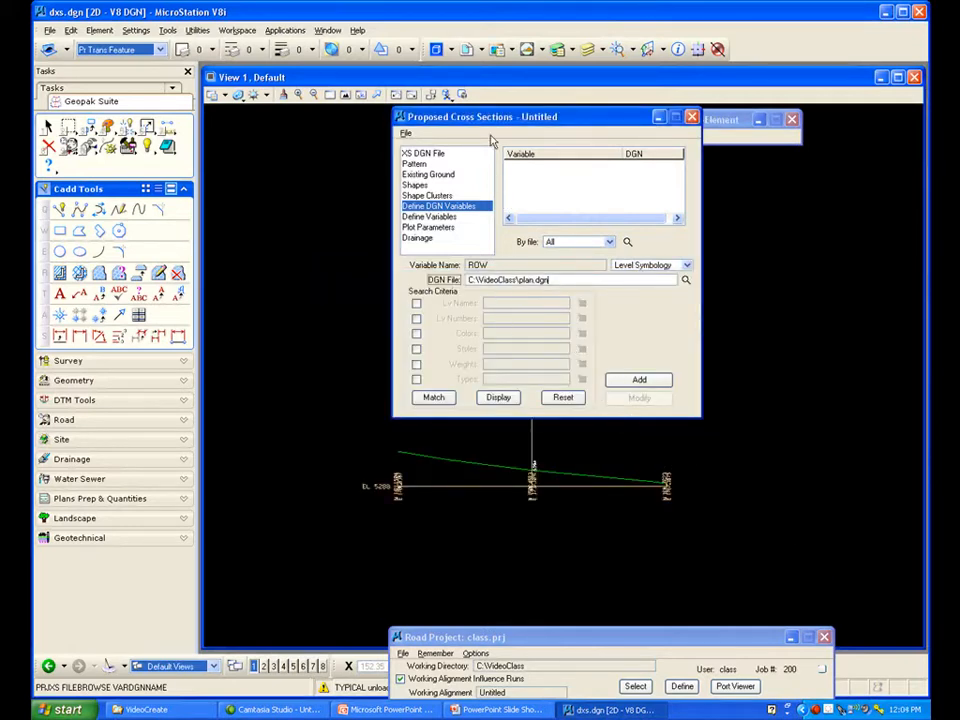
# Enable all search criteria for ROW: level names, level numbers, colors, styles, weights and types
pyautogui.moveTo(509, 117); pyautogui.dragTo(608, 120)
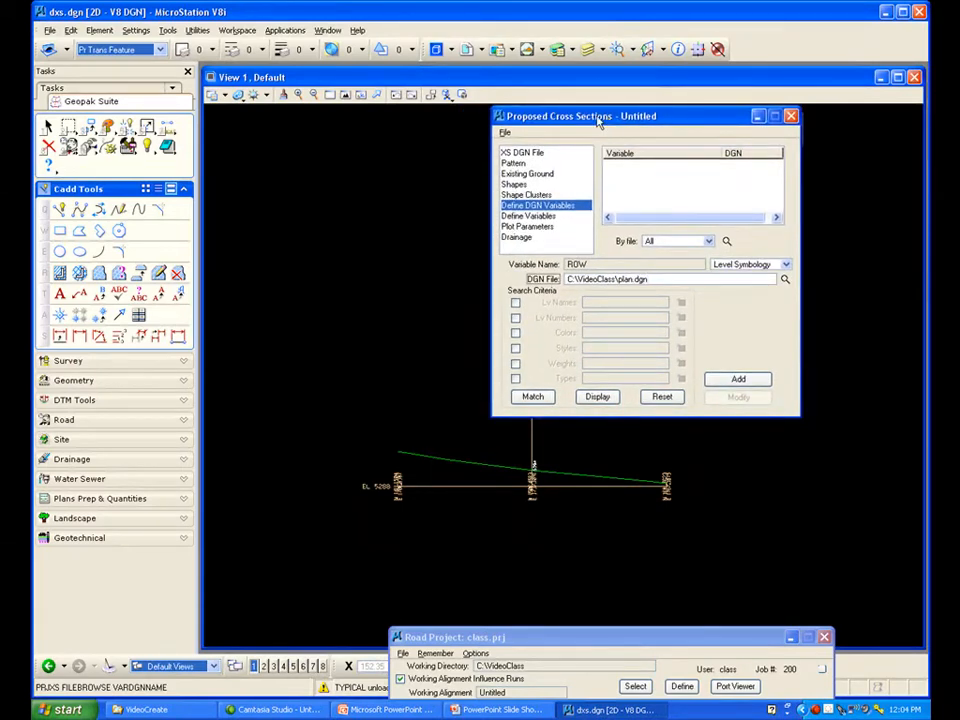
pyautogui.click(515, 317)
pyautogui.click(515, 332)
pyautogui.click(515, 347)
pyautogui.click(515, 363)
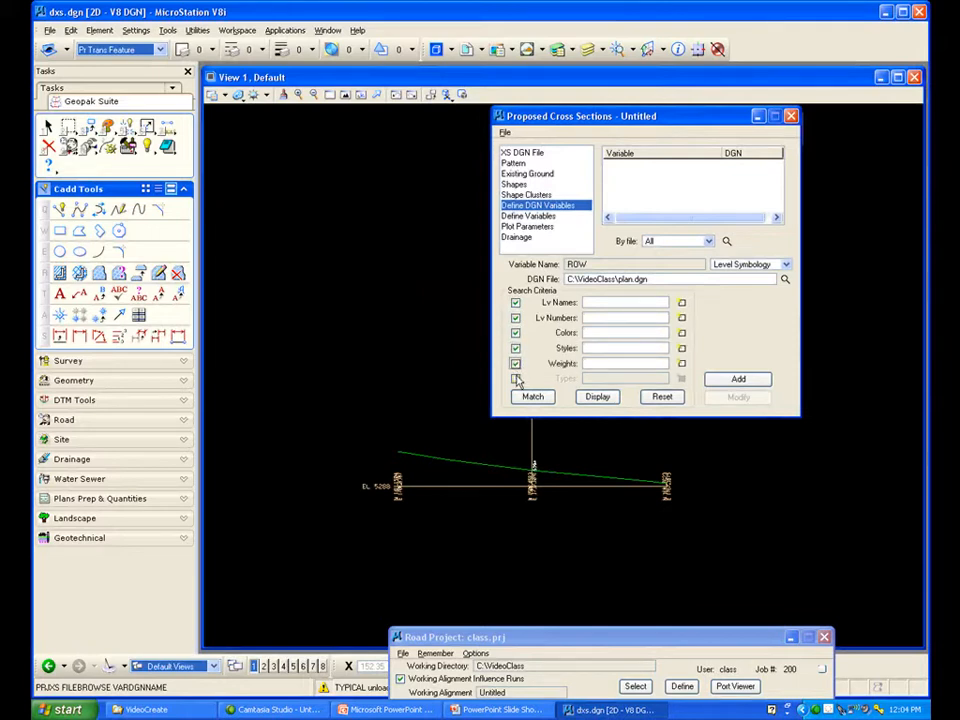
pyautogui.click(515, 378)
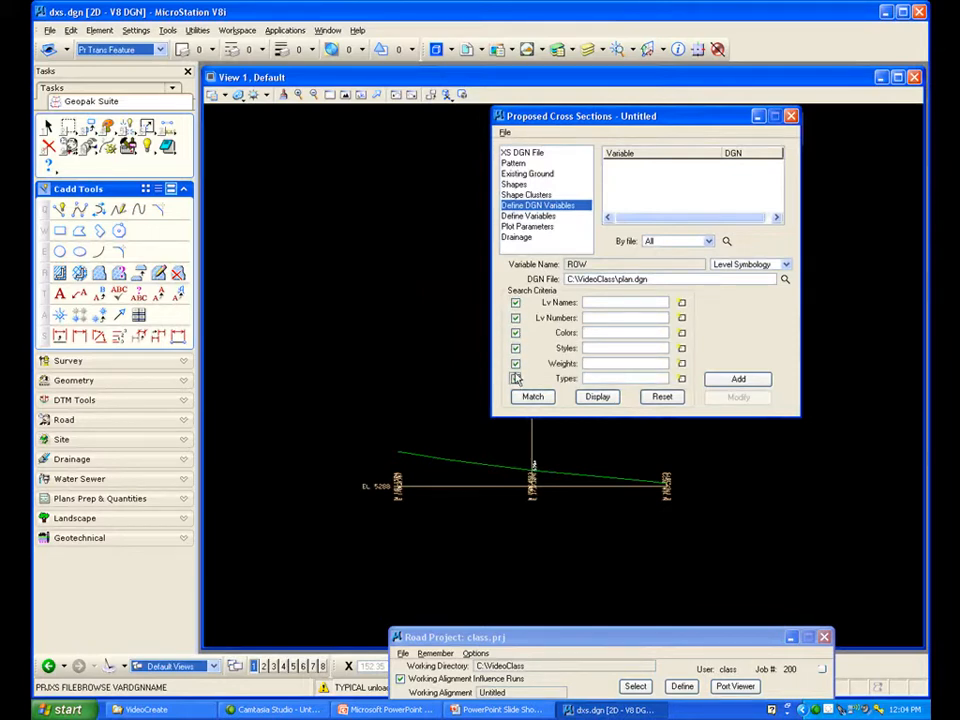
# Open the design file C:\VideoClass\plan.dgn and bring the road alignment's start into clear view beside the dialog
pyautogui.click(48, 30)
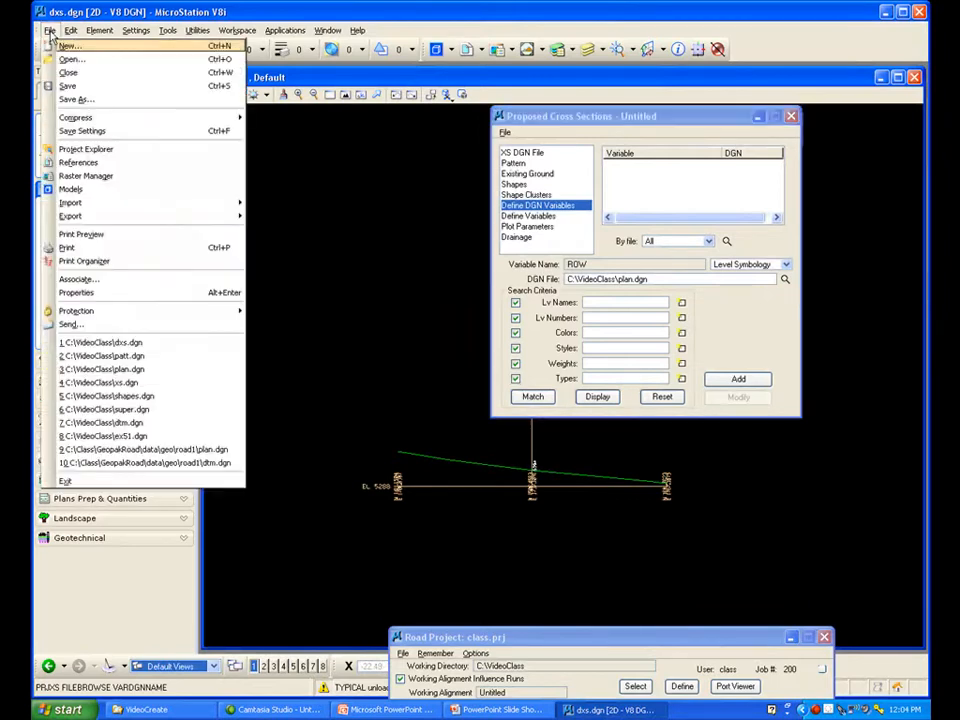
pyautogui.click(139, 370)
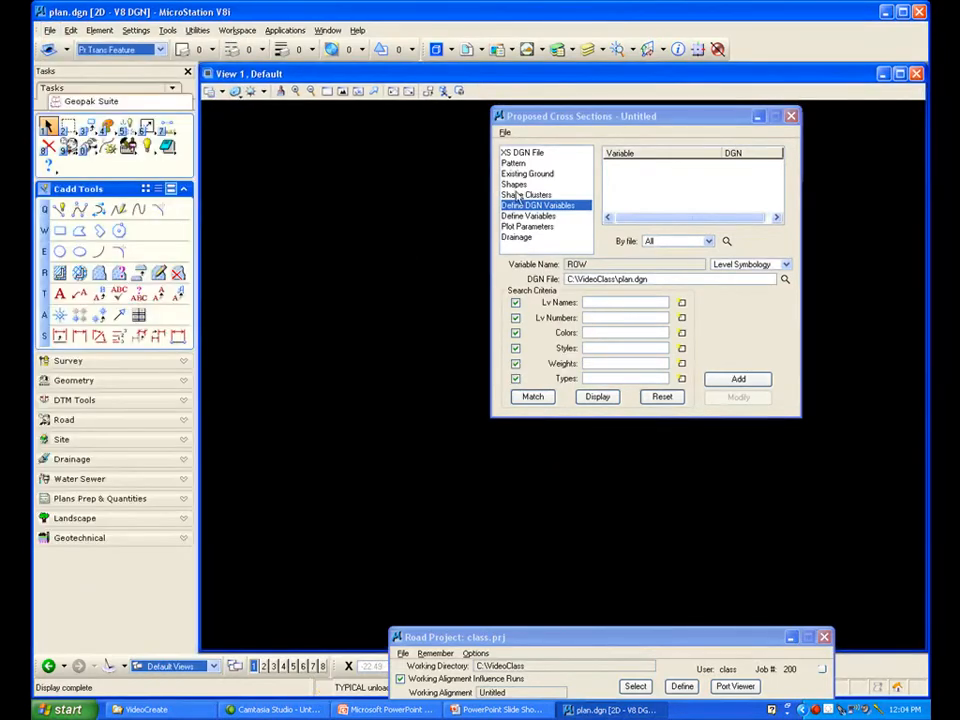
pyautogui.click(342, 91)
pyautogui.moveTo(577, 118)
pyautogui.mouseDown()
pyautogui.moveTo(376, 145)
pyautogui.moveTo(290, 144)
pyautogui.mouseUp()
pyautogui.scroll(4, 596, 190)
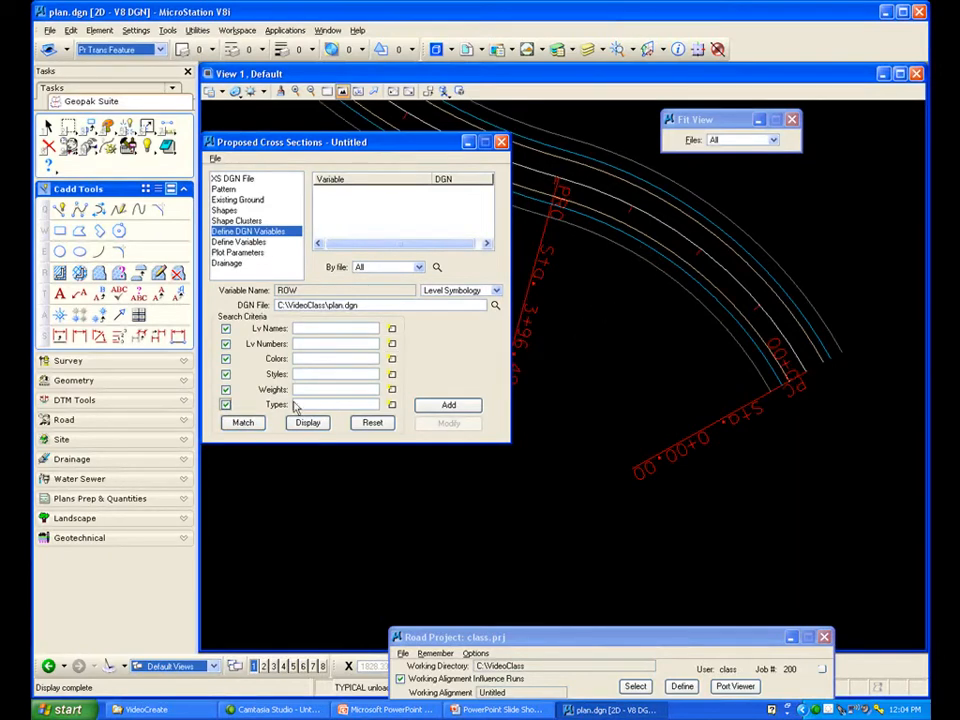
# Match the search criteria to an outer right-of-way line (Default, color 1, style 0, weight 2, type 12), preview it, and add the ROW variable
pyautogui.click(243, 423)
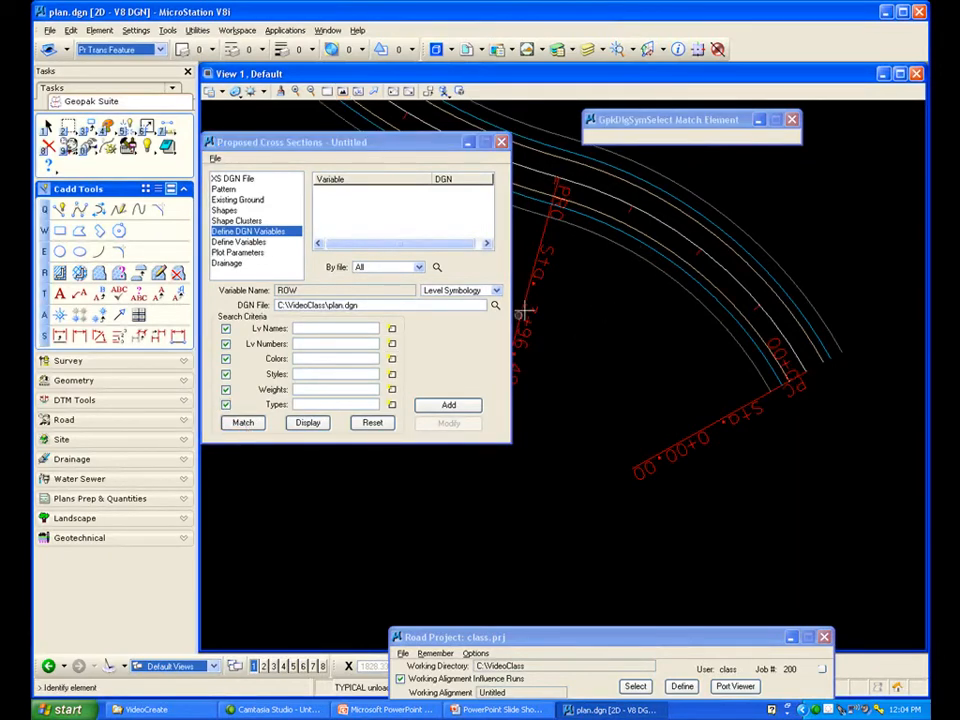
pyautogui.click(583, 296)
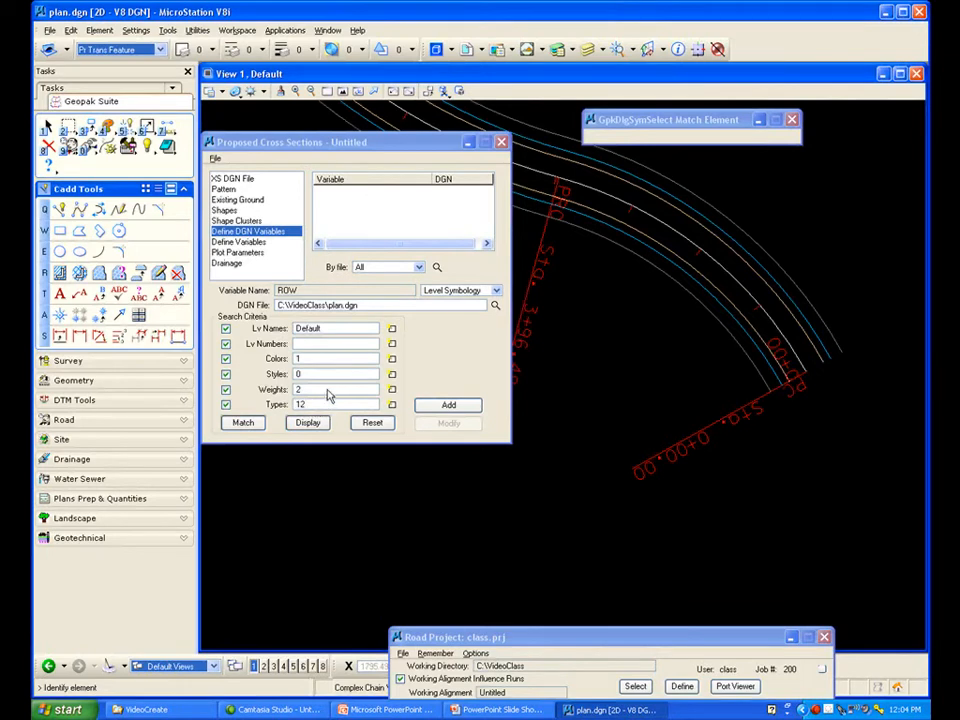
pyautogui.click(309, 423)
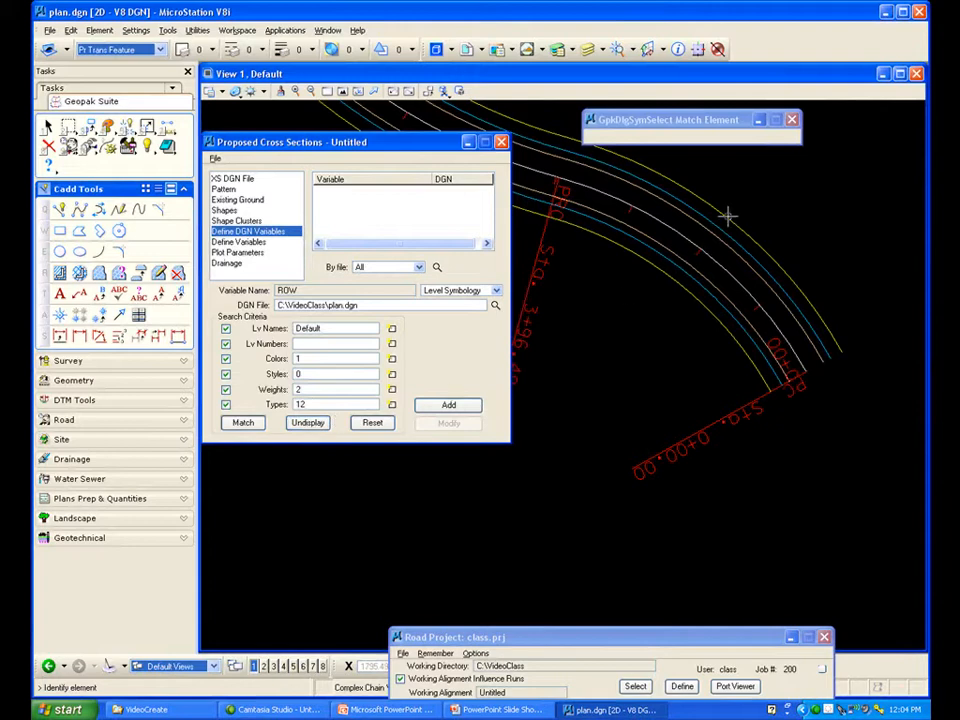
pyautogui.click(311, 423)
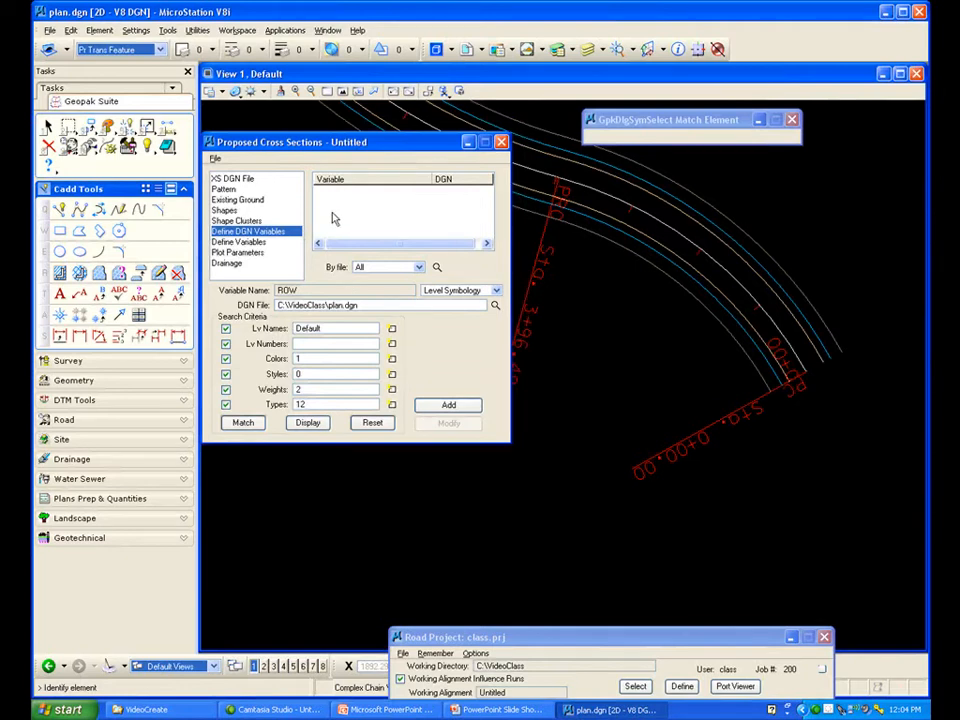
pyautogui.click(449, 406)
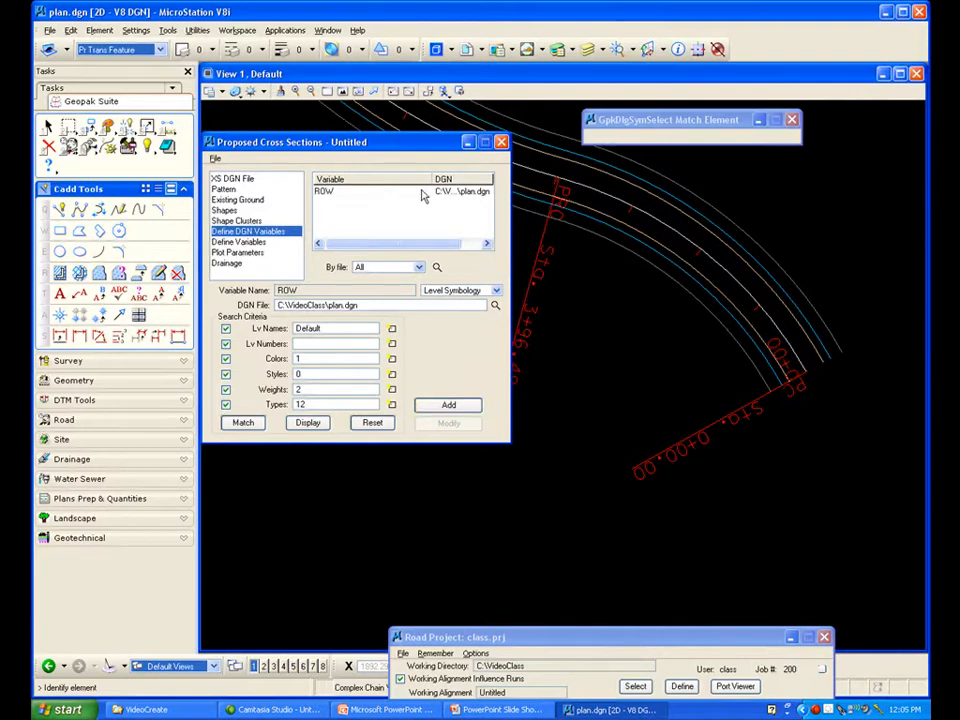
# Update the existing ROW DGN variable with its matched criteria and open the design file C:\VideoClass\dxs.dgn
pyautogui.click(388, 192)
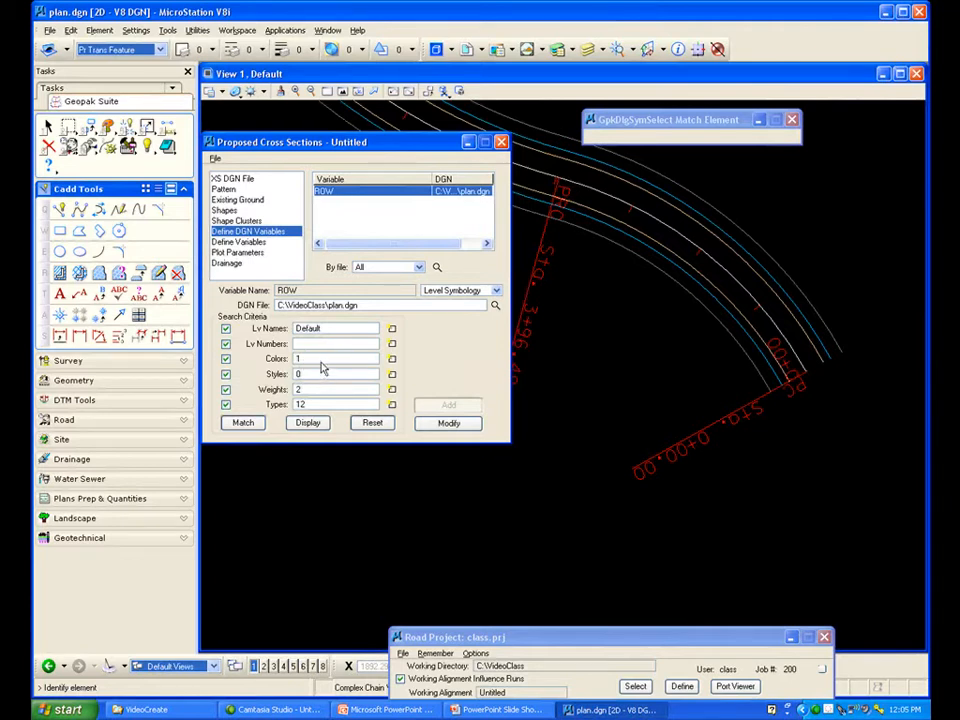
pyautogui.click(449, 423)
pyautogui.click(49, 30)
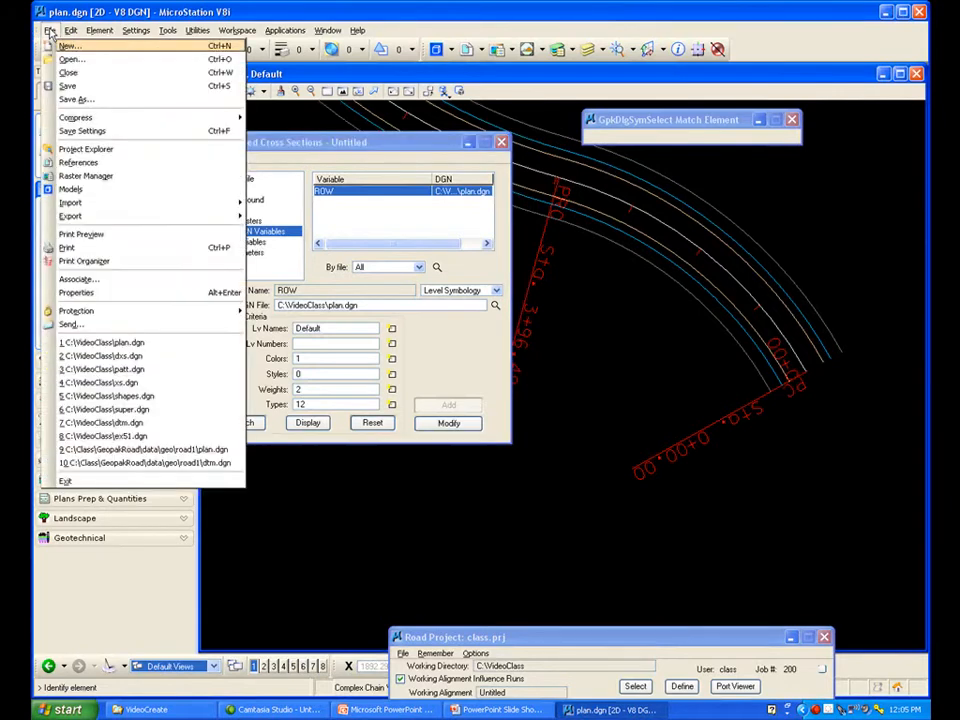
pyautogui.click(152, 358)
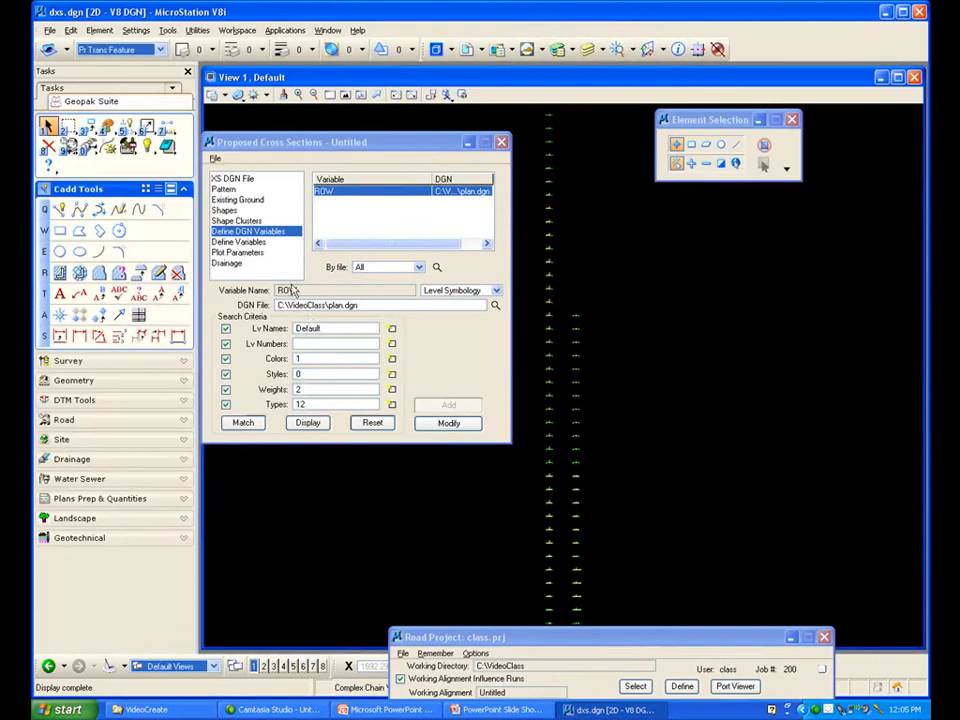
# Define the undefined criteria variable ROW Berm Dist with a value of 1 and add it to the run's variables
pyautogui.click(258, 242)
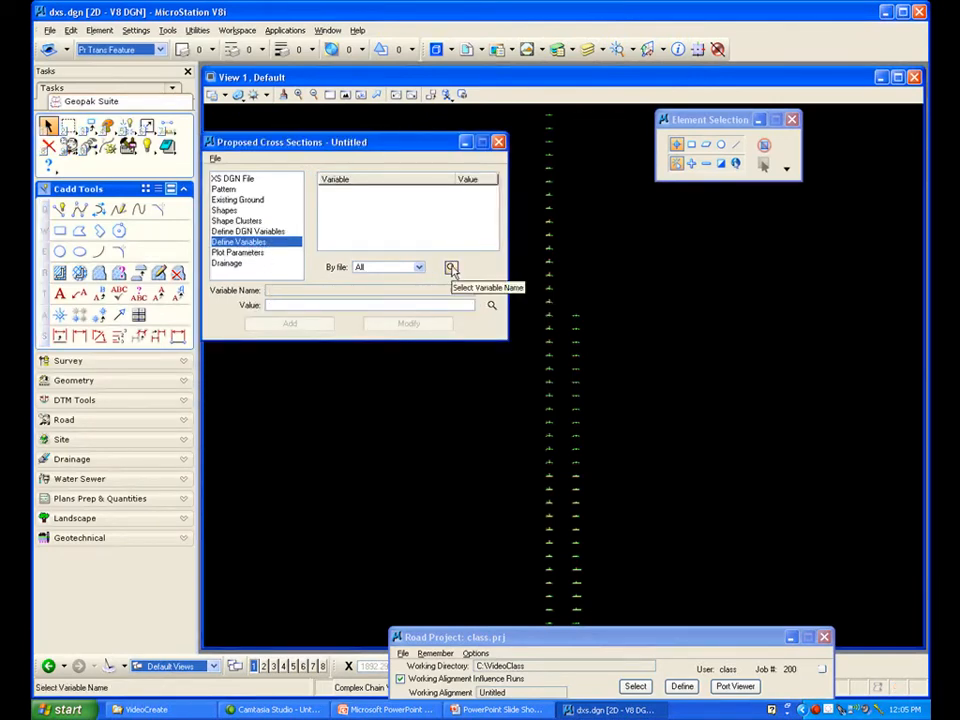
pyautogui.click(451, 268)
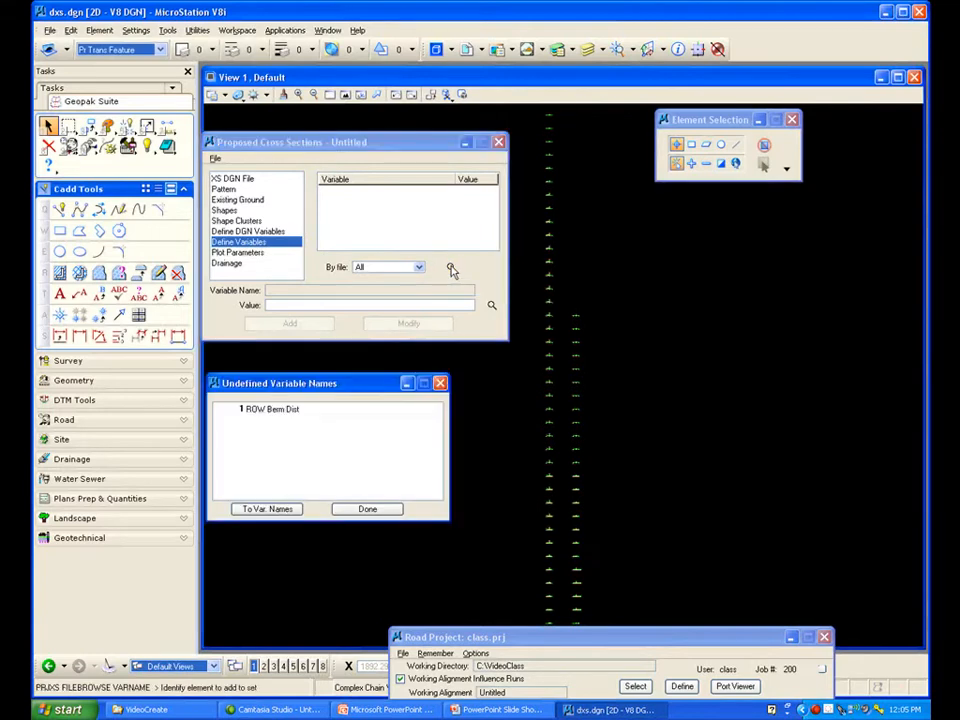
pyautogui.moveTo(375, 388); pyautogui.dragTo(404, 365)
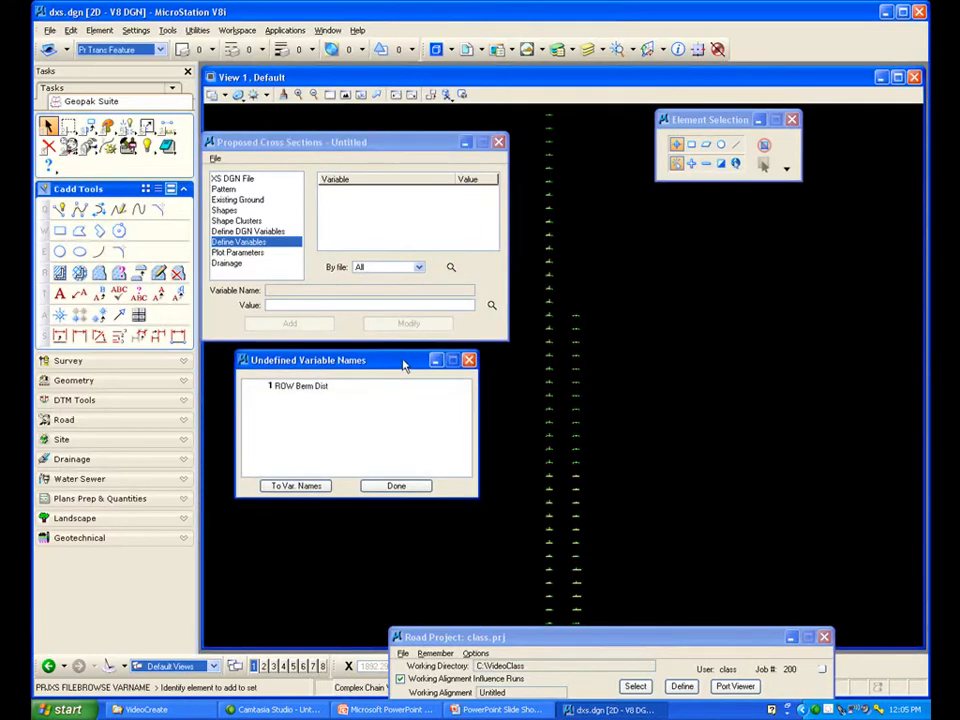
pyautogui.click(311, 388)
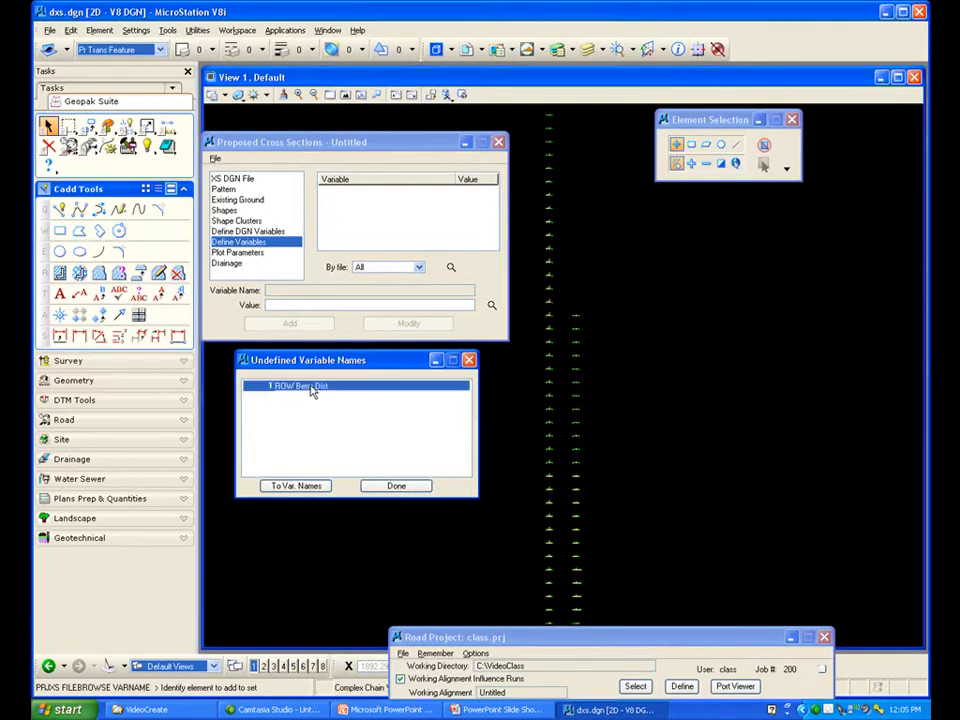
pyautogui.click(299, 486)
pyautogui.click(396, 487)
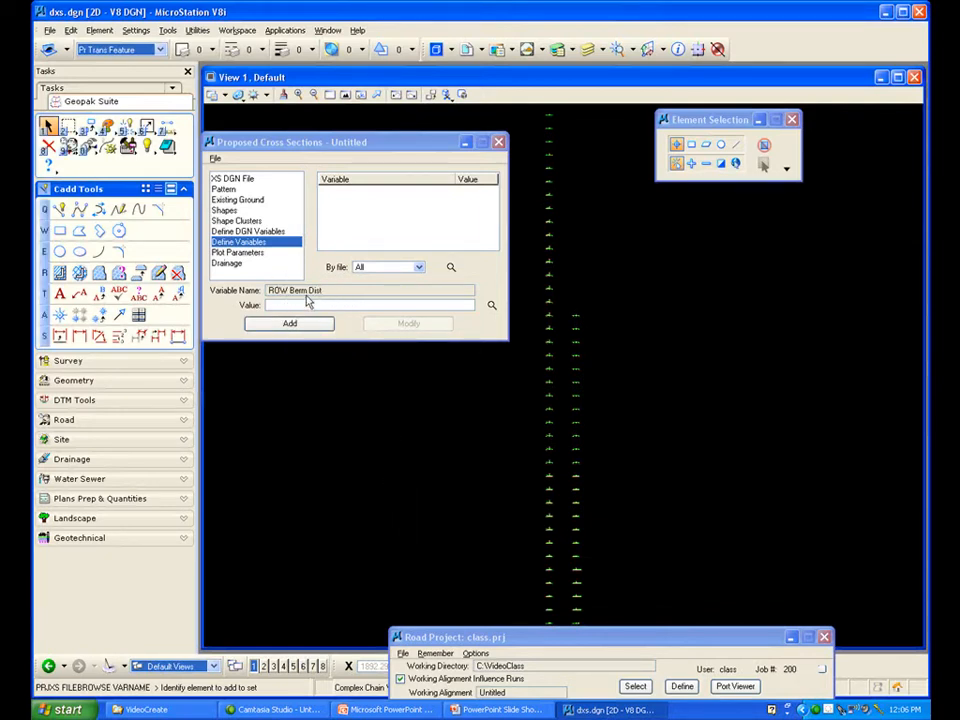
pyautogui.click(276, 306)
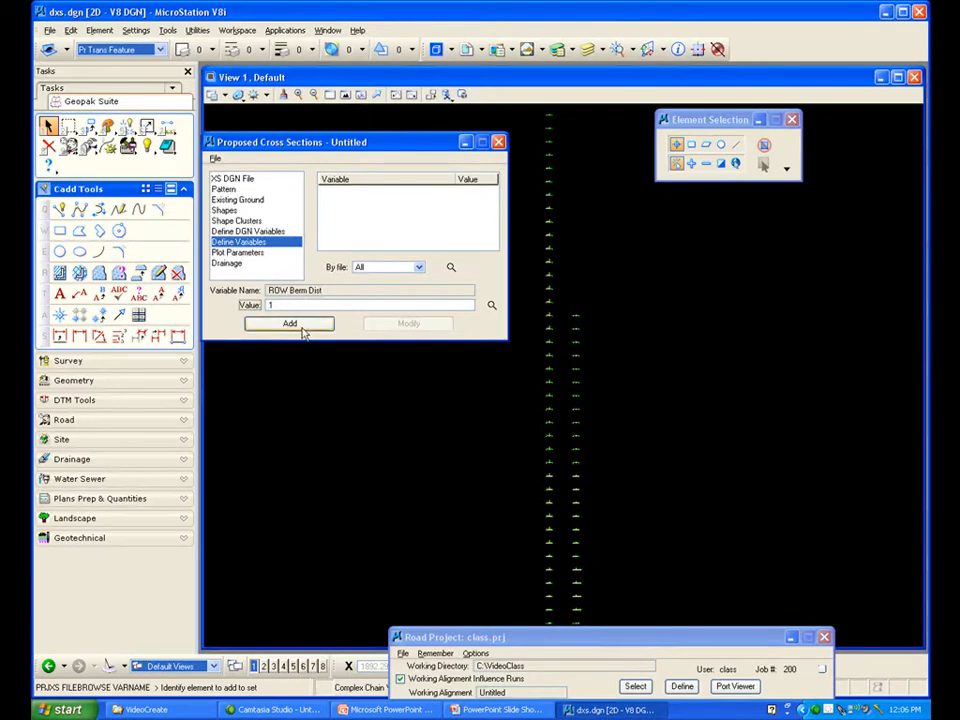
pyautogui.click(303, 324)
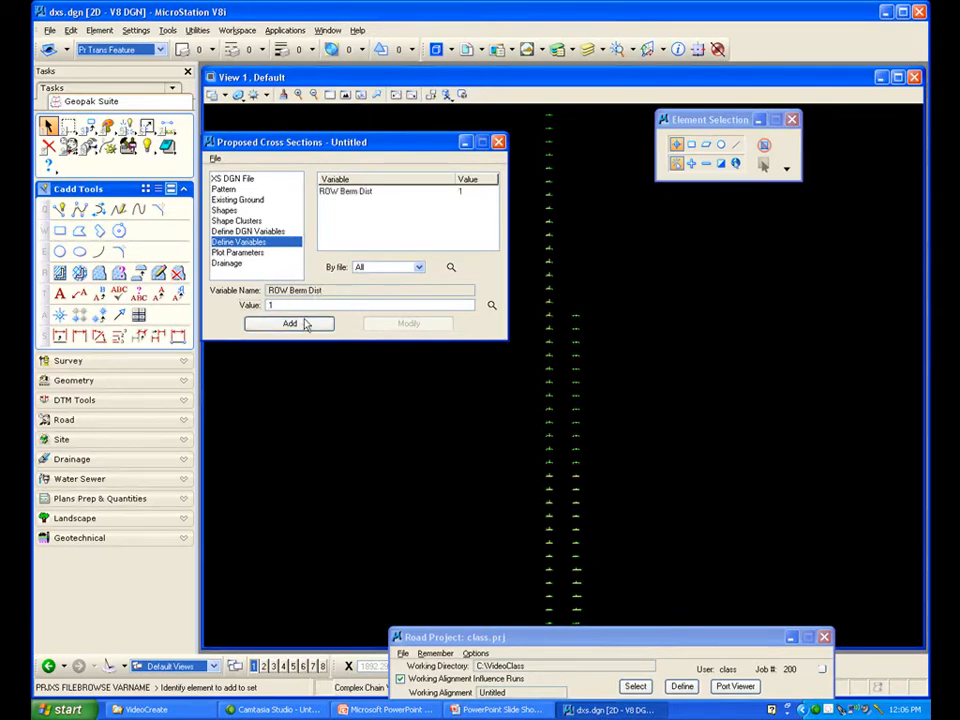
# Check the DGN variables and the defined variables for any names still undefined
pyautogui.click(272, 233)
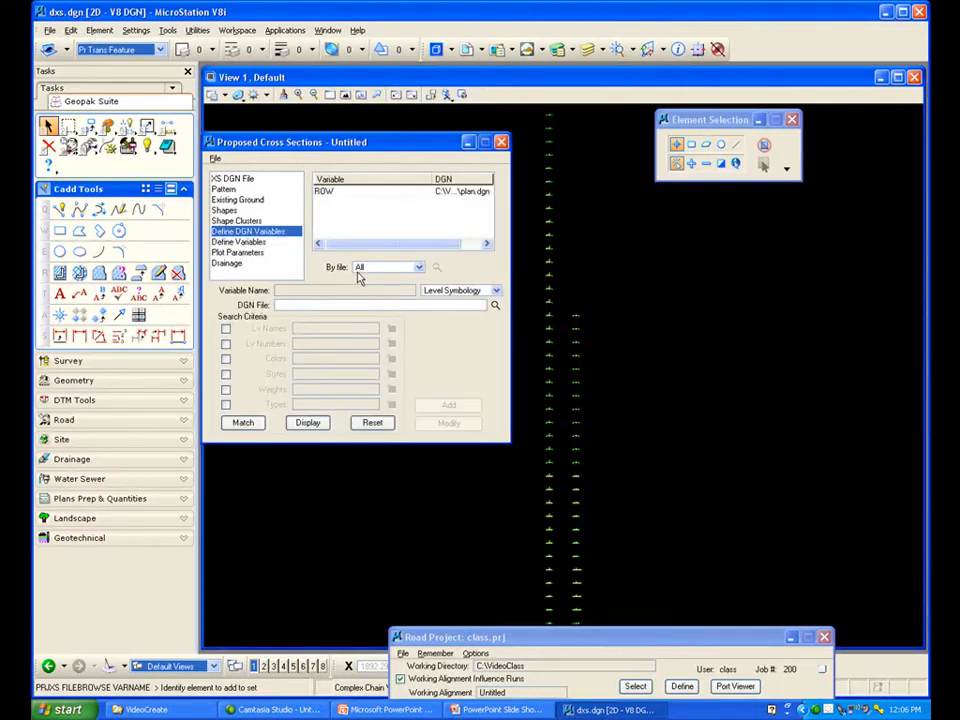
pyautogui.click(437, 268)
pyautogui.click(240, 242)
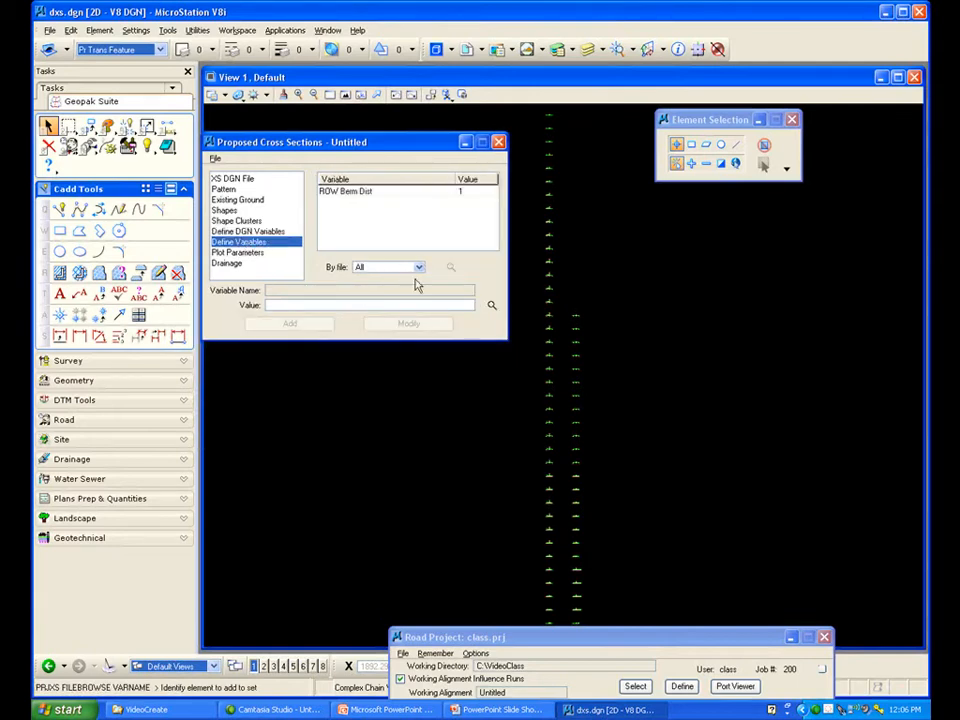
pyautogui.click(452, 270)
# Try enabling line, station and baseline name text in the plot parameters and inspect the line text symbology without changing it
pyautogui.click(253, 254)
pyautogui.moveTo(449, 199)
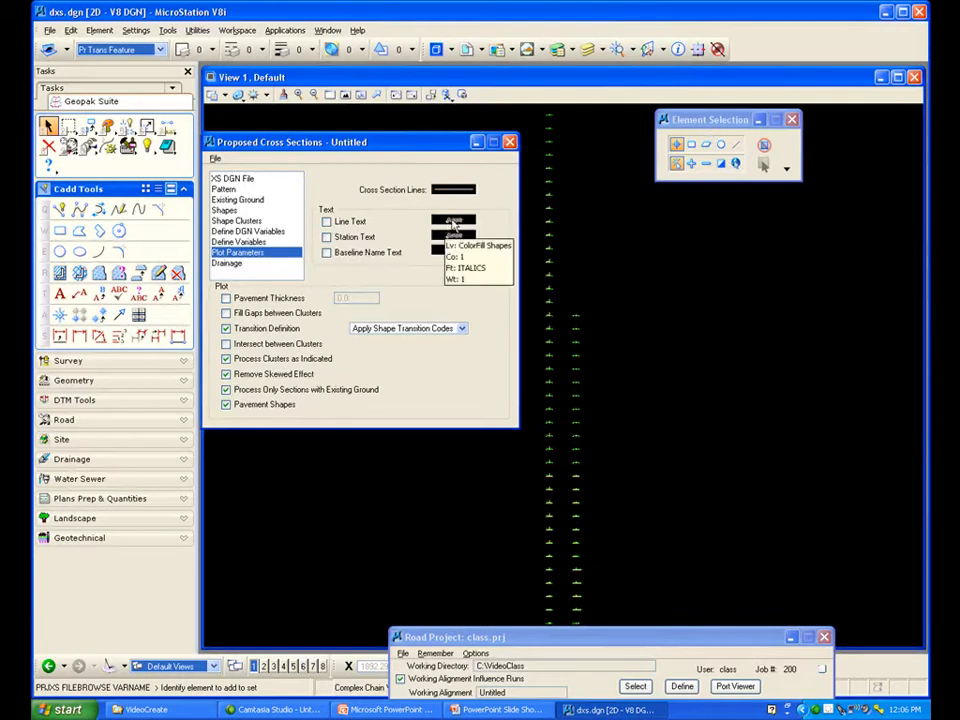
pyautogui.click(326, 221)
pyautogui.click(326, 237)
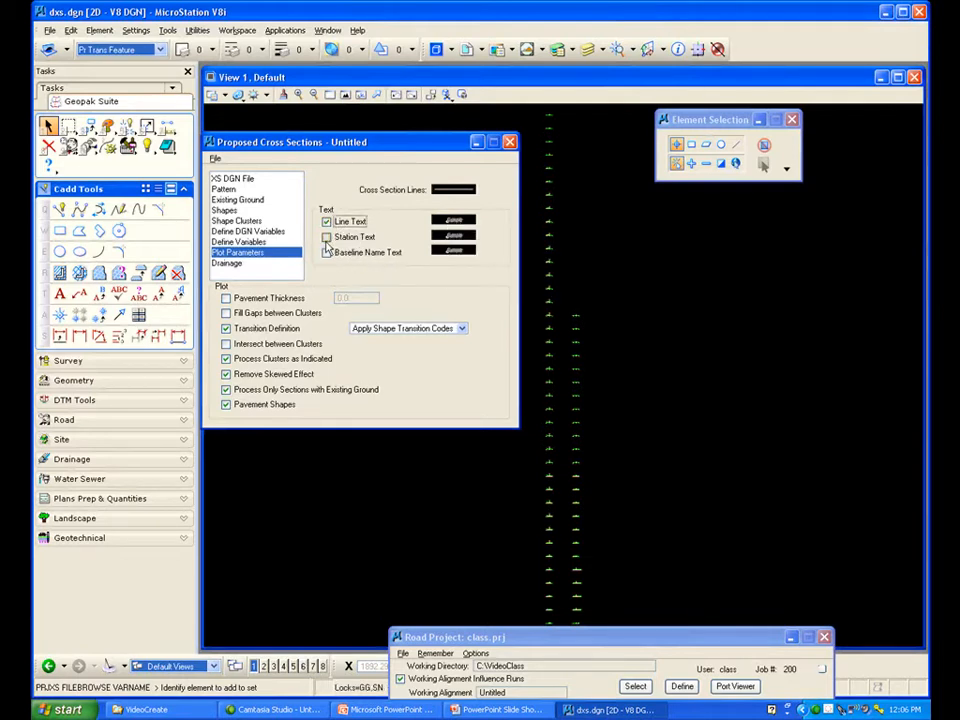
pyautogui.click(326, 253)
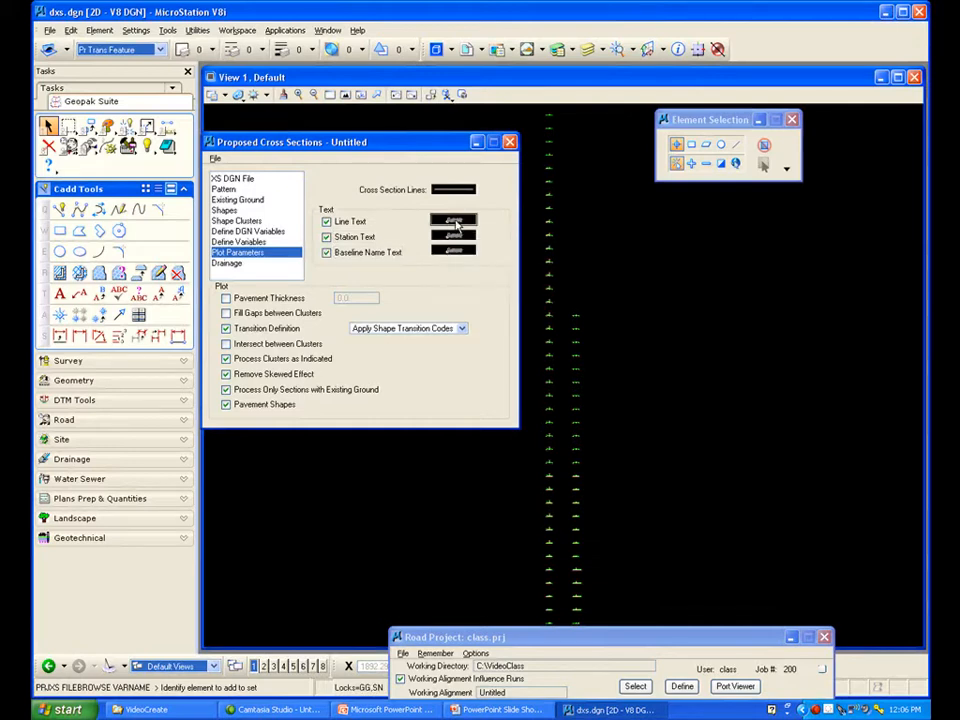
pyautogui.click(456, 222)
pyautogui.moveTo(633, 213); pyautogui.dragTo(563, 210)
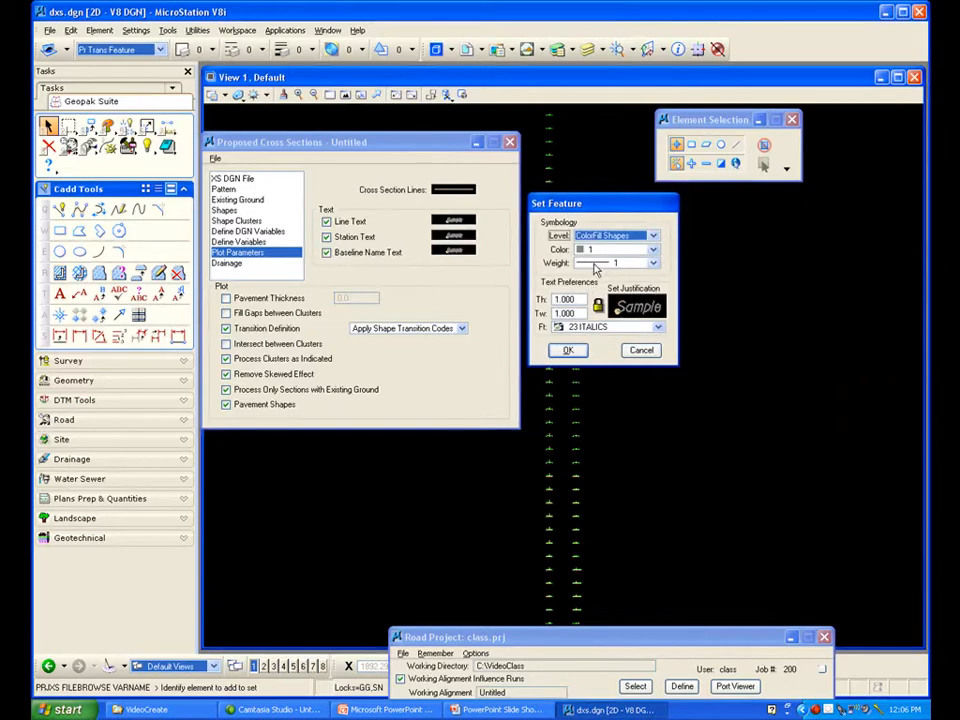
pyautogui.click(648, 352)
# Turn off plotting of line text, station text and baseline name text
pyautogui.click(327, 222)
pyautogui.click(327, 237)
pyautogui.click(327, 252)
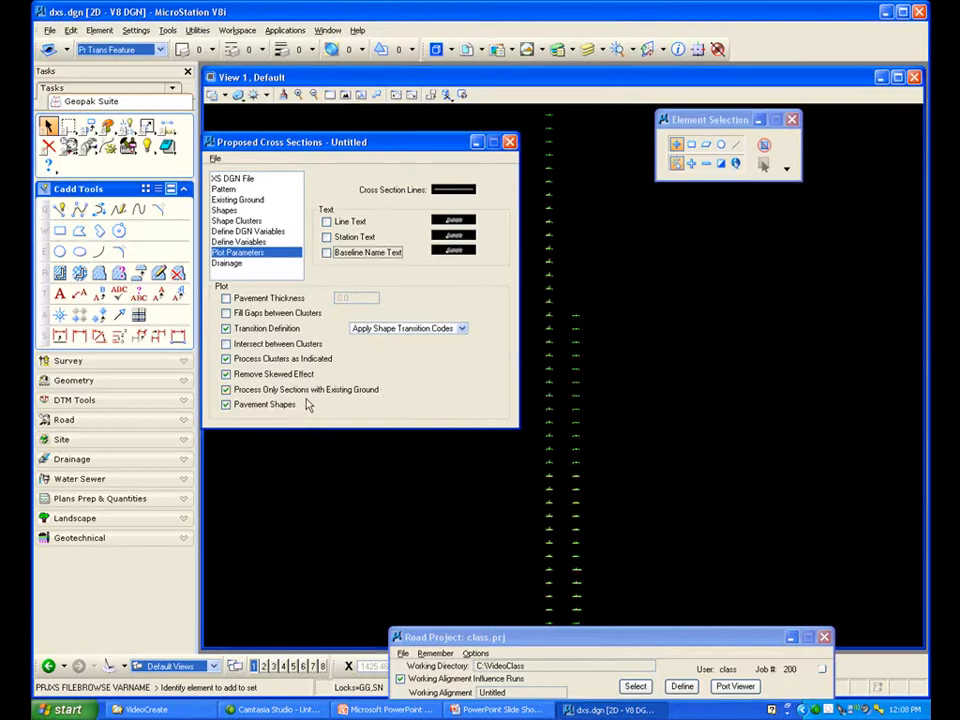
# Review the run's drainage options and save the proposed cross section settings
pyautogui.click(248, 264)
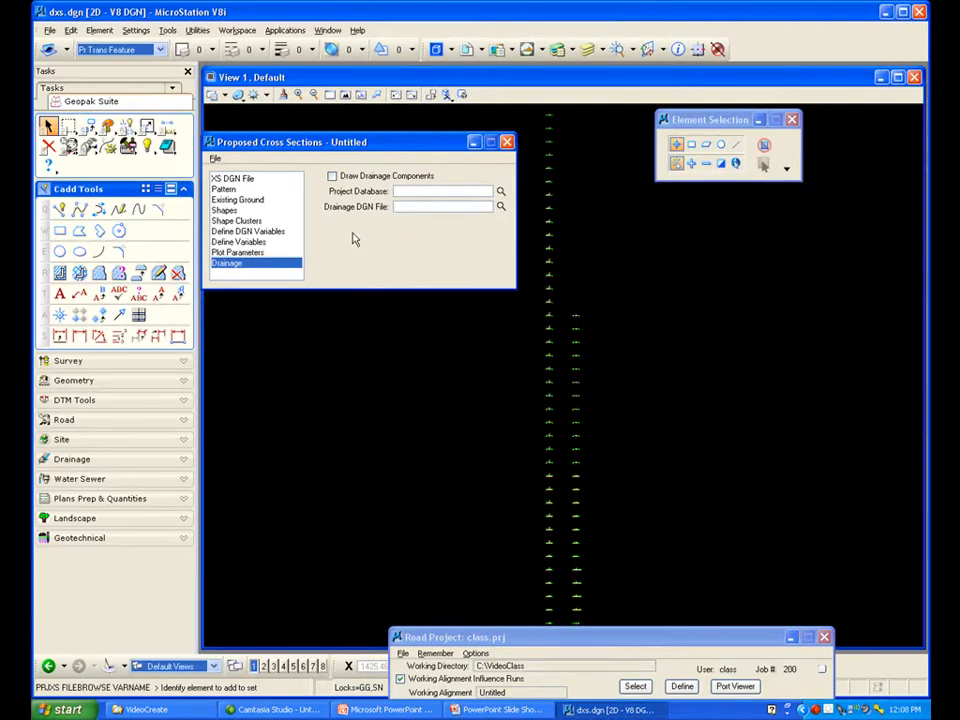
pyautogui.moveTo(290, 142); pyautogui.dragTo(314, 140)
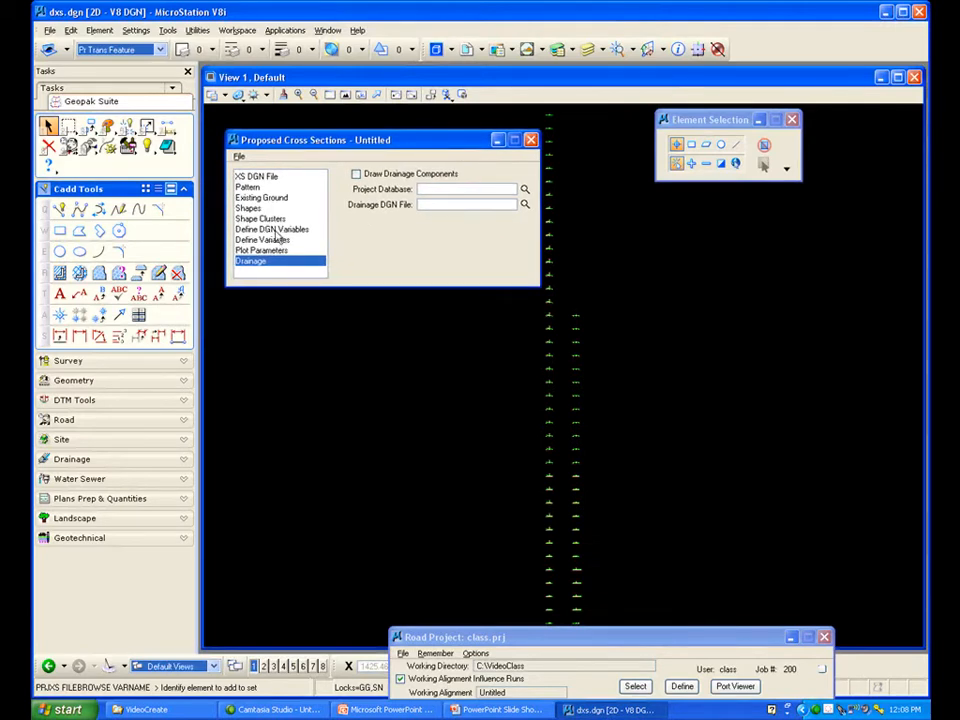
pyautogui.click(239, 158)
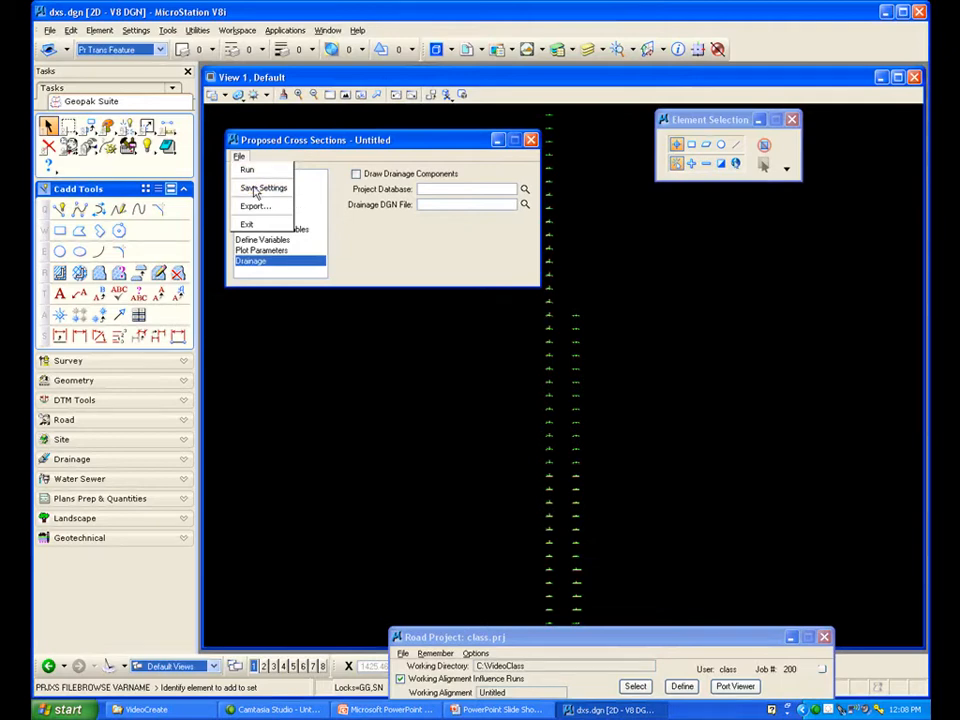
pyautogui.click(258, 189)
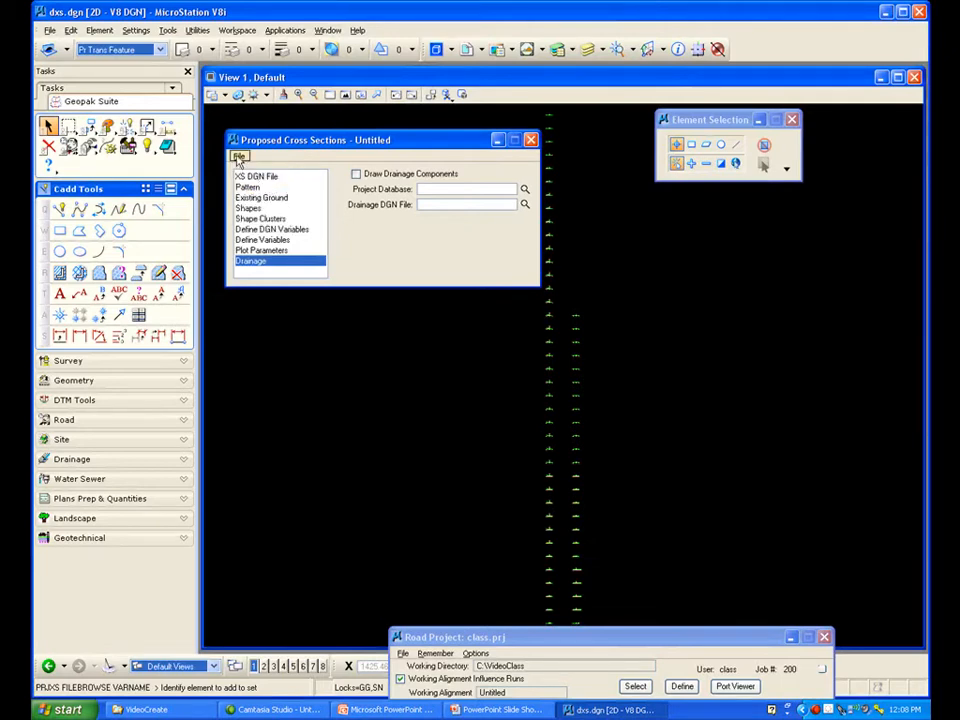
# Run the proposed cross sections with output to the log file temp.log, pausing on each section
pyautogui.click(239, 157)
pyautogui.click(247, 172)
pyautogui.moveTo(665, 208); pyautogui.dragTo(366, 313)
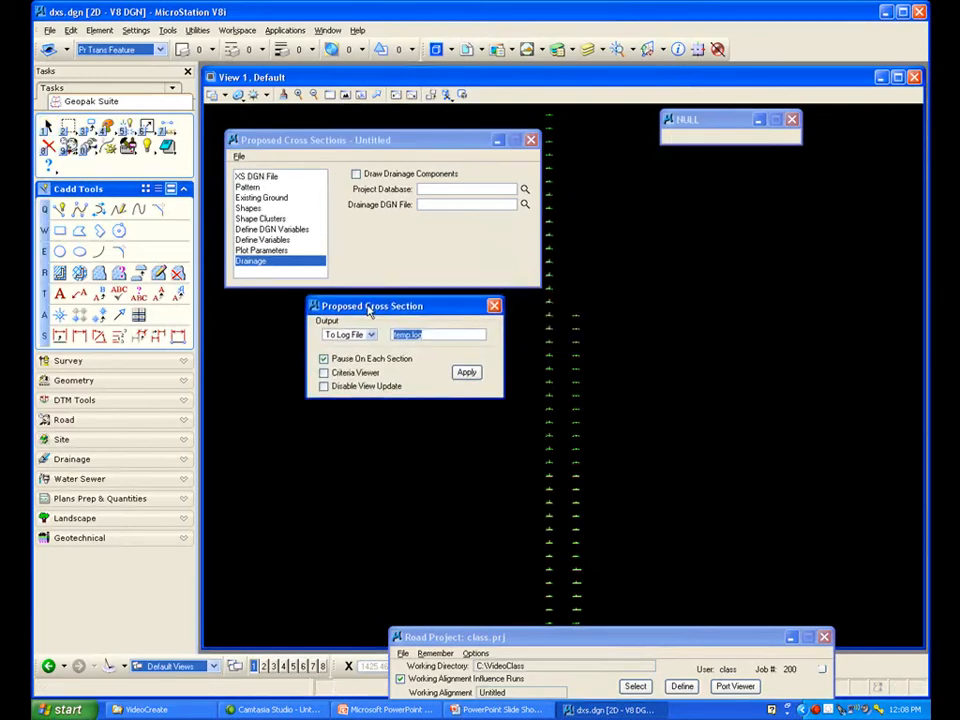
pyautogui.click(345, 335)
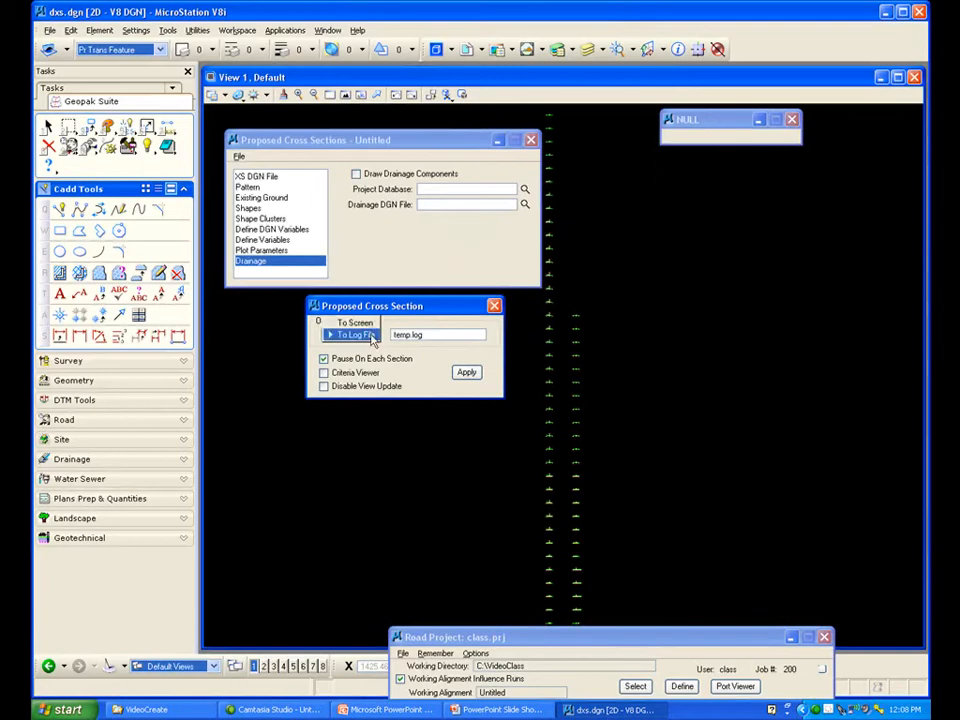
pyautogui.click(373, 336)
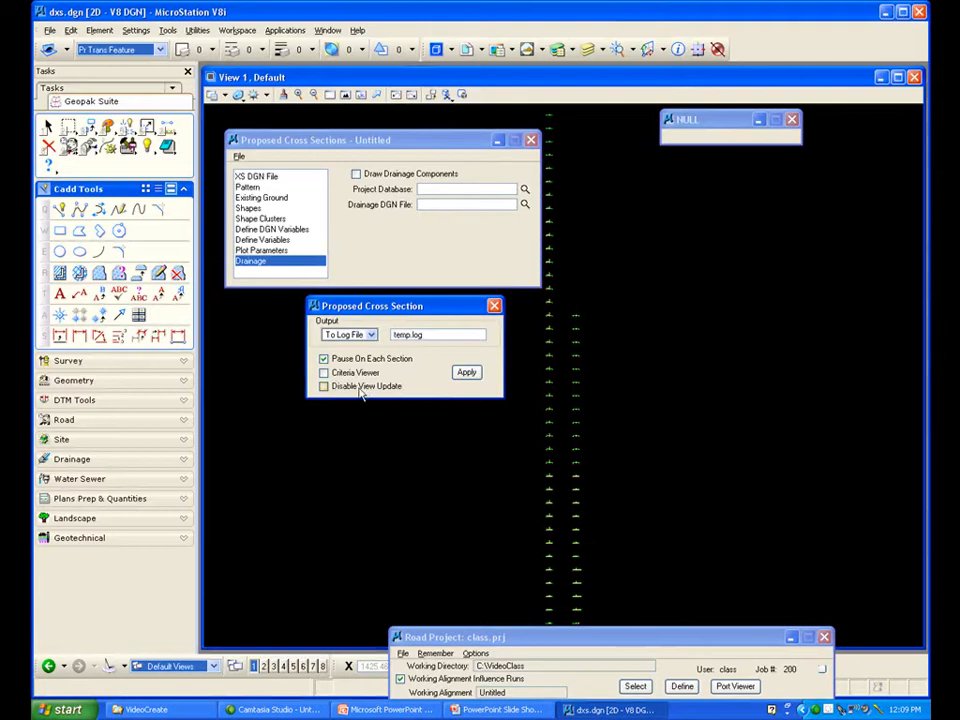
pyautogui.click(467, 374)
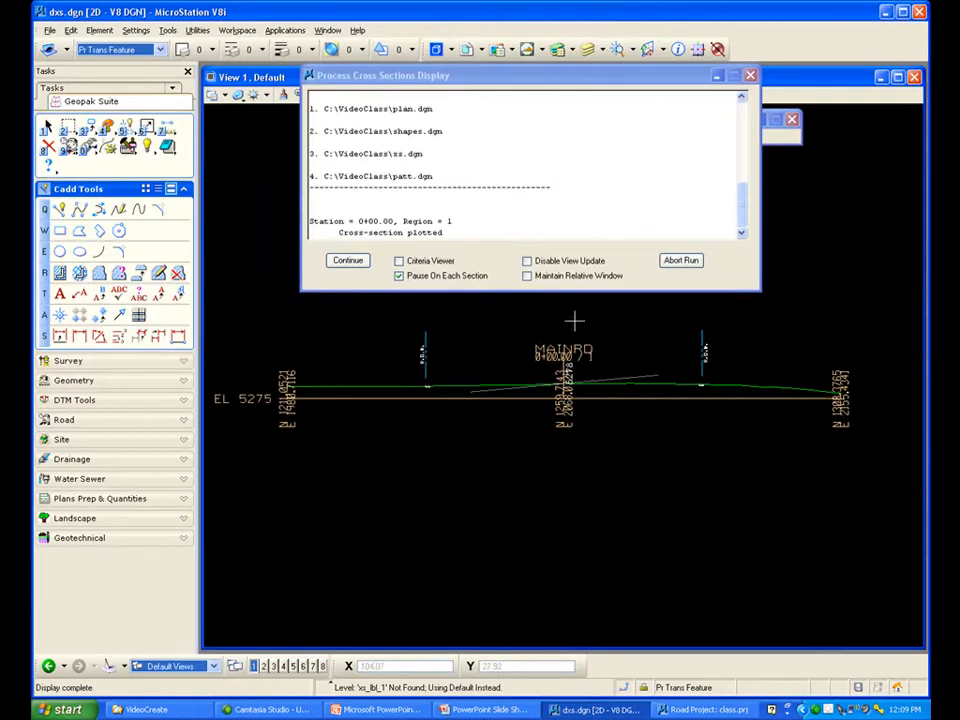
# Examine the plotted cross section at station 0+00.00, including the small labels beneath the R.O.W. line
pyautogui.scroll(2, 574, 320)
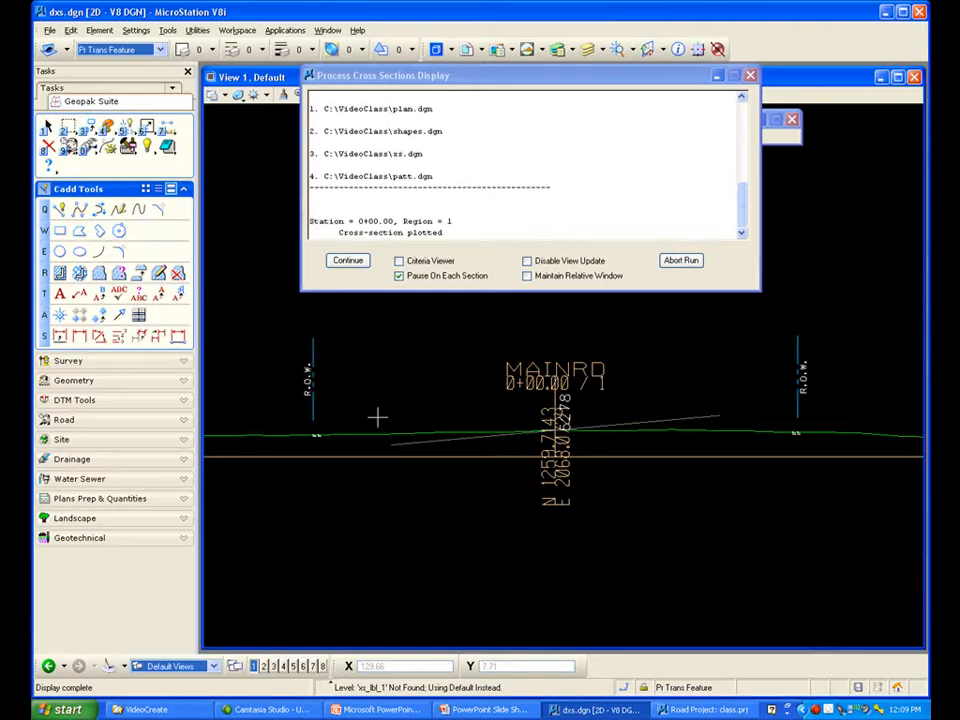
pyautogui.scroll(1, 288, 401)
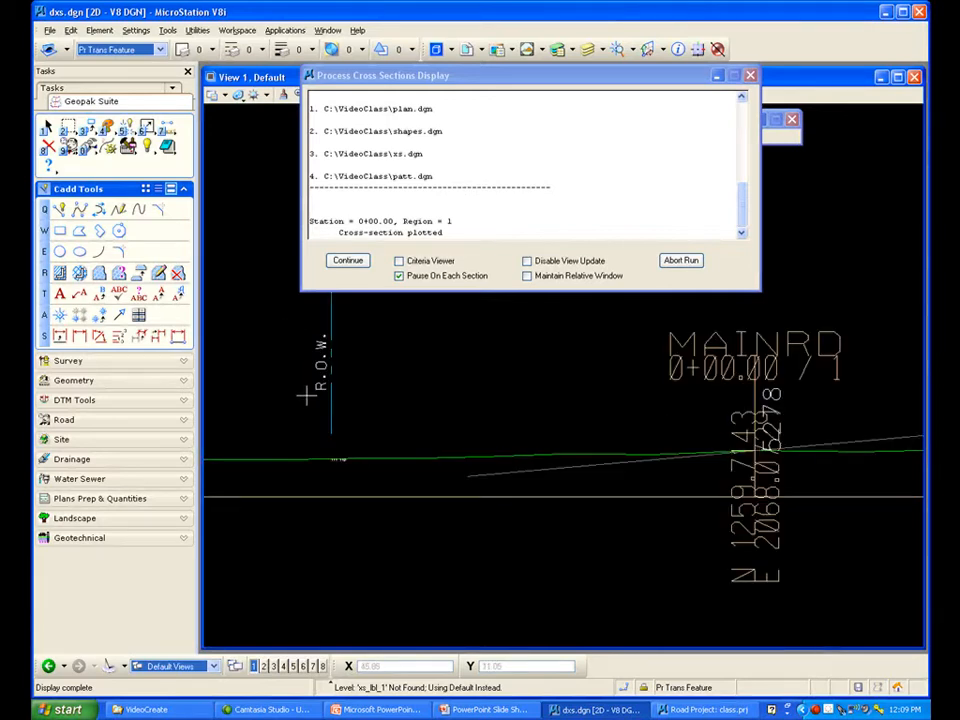
pyautogui.scroll(1, 298, 390)
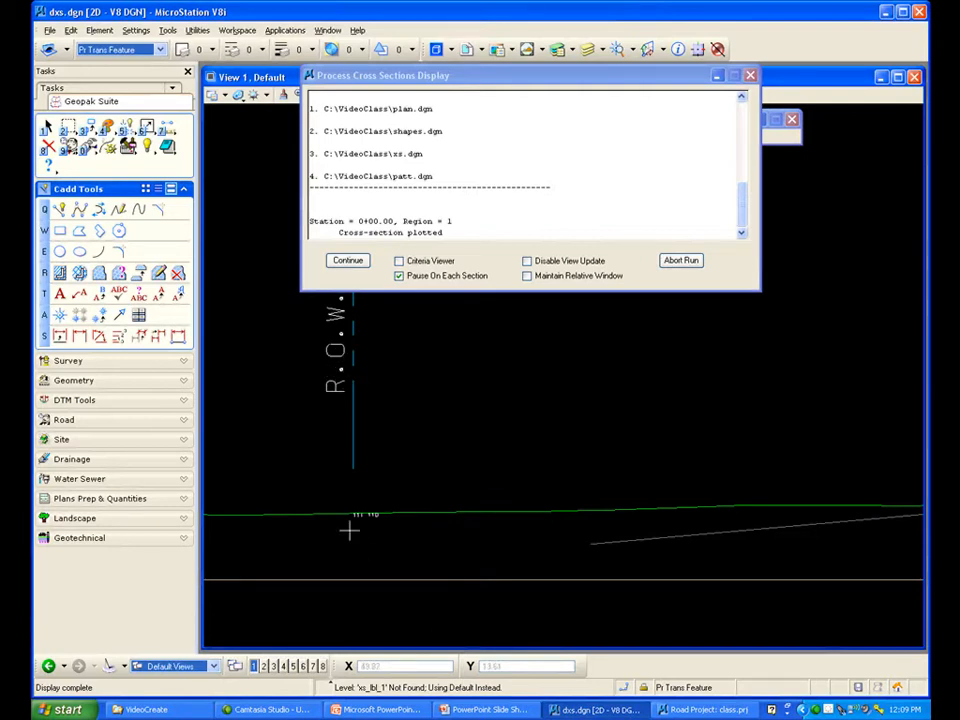
pyautogui.scroll(4, 354, 521)
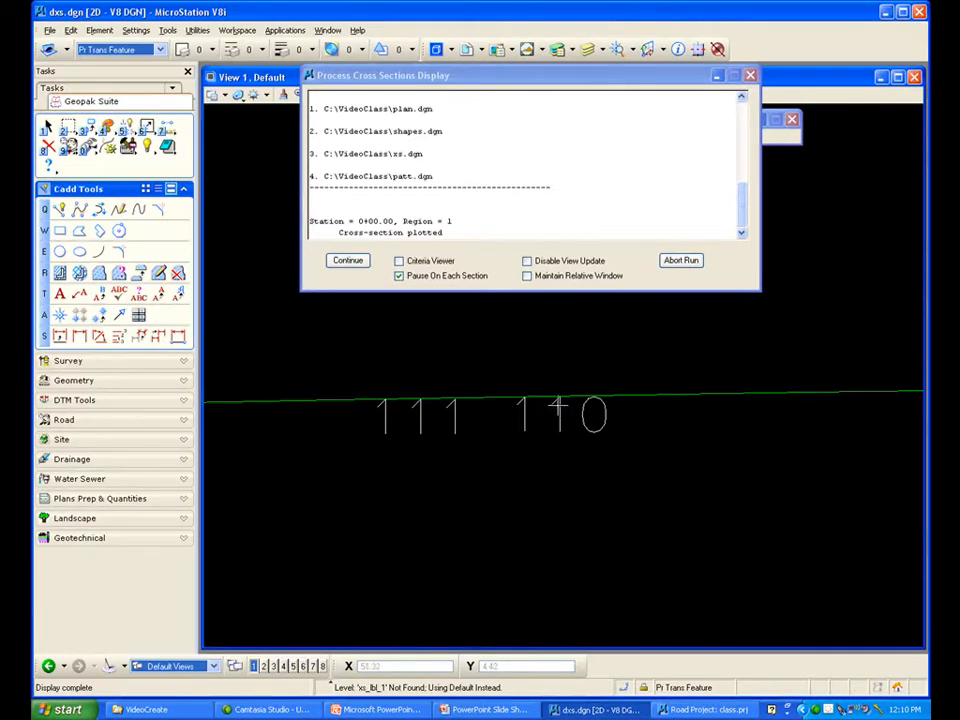
pyautogui.scroll(-5, 546, 386)
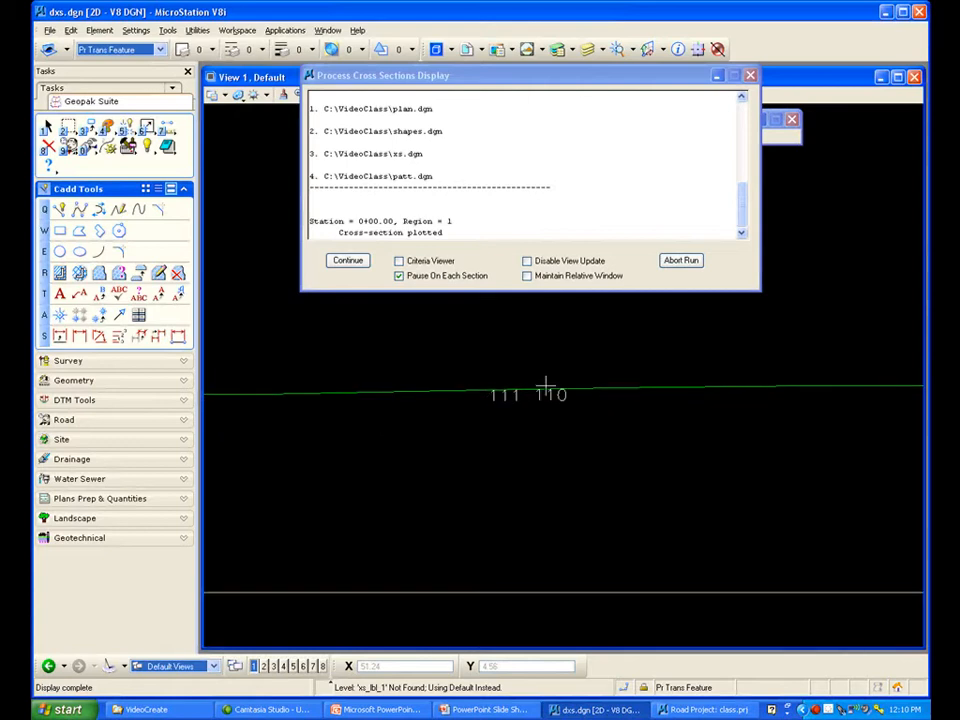
pyautogui.scroll(-3, 683, 360)
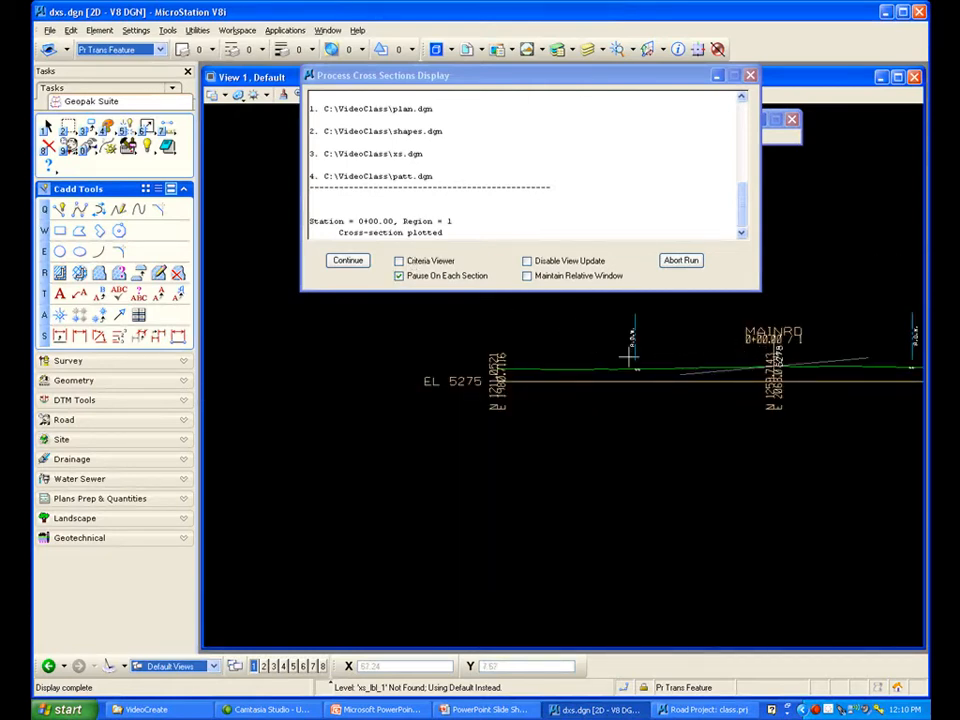
# Move the processing log window below the section and bring station 0+00.00 into clear view between its R.O.W. lines
pyautogui.moveTo(396, 77); pyautogui.dragTo(432, 343)
pyautogui.moveTo(432, 273); pyautogui.dragTo(498, 439)
pyautogui.click(376, 94)
pyautogui.moveTo(585, 240)
pyautogui.mouseDown()
pyautogui.moveTo(446, 266)
pyautogui.moveTo(420, 216)
pyautogui.mouseUp()
pyautogui.scroll(3, 632, 343)
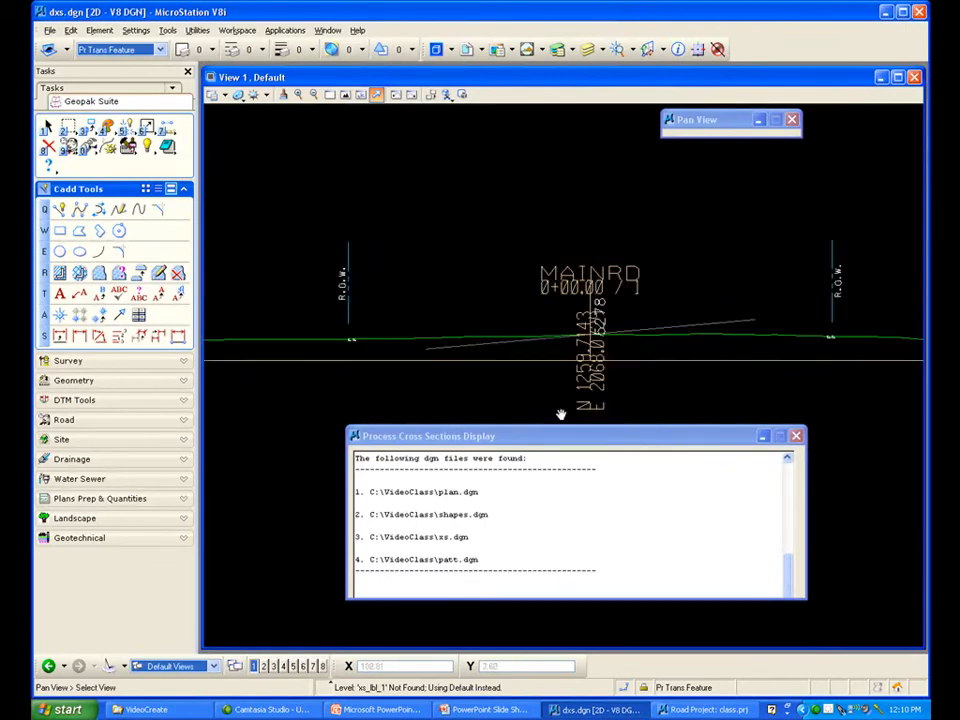
# Enlarge the processing log window until the entire log for station 0+00.00 can be read
pyautogui.moveTo(600, 436); pyautogui.dragTo(594, 403)
pyautogui.moveTo(536, 567); pyautogui.dragTo(532, 648)
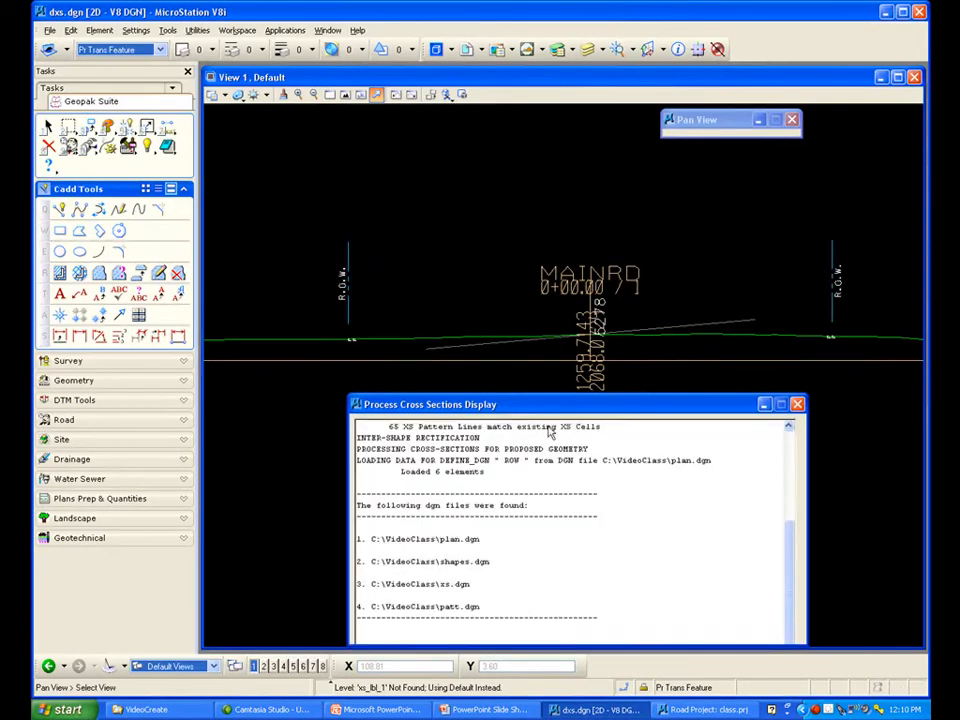
pyautogui.moveTo(542, 401); pyautogui.dragTo(553, 87)
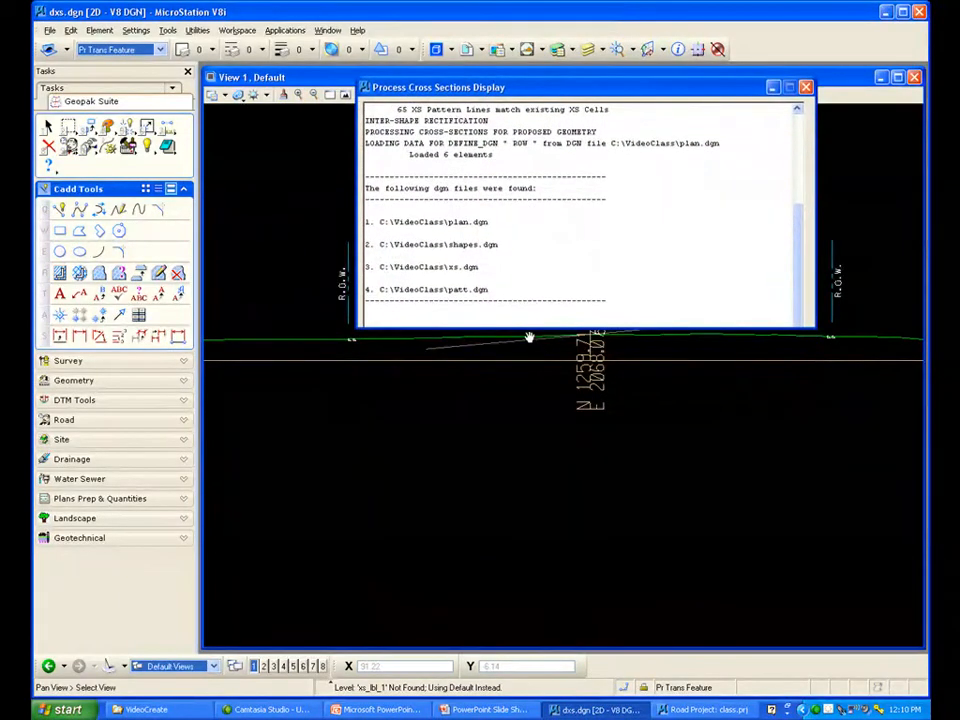
pyautogui.moveTo(529, 329); pyautogui.dragTo(512, 527)
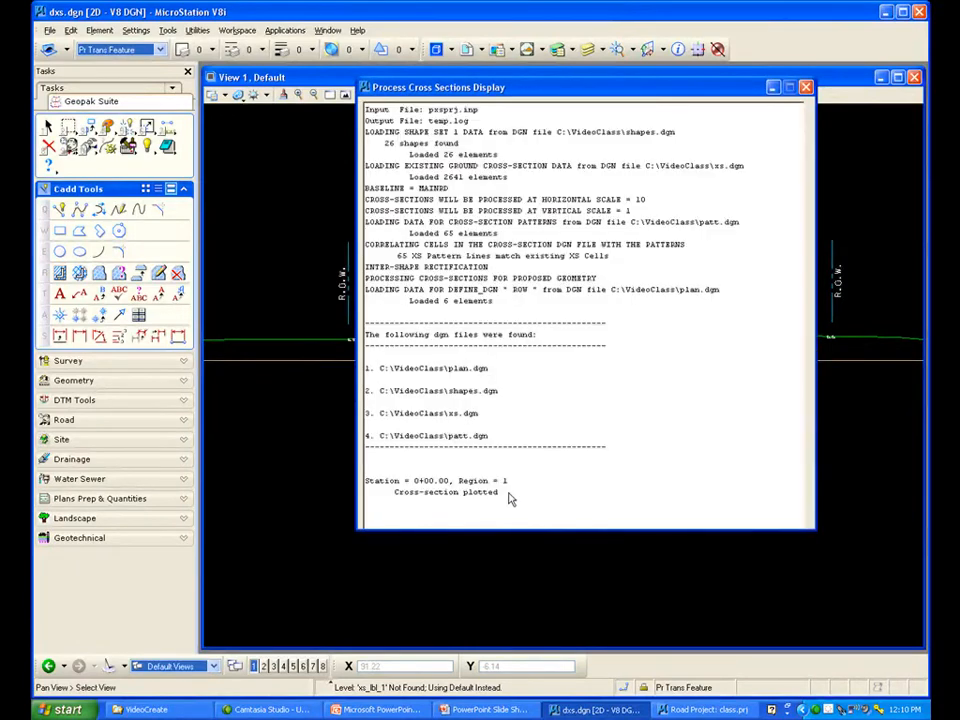
# Close the processing log window and undo all changes made in dxs.dgn
pyautogui.moveTo(531, 98); pyautogui.dragTo(536, 427)
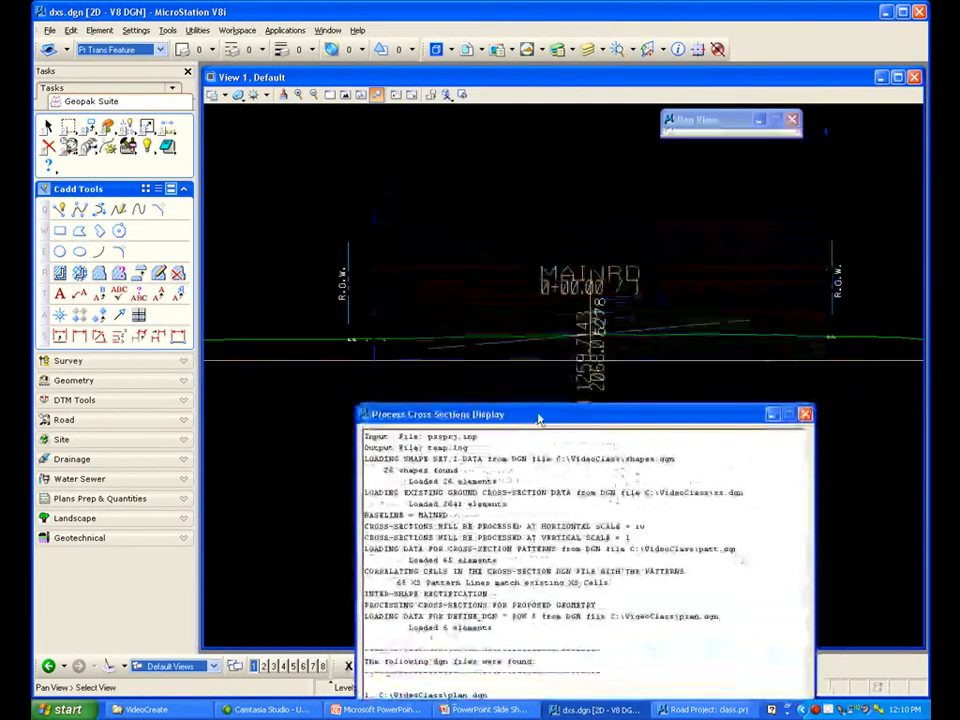
pyautogui.click(805, 414)
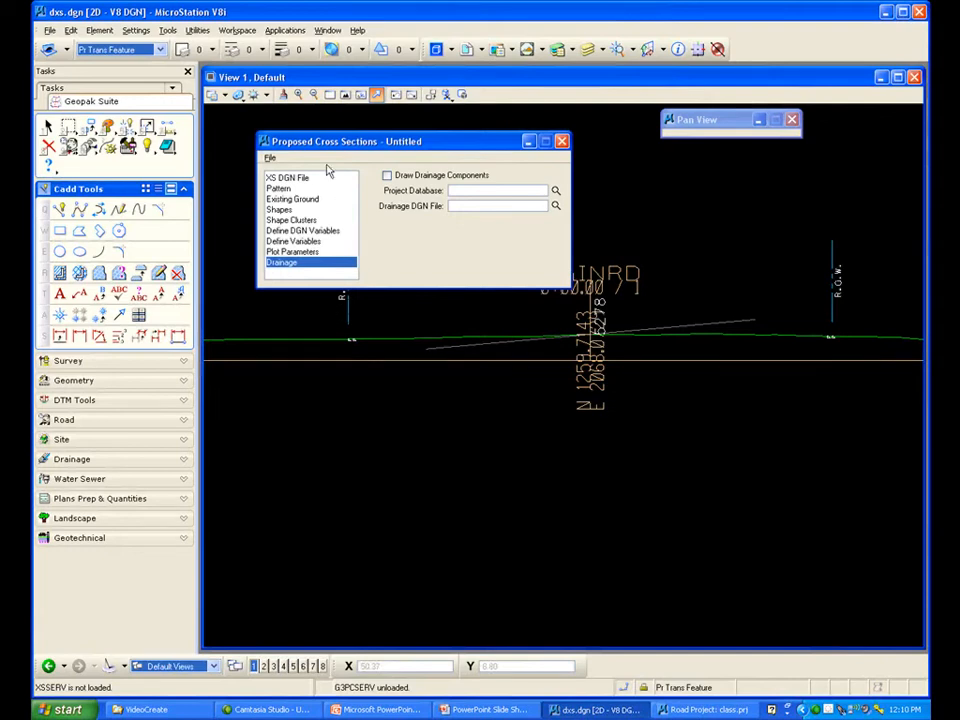
pyautogui.click(71, 31)
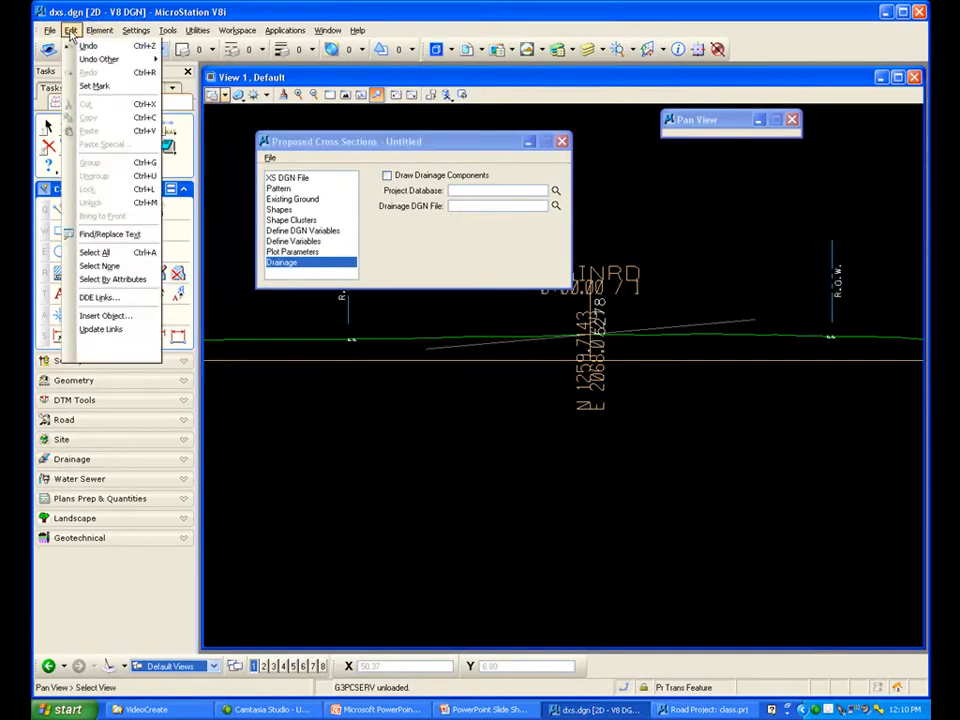
pyautogui.moveTo(85, 59)
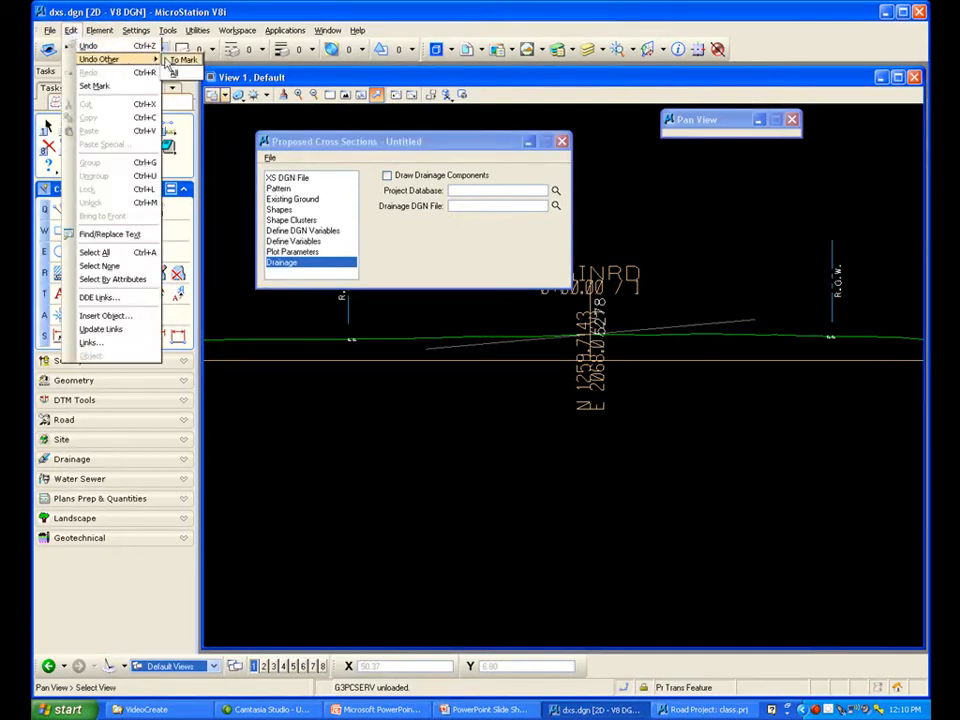
pyautogui.click(174, 73)
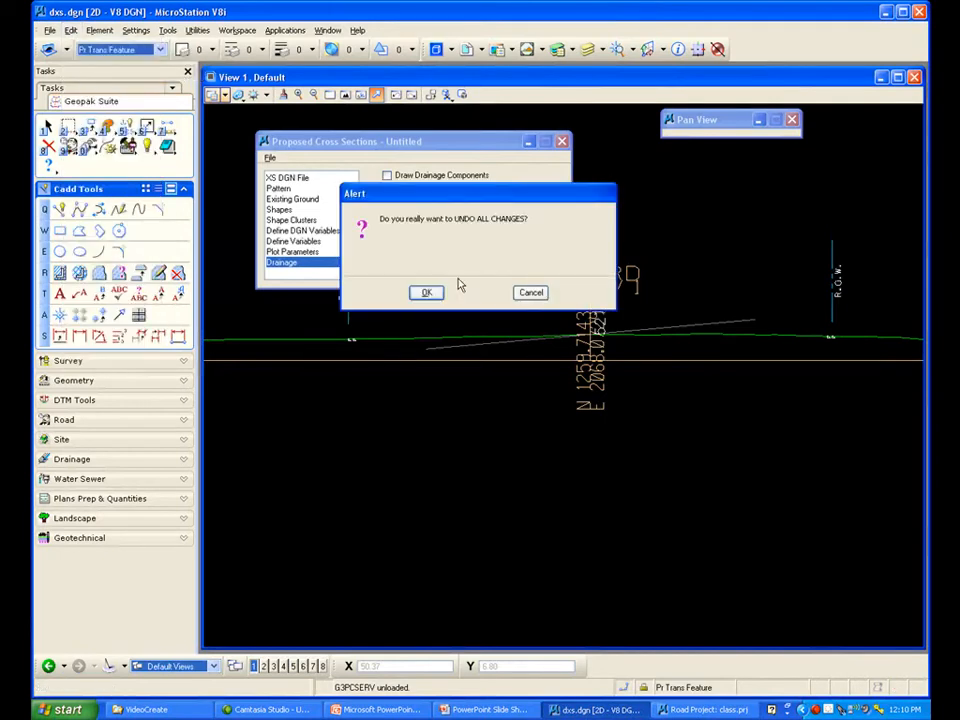
pyautogui.click(427, 292)
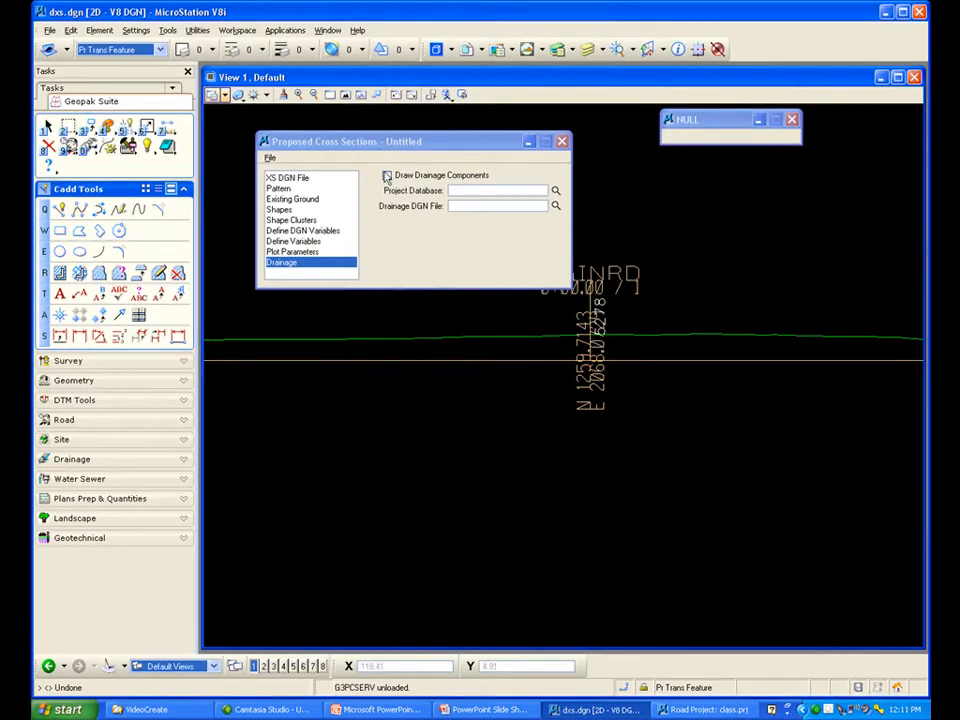
# Add the hinge point criteria file hng01.e to the LT side slope condition of the MAINRD shape cluster
pyautogui.moveTo(434, 144); pyautogui.dragTo(409, 142)
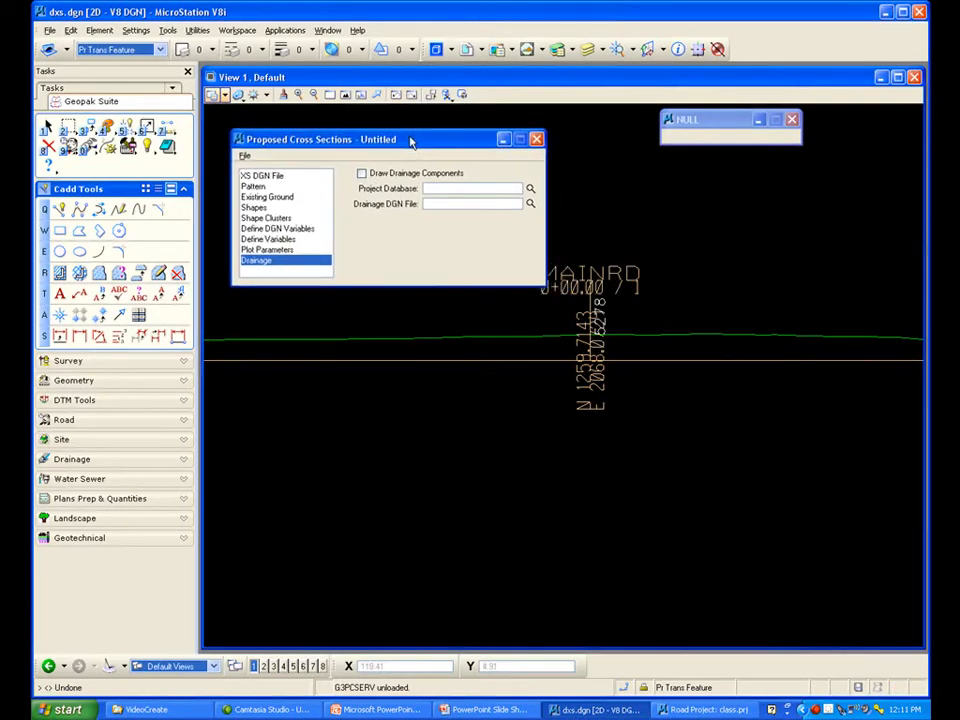
pyautogui.click(284, 219)
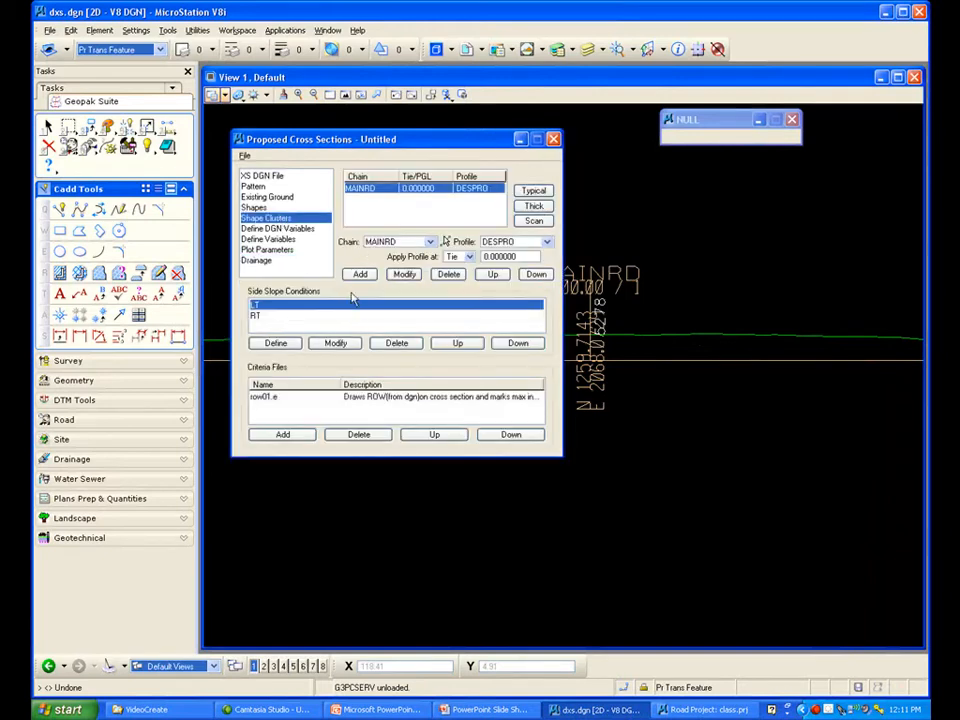
pyautogui.click(284, 436)
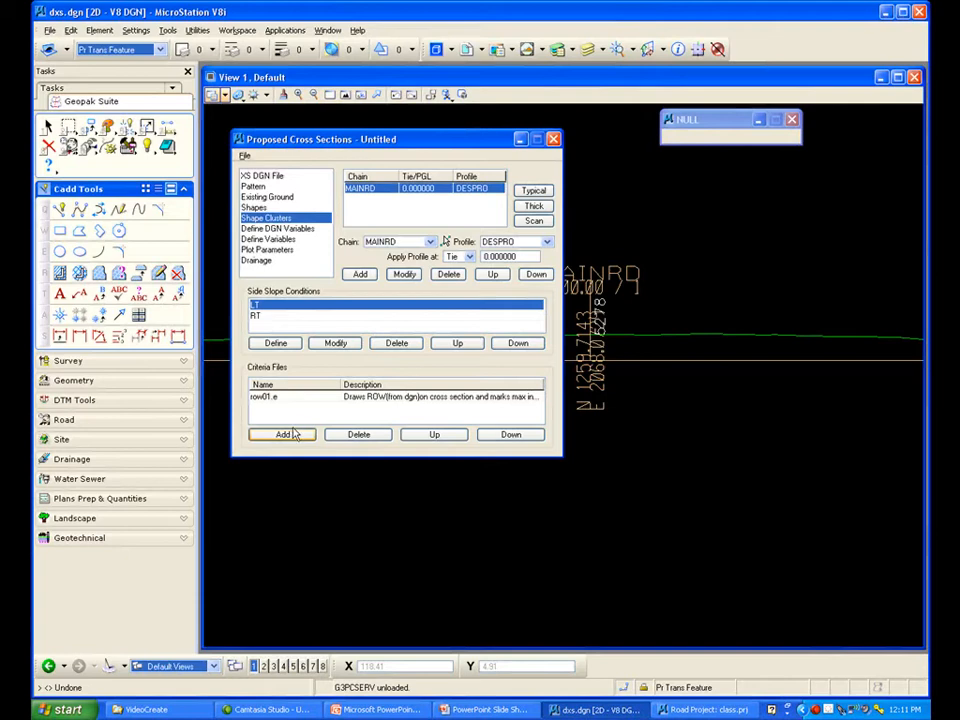
pyautogui.click(287, 439)
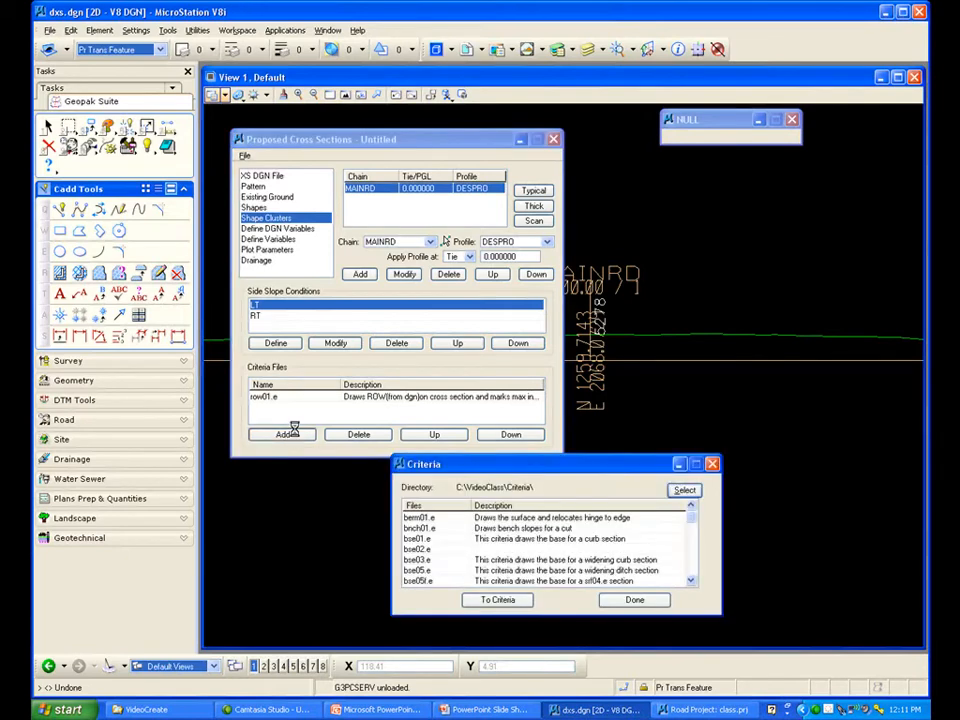
pyautogui.moveTo(530, 466); pyautogui.dragTo(542, 302)
pyautogui.scroll(-10, 707, 392)
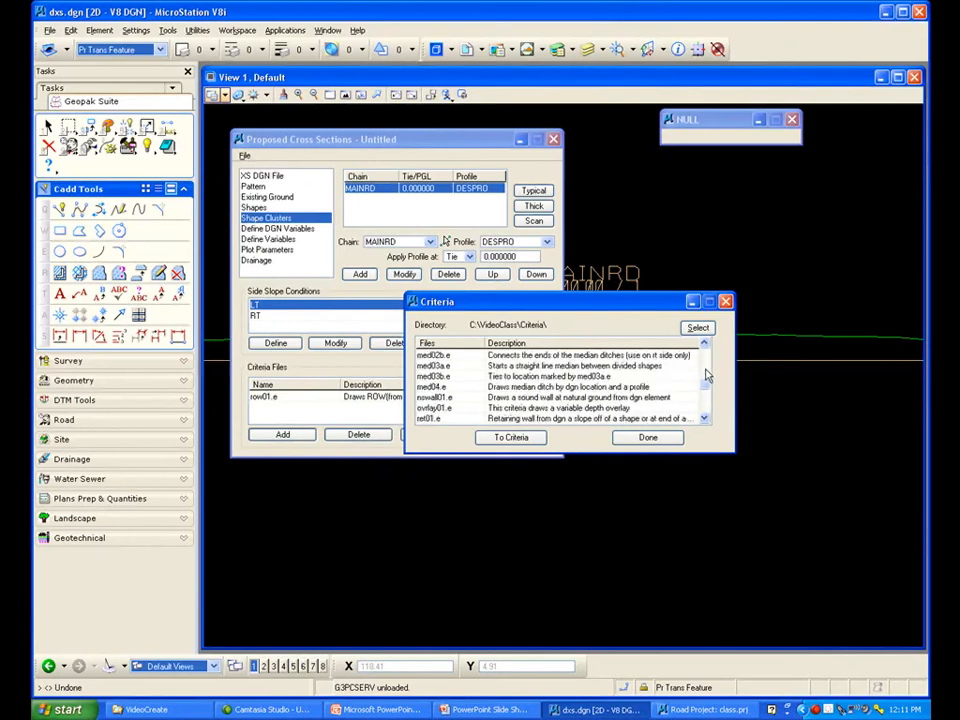
pyautogui.scroll(3, 707, 384)
pyautogui.click(431, 366)
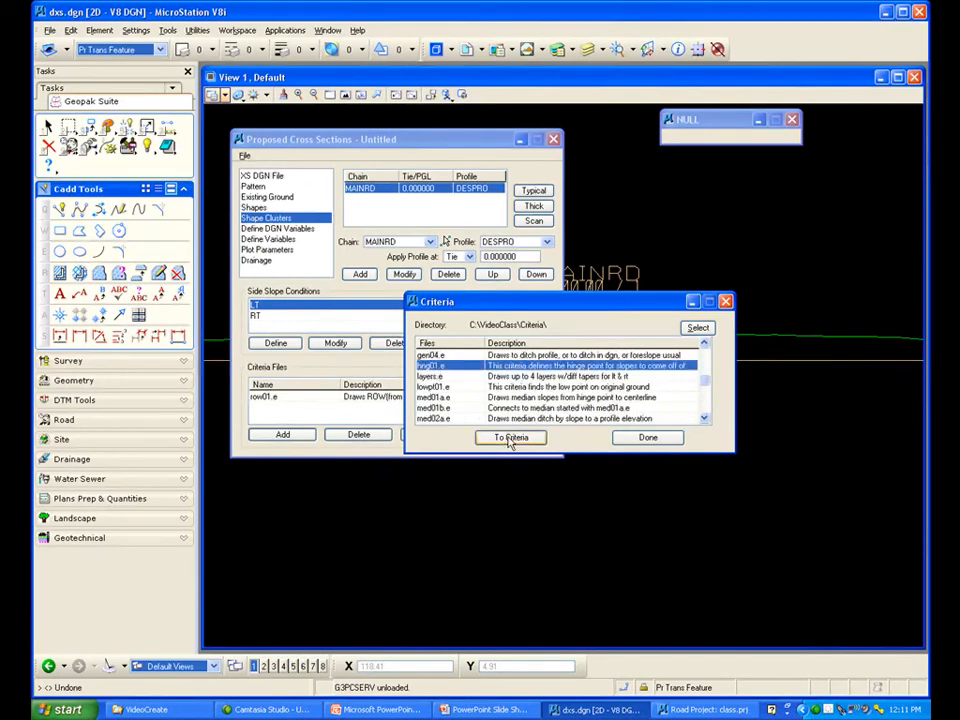
pyautogui.click(510, 437)
pyautogui.moveTo(480, 296); pyautogui.dragTo(492, 471)
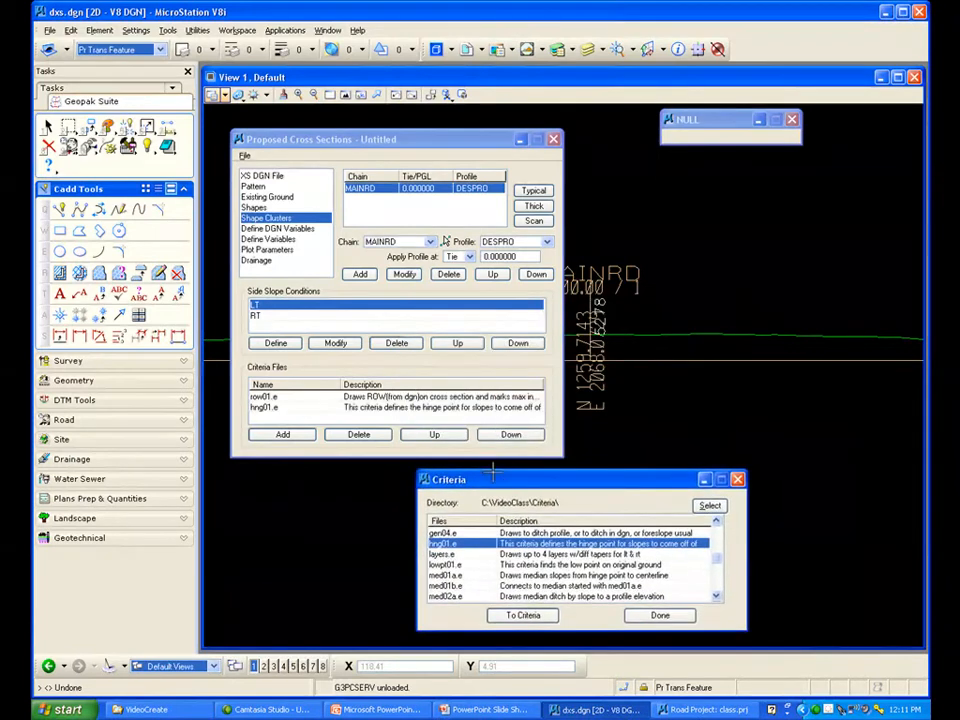
# Add hng01.e to the RT side slope condition and finish choosing criteria files
pyautogui.click(255, 316)
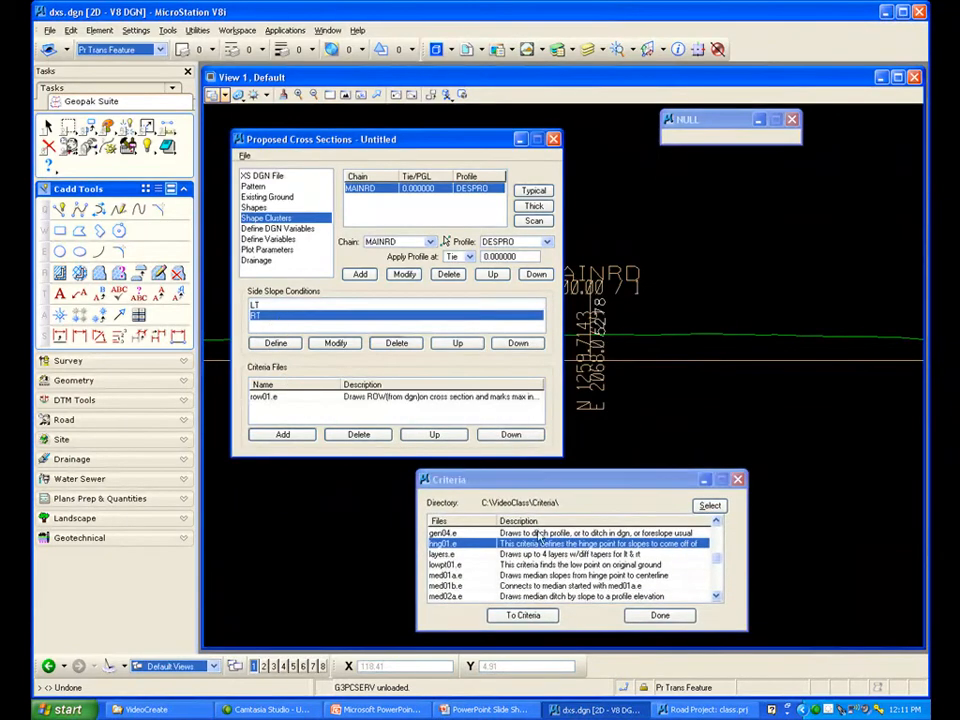
pyautogui.click(523, 615)
pyautogui.click(660, 616)
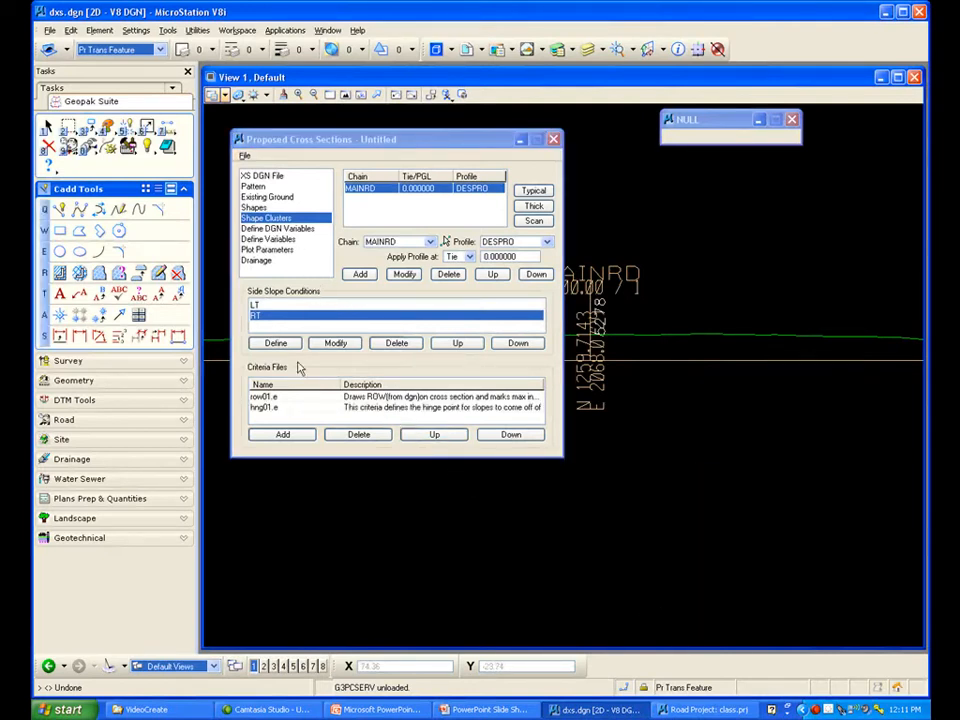
# Define the undefined variable slope text size with a value of 1
pyautogui.click(284, 229)
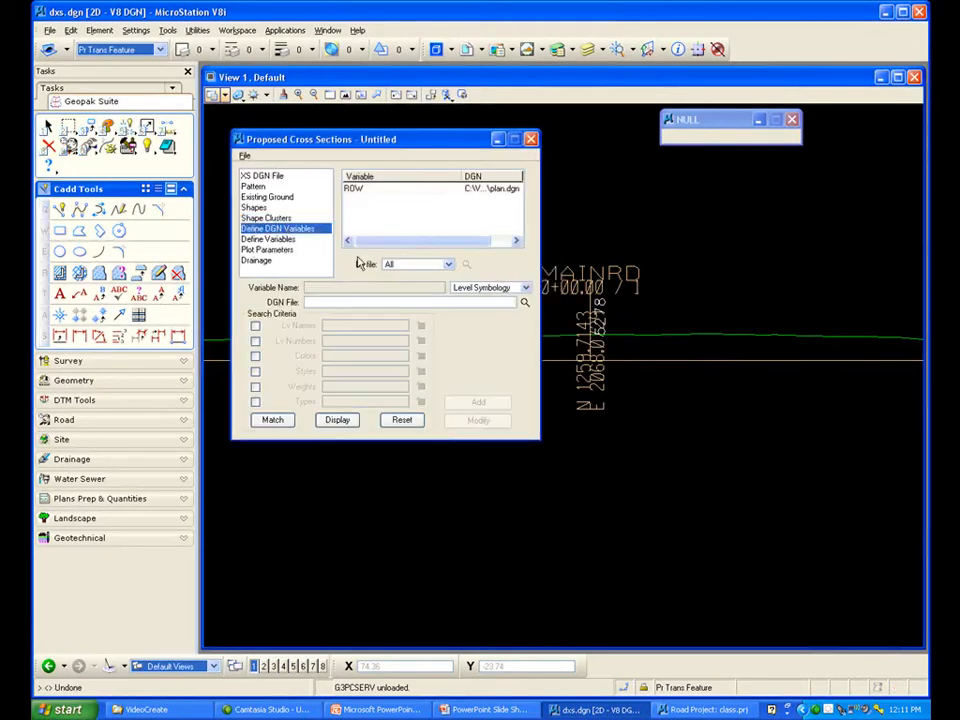
pyautogui.click(277, 240)
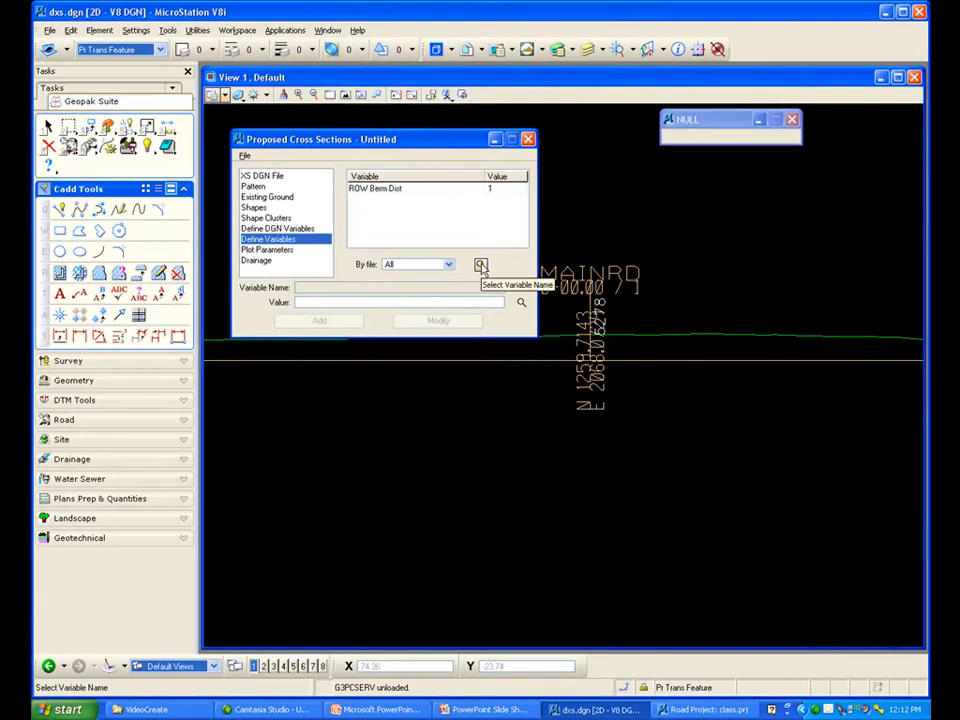
pyautogui.click(481, 265)
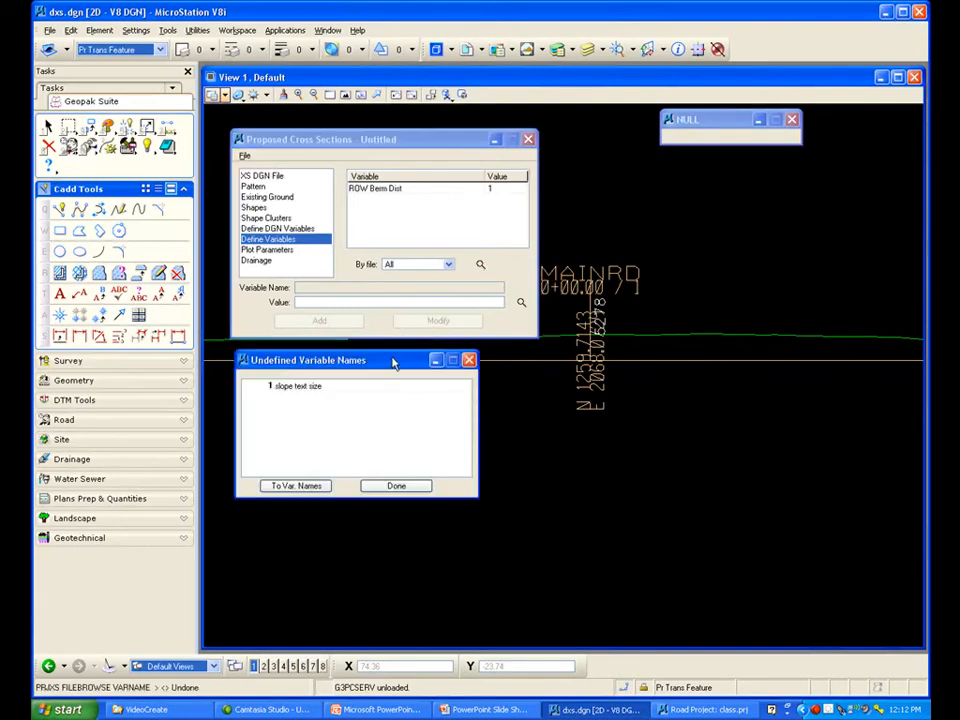
pyautogui.moveTo(393, 363); pyautogui.dragTo(440, 391)
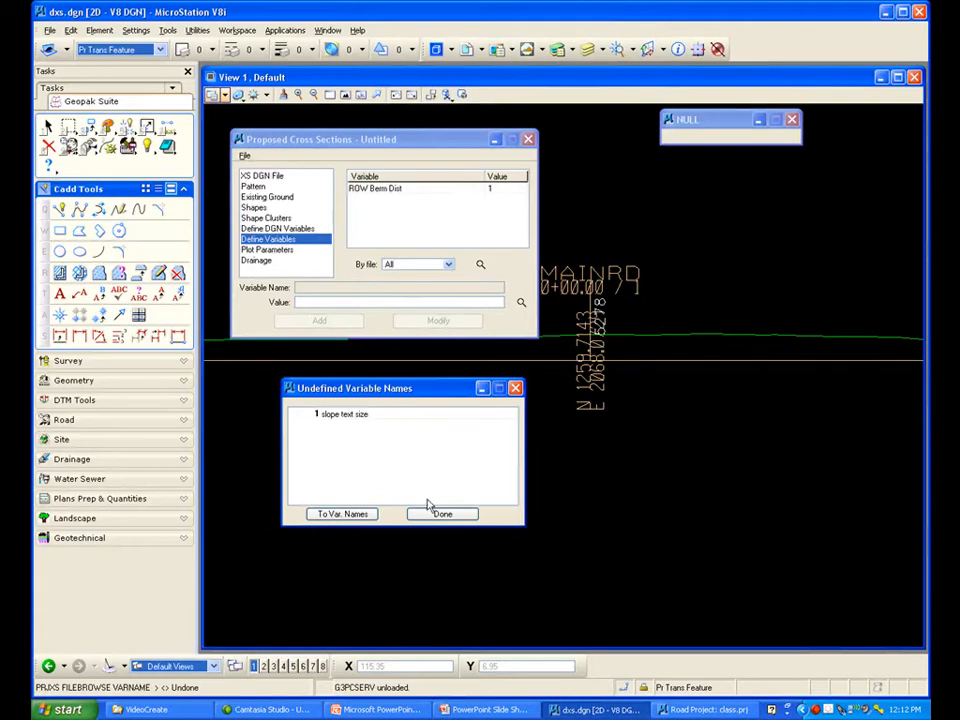
pyautogui.click(356, 414)
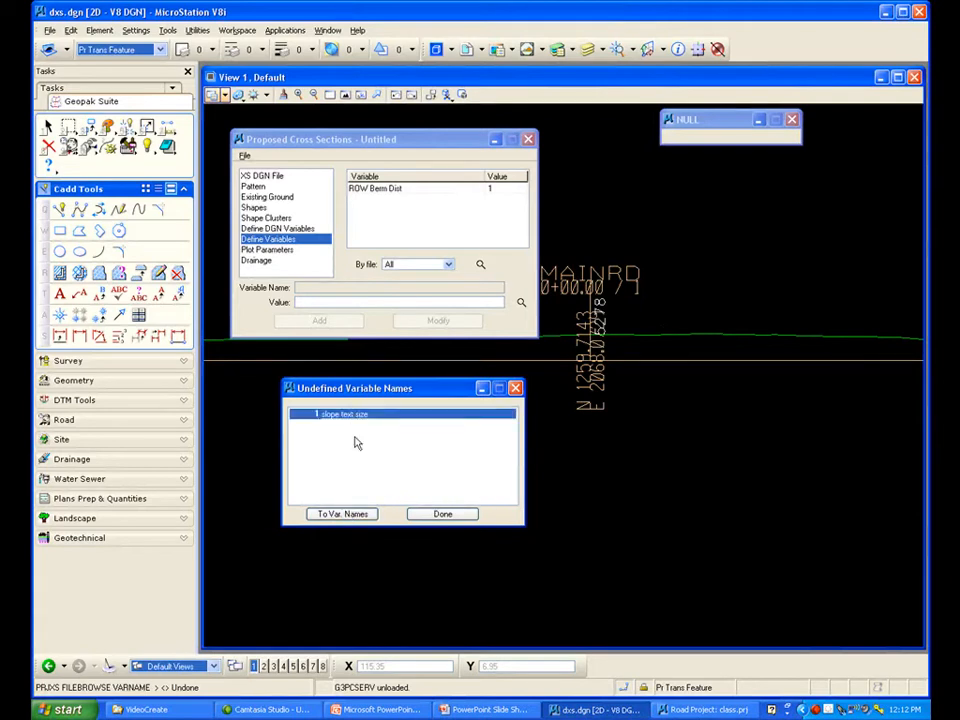
pyautogui.click(349, 515)
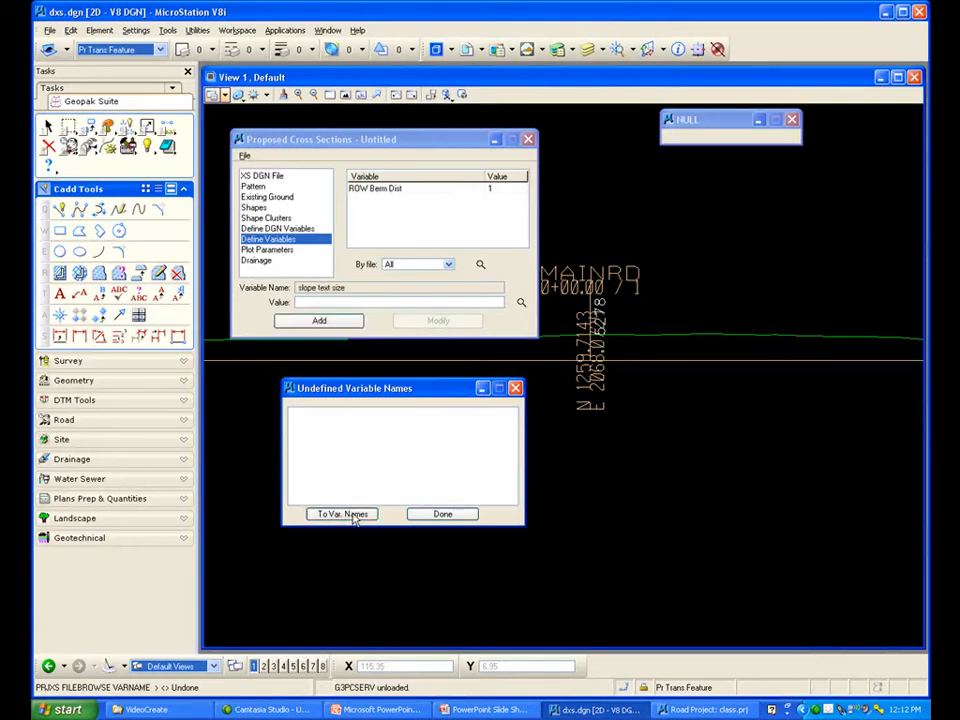
pyautogui.click(443, 515)
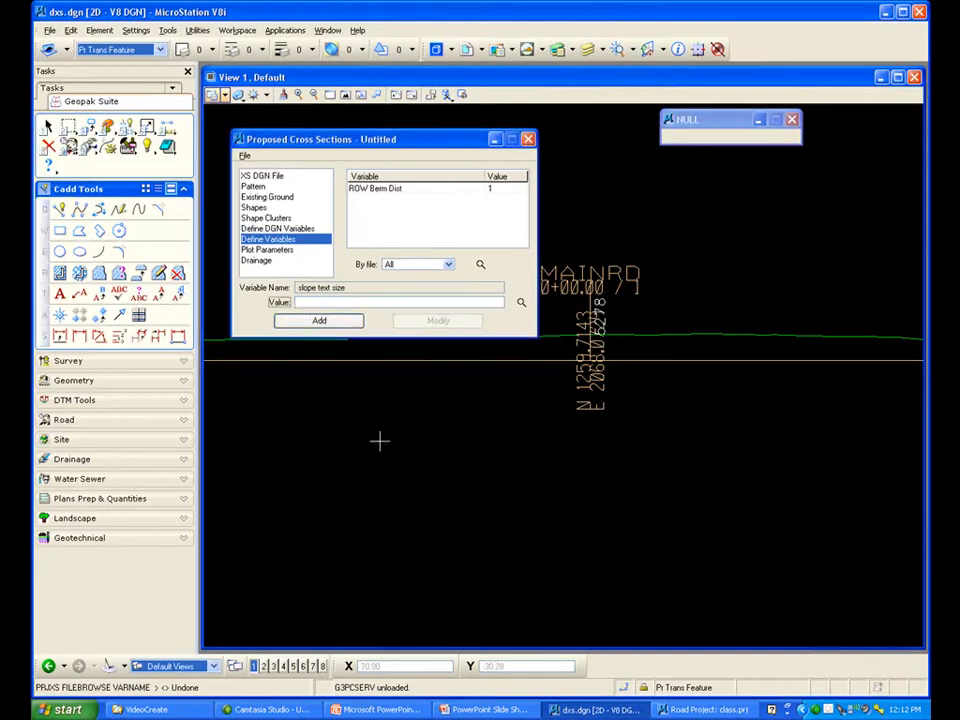
pyautogui.click(320, 326)
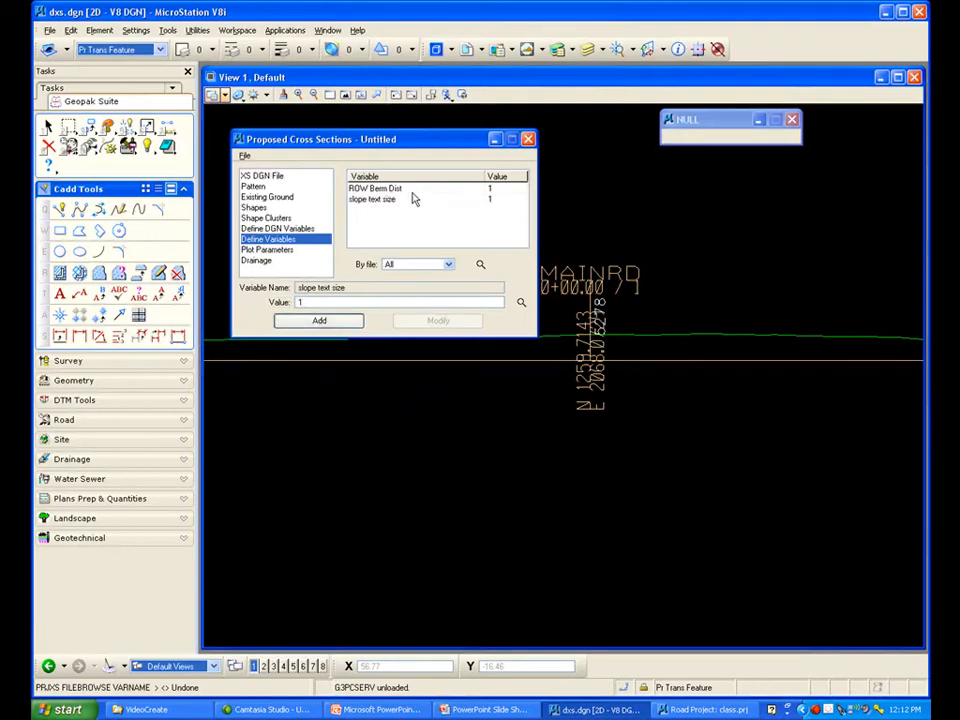
# Save the proposed cross section settings and run the sections with output to temp.log, pausing on each section
pyautogui.click(286, 251)
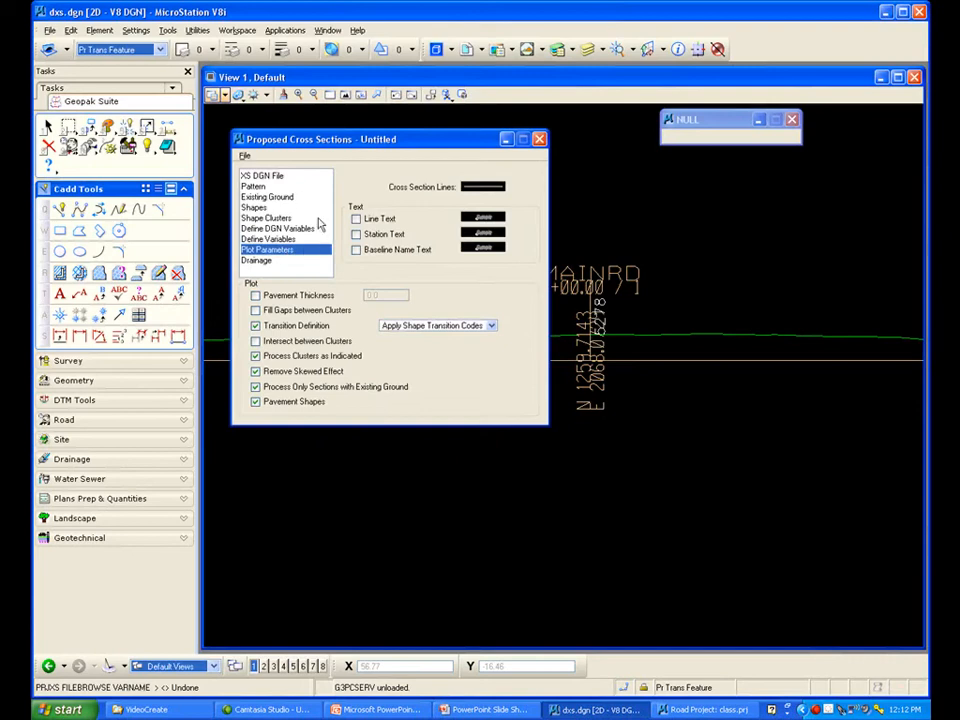
pyautogui.click(245, 157)
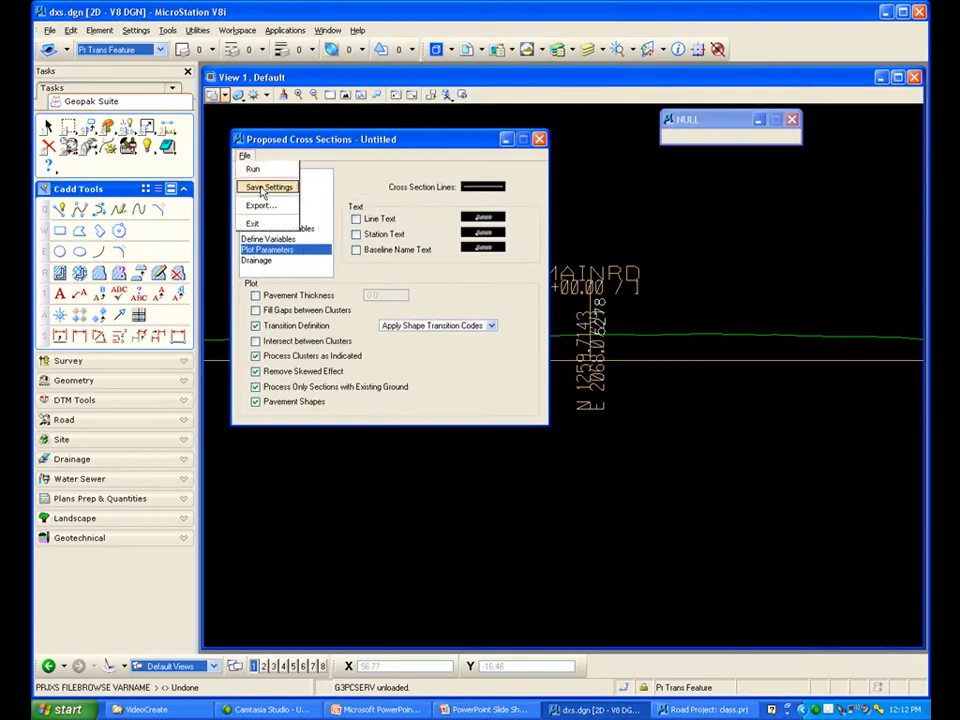
pyautogui.click(266, 184)
pyautogui.click(245, 157)
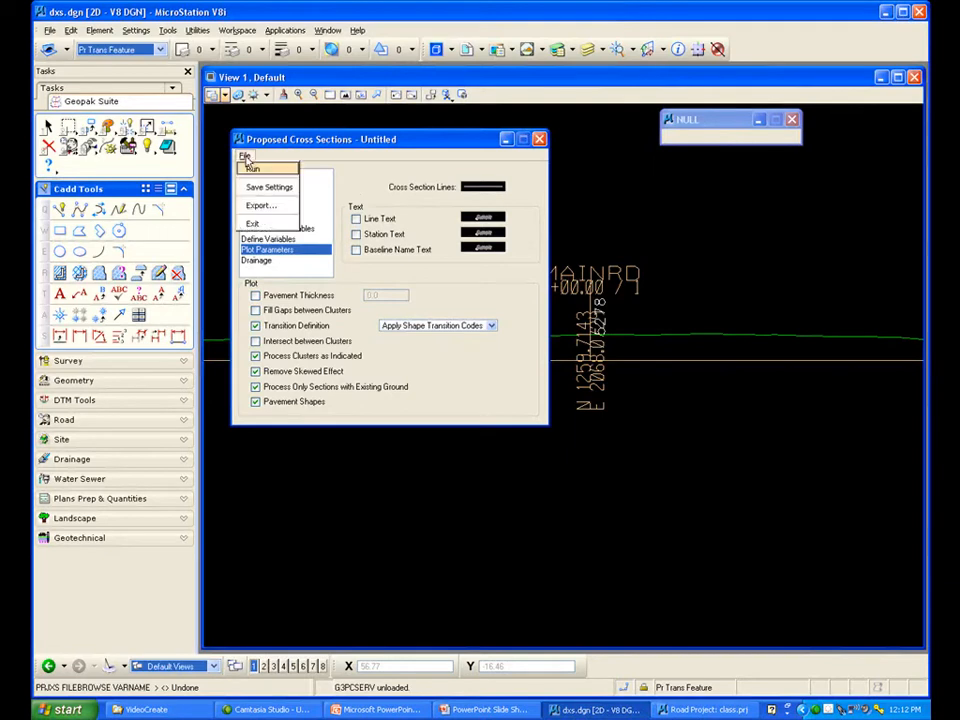
pyautogui.click(254, 171)
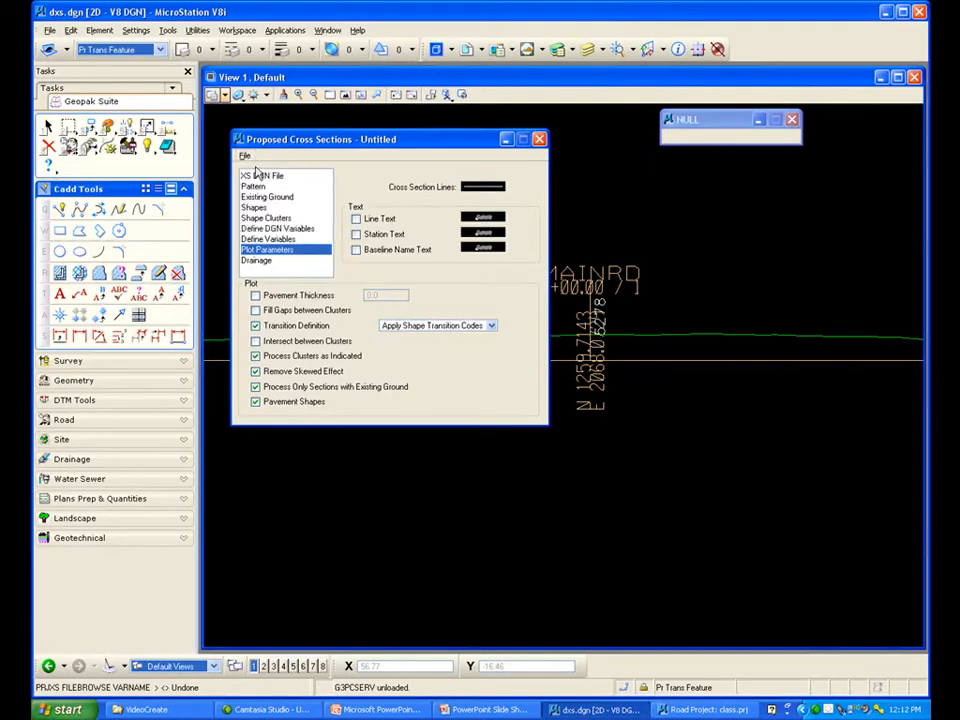
pyautogui.moveTo(395, 307); pyautogui.dragTo(387, 286)
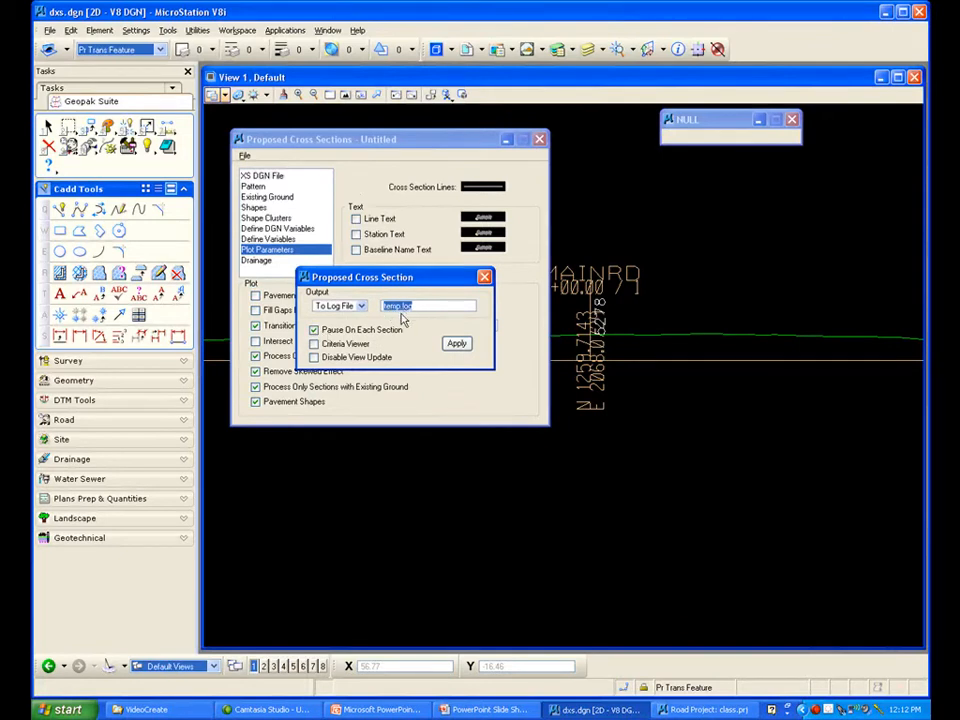
pyautogui.click(455, 345)
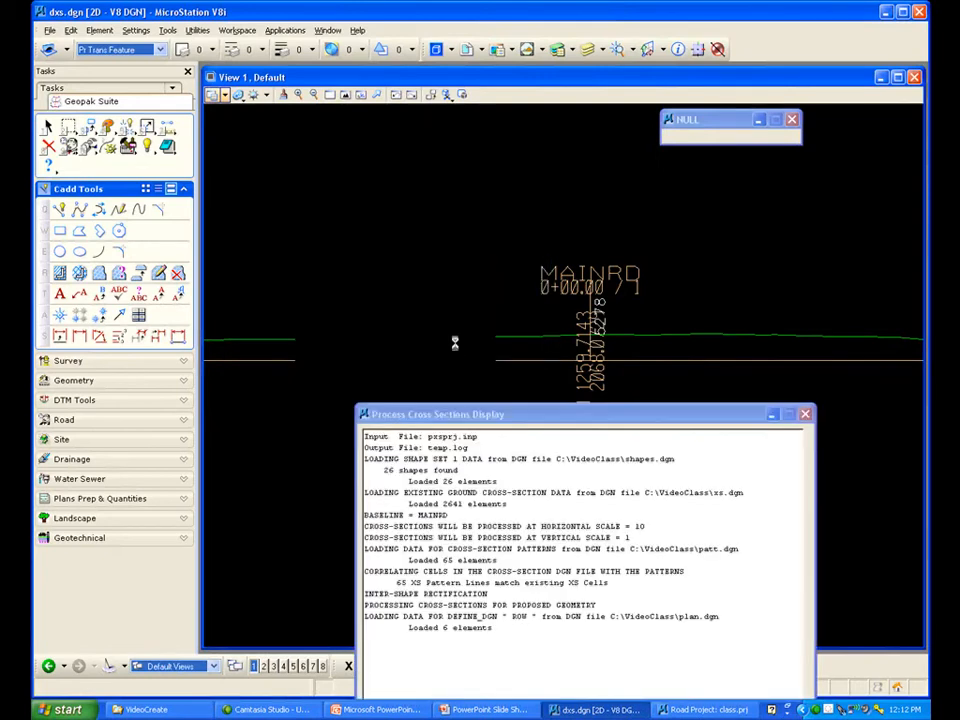
# Examine the pavement slope labels on the plotted section at station 0+00.00 and abort the run
pyautogui.moveTo(515, 414); pyautogui.dragTo(530, 506)
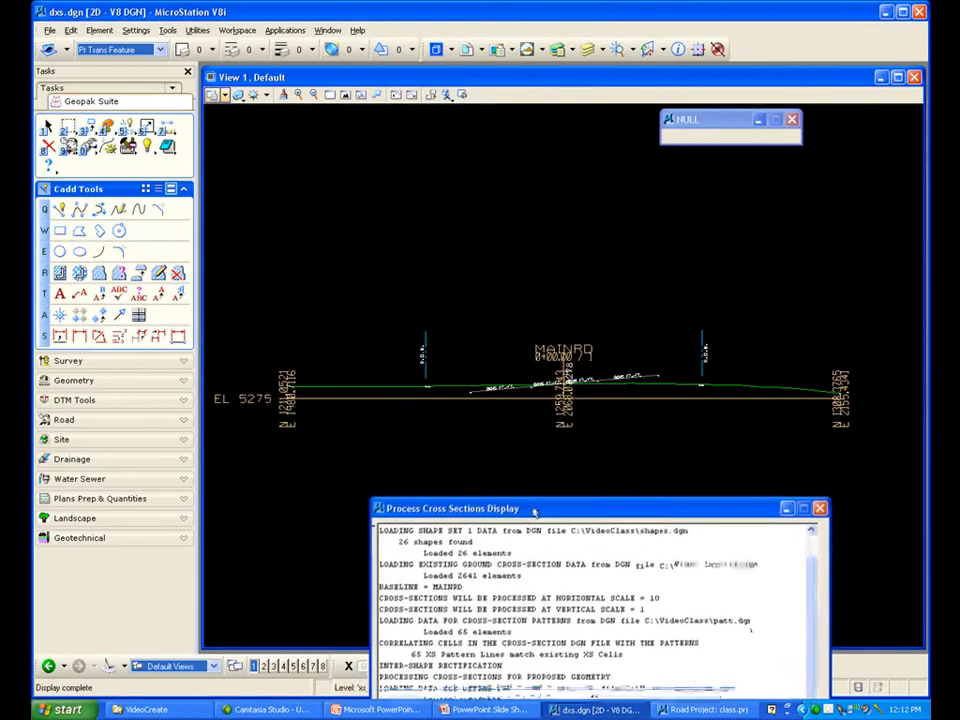
pyautogui.scroll(2, 580, 438)
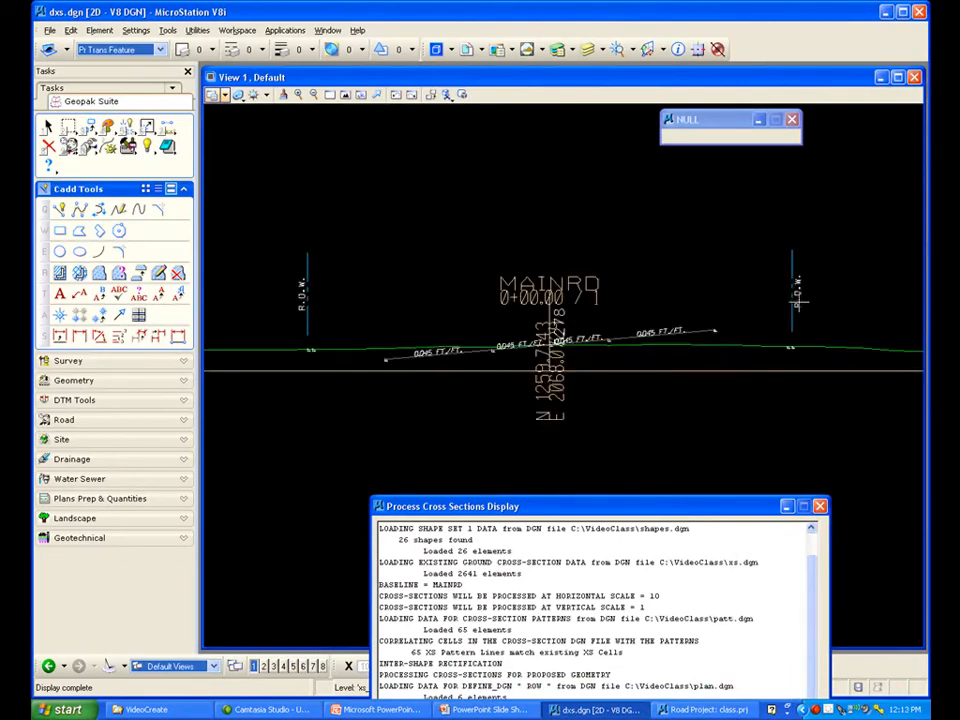
pyautogui.scroll(2, 623, 357)
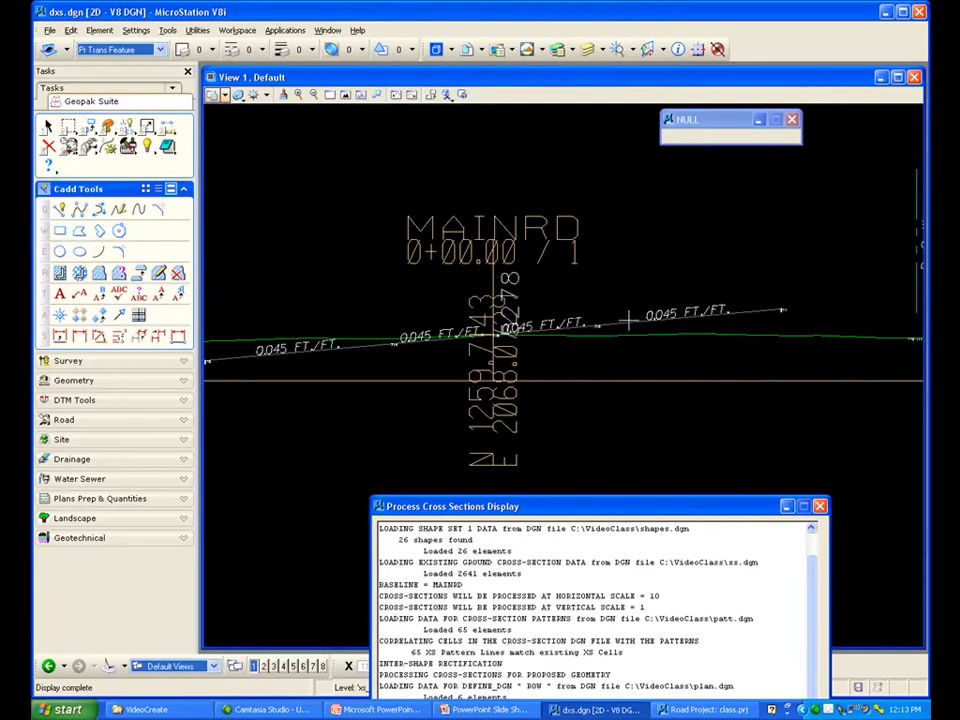
pyautogui.scroll(-2, 631, 315)
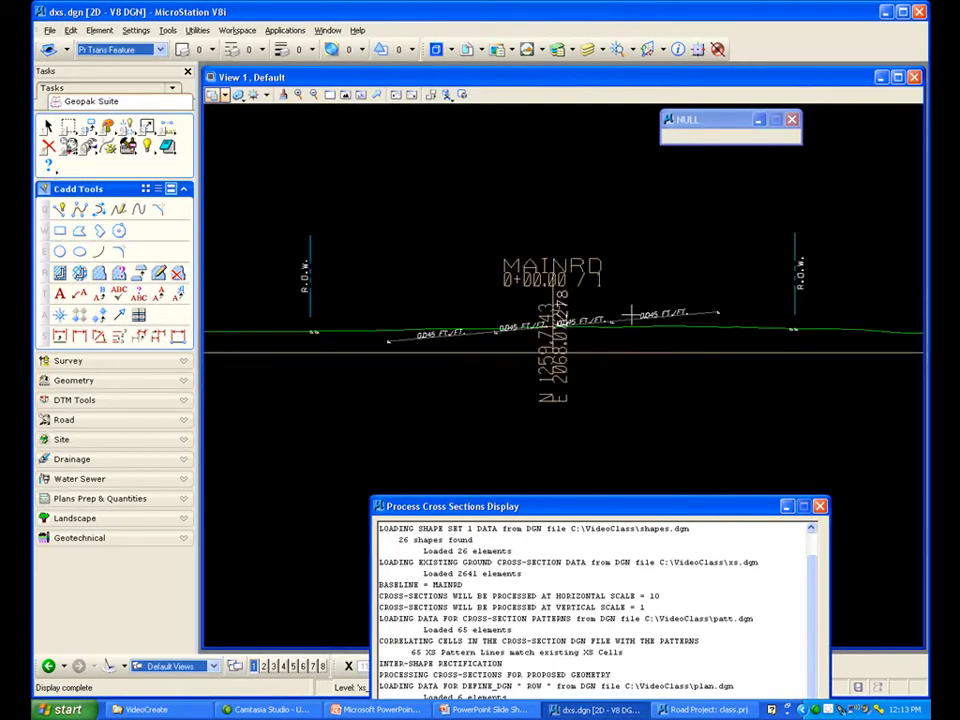
pyautogui.moveTo(586, 312); pyautogui.dragTo(586, 197)
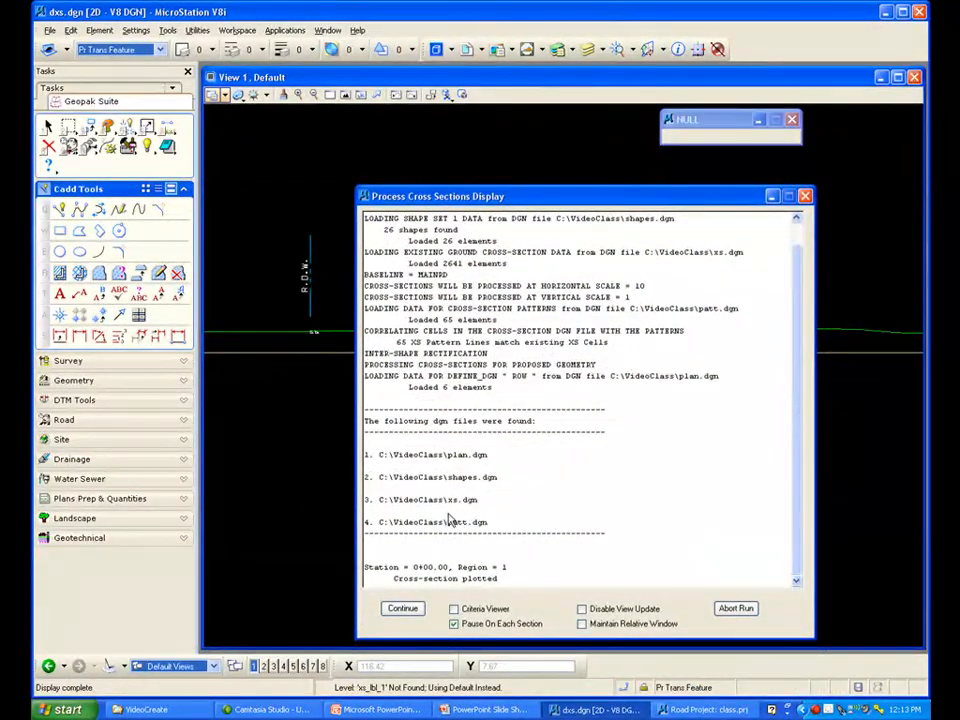
pyautogui.click(735, 609)
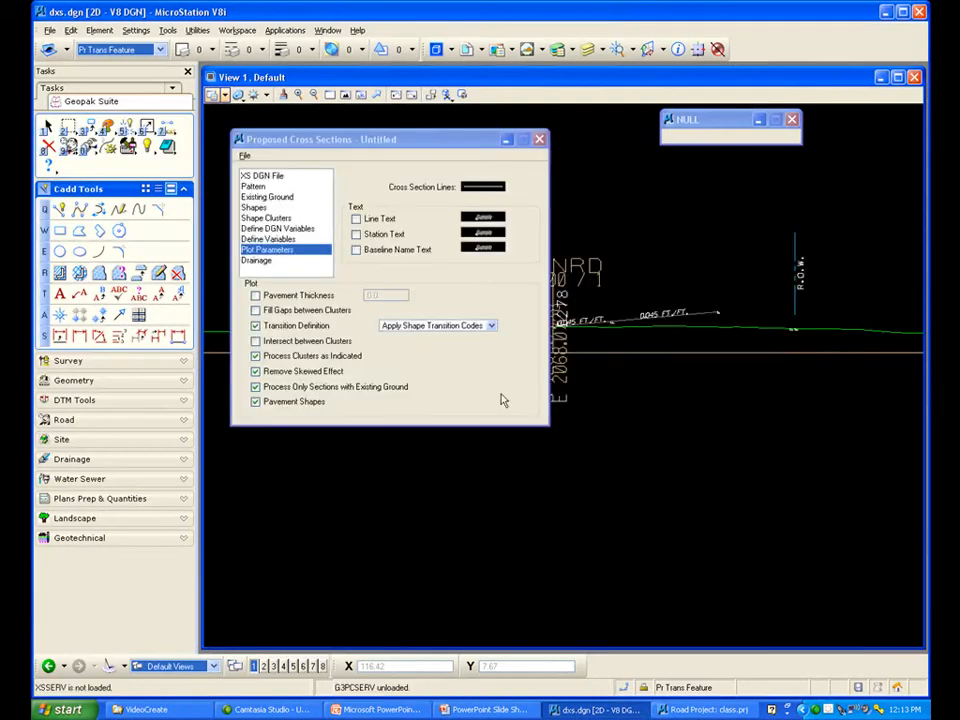
# Undo the elements that the aborted run plotted on the cross section in dxs.dgn
pyautogui.moveTo(418, 147); pyautogui.dragTo(438, 279)
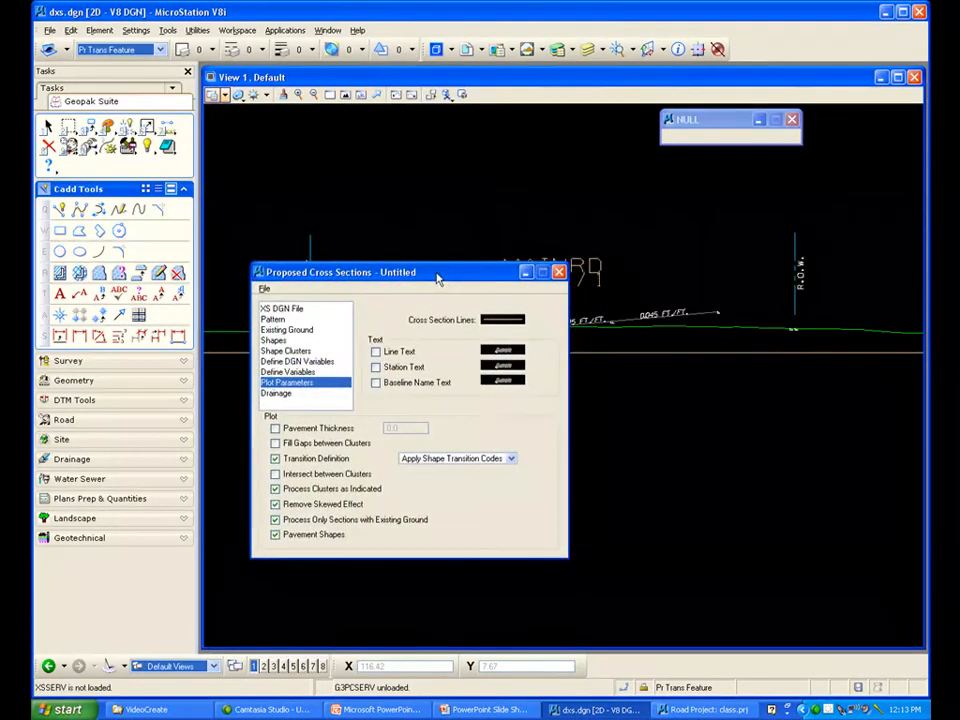
pyautogui.click(70, 30)
pyautogui.moveTo(96, 58)
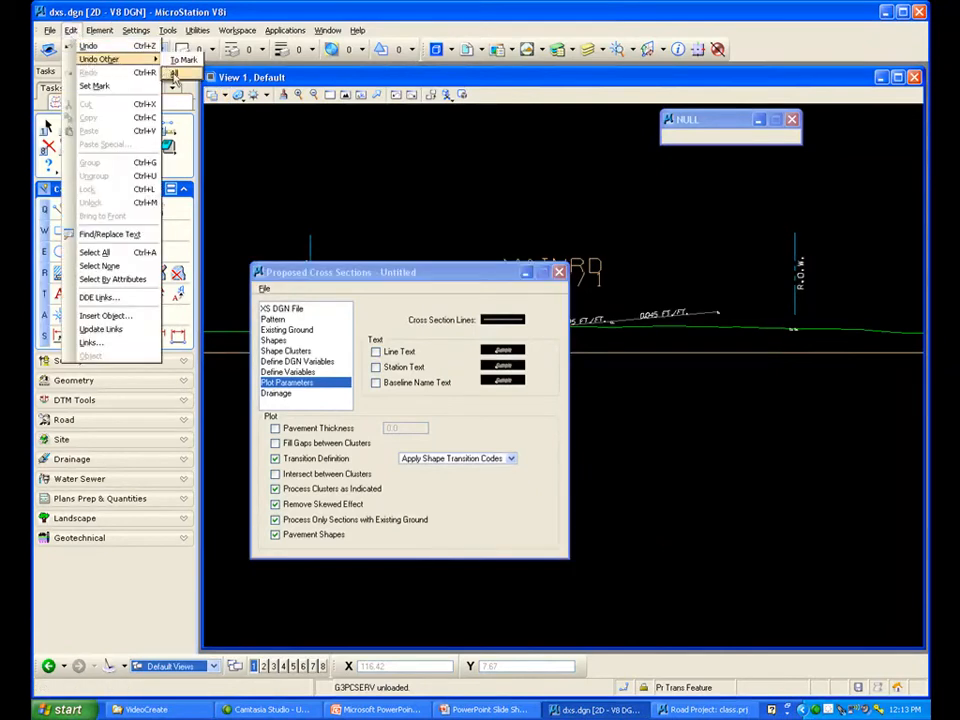
pyautogui.click(180, 58)
pyautogui.click(428, 291)
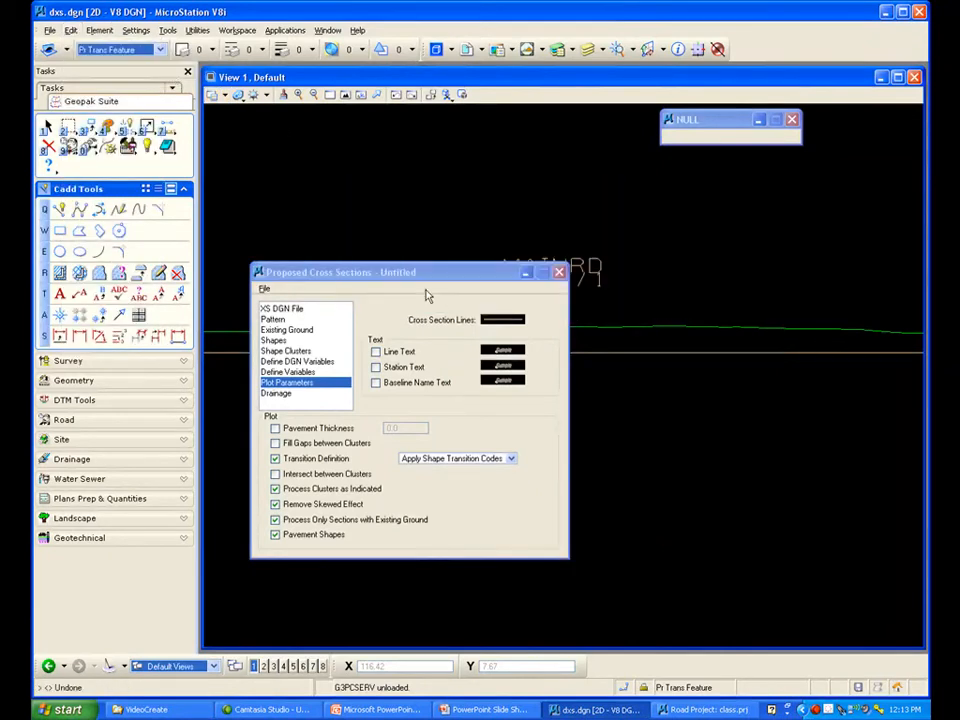
pyautogui.moveTo(461, 272); pyautogui.dragTo(606, 229)
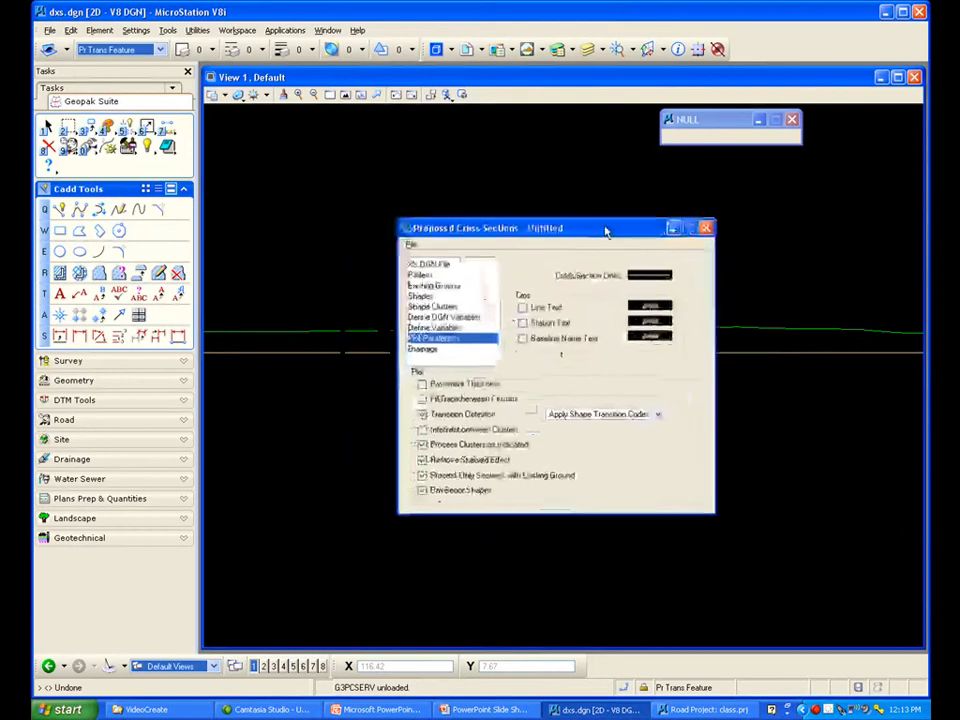
# Add the surface criteria file srf04.e to the LT side slope condition of the MAINRD shape cluster
pyautogui.click(440, 304)
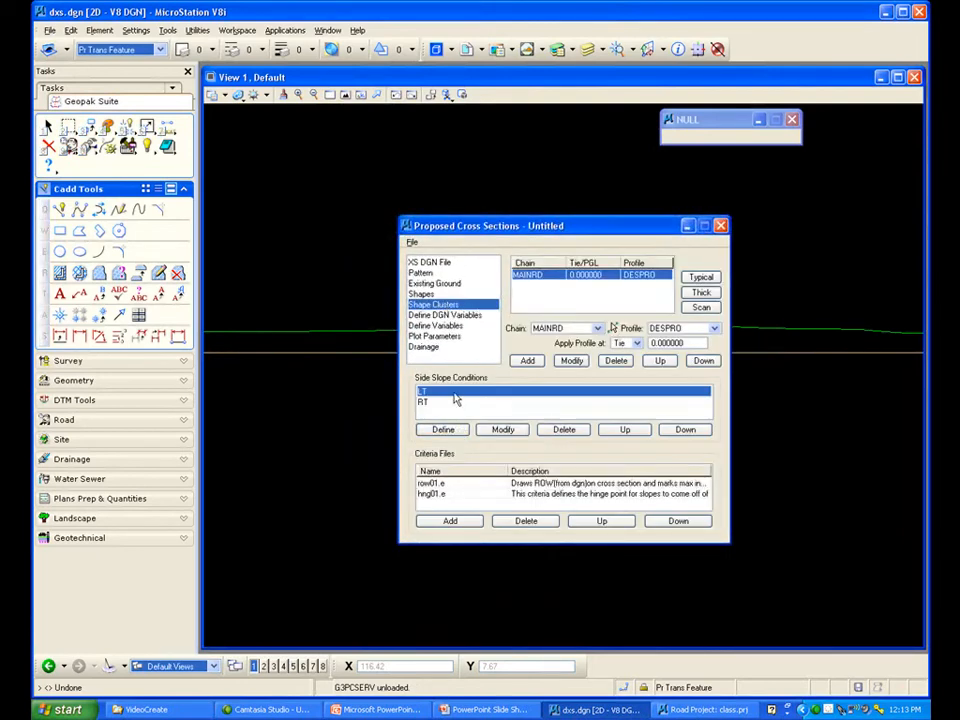
pyautogui.click(459, 521)
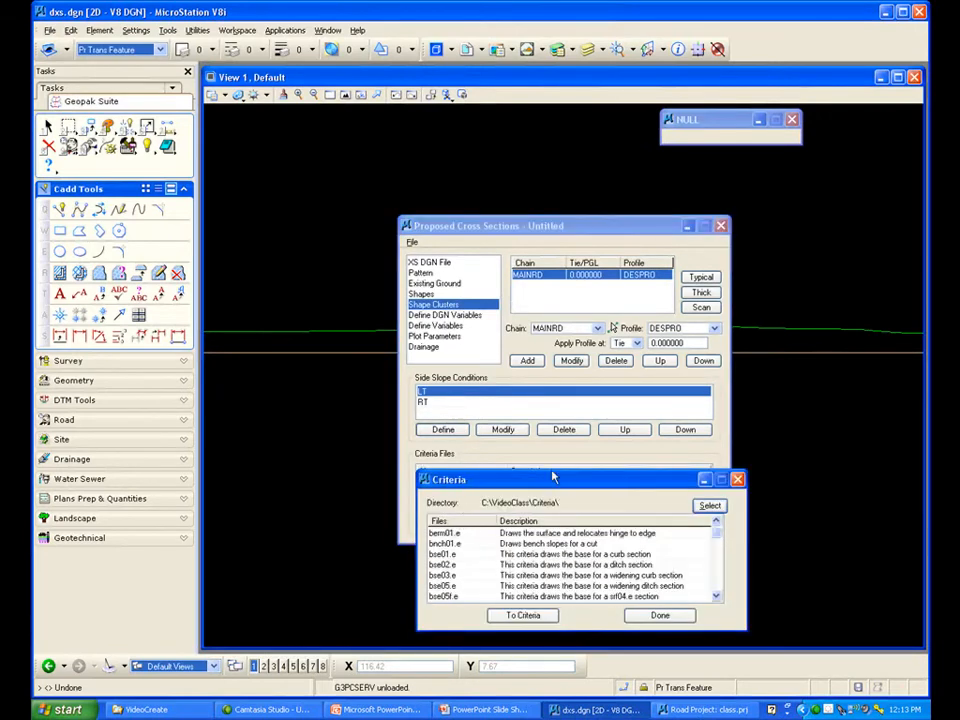
pyautogui.moveTo(552, 488); pyautogui.dragTo(508, 289)
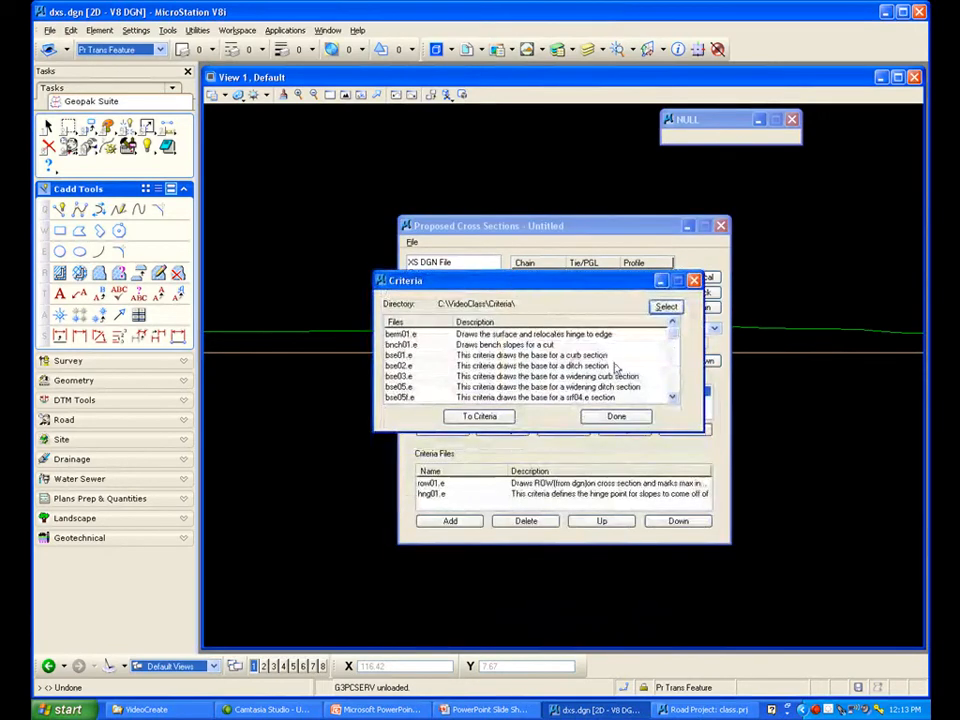
pyautogui.click(676, 377)
pyautogui.click(676, 377)
pyautogui.click(676, 378)
pyautogui.click(676, 379)
pyautogui.click(676, 380)
pyautogui.moveTo(674, 377); pyautogui.dragTo(675, 388)
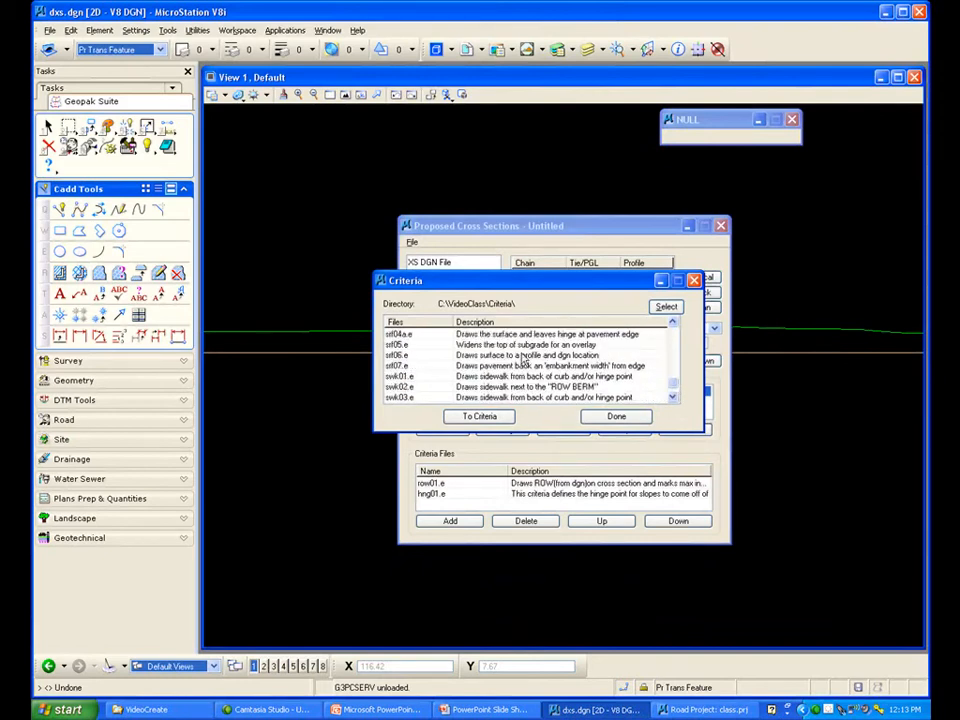
pyautogui.click(672, 323)
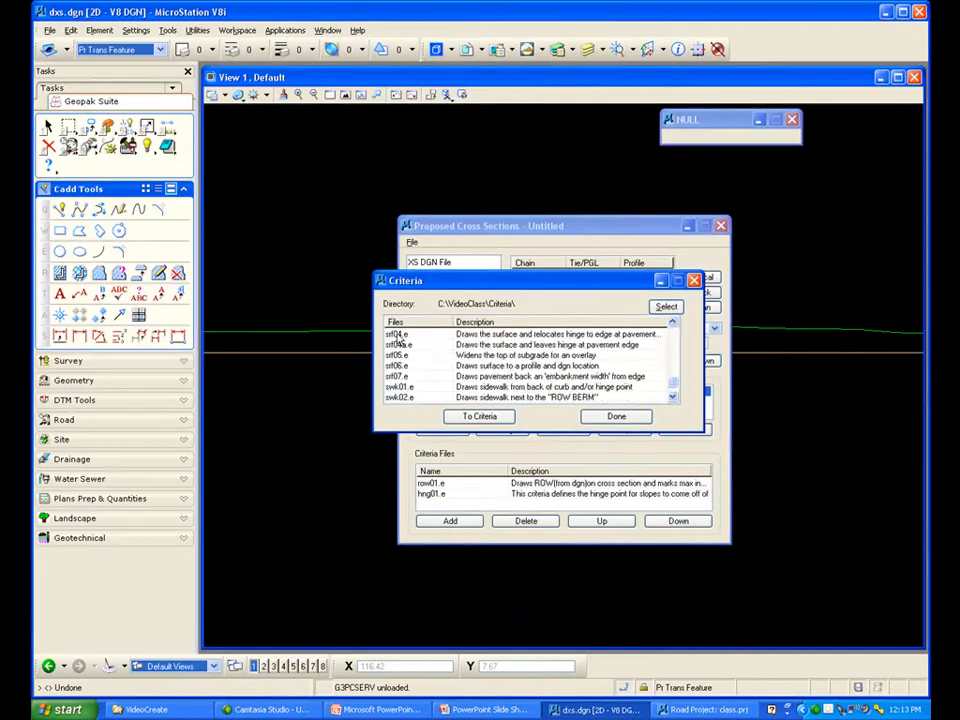
pyautogui.click(399, 334)
pyautogui.click(482, 418)
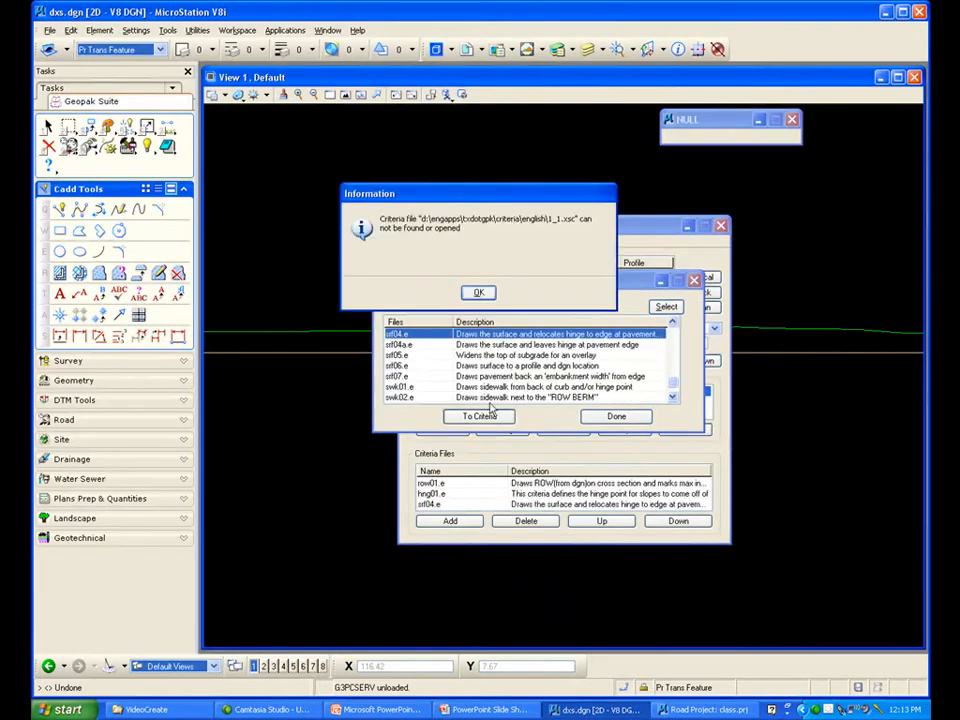
pyautogui.click(479, 296)
pyautogui.click(479, 295)
pyautogui.click(479, 295)
pyautogui.click(480, 295)
pyautogui.click(479, 294)
pyautogui.moveTo(478, 288); pyautogui.dragTo(503, 404)
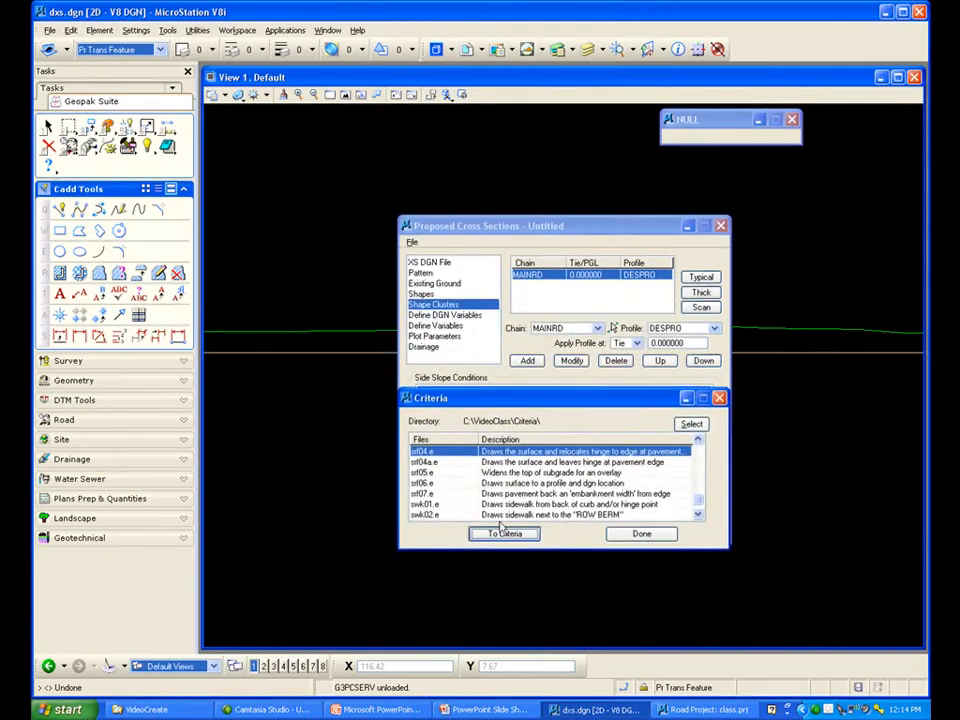
# Add srf04.e to the RT side slope condition, finish choosing criteria files, and check the criteria lists of LT and RT
pyautogui.moveTo(526, 145); pyautogui.dragTo(536, 130)
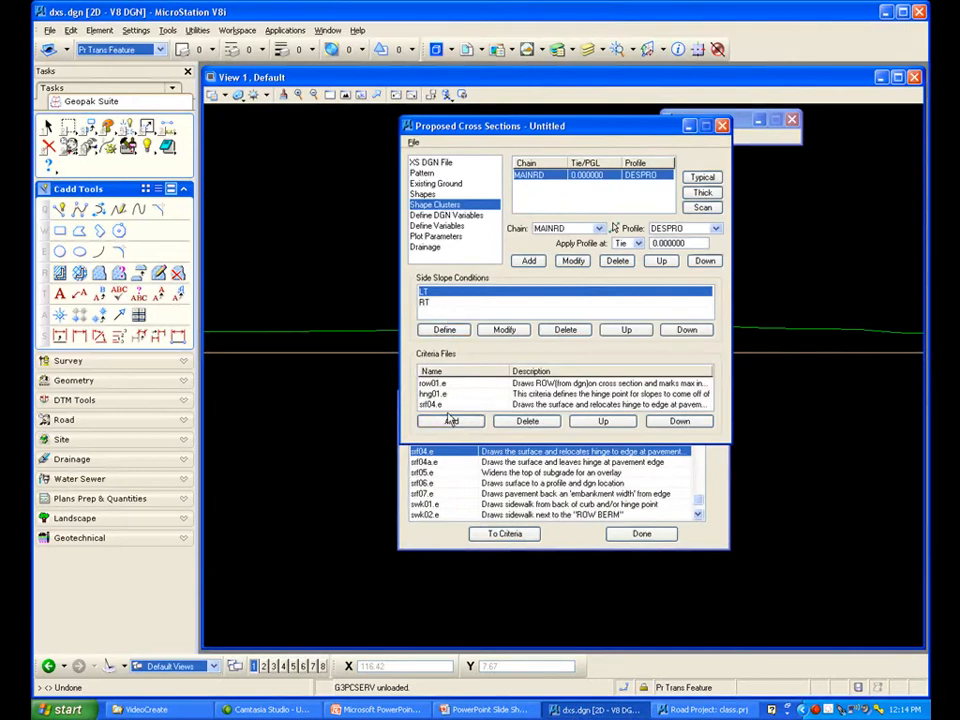
pyautogui.click(430, 302)
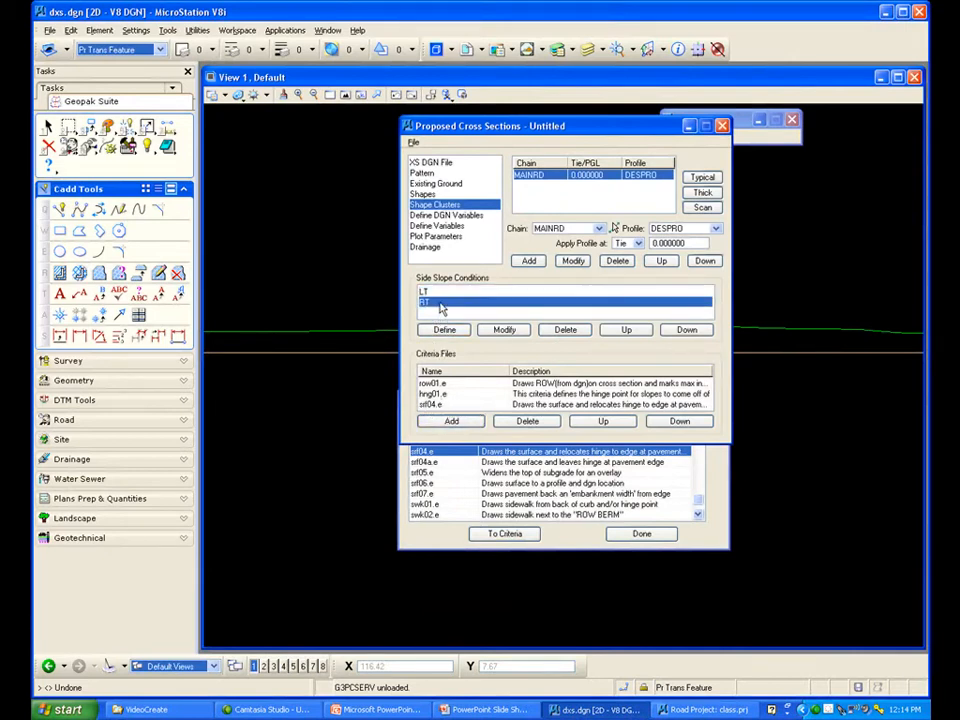
pyautogui.click(503, 536)
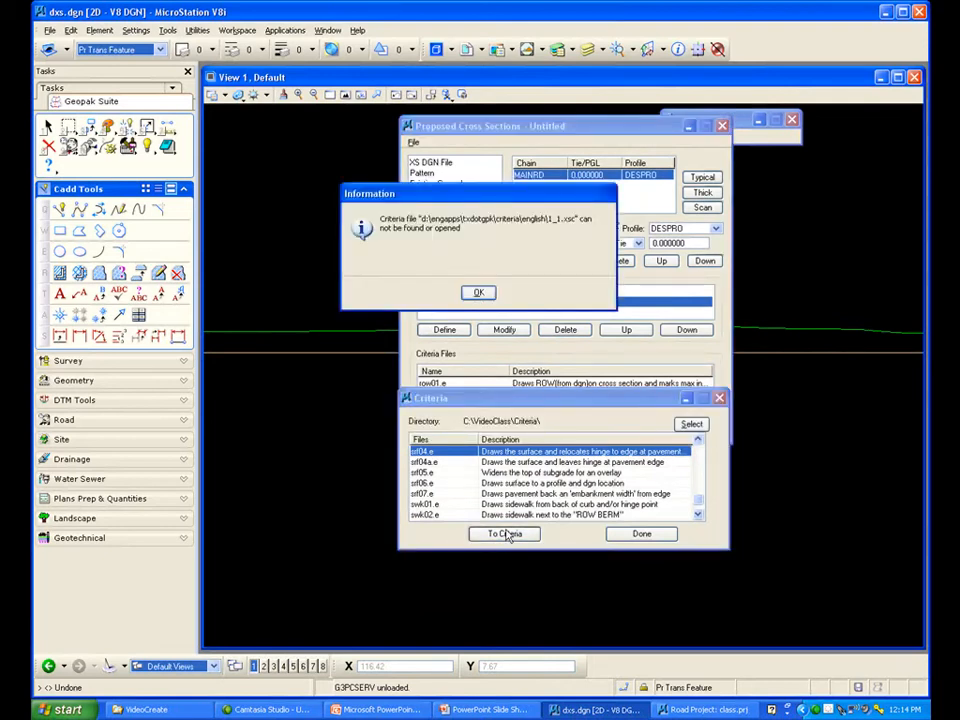
pyautogui.click(477, 295)
pyautogui.click(479, 293)
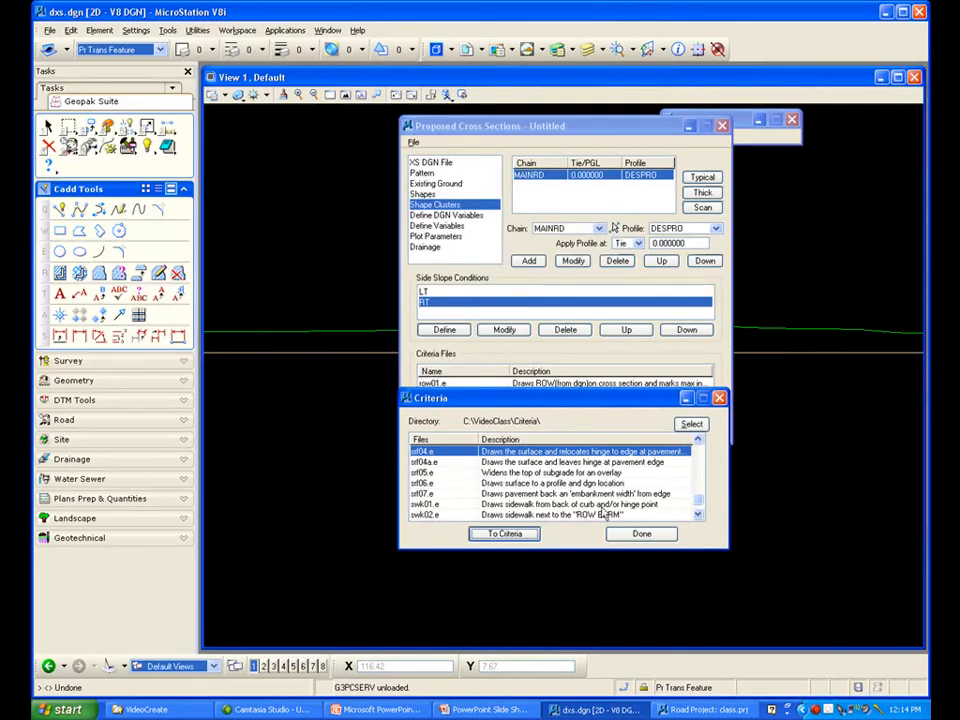
pyautogui.click(641, 533)
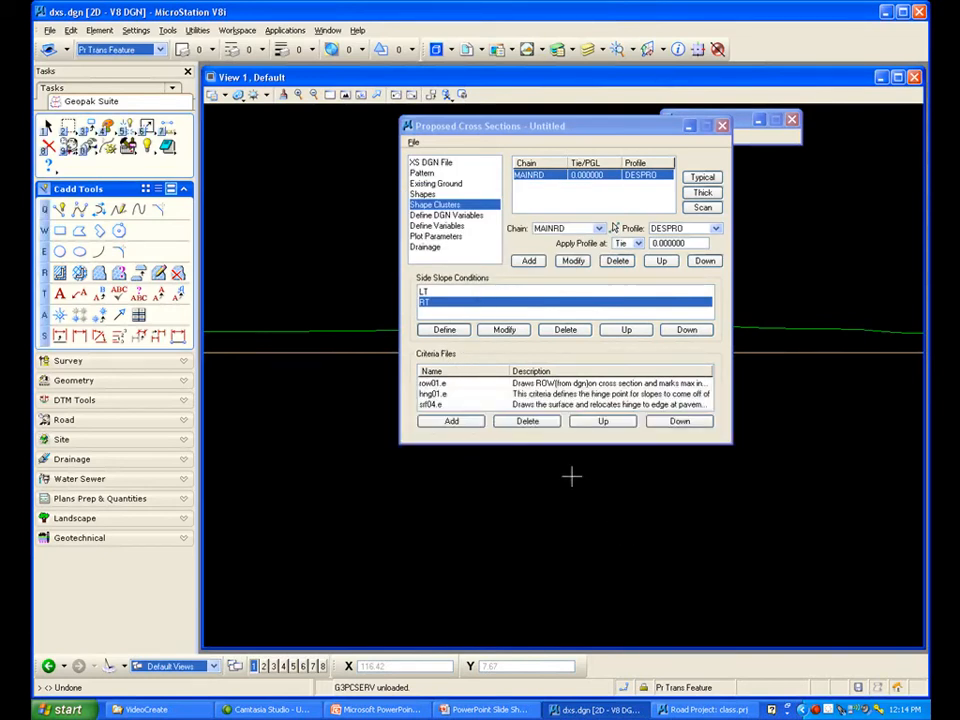
pyautogui.click(443, 291)
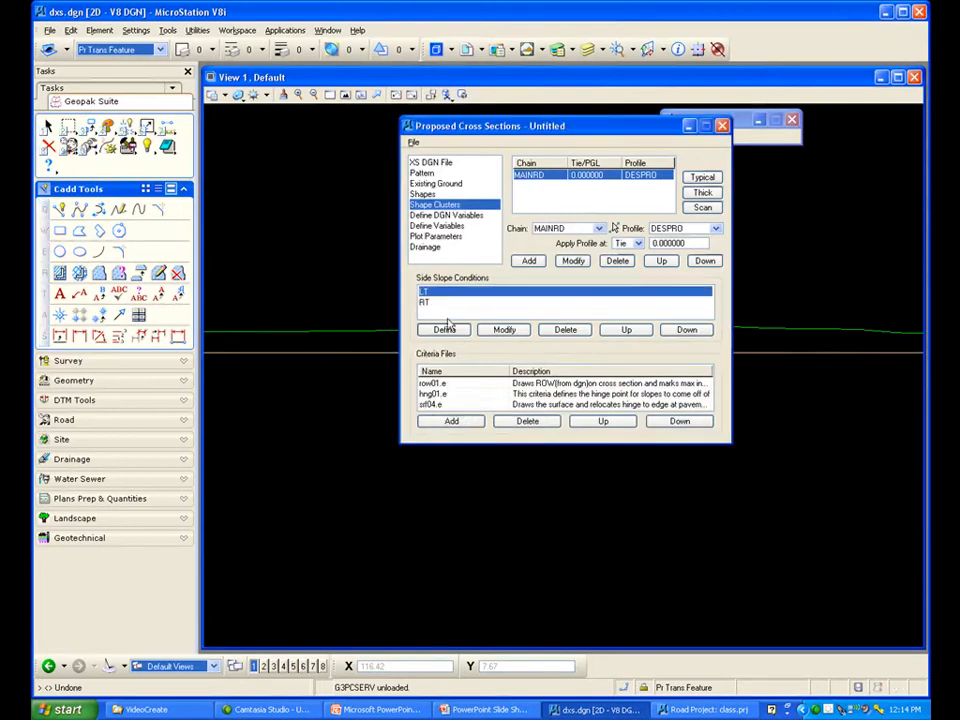
pyautogui.click(447, 301)
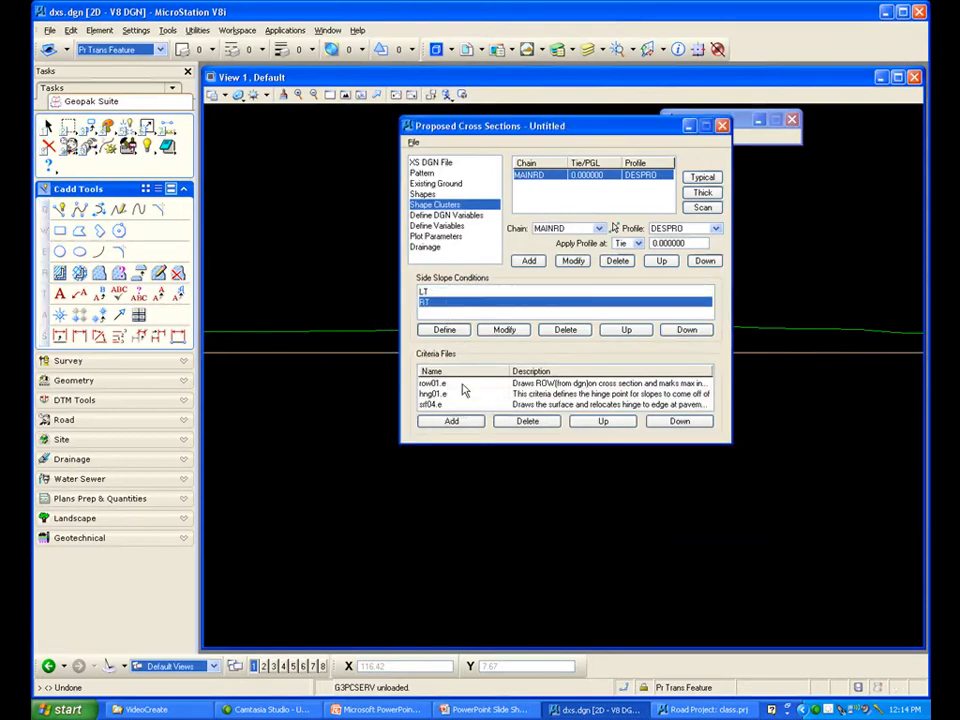
# List the undefined DGN variable names for the proposed cross sections and open plan.dgn
pyautogui.click(448, 216)
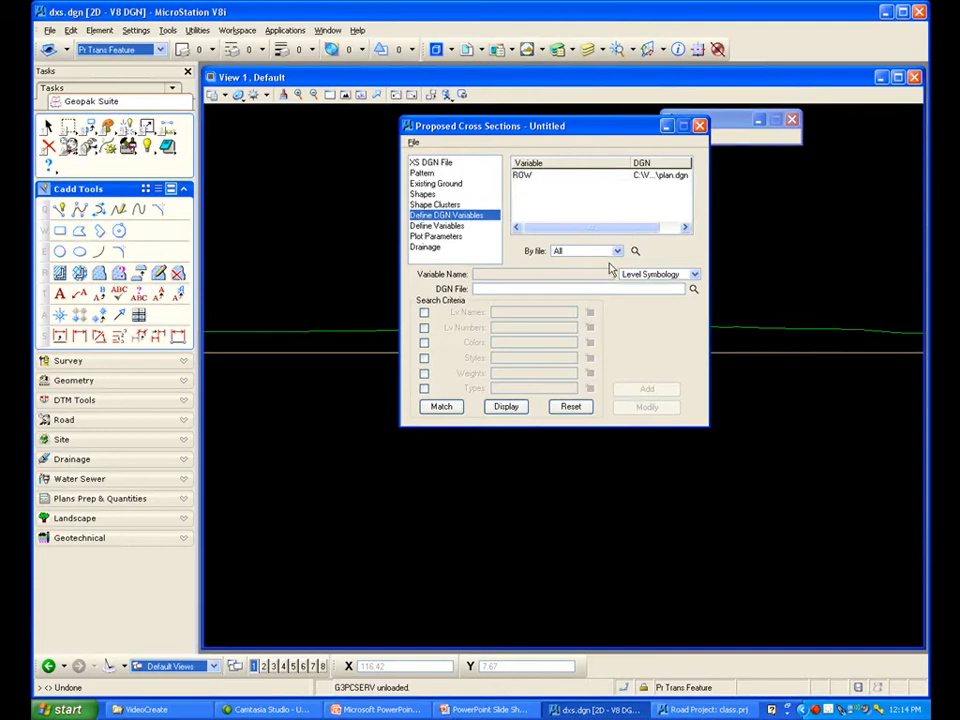
pyautogui.click(635, 252)
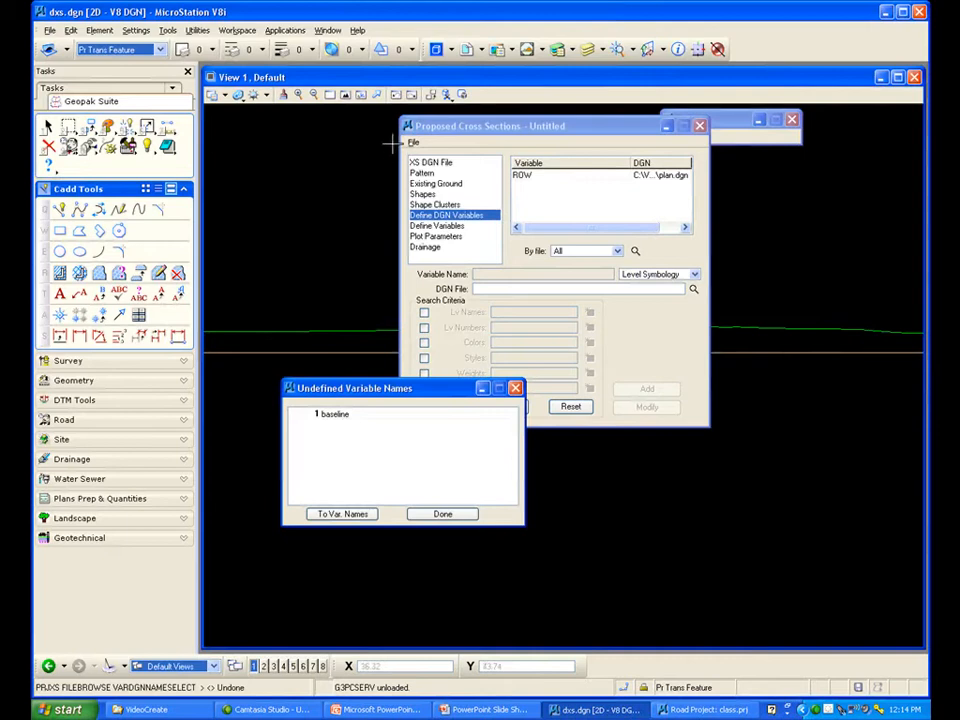
pyautogui.click(46, 31)
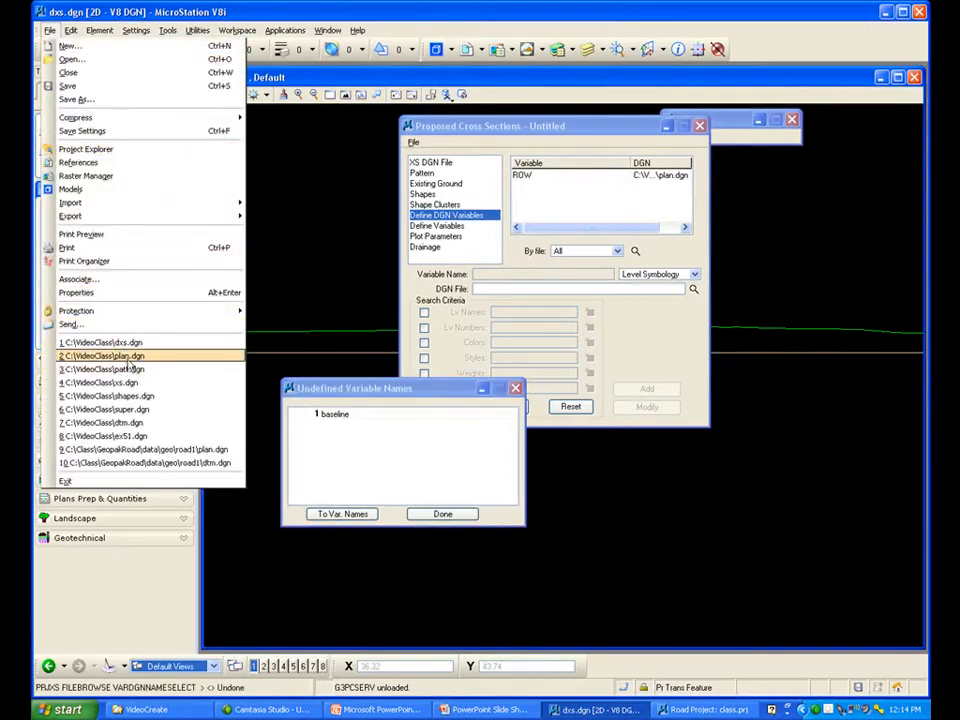
pyautogui.click(128, 357)
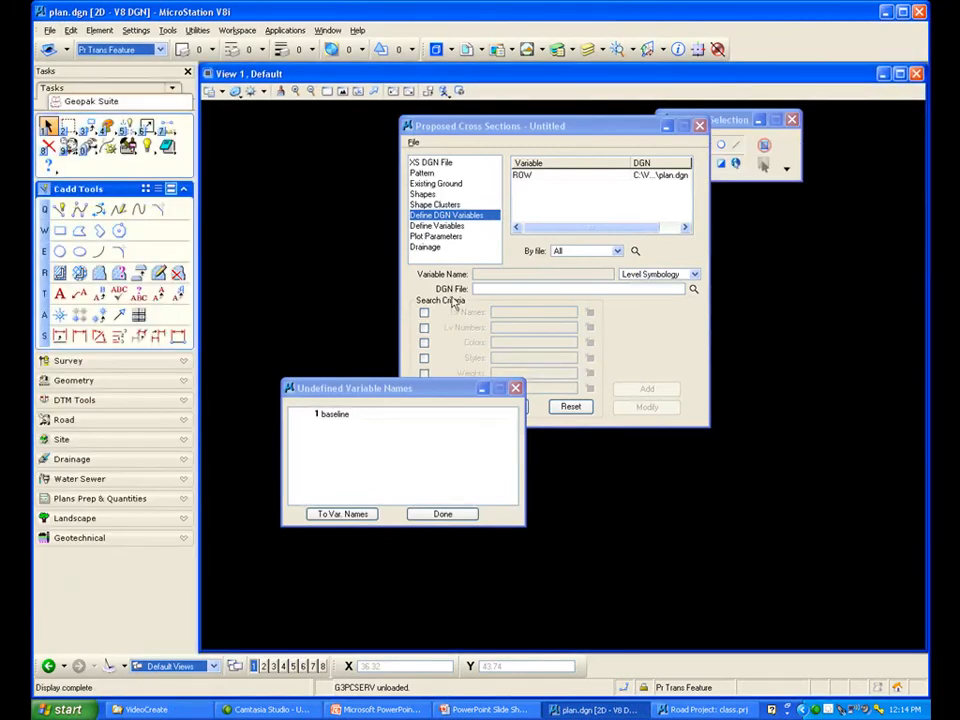
# Fit the view of plan.dgn, save its settings, and bring the road alignment near station 0+00.00 into close view
pyautogui.moveTo(506, 127); pyautogui.dragTo(582, 561)
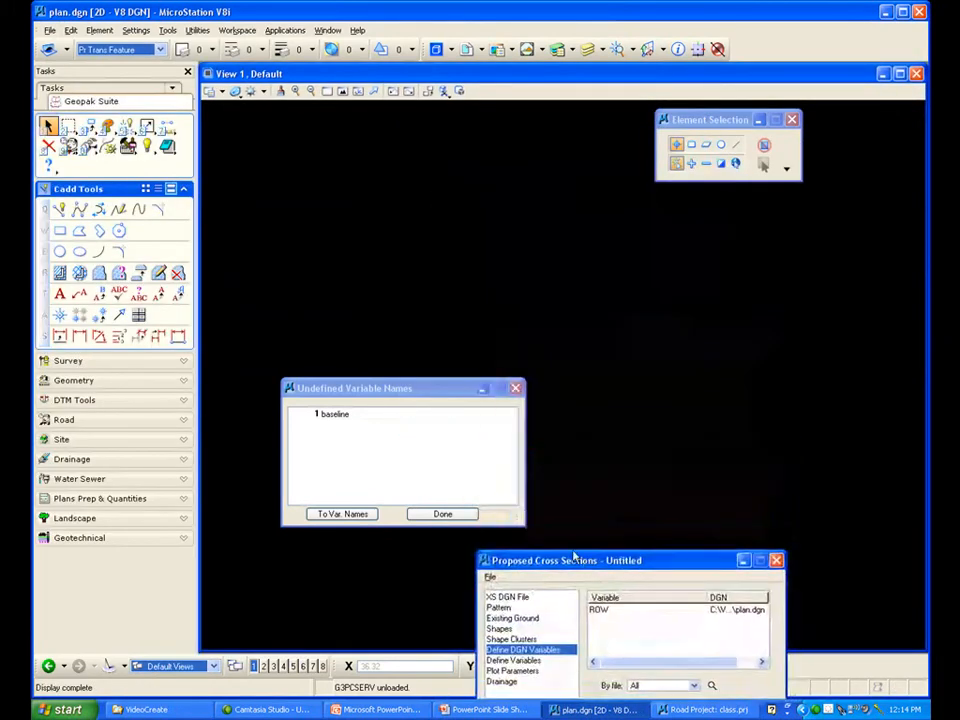
pyautogui.click(373, 91)
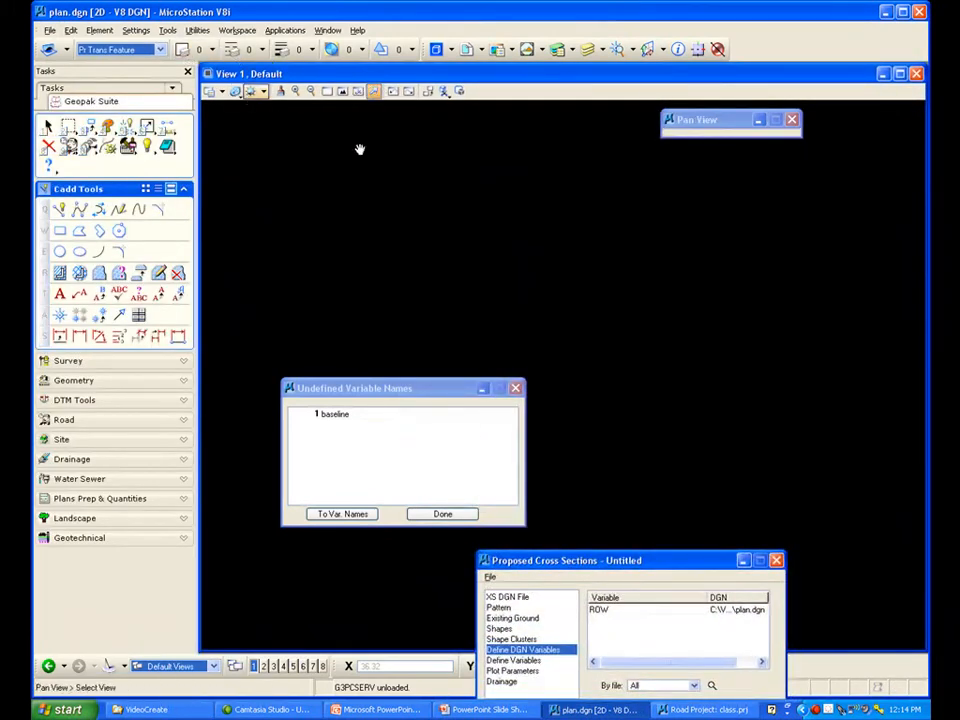
pyautogui.click(343, 92)
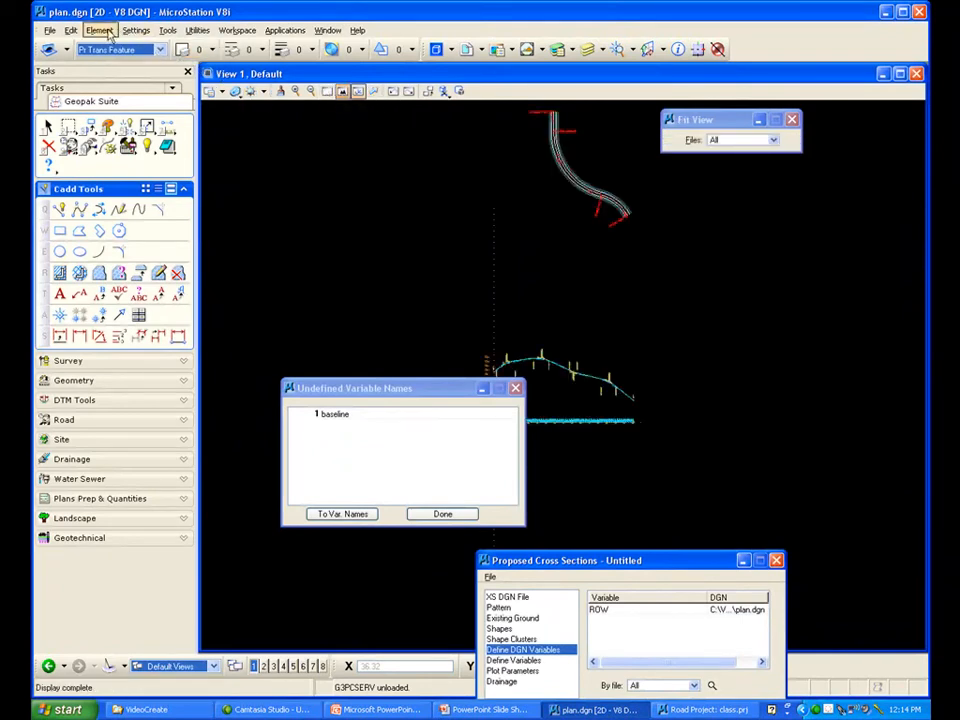
pyautogui.click(48, 30)
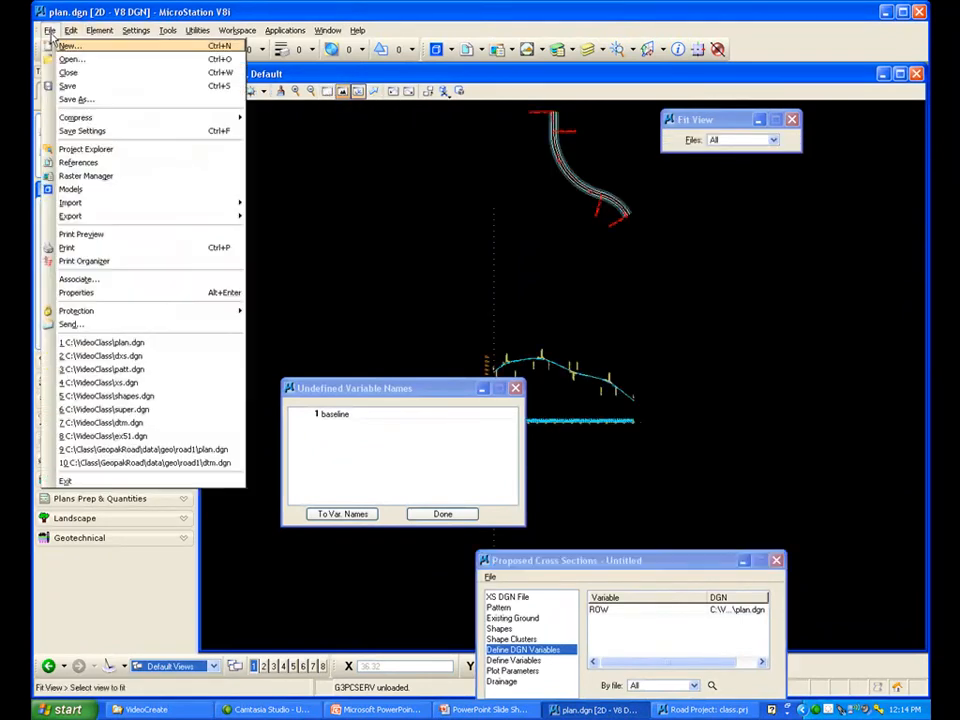
pyautogui.click(68, 131)
pyautogui.scroll(5, 612, 198)
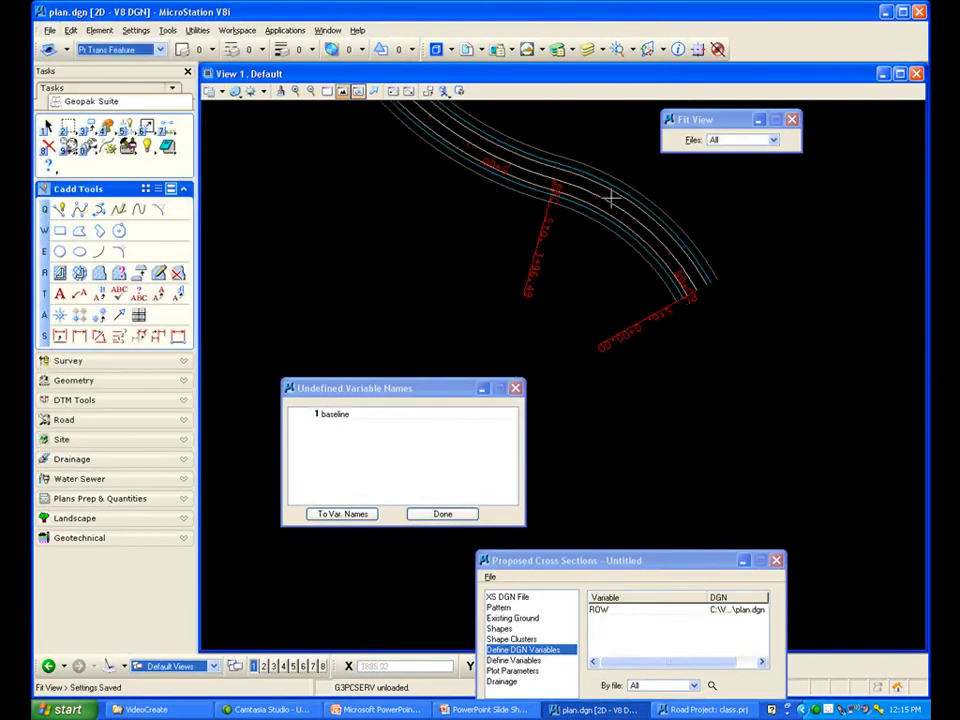
pyautogui.scroll(2, 612, 198)
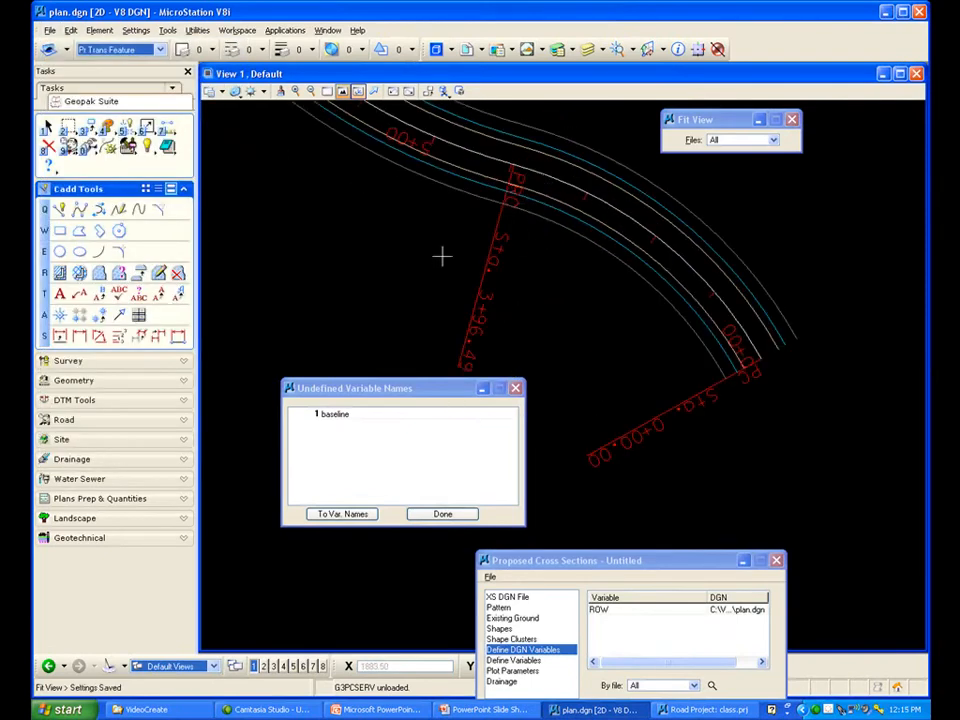
# Choose the undefined variable baseline for definition and set its DGN file to C:\VideoClass\plan.dgn
pyautogui.click(340, 415)
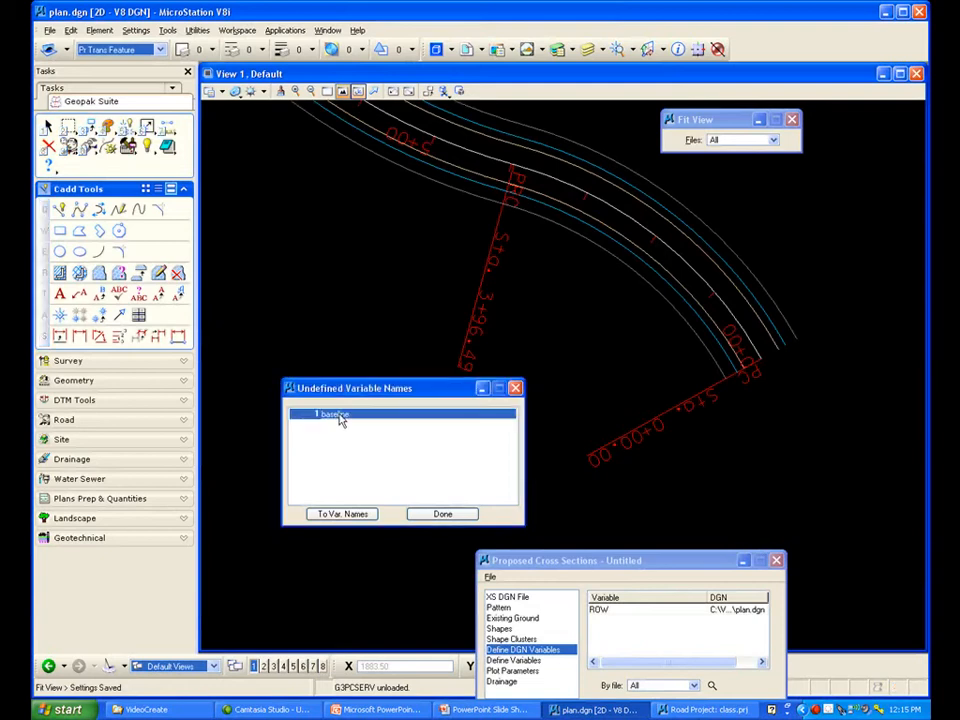
pyautogui.click(343, 514)
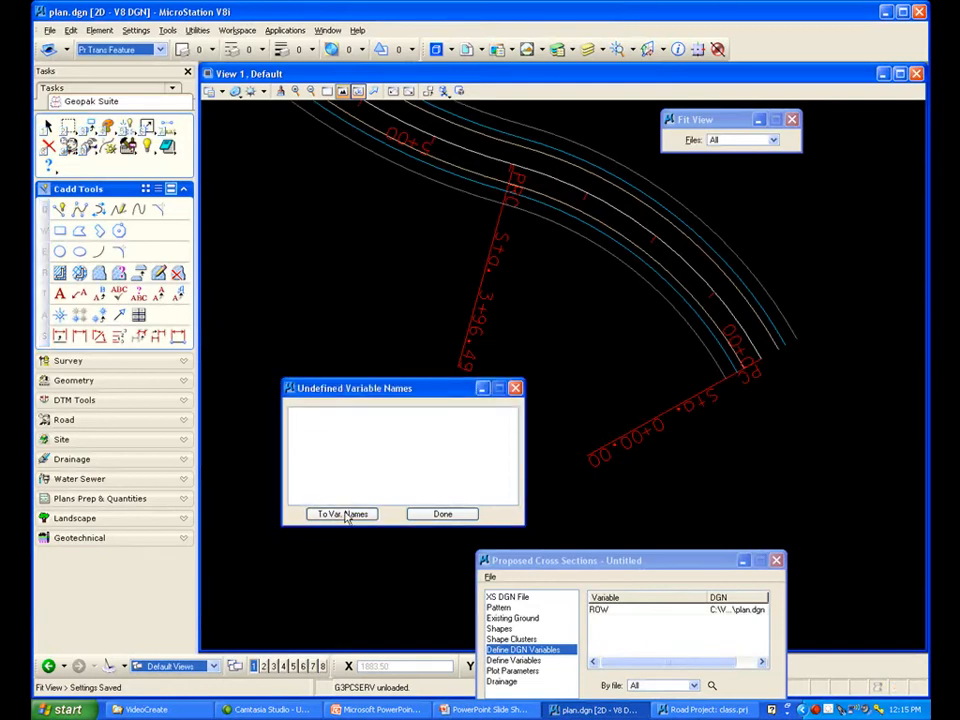
pyautogui.click(517, 392)
pyautogui.moveTo(462, 420); pyautogui.dragTo(360, 263)
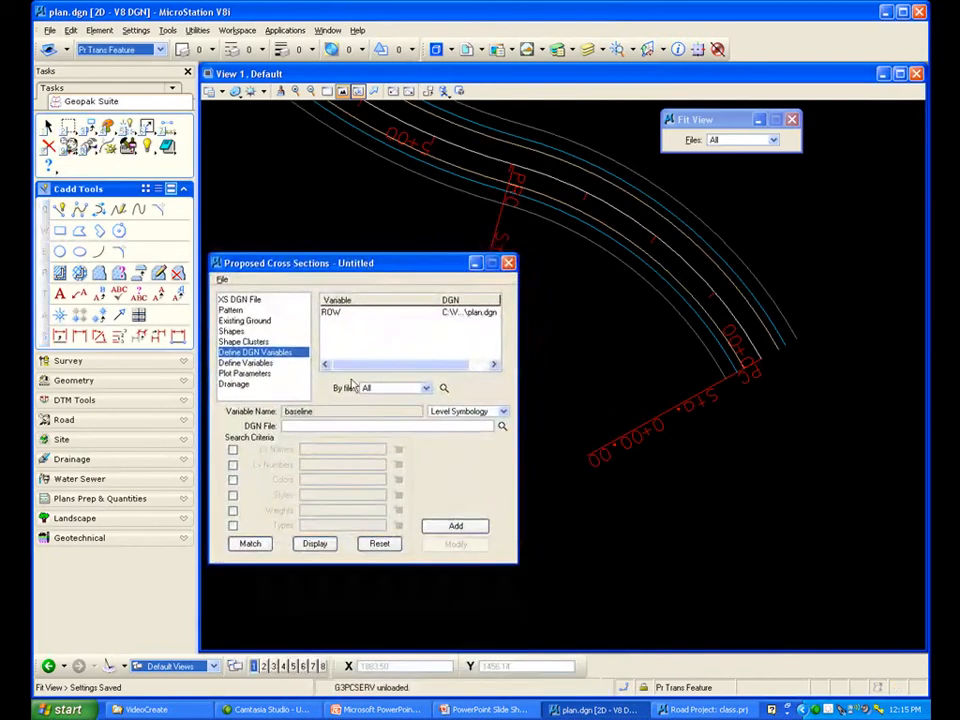
pyautogui.click(501, 426)
pyautogui.click(362, 441)
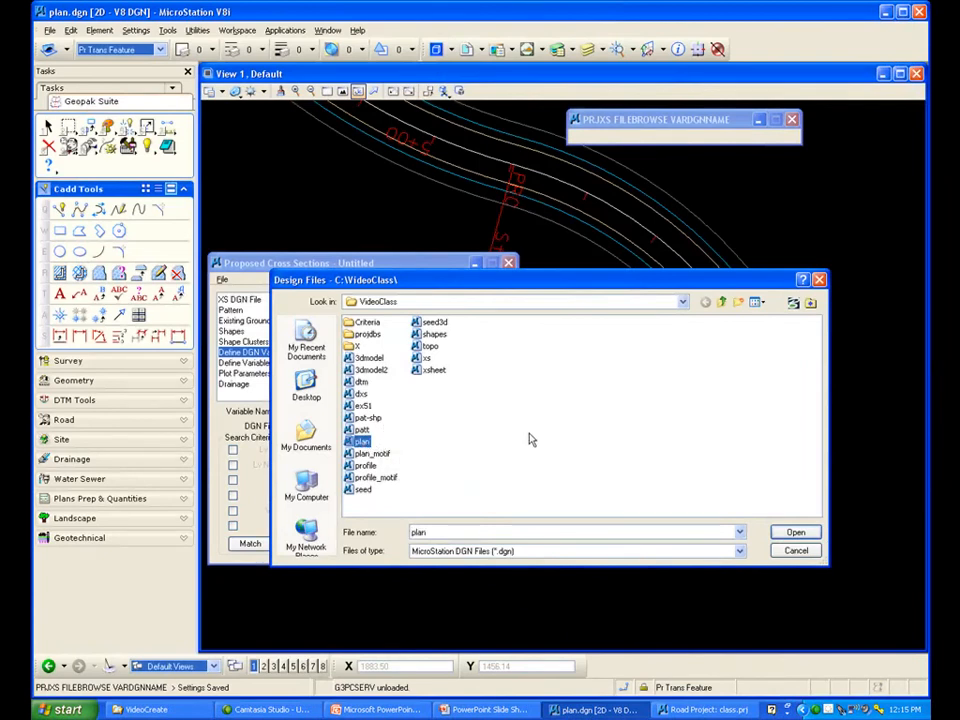
pyautogui.click(795, 532)
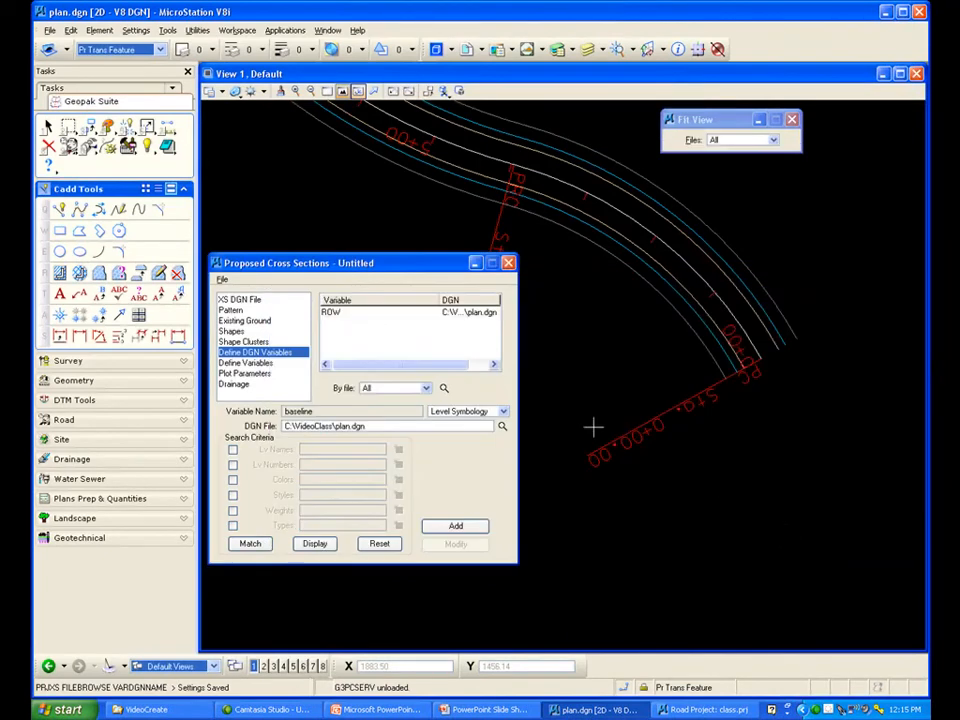
# Enable level names, level numbers, colors, styles, weights and types as search criteria for the baseline variable
pyautogui.click(232, 449)
pyautogui.click(232, 465)
pyautogui.click(232, 480)
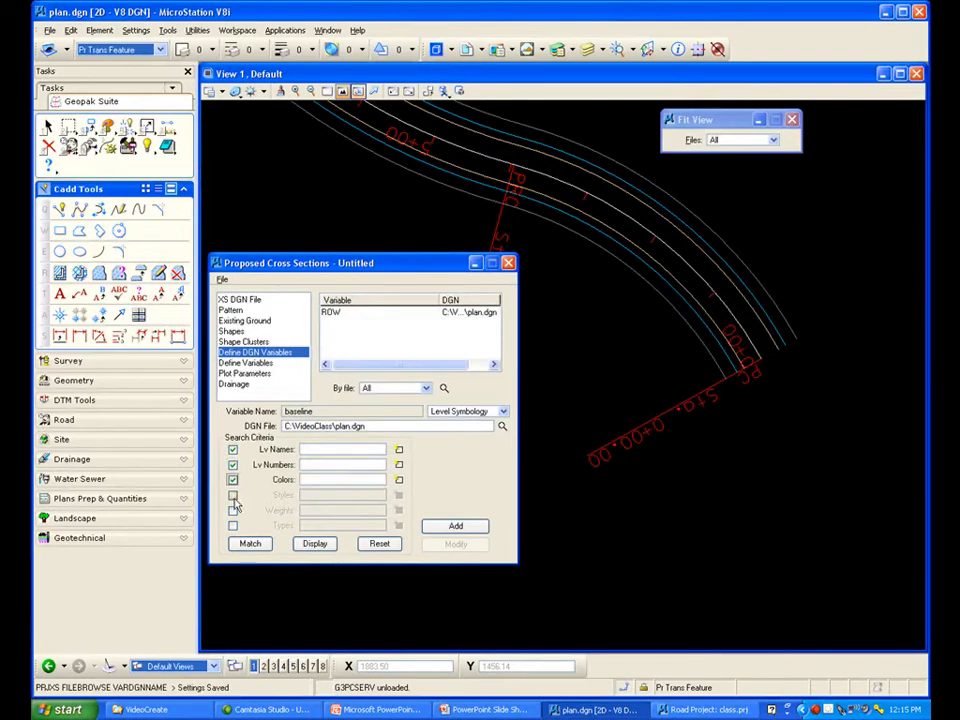
pyautogui.click(232, 495)
pyautogui.click(232, 510)
pyautogui.click(232, 526)
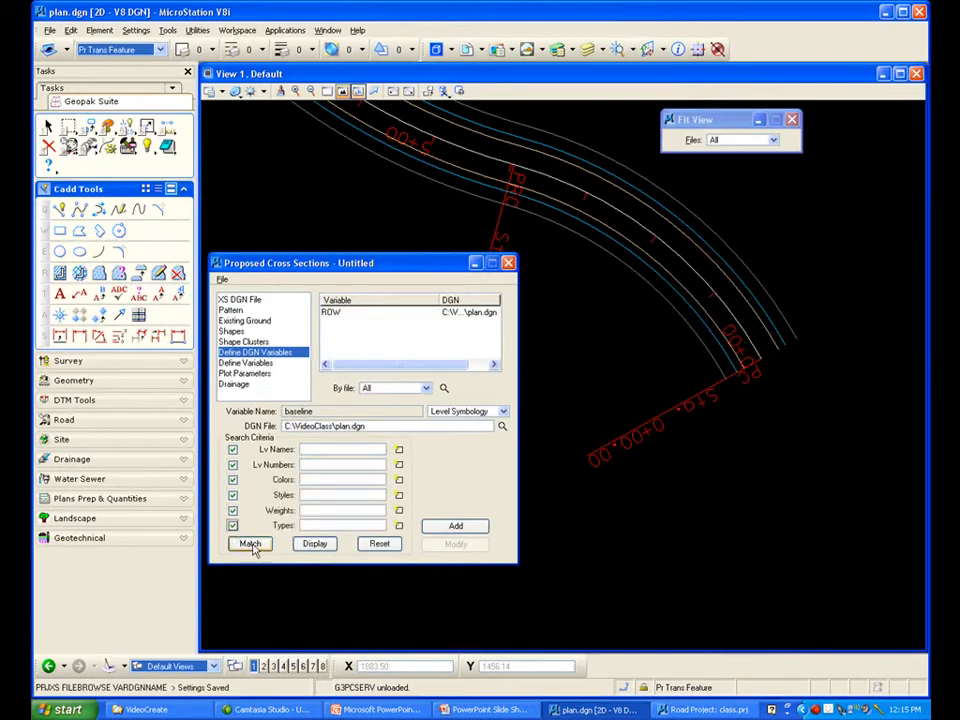
# Match the baseline variable's search criteria to the road's white centerline arc between stations 0+00 and 5+00
pyautogui.click(250, 544)
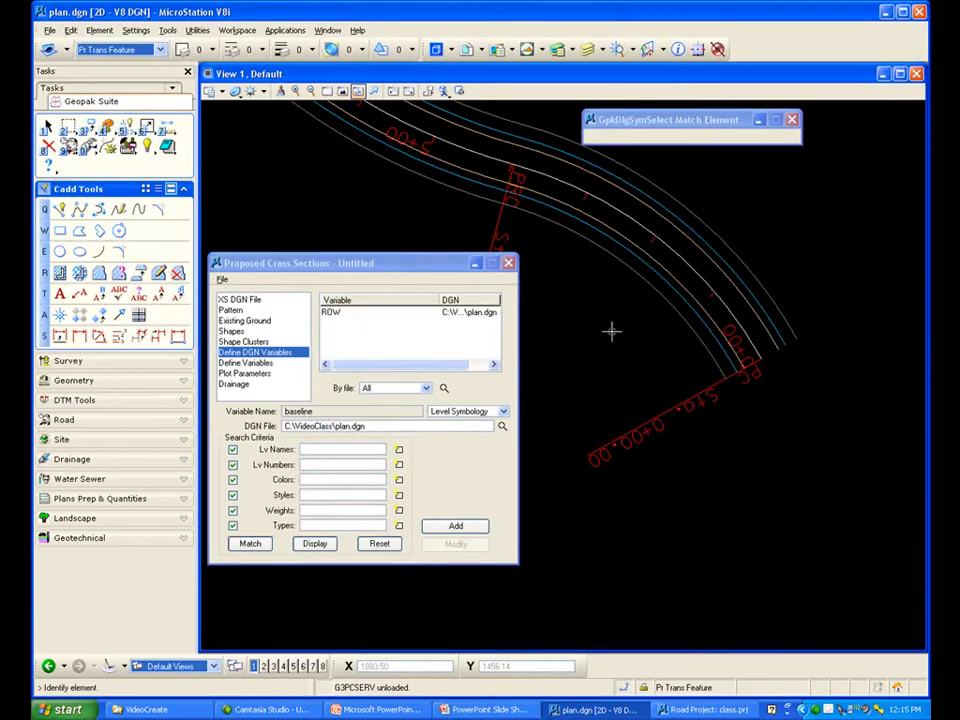
pyautogui.click(684, 259)
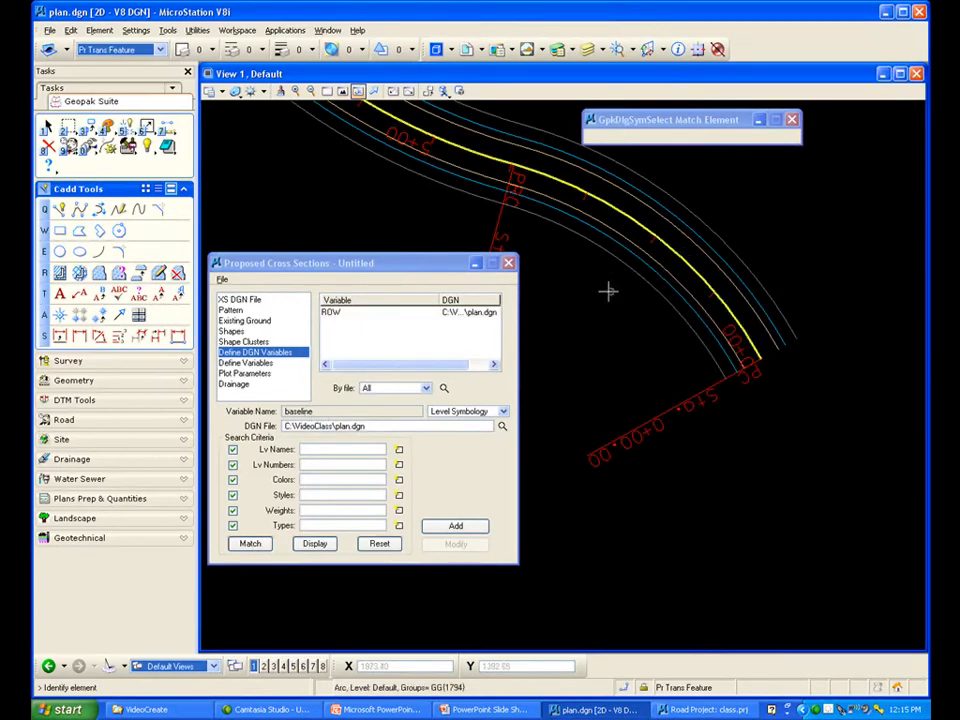
pyautogui.click(595, 292)
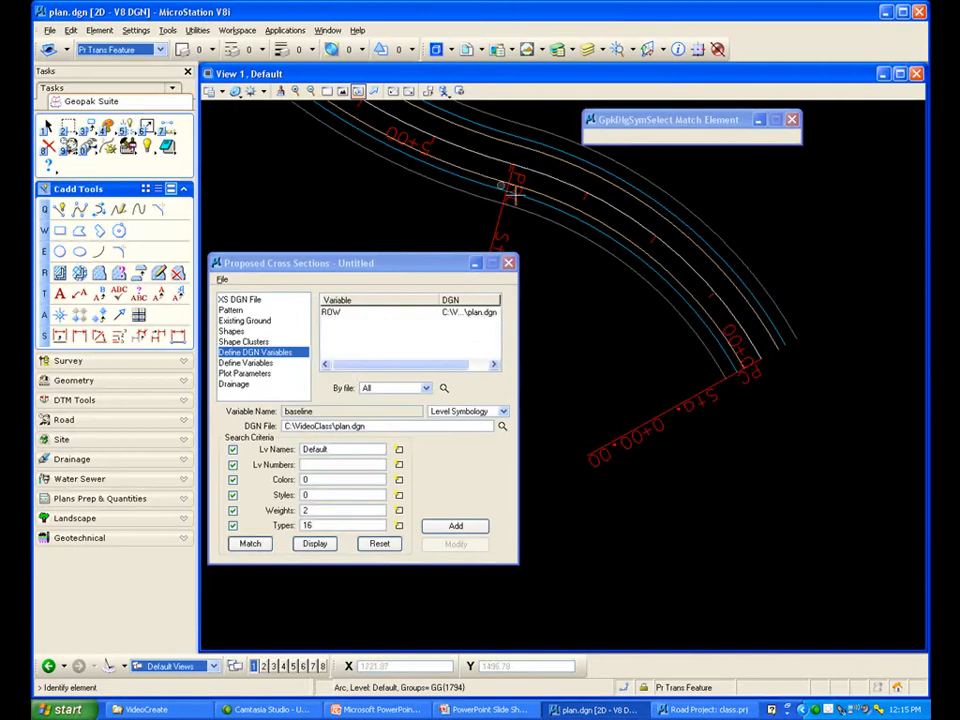
# Match the straight baseline segment near station 15+00 as a further element type and add baseline to the defined DGN variables
pyautogui.scroll(-5, 556, 260)
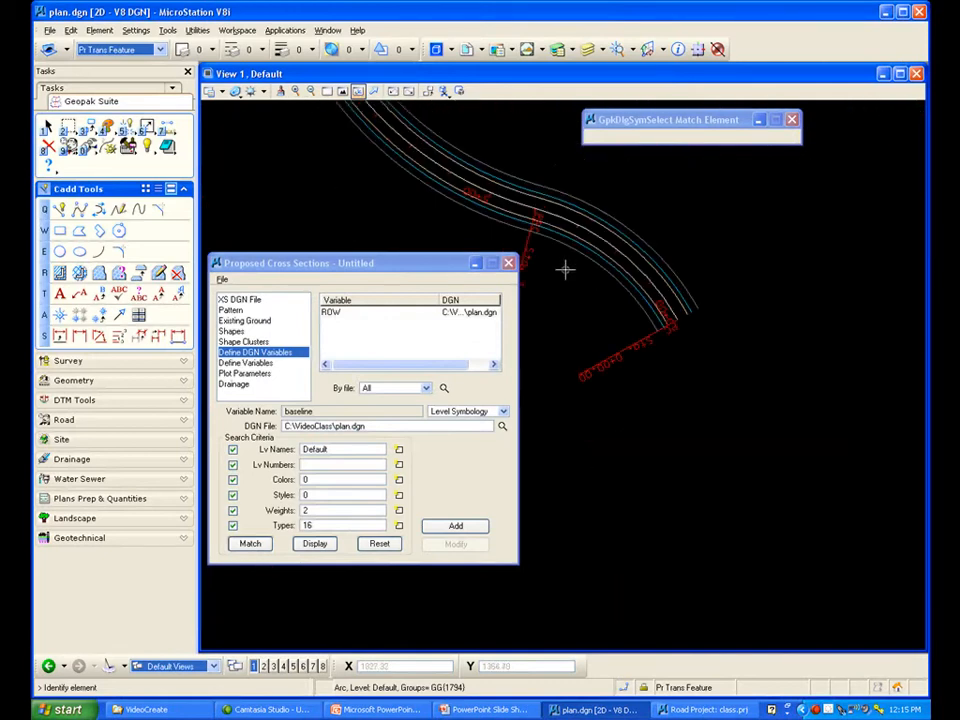
pyautogui.scroll(5, 491, 212)
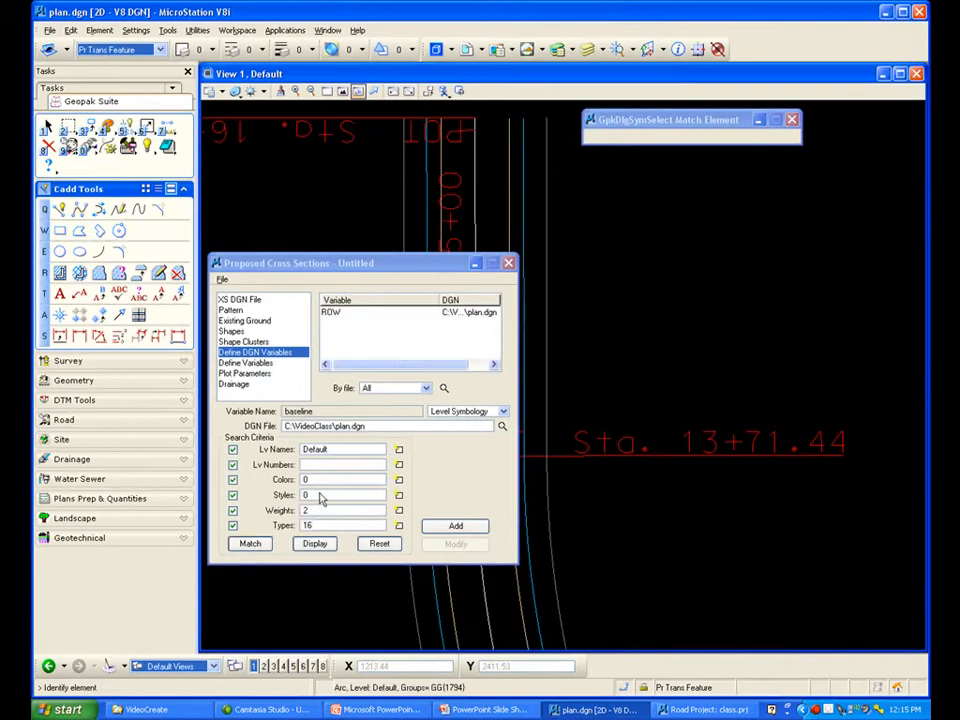
pyautogui.click(250, 543)
pyautogui.click(472, 203)
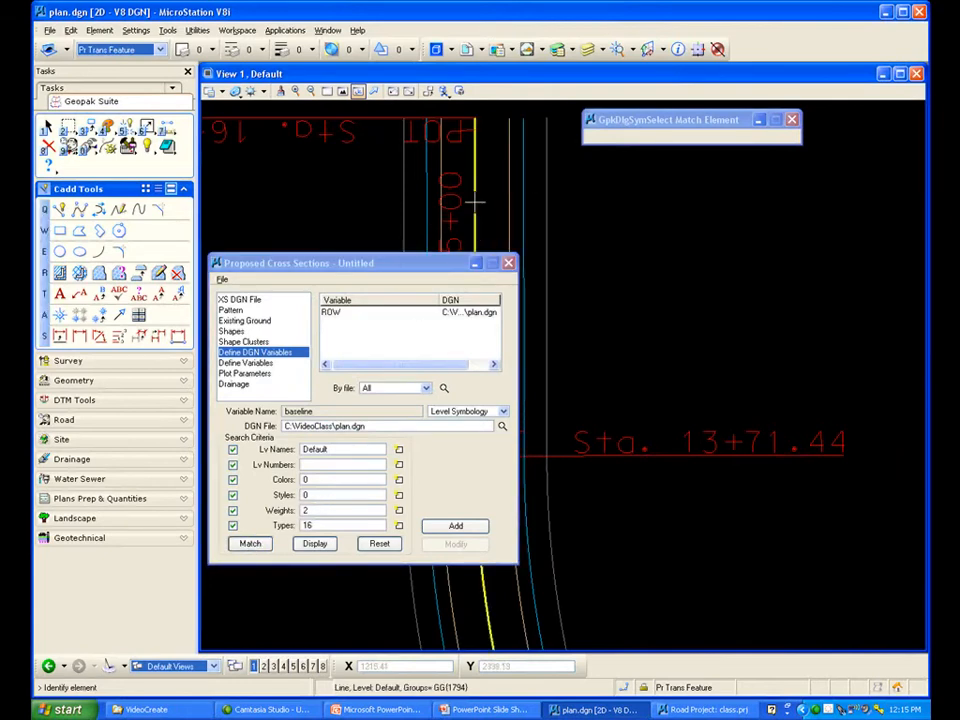
pyautogui.moveTo(429, 260); pyautogui.dragTo(699, 219)
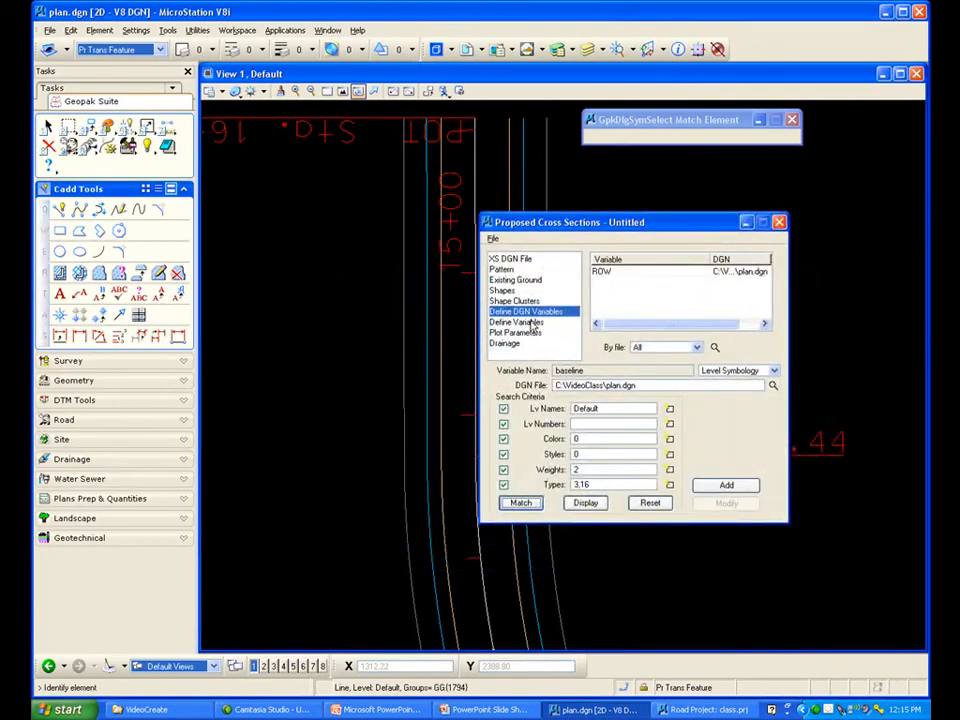
pyautogui.click(727, 486)
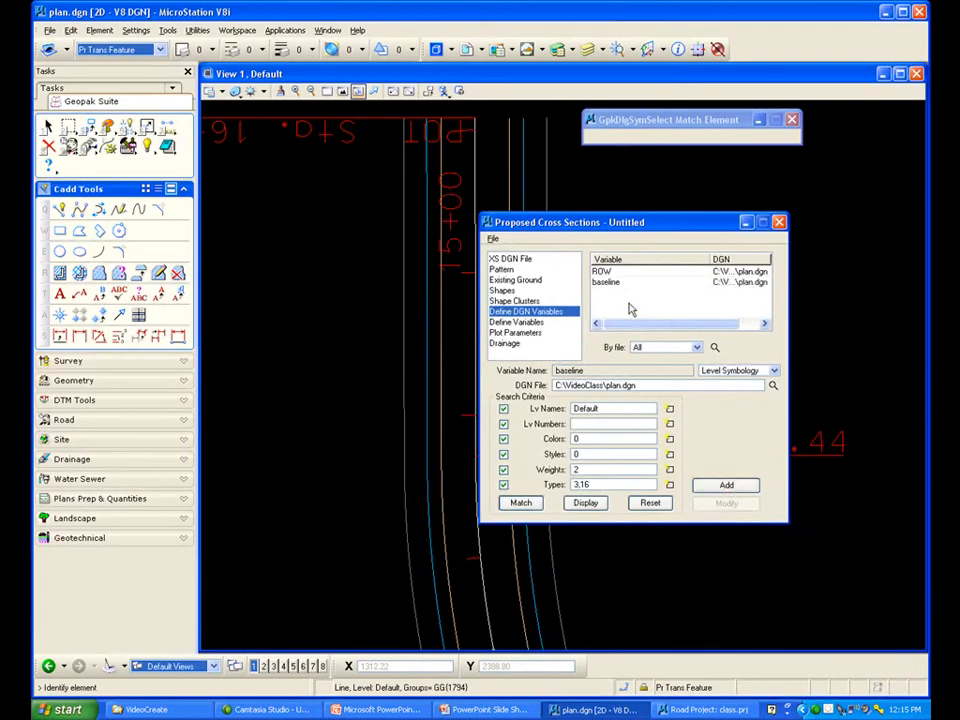
# Choose the undefined variable pavement depth and add it to the defined variables with a value of 1
pyautogui.click(533, 322)
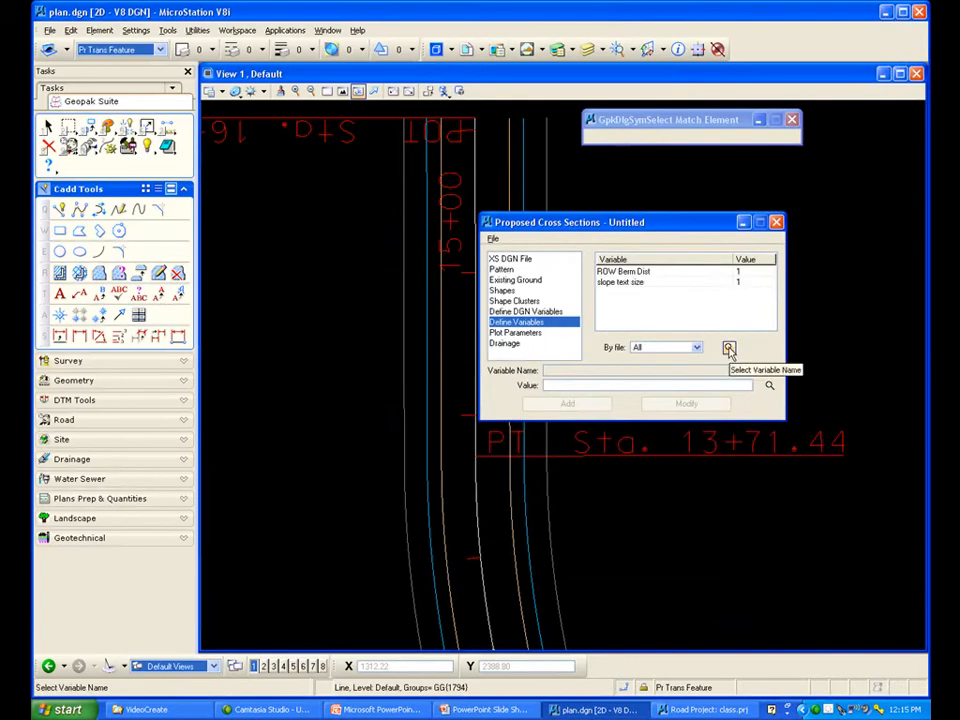
pyautogui.click(729, 349)
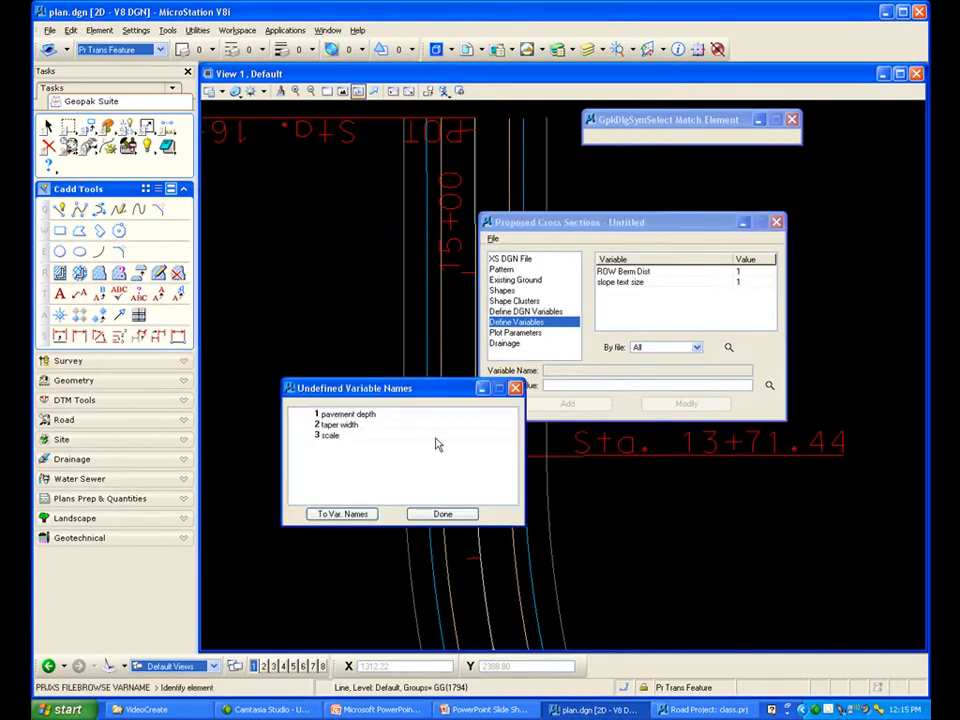
pyautogui.click(349, 415)
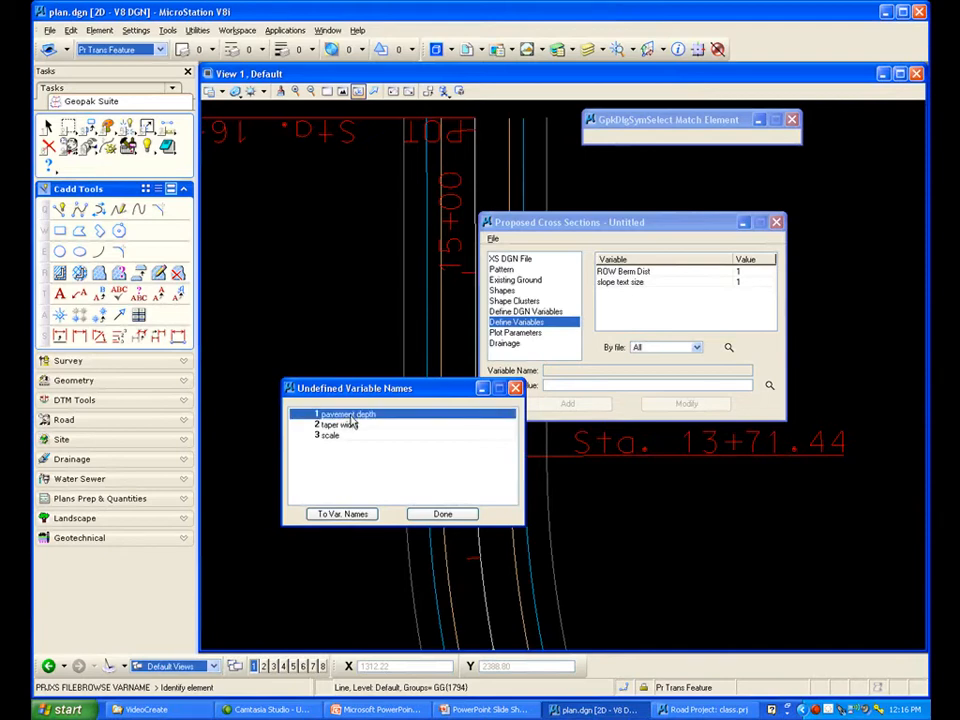
pyautogui.click(348, 514)
pyautogui.moveTo(400, 388); pyautogui.dragTo(348, 390)
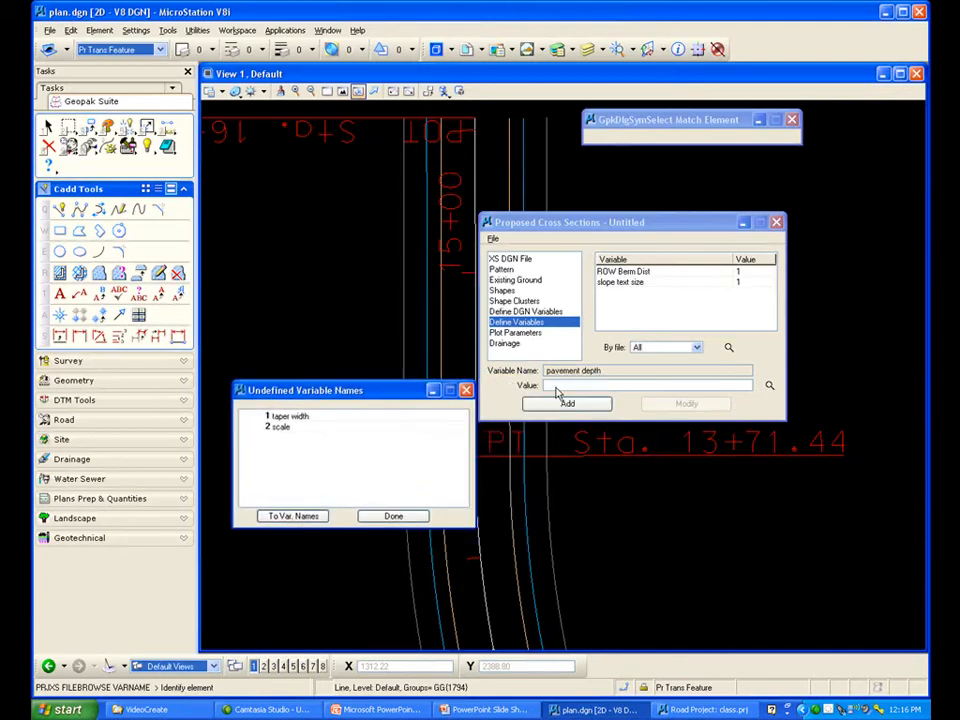
pyautogui.click(556, 386)
pyautogui.write('1')
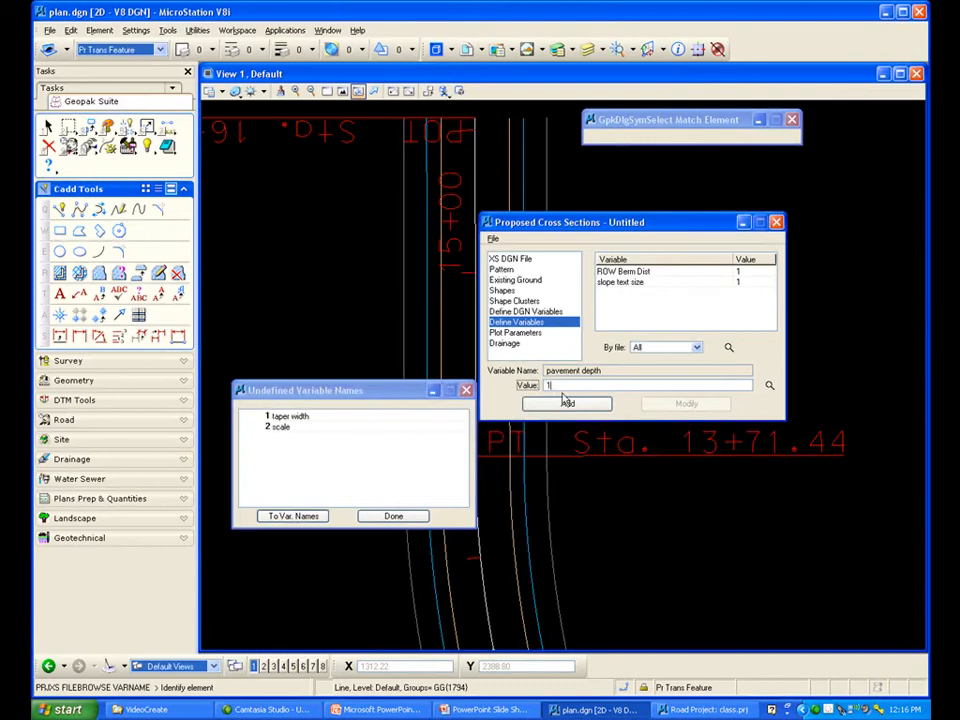
pyautogui.click(567, 405)
# Choose the undefined variable taper width and add it to the defined variables with a value of 0
pyautogui.click(300, 419)
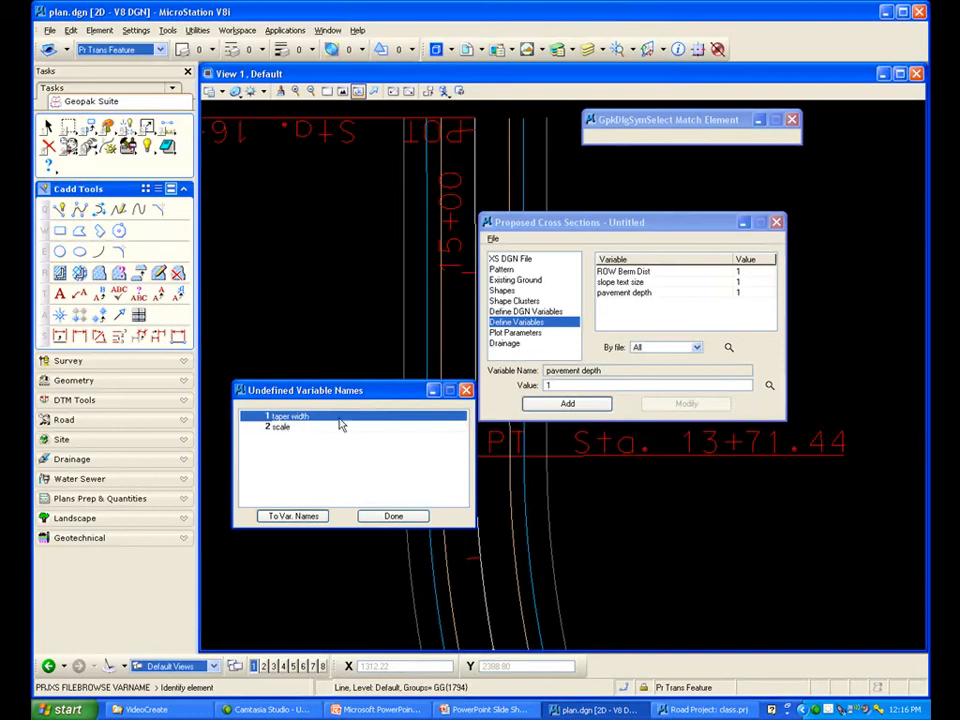
pyautogui.click(292, 516)
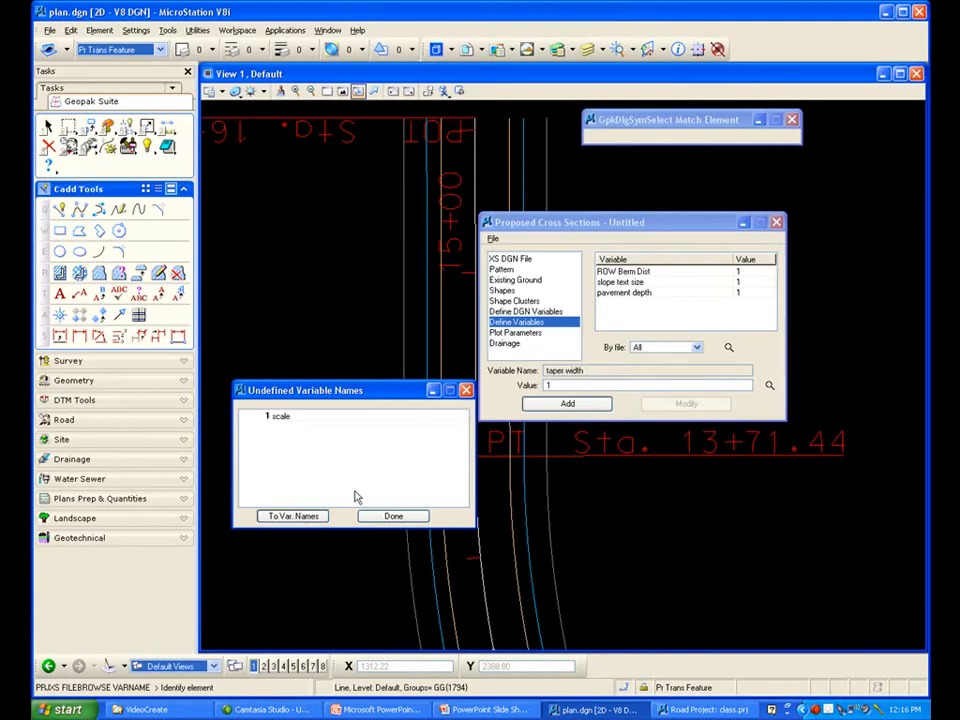
pyautogui.click(549, 386)
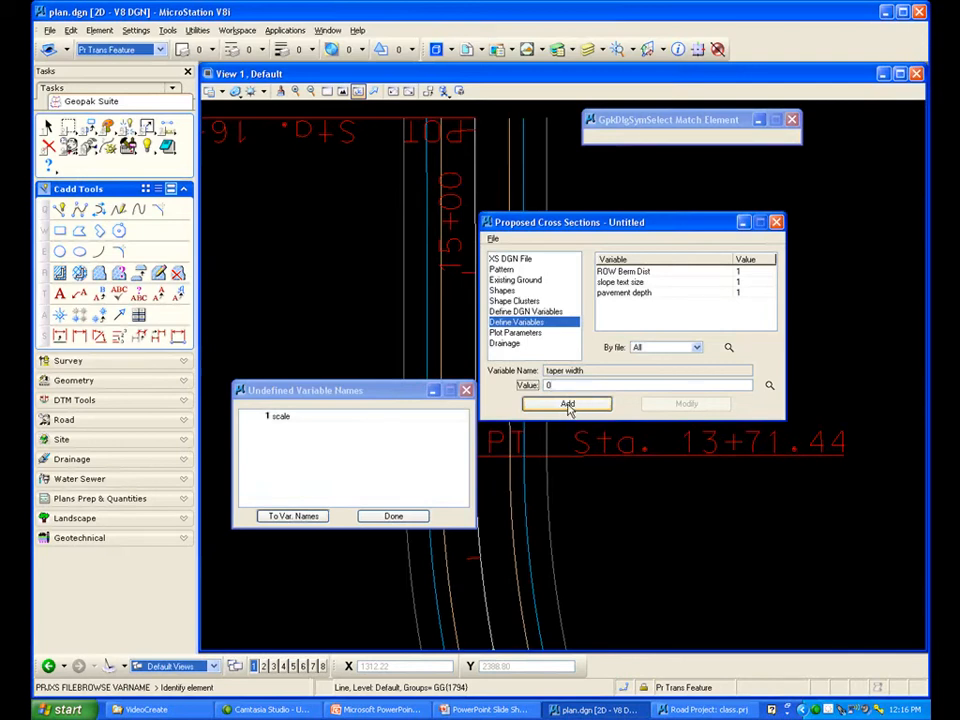
pyautogui.click(567, 405)
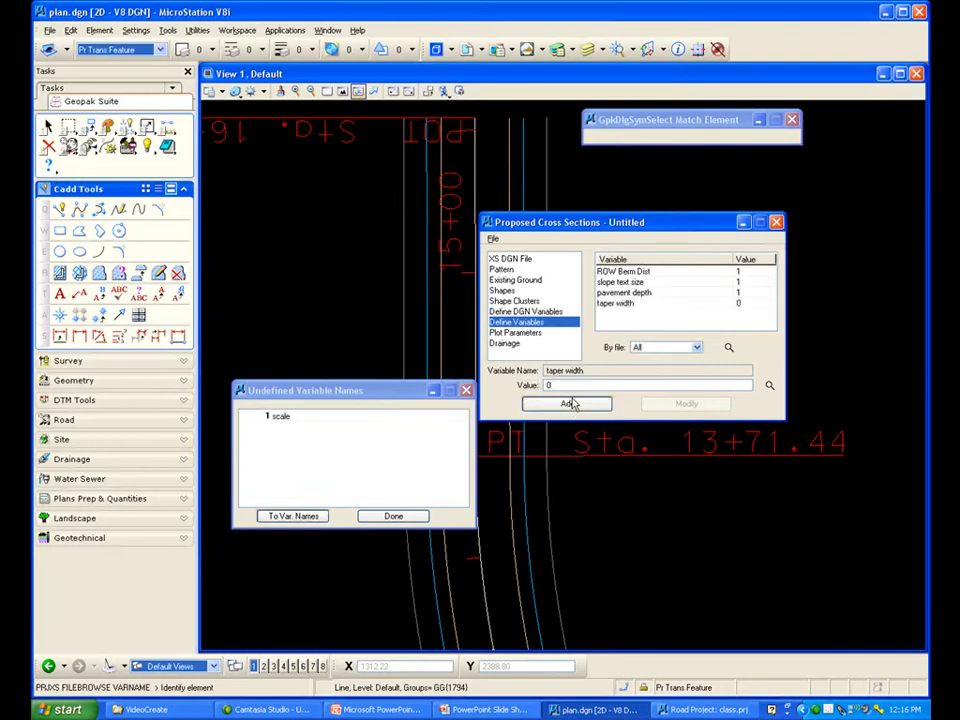
# Add the undefined variable scale with a value of 2 and close the list of undefined variable names
pyautogui.click(283, 418)
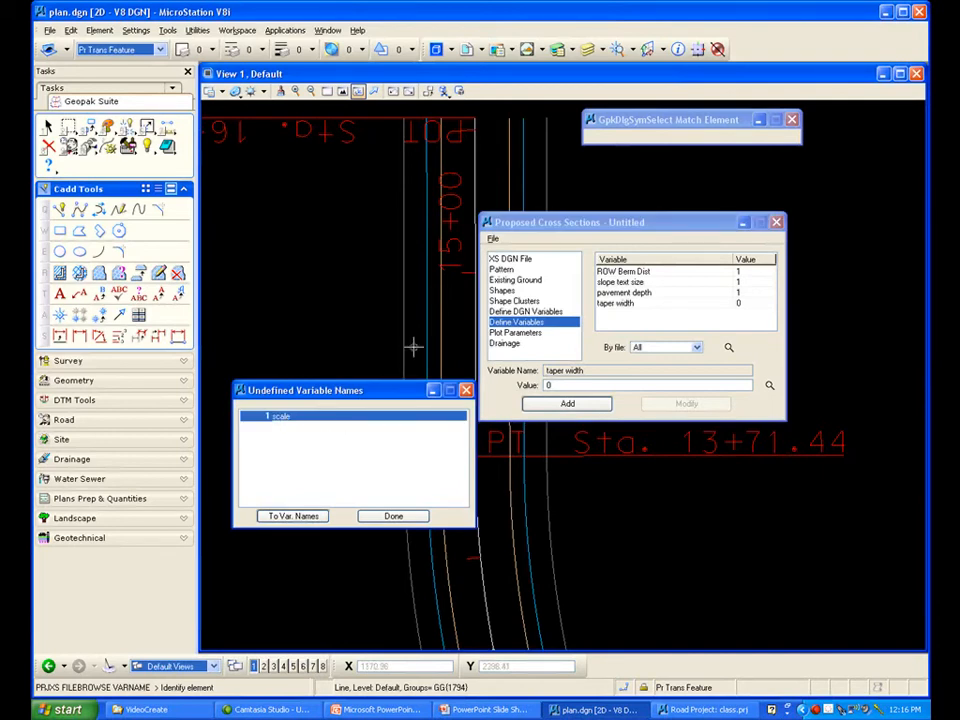
pyautogui.click(285, 516)
pyautogui.click(548, 386)
pyautogui.write('2')
pyautogui.click(568, 404)
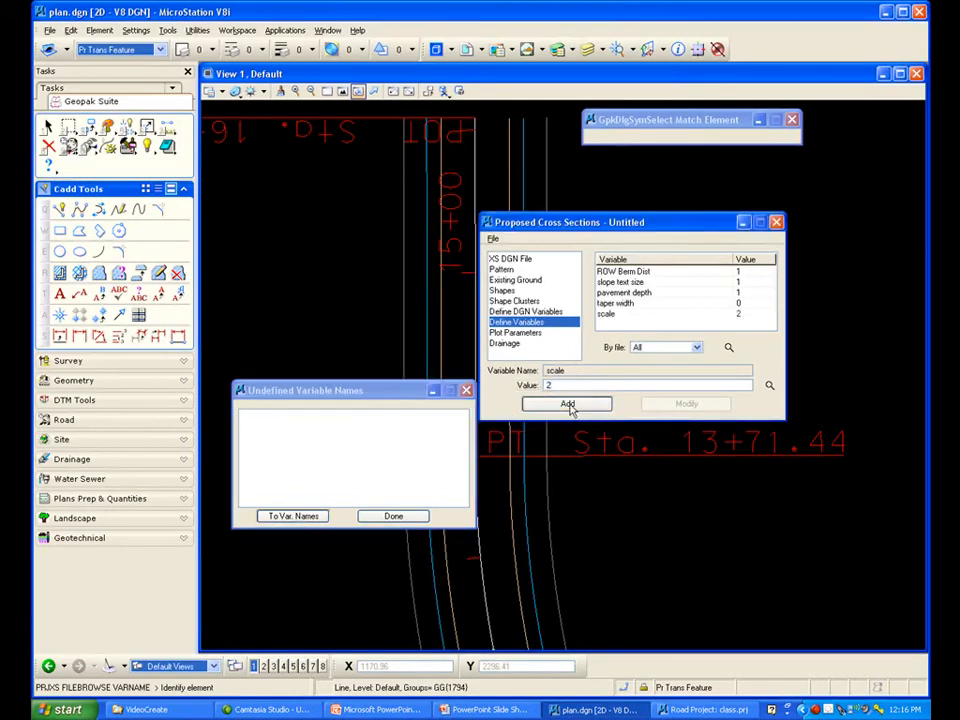
pyautogui.click(386, 518)
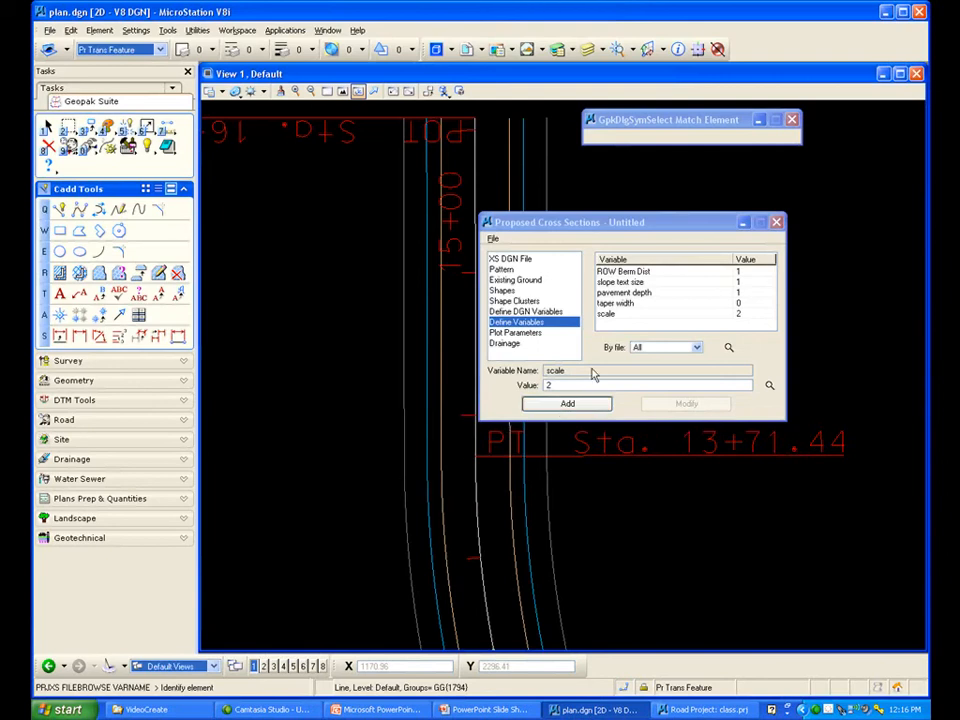
# Review the plot parameters and run the proposed cross sections with output to temp.log, pausing on each section
pyautogui.click(520, 333)
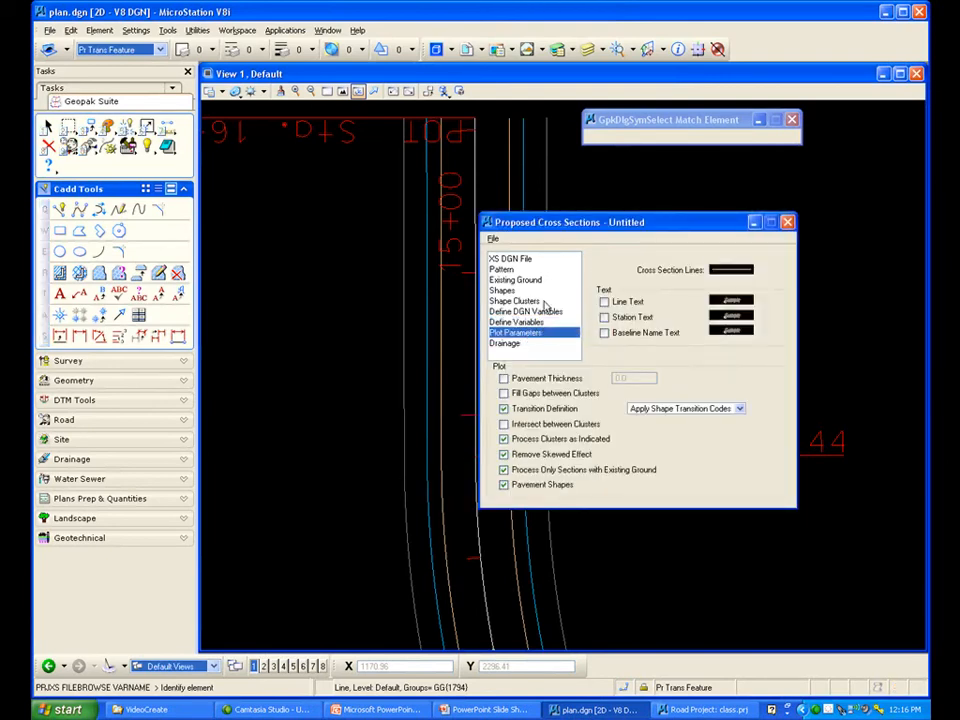
pyautogui.click(493, 240)
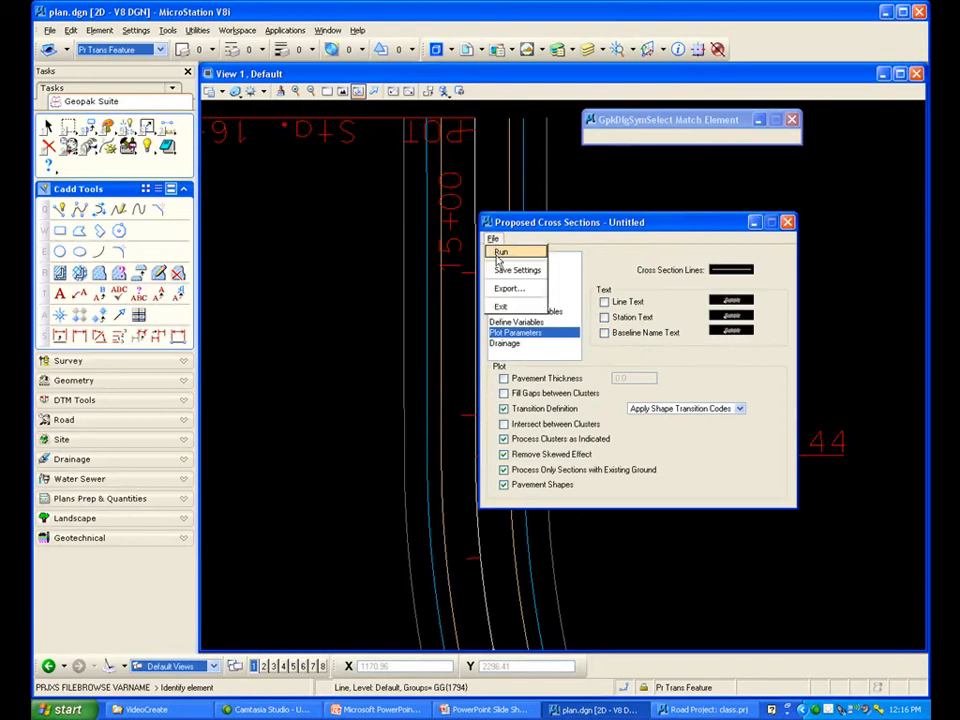
pyautogui.click(504, 275)
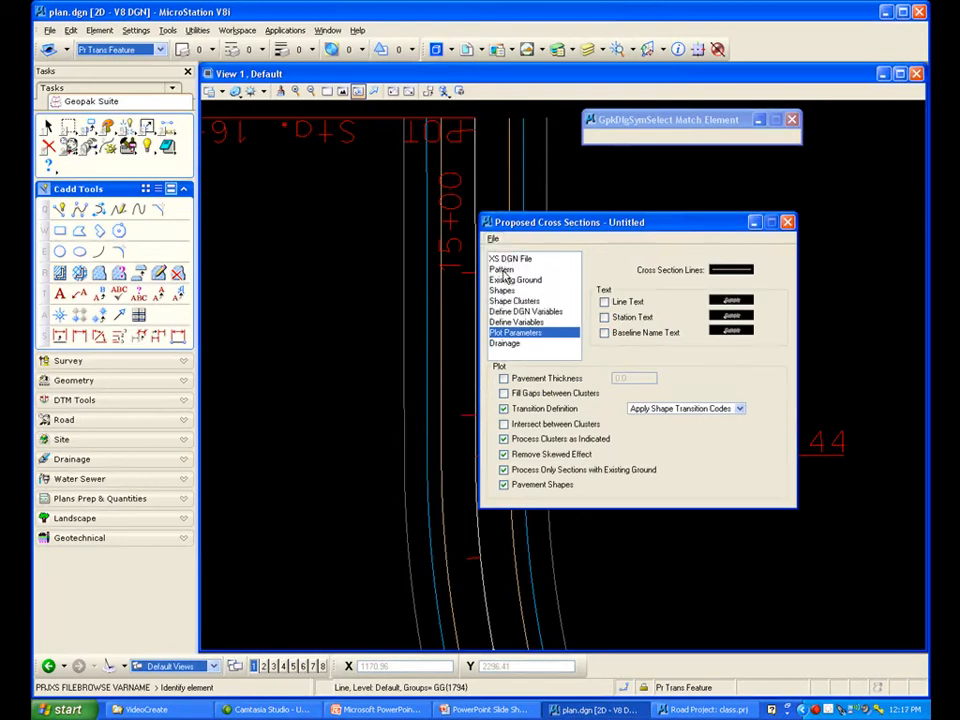
pyautogui.click(493, 239)
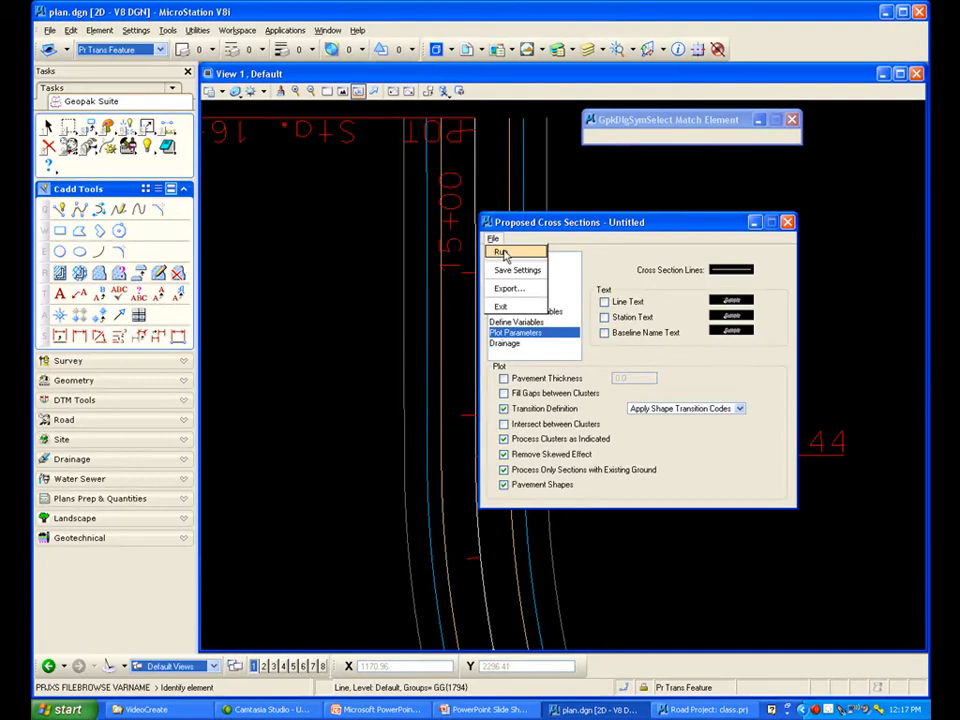
pyautogui.click(502, 254)
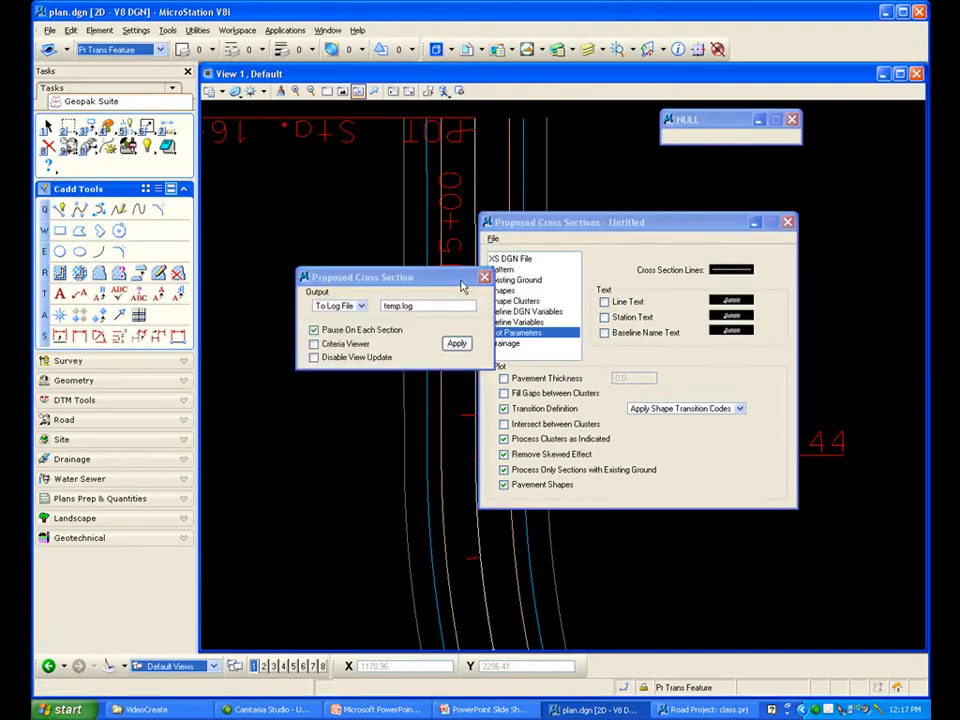
pyautogui.moveTo(522, 228); pyautogui.dragTo(536, 579)
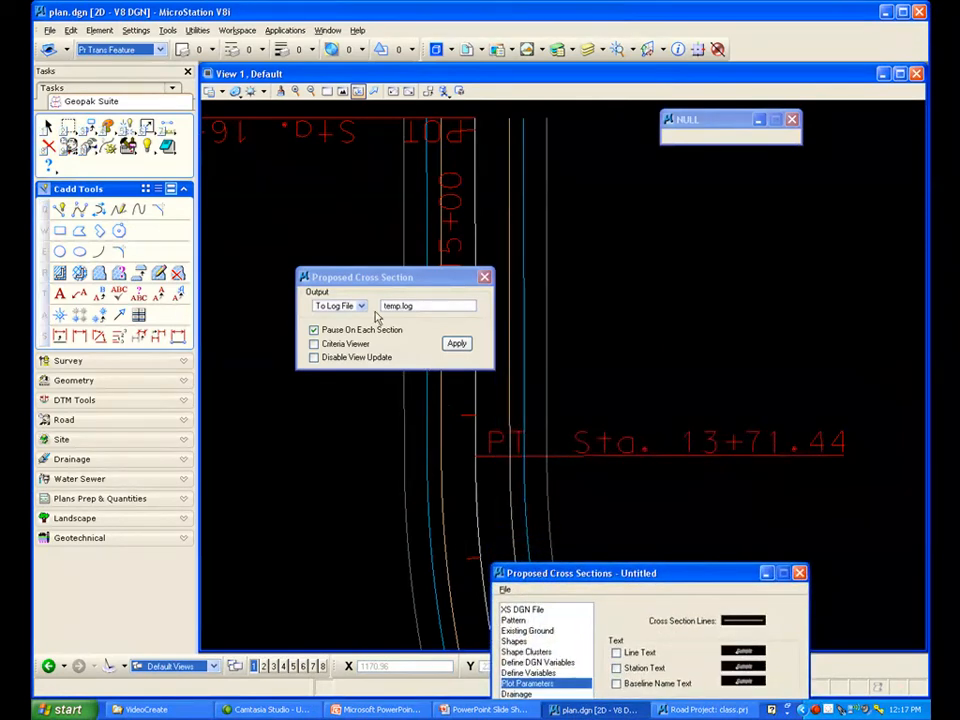
pyautogui.moveTo(380, 277); pyautogui.dragTo(685, 233)
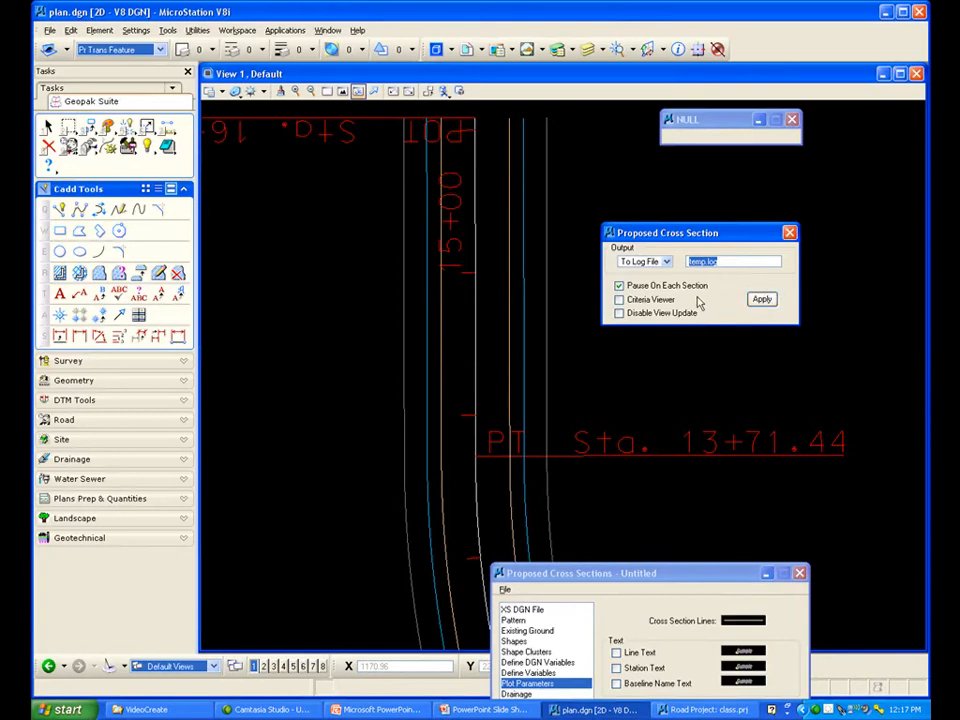
pyautogui.click(762, 300)
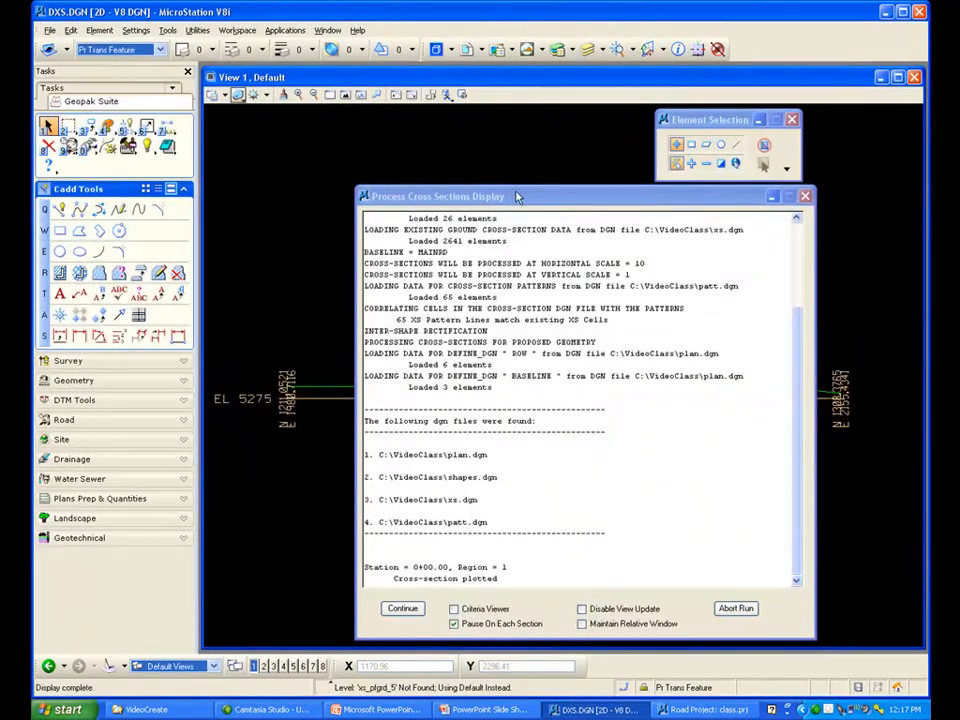
# Examine the MAINRD cross section plotted at station 0+00.00, including its pavement and R.O.W. lines, and abort the run
pyautogui.moveTo(522, 196); pyautogui.dragTo(510, 365)
pyautogui.moveTo(502, 494); pyautogui.dragTo(508, 485)
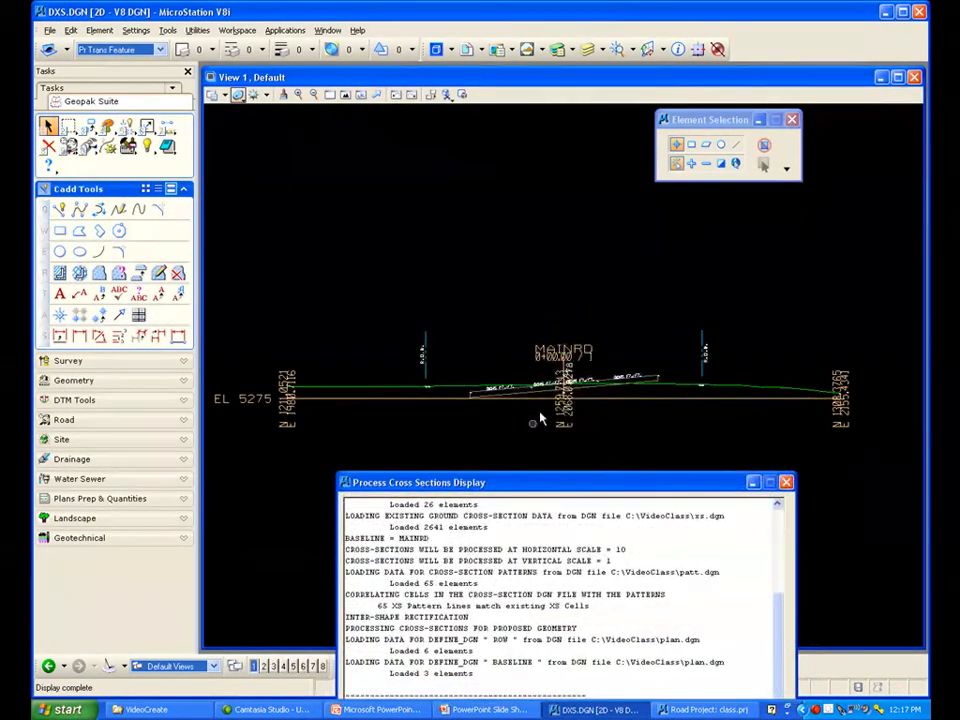
pyautogui.scroll(4, 502, 359)
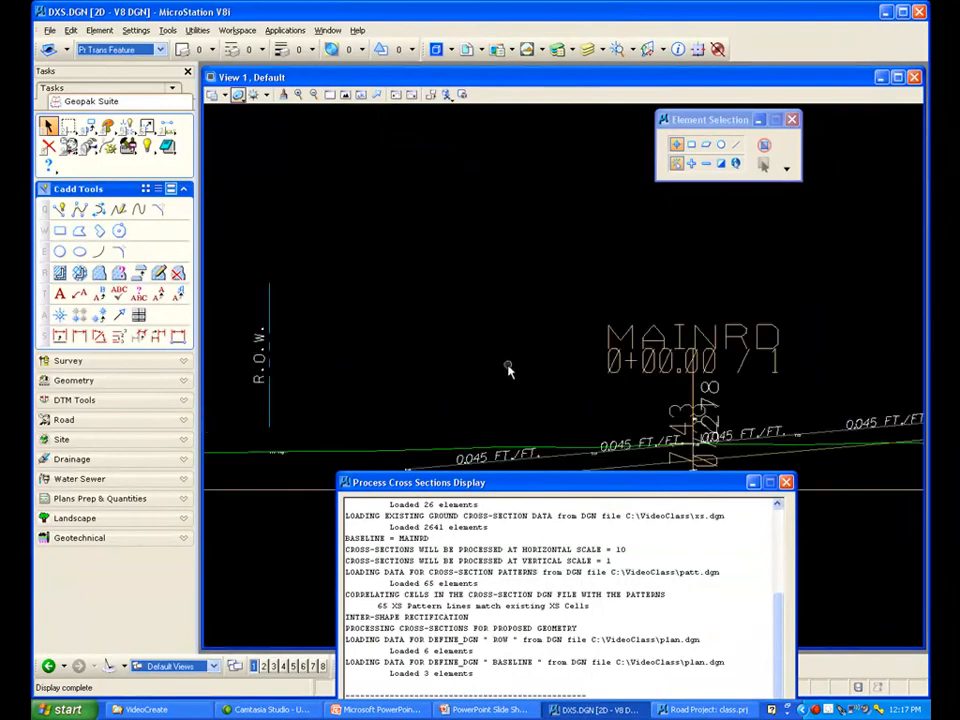
pyautogui.moveTo(590, 485); pyautogui.dragTo(583, 522)
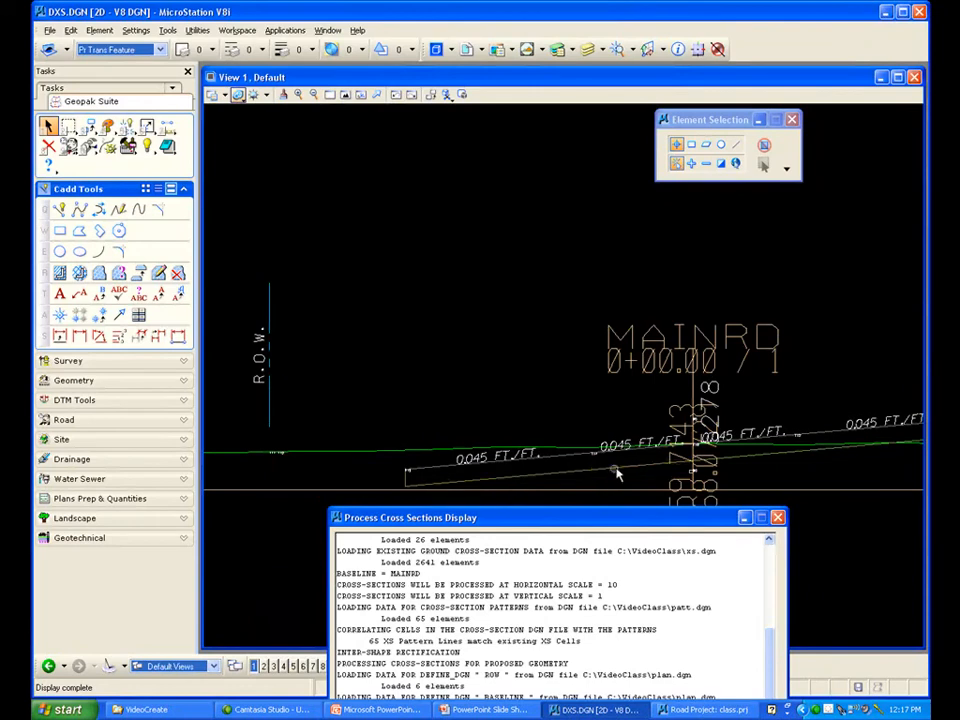
pyautogui.moveTo(590, 524); pyautogui.dragTo(602, 214)
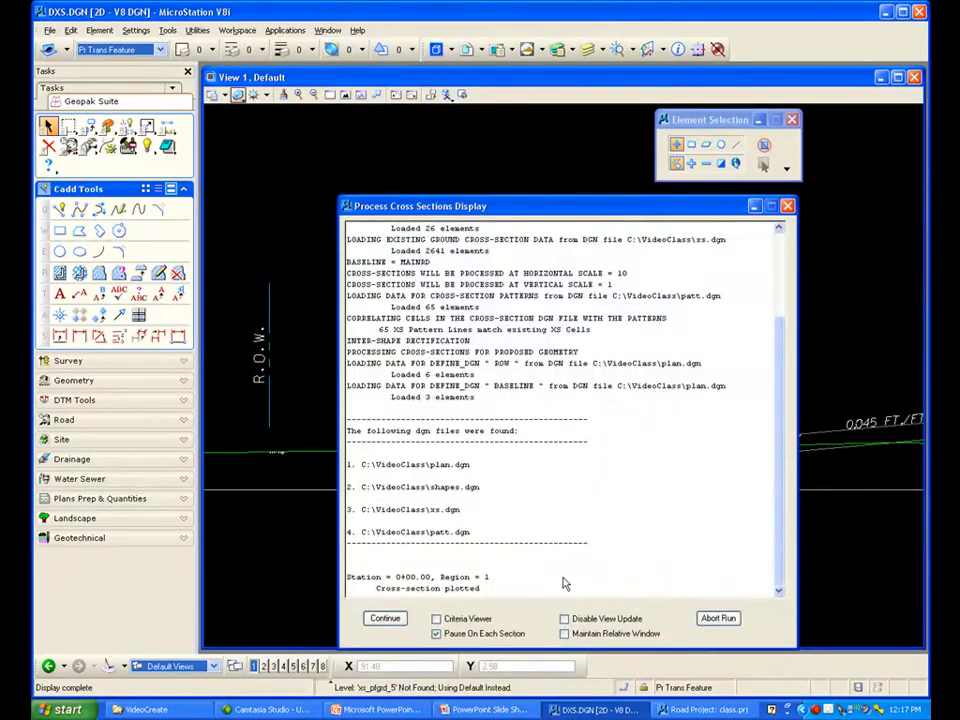
pyautogui.click(716, 619)
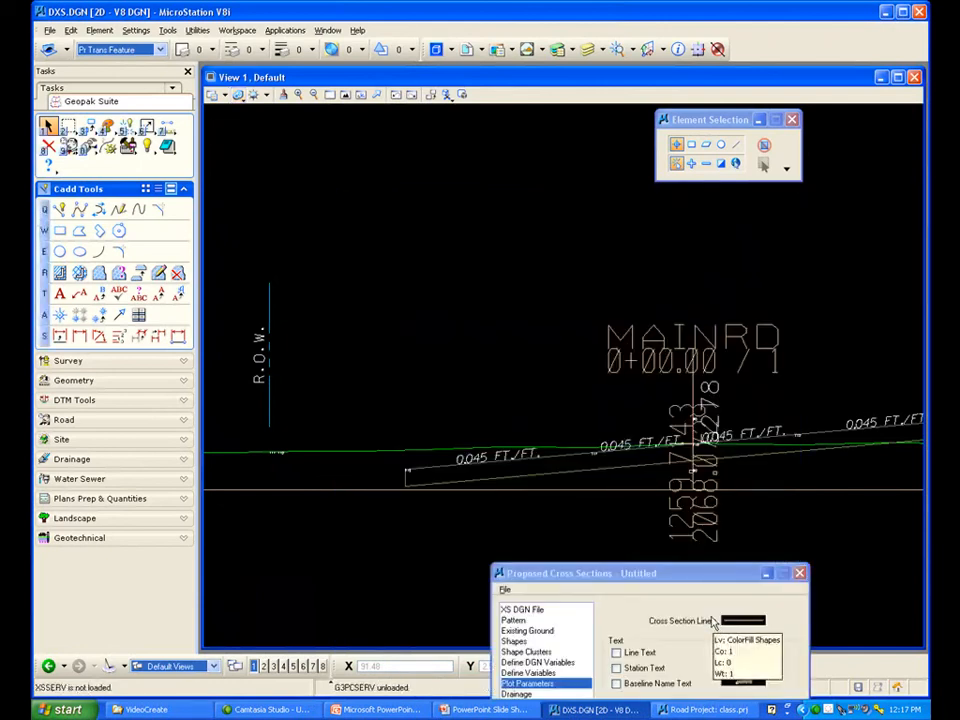
# Undo all changes in DXS.DGN to remove the plotted proposed cross section elements
pyautogui.click(71, 31)
pyautogui.moveTo(94, 61)
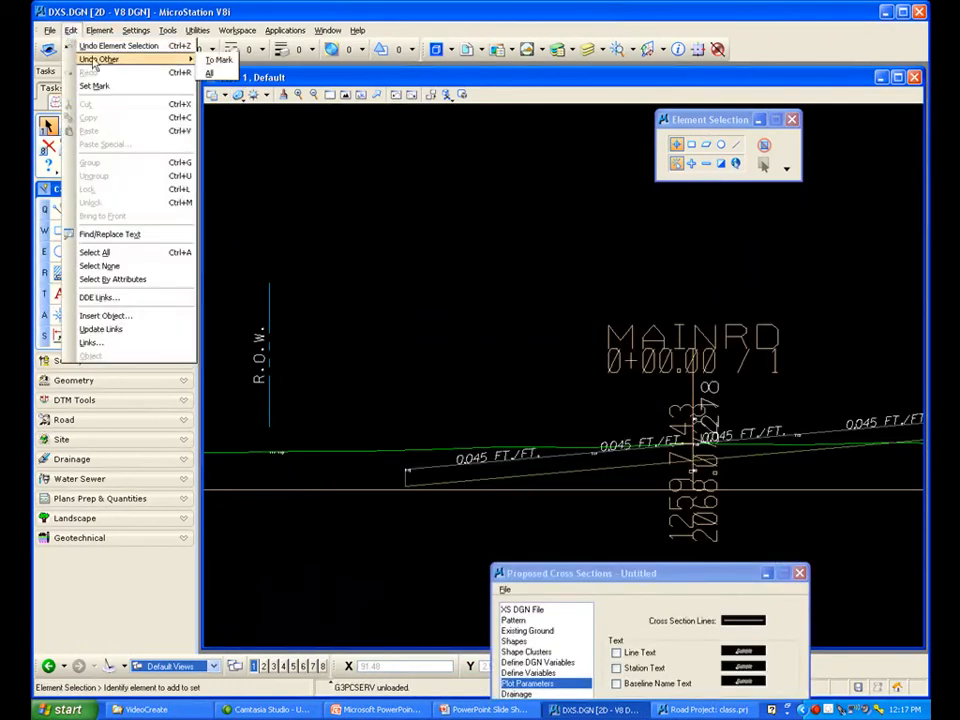
pyautogui.click(208, 72)
pyautogui.click(425, 291)
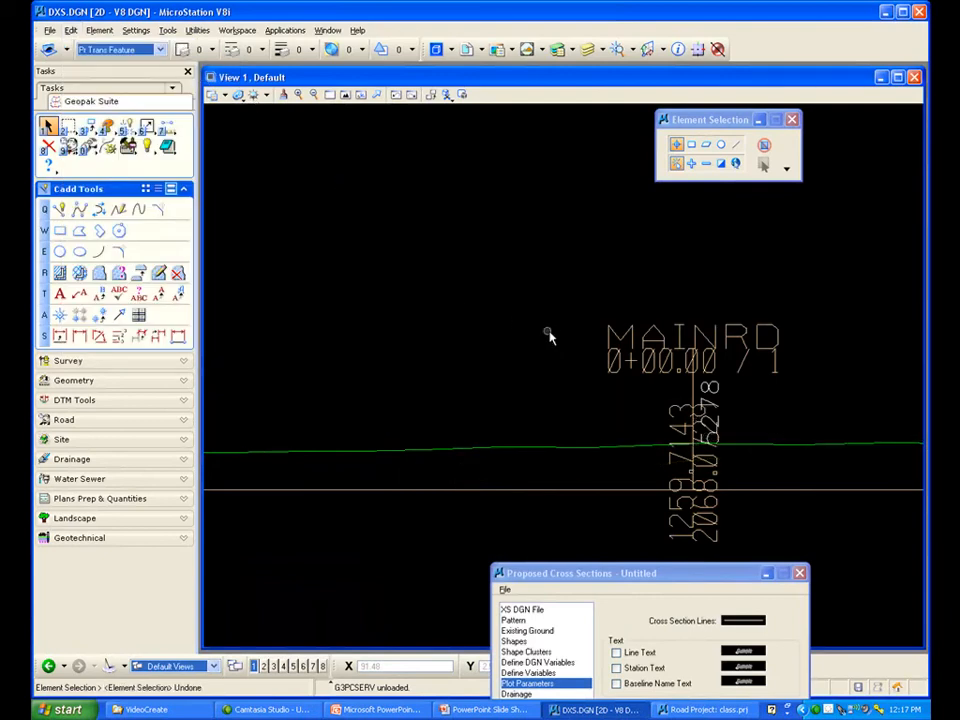
# Add the cb01.e Type II curb and gutter criteria file to the LT side slope condition of the MAINRD shape cluster
pyautogui.moveTo(597, 576); pyautogui.dragTo(401, 190)
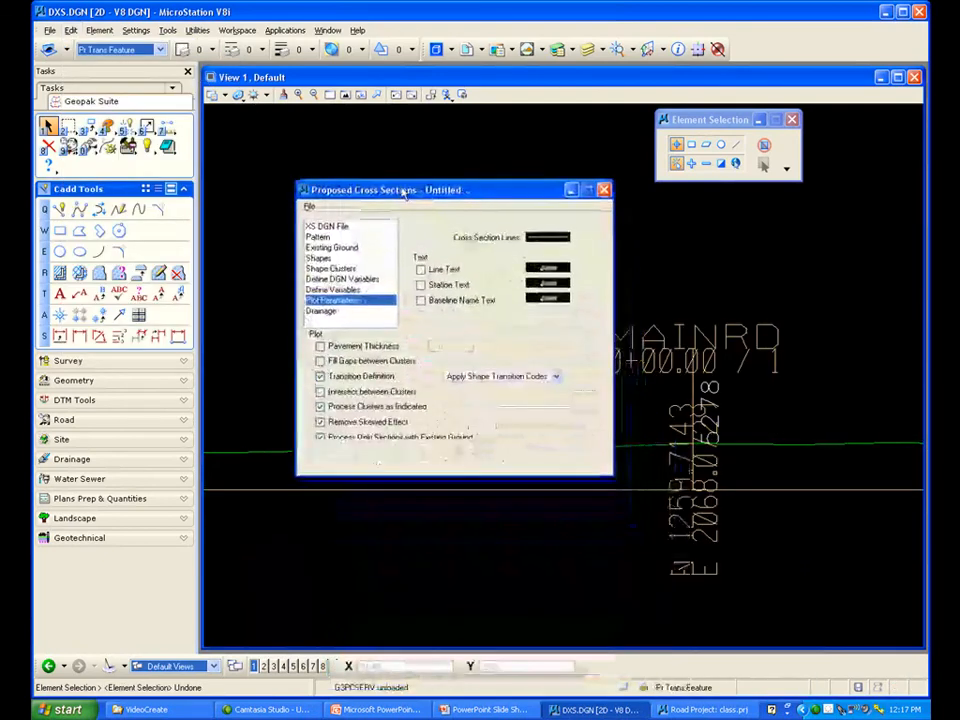
pyautogui.click(340, 266)
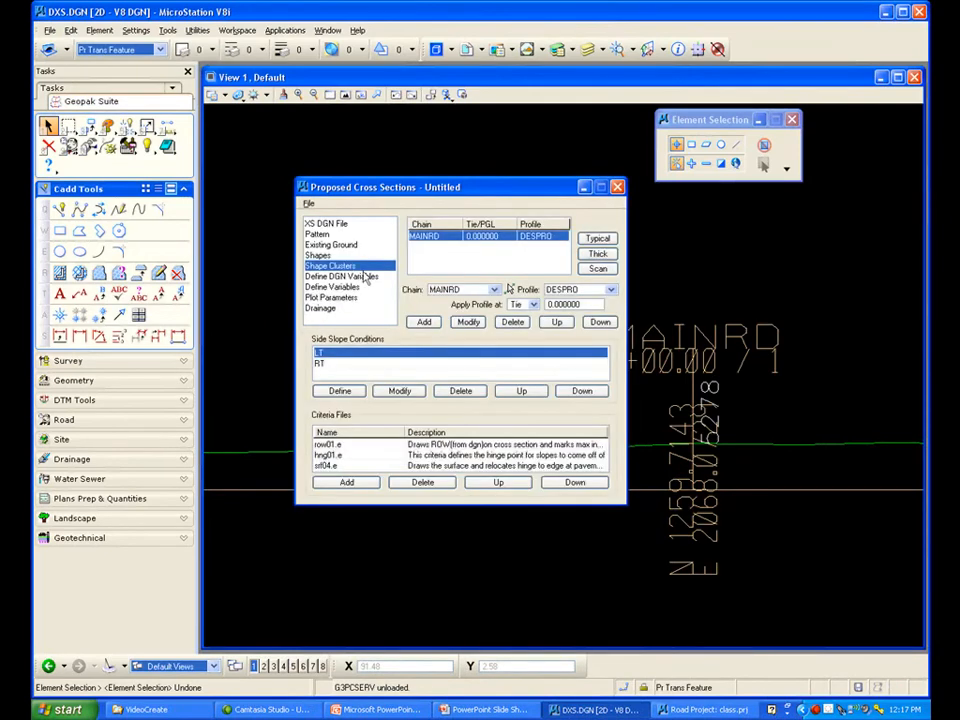
pyautogui.click(346, 483)
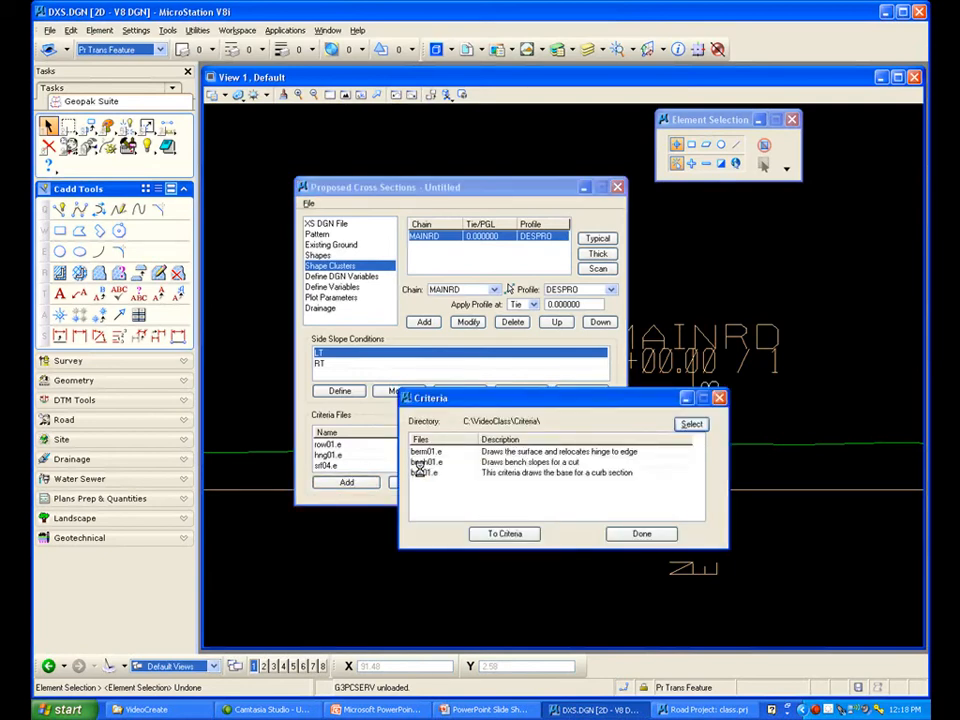
pyautogui.scroll(-8, 700, 485)
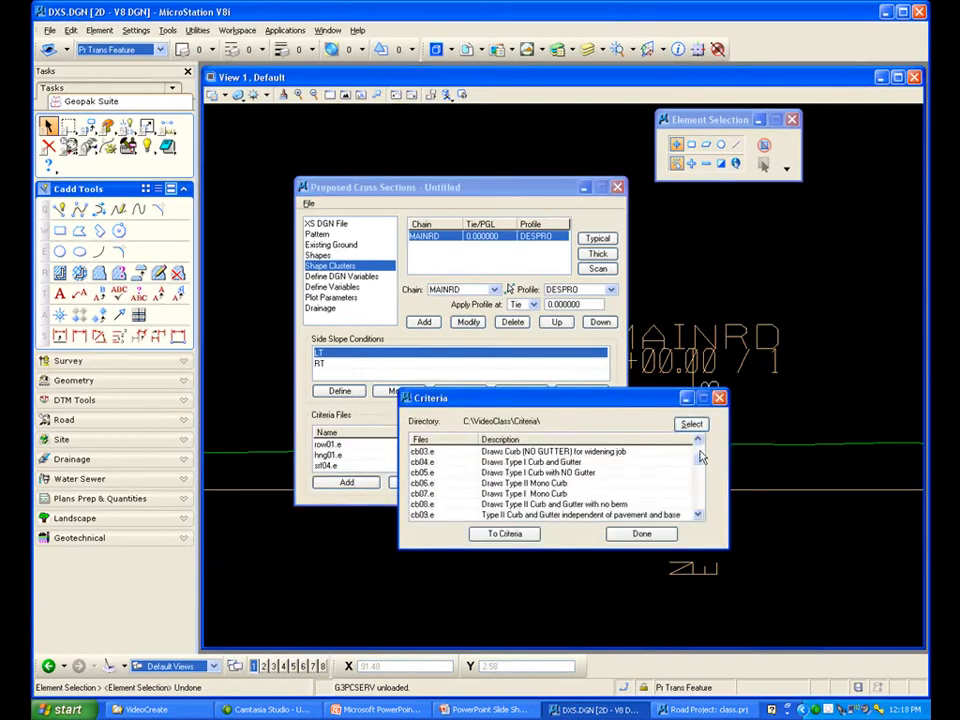
pyautogui.scroll(3, 695, 460)
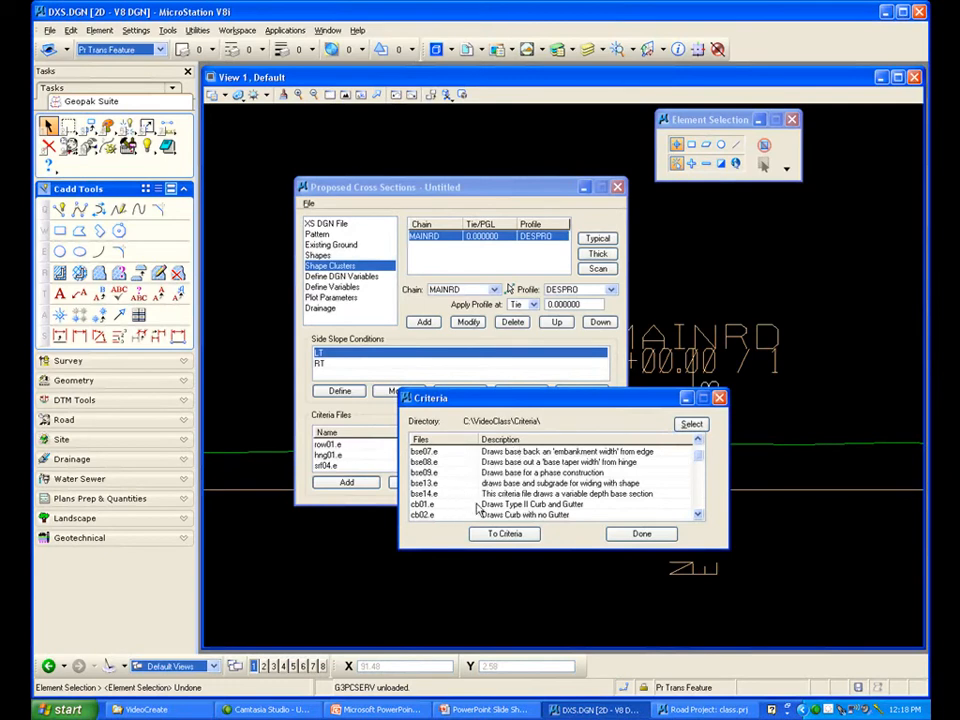
pyautogui.click(512, 507)
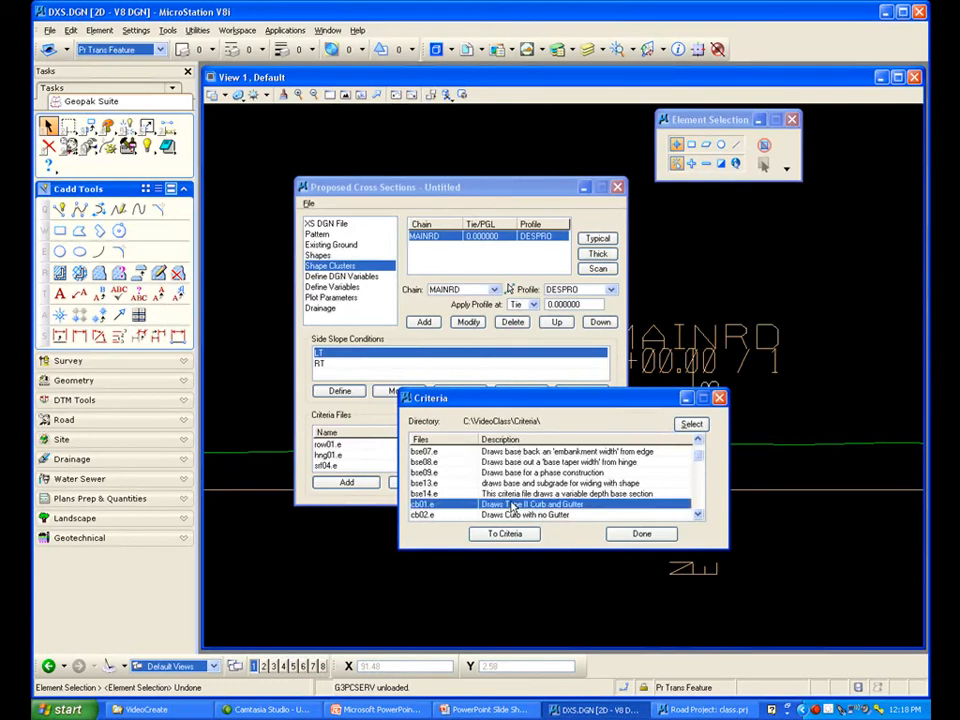
pyautogui.click(505, 534)
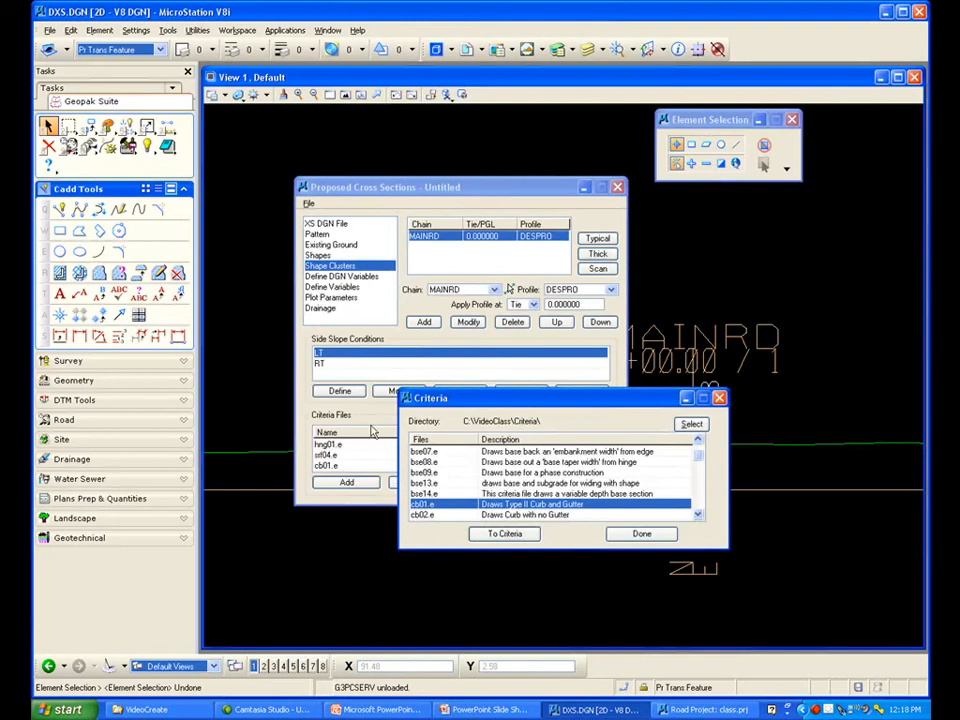
# Add the cb01.e criteria file to the RT side slope condition and close the criteria list
pyautogui.click(325, 363)
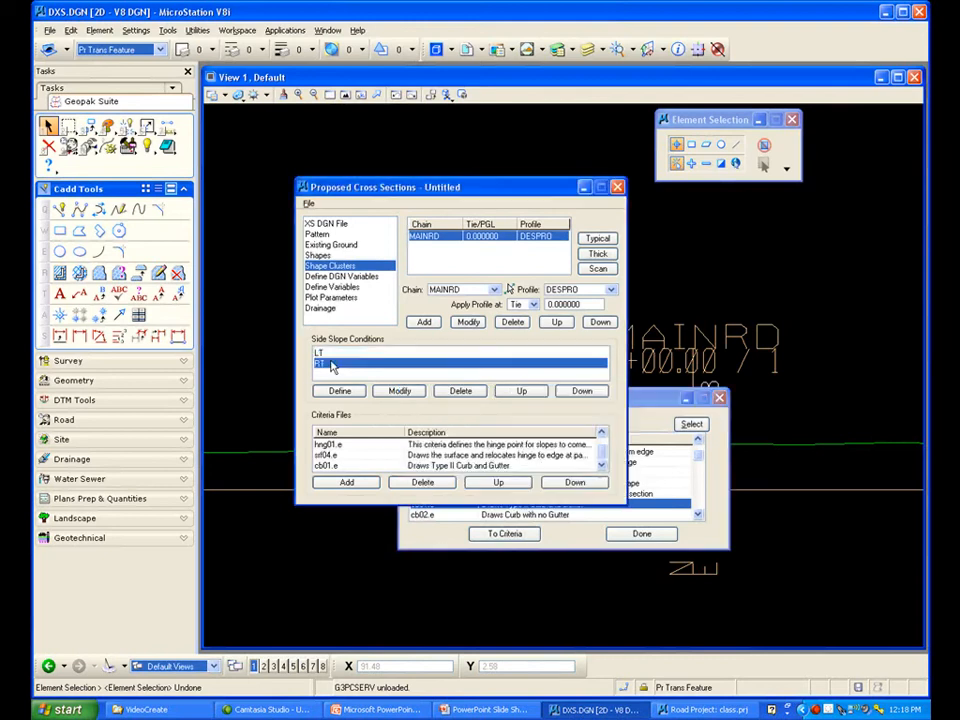
pyautogui.click(517, 536)
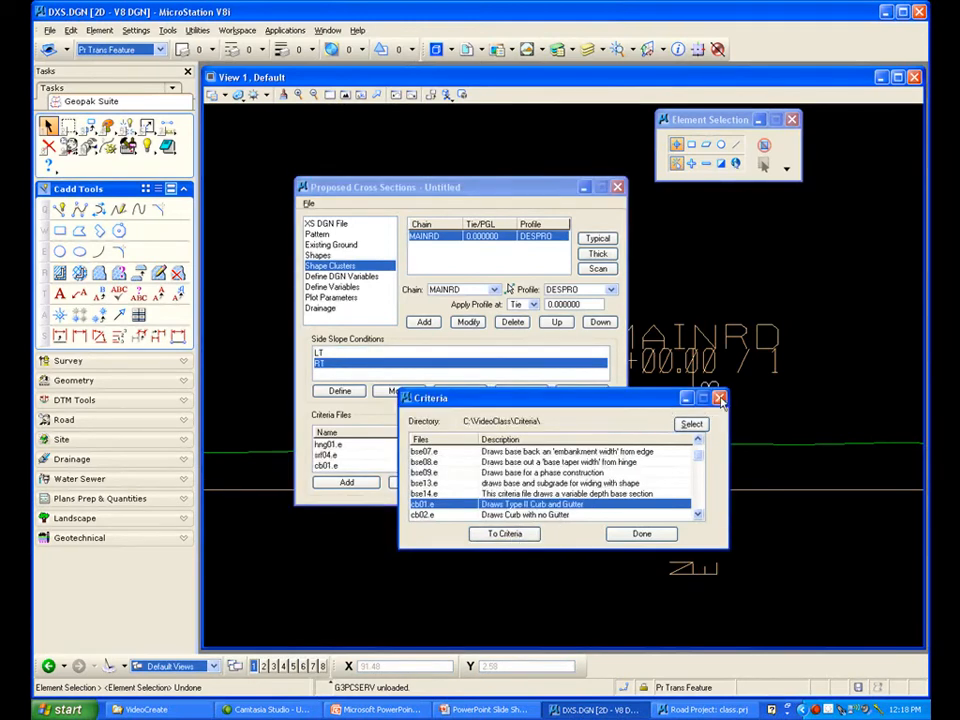
pyautogui.click(634, 532)
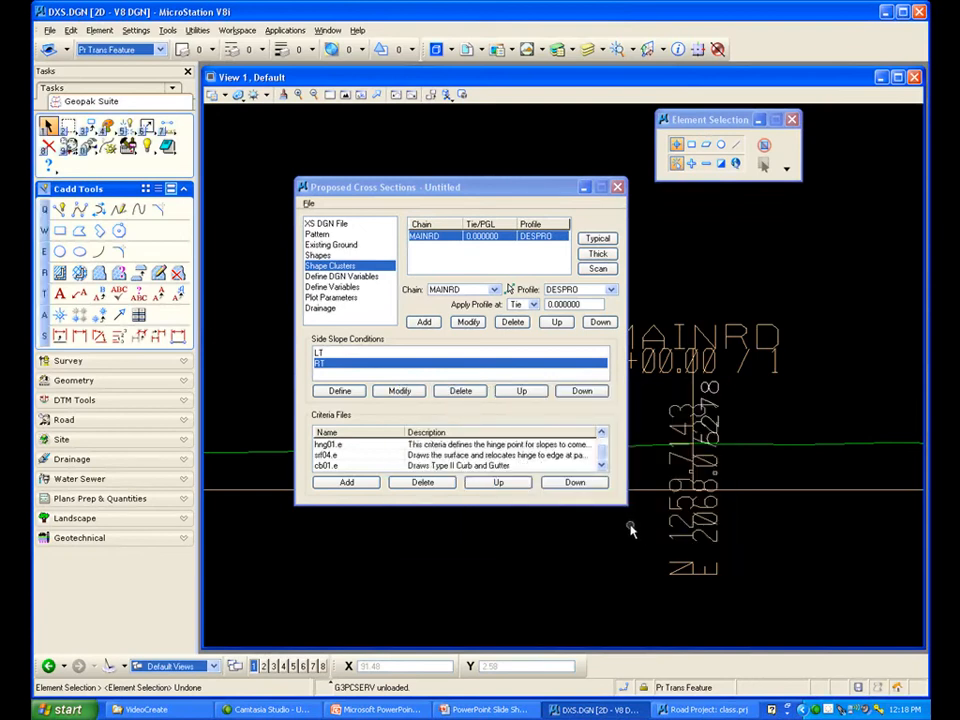
# List the undefined variable names and add the variable berm slope with a value of 99:1
pyautogui.moveTo(429, 192); pyautogui.dragTo(443, 158)
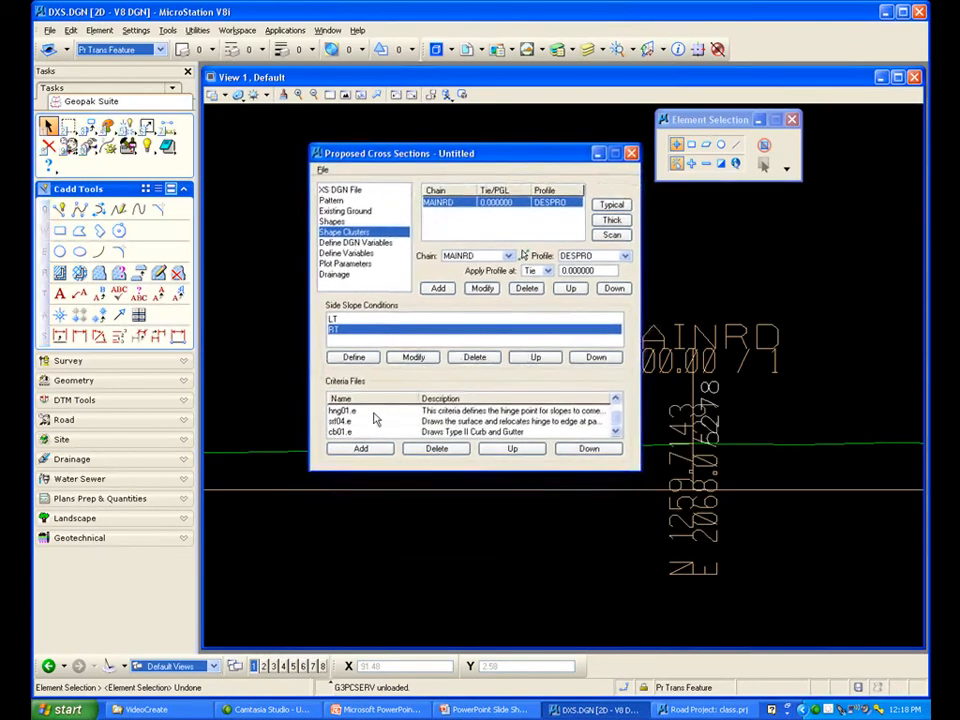
pyautogui.click(362, 244)
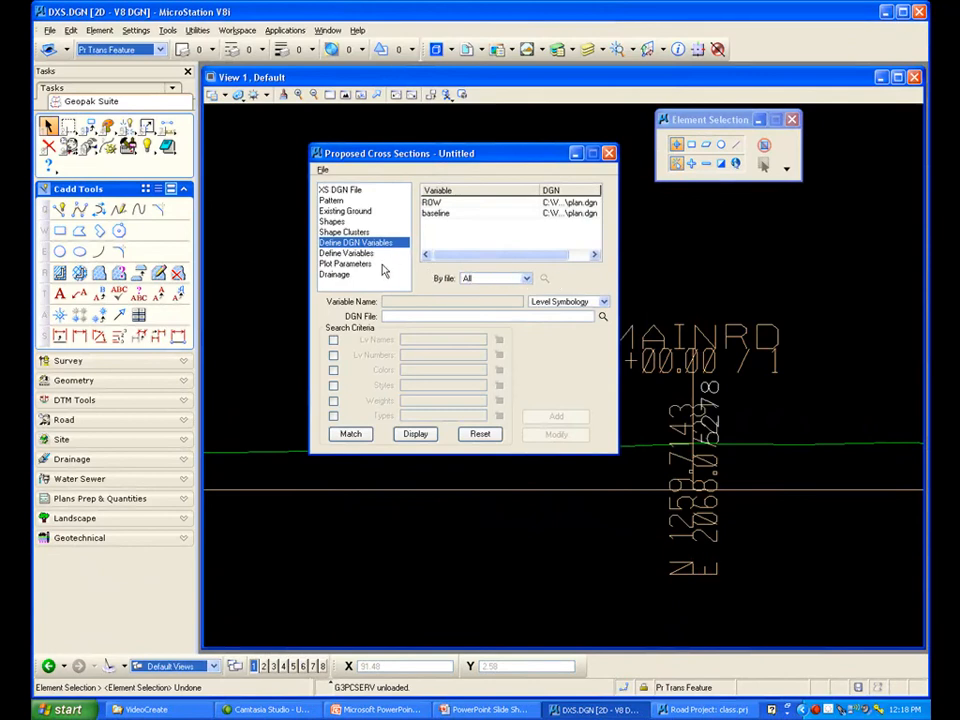
pyautogui.click(350, 253)
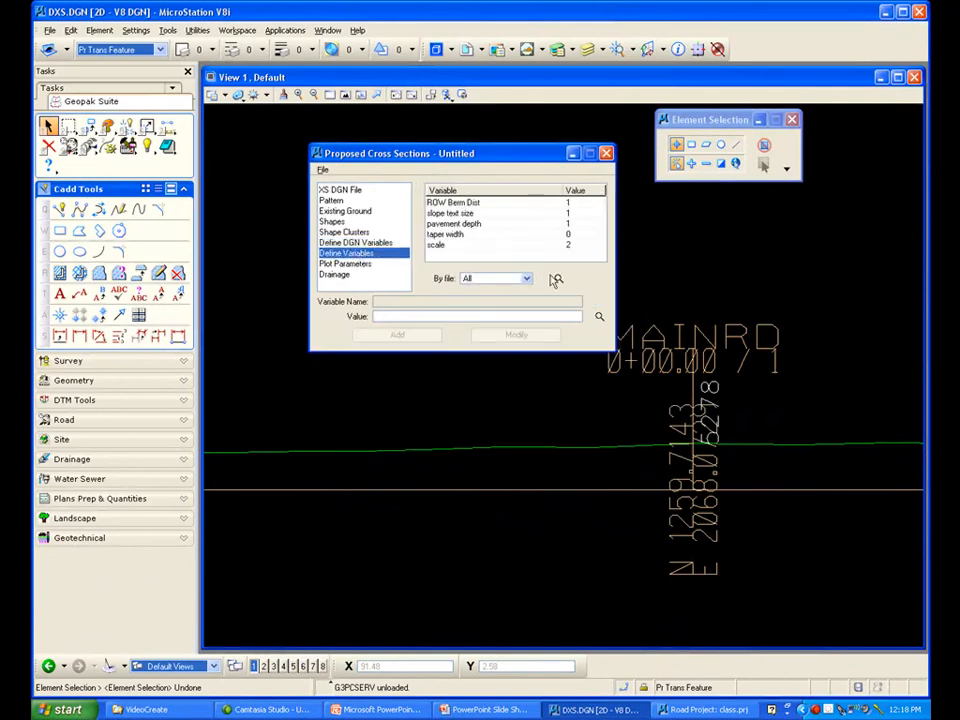
pyautogui.click(557, 280)
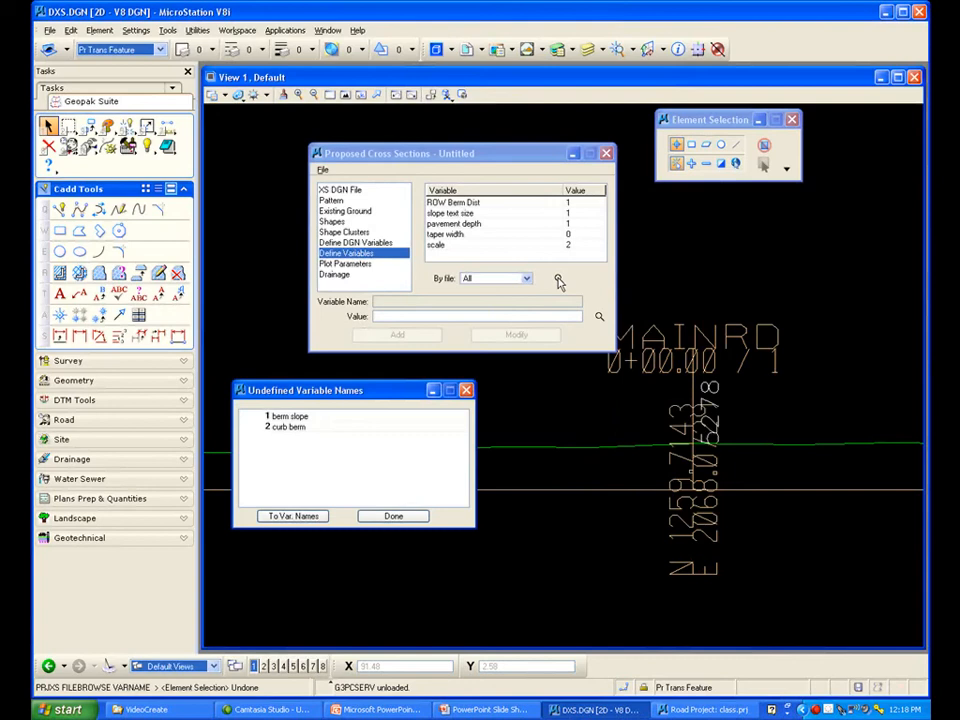
pyautogui.moveTo(336, 394); pyautogui.dragTo(412, 377)
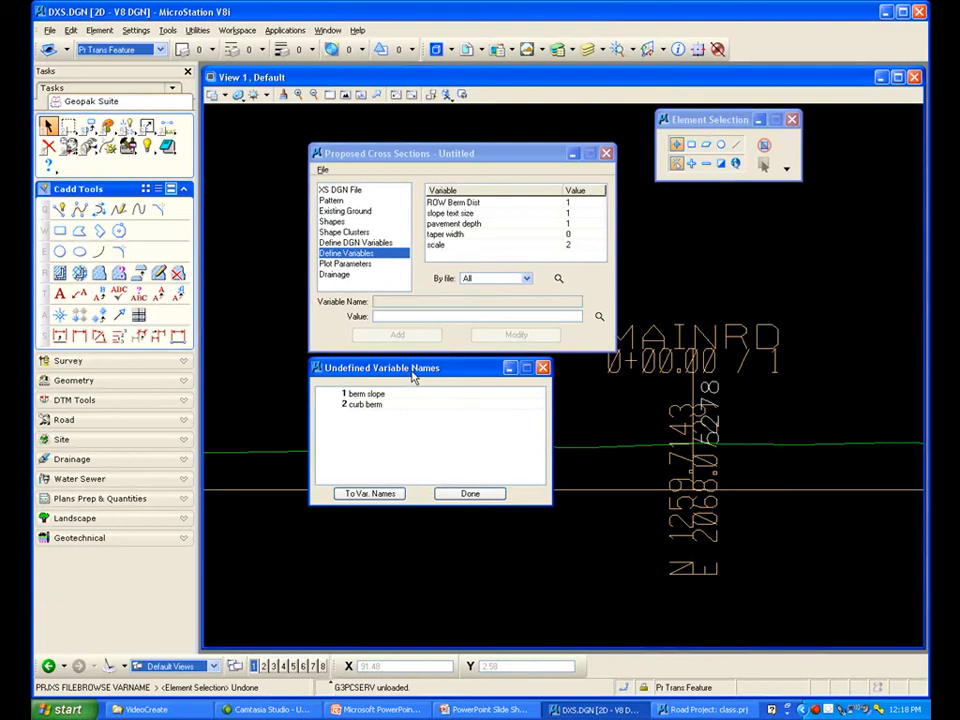
pyautogui.click(382, 394)
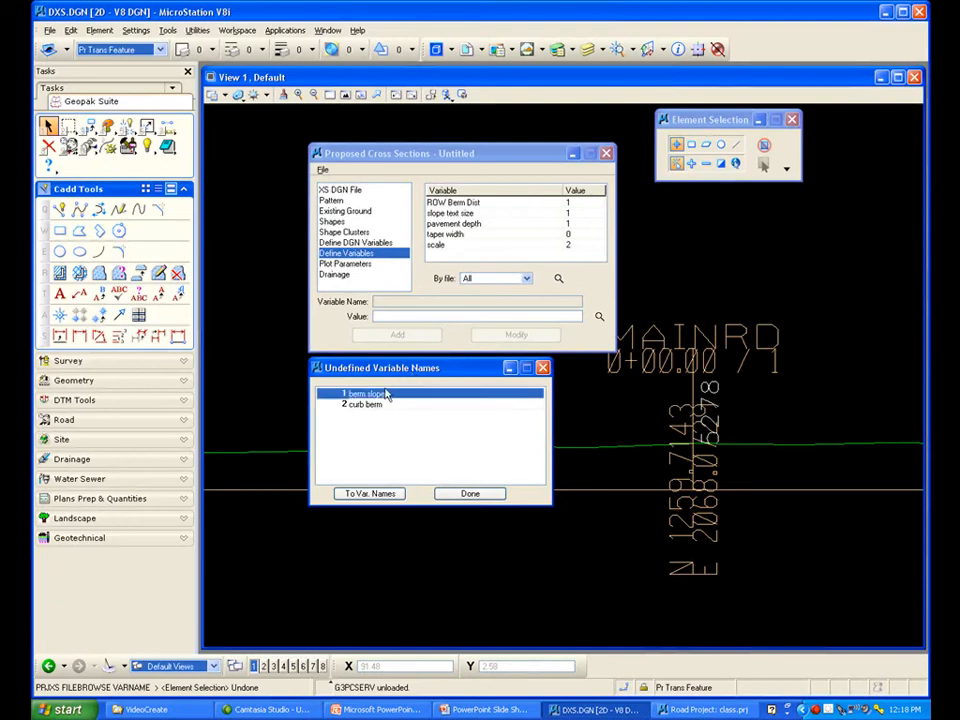
pyautogui.click(370, 494)
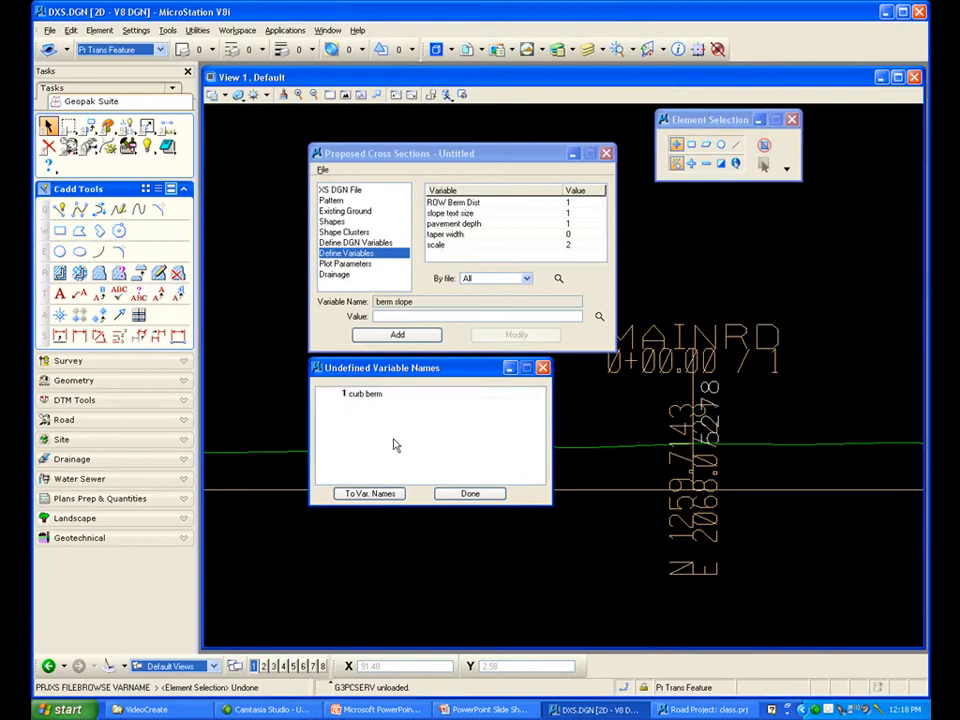
pyautogui.click(386, 317)
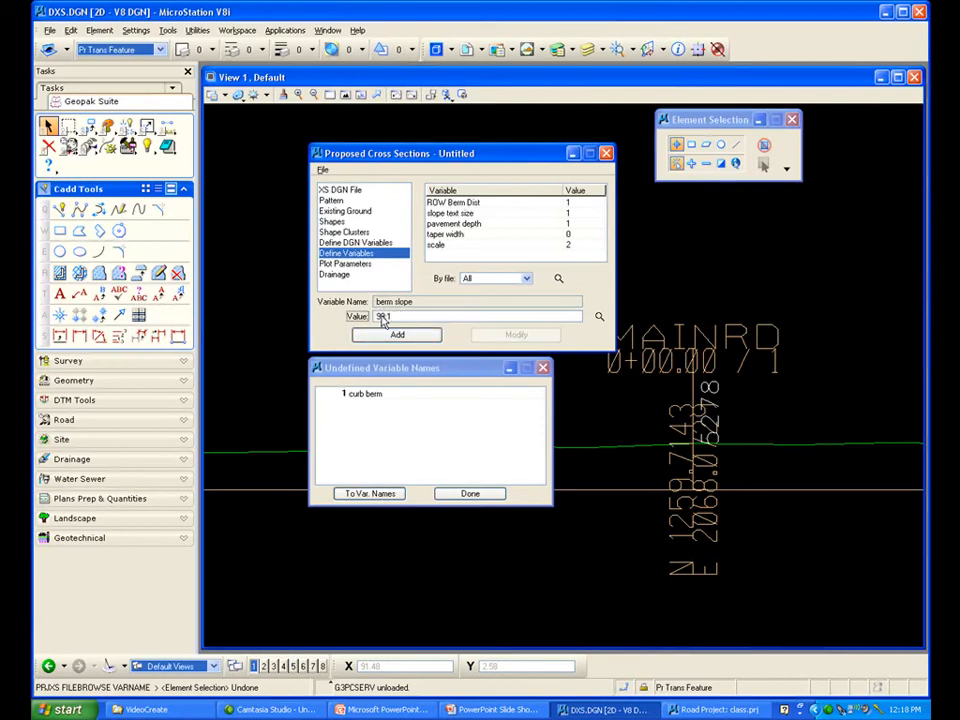
pyautogui.click(399, 338)
# Add the undefined variable curb berm with a value of 3 and close the list of undefined variable names
pyautogui.click(366, 396)
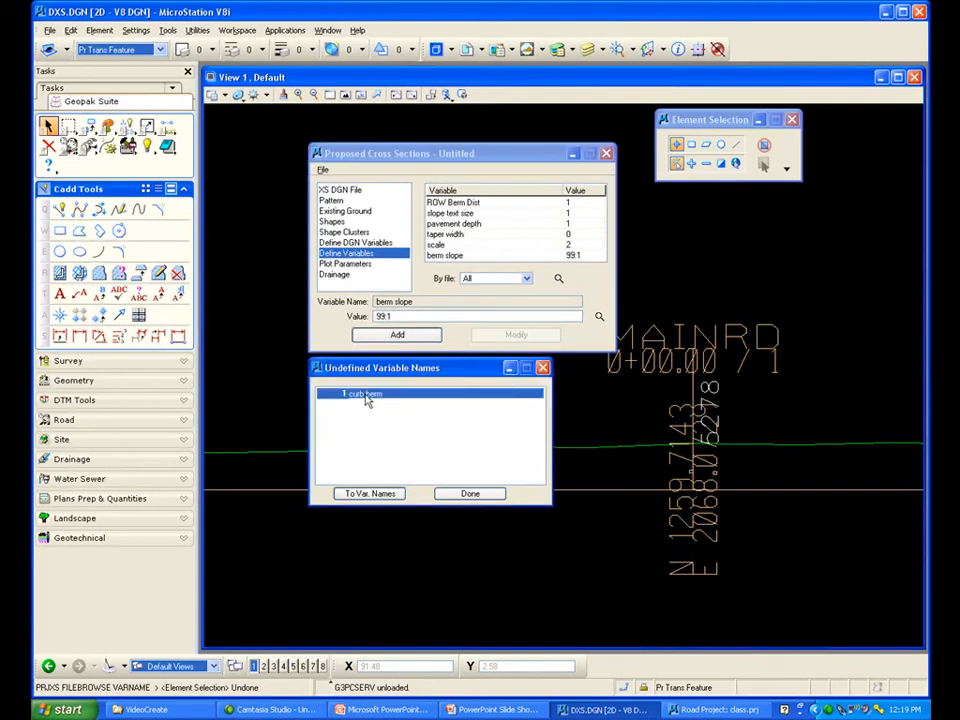
pyautogui.click(369, 494)
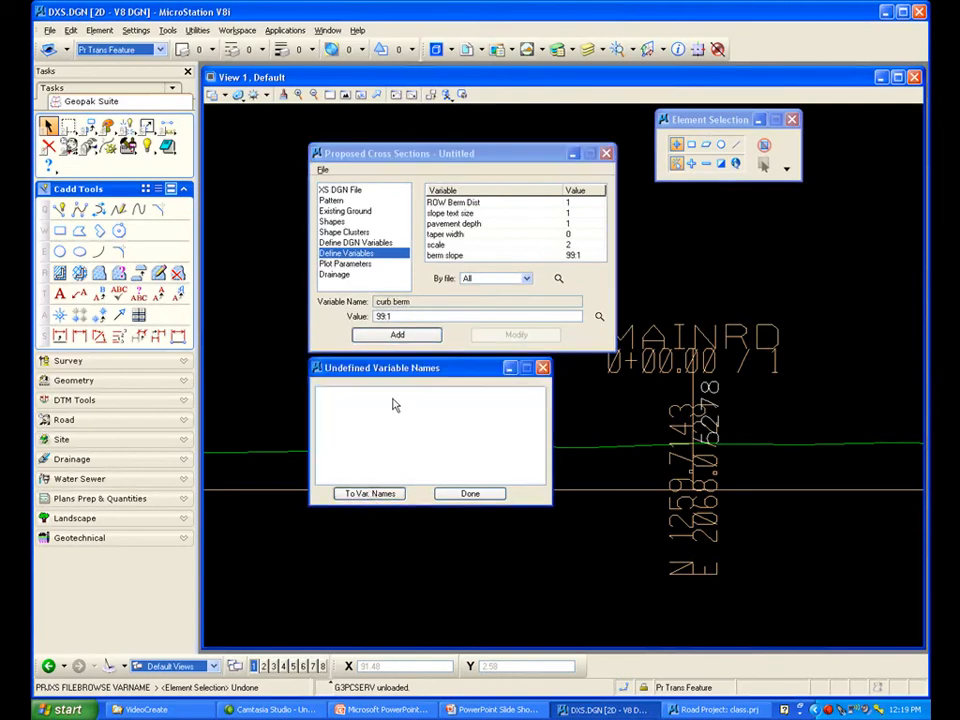
pyautogui.click(469, 494)
pyautogui.click(373, 322)
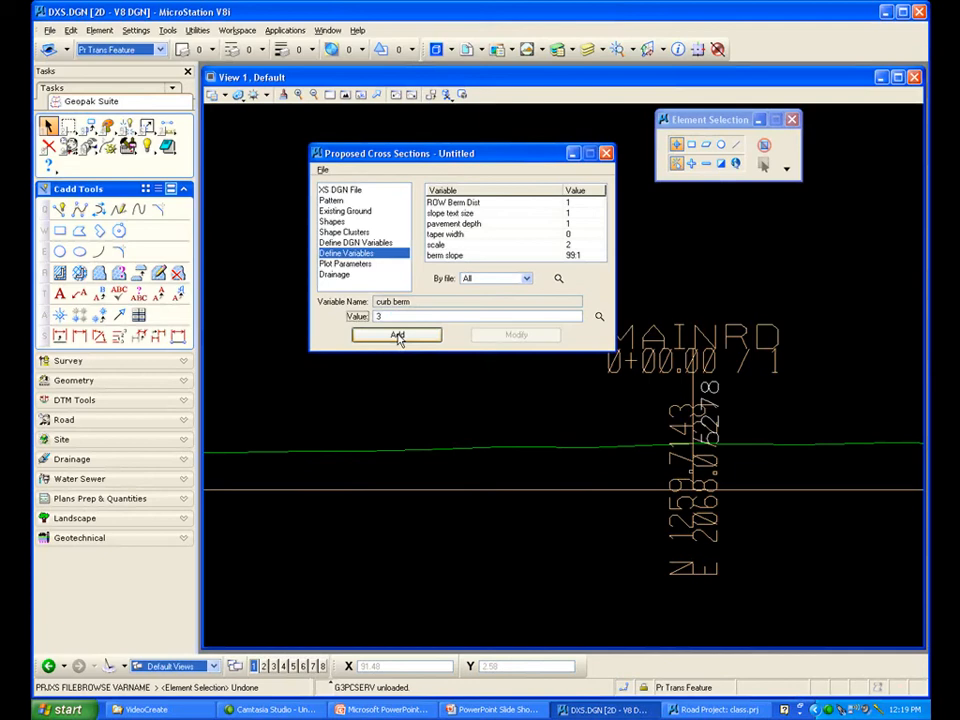
pyautogui.click(400, 337)
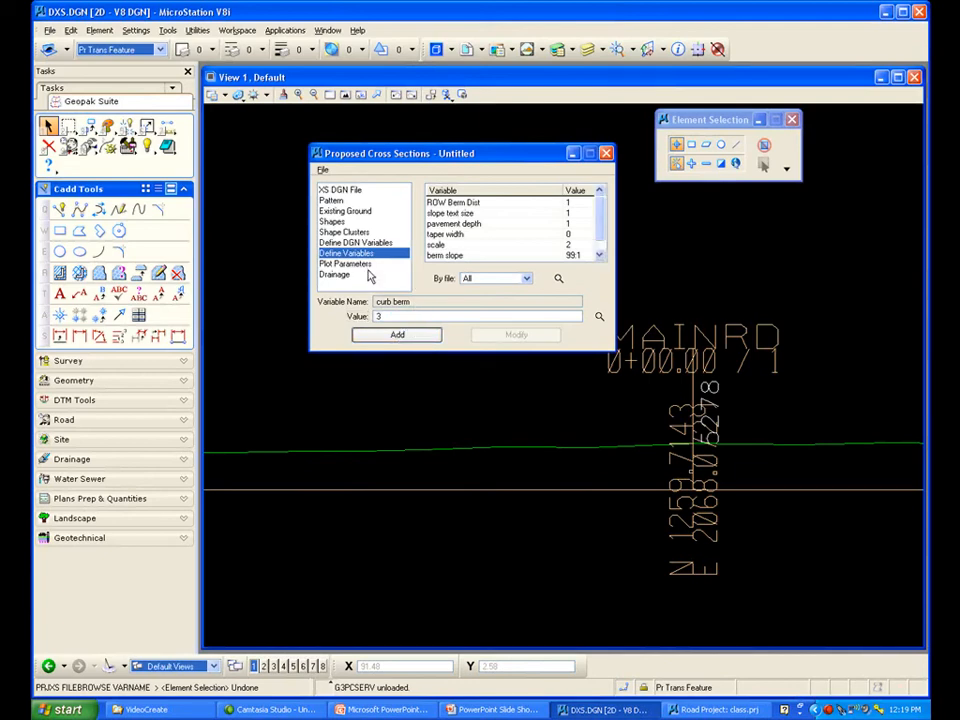
# Run the proposed cross sections with output to temp.log, pausing on each section
pyautogui.click(322, 170)
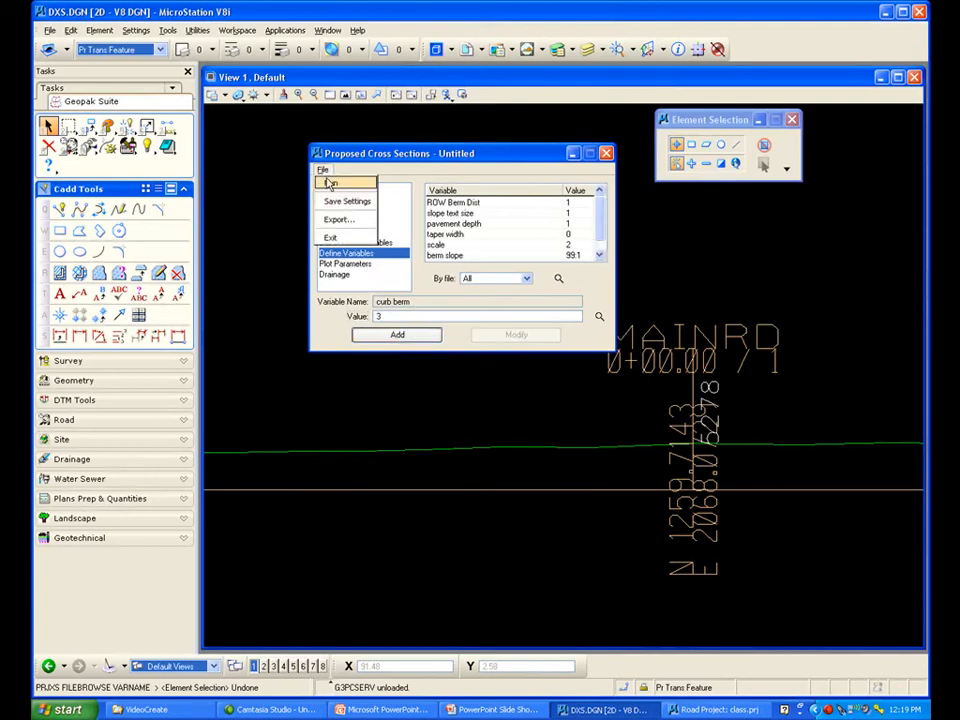
pyautogui.click(322, 170)
pyautogui.click(322, 170)
pyautogui.click(335, 184)
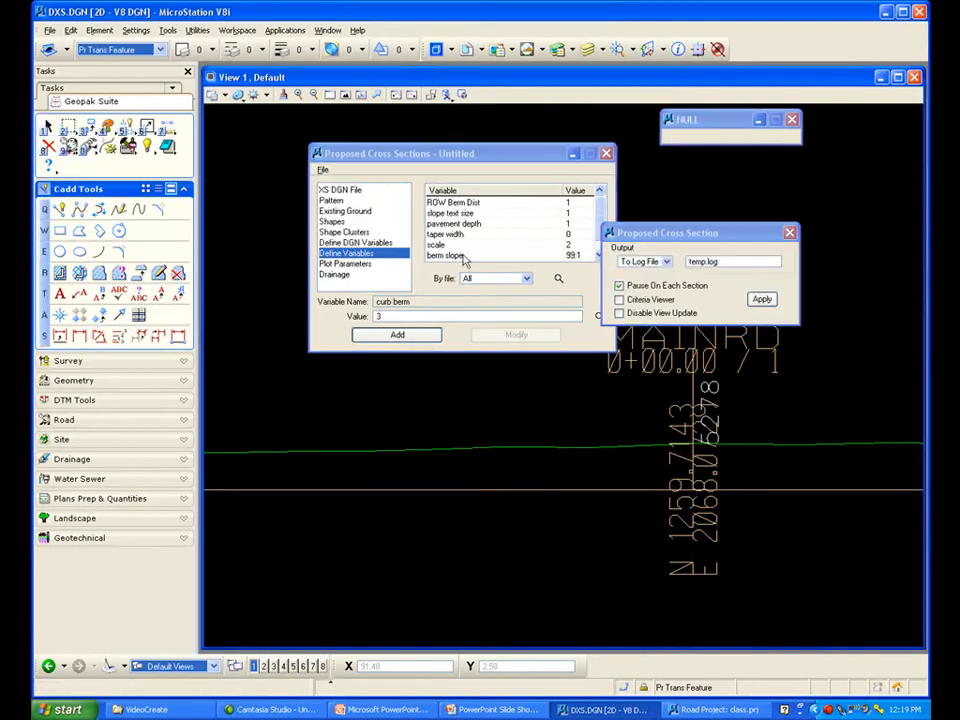
pyautogui.click(762, 300)
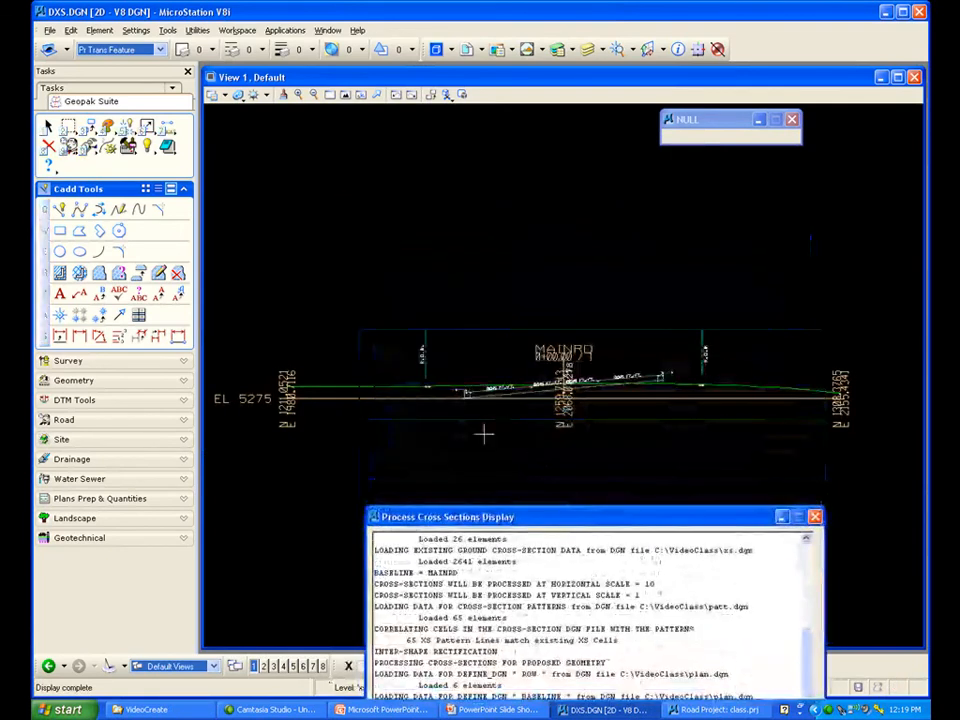
# Examine the curb, gutter and berm drawn at the pavement edge of the 0+00.00 section and abort the run
pyautogui.scroll(5, 456, 410)
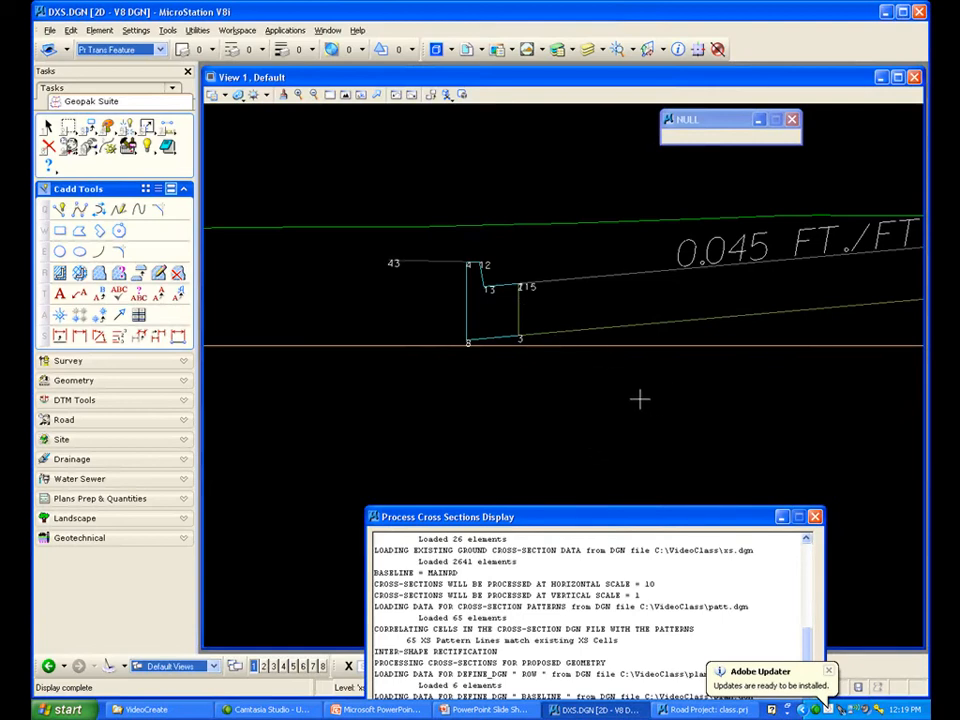
pyautogui.moveTo(562, 516); pyautogui.dragTo(505, 152)
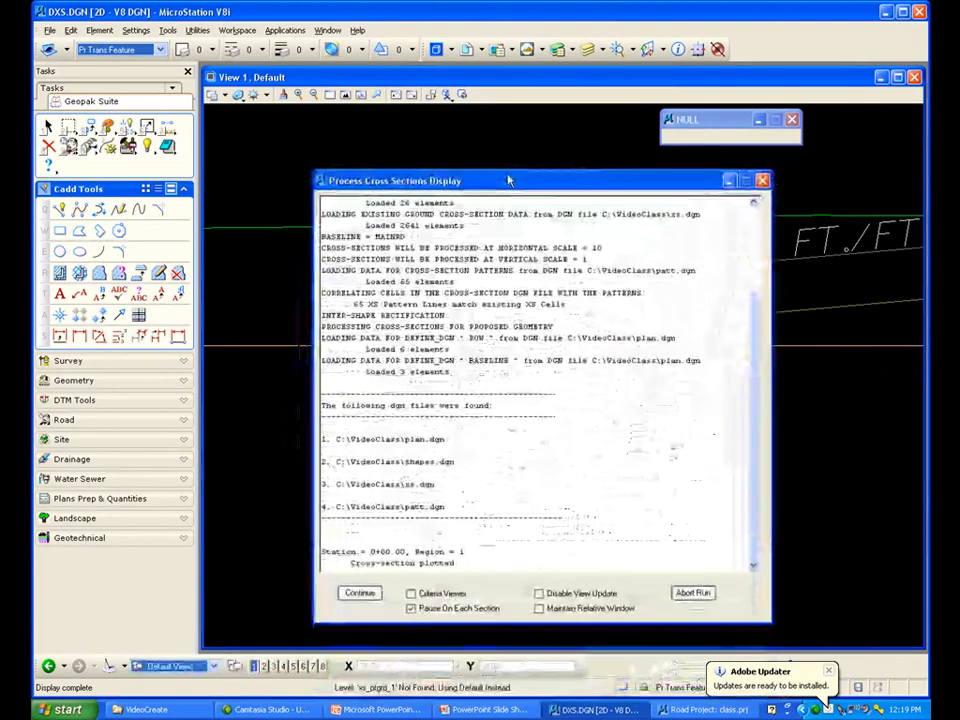
pyautogui.click(690, 593)
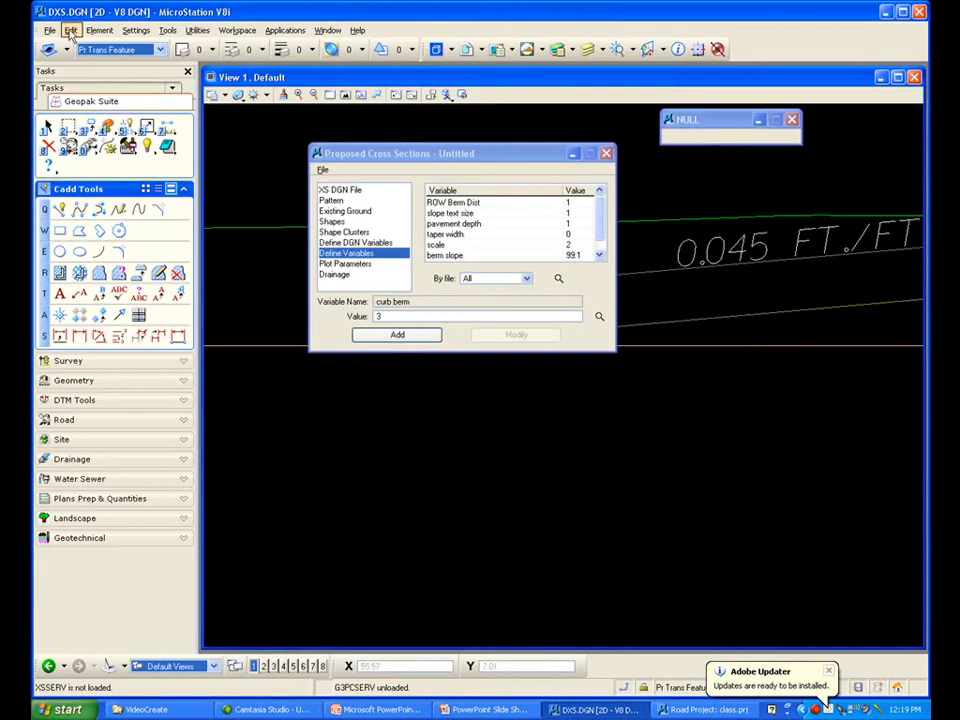
# Undo all changes in DXS.DGN to clear the curb and gutter test section
pyautogui.click(71, 31)
pyautogui.moveTo(110, 59)
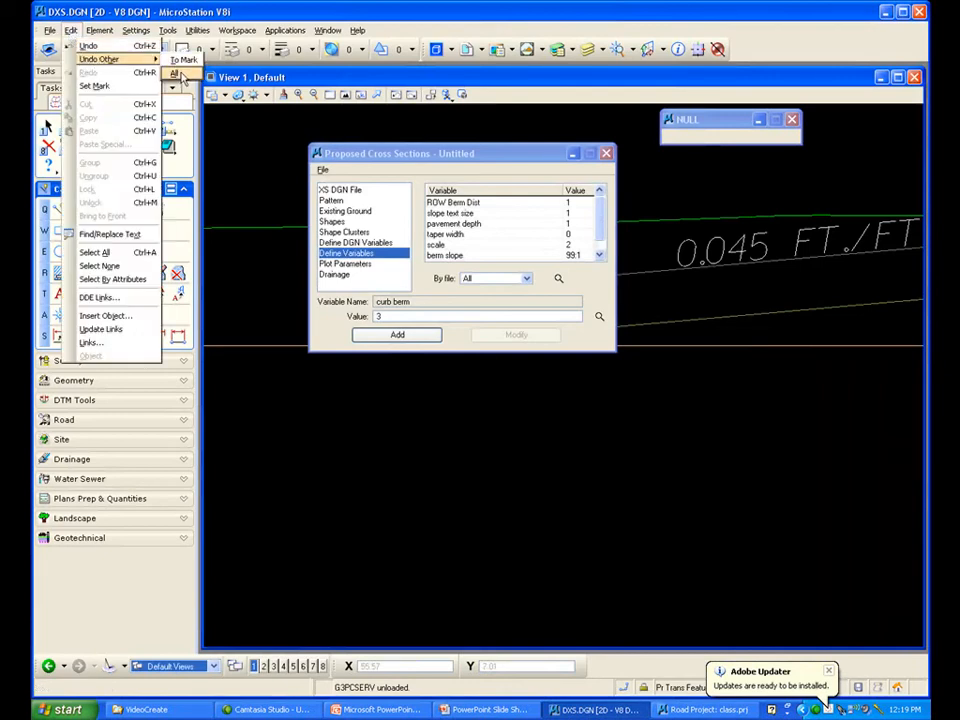
pyautogui.click(179, 76)
pyautogui.click(426, 293)
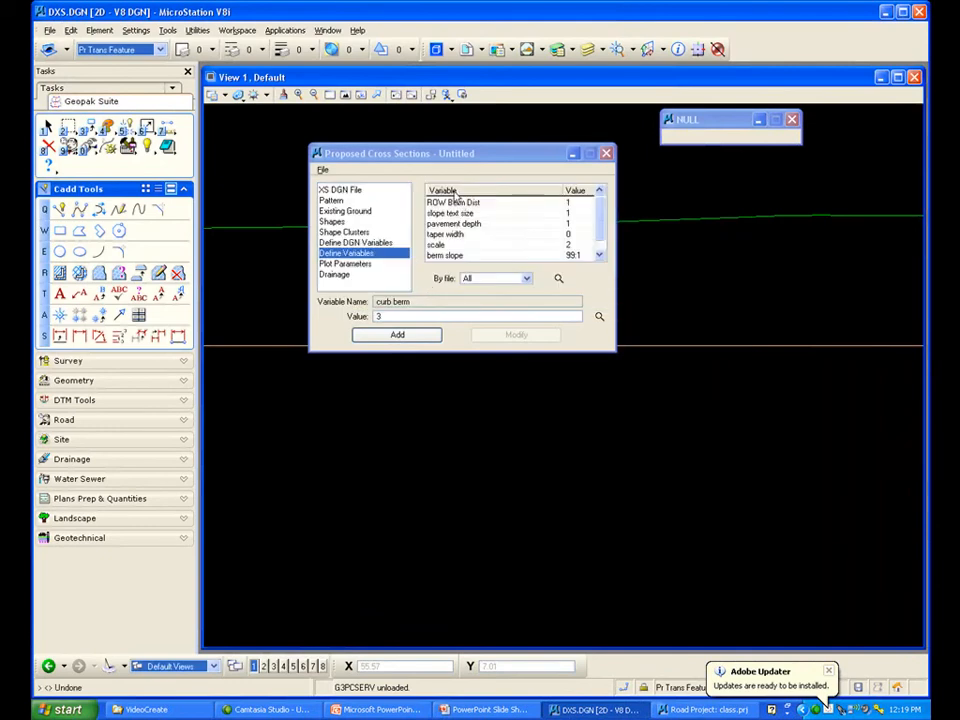
# Add the slp01.e criteria file, which draws slopes from the hinge point to existing ground, to the LT side slope condition of MAINRD
pyautogui.moveTo(468, 164); pyautogui.dragTo(510, 206)
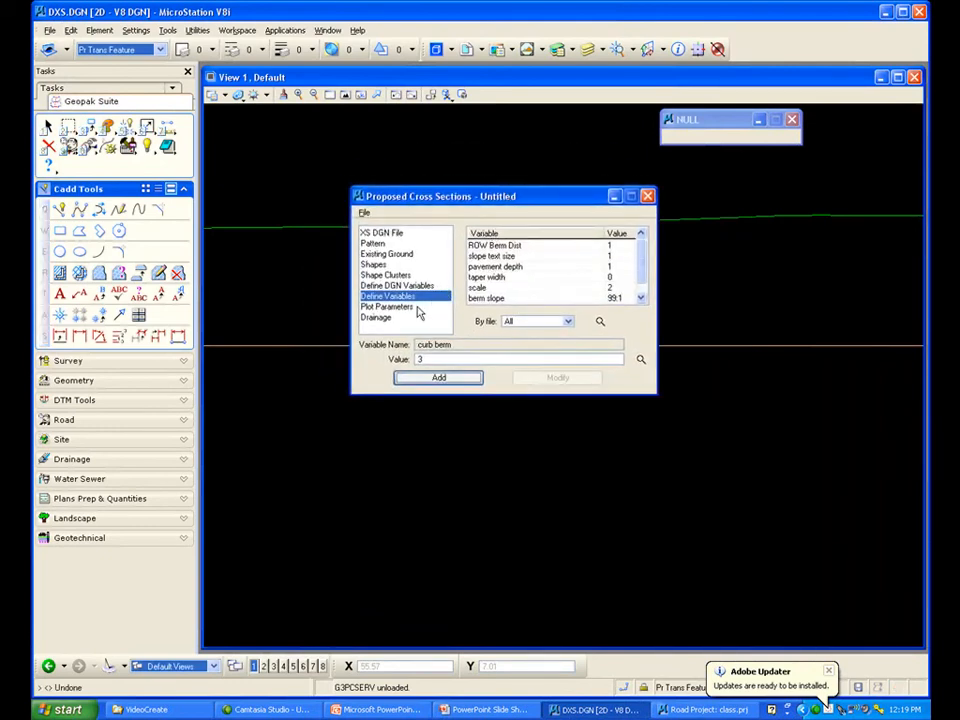
pyautogui.click(398, 274)
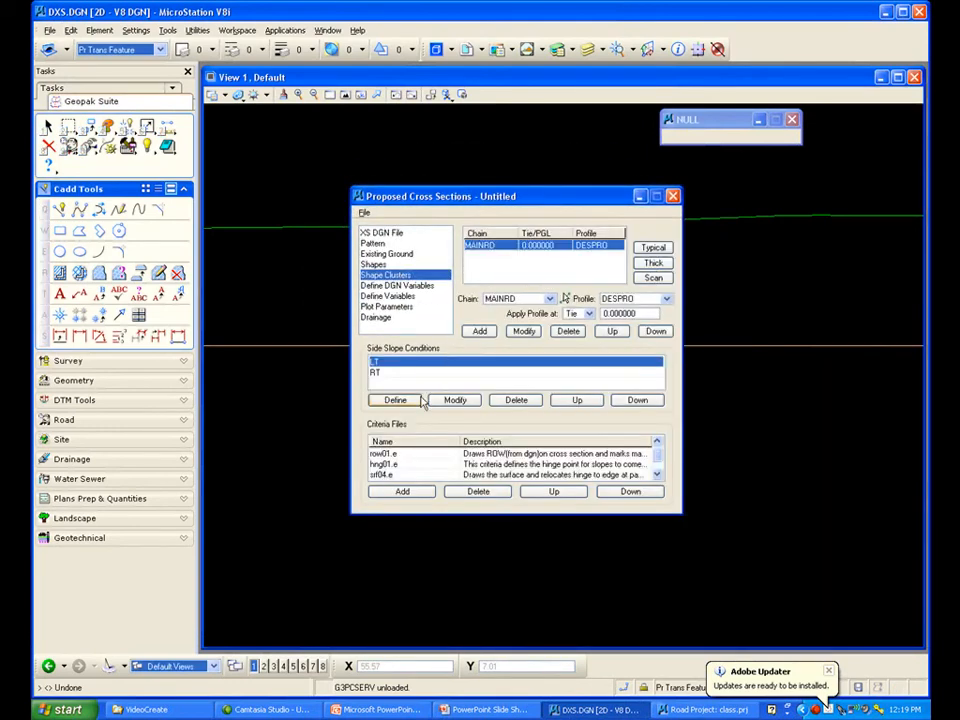
pyautogui.click(402, 491)
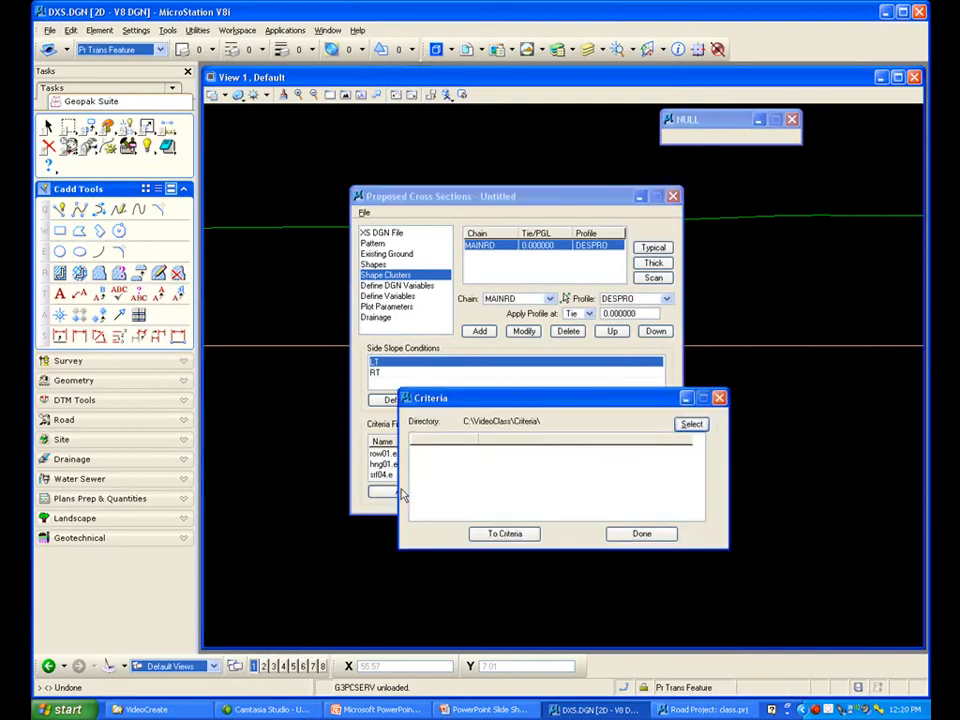
pyautogui.moveTo(477, 407); pyautogui.dragTo(384, 263)
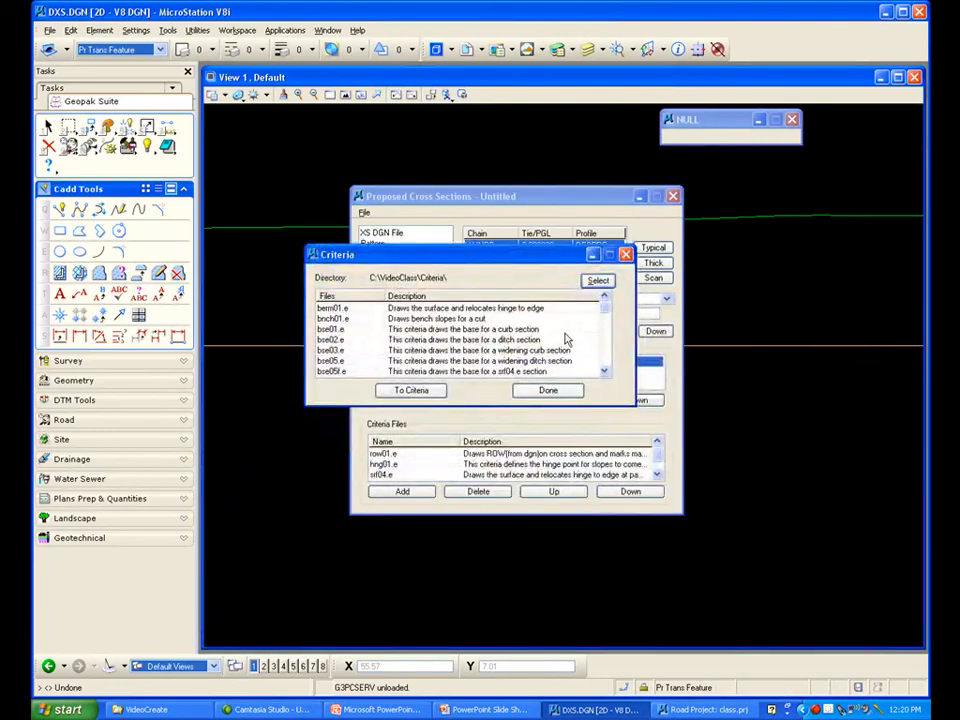
pyautogui.click(605, 345)
pyautogui.click(606, 341)
pyautogui.click(606, 341)
pyautogui.click(606, 342)
pyautogui.click(604, 353)
pyautogui.click(604, 353)
pyautogui.click(606, 343)
pyautogui.click(607, 348)
pyautogui.click(605, 346)
pyautogui.click(605, 346)
pyautogui.click(605, 346)
pyautogui.click(605, 347)
pyautogui.moveTo(606, 343); pyautogui.dragTo(607, 350)
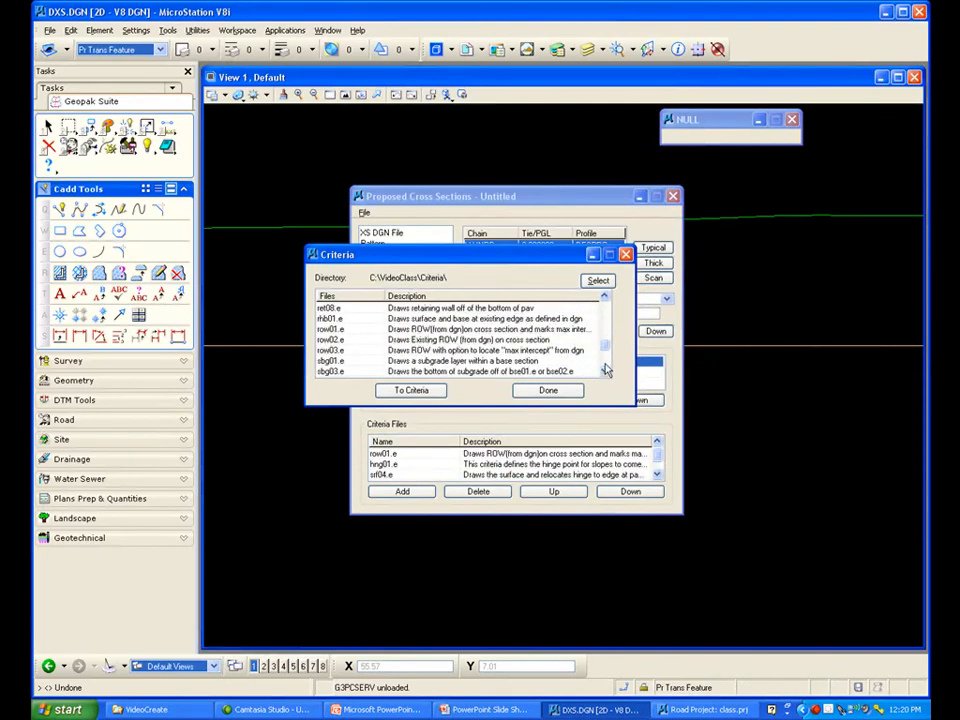
pyautogui.click(604, 368)
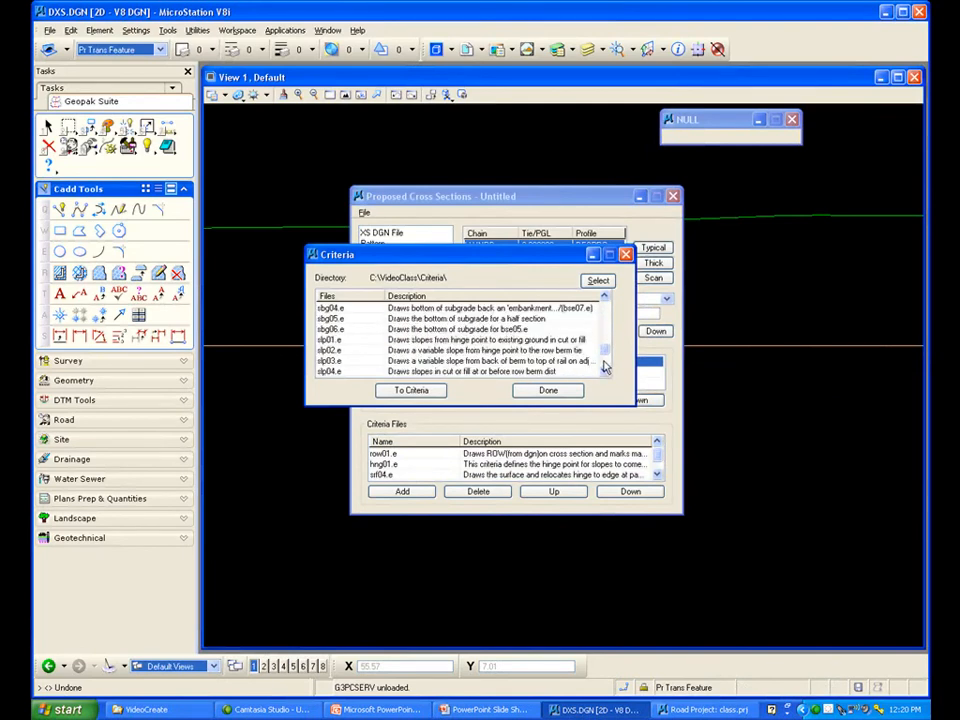
pyautogui.click(333, 342)
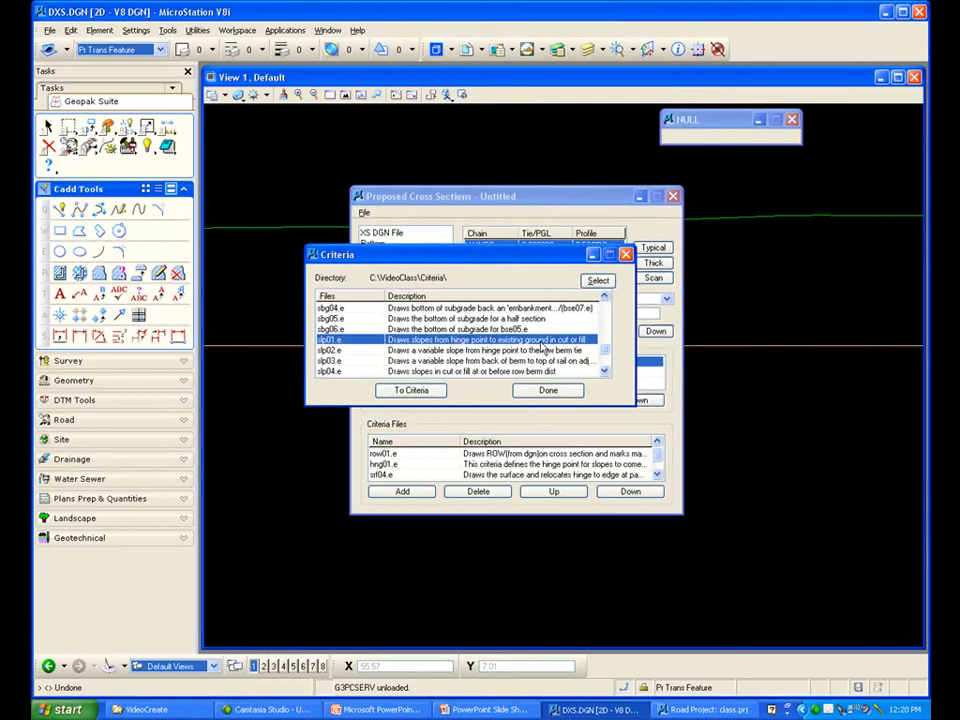
pyautogui.click(417, 392)
pyautogui.click(484, 293)
pyautogui.click(484, 293)
pyautogui.click(483, 292)
pyautogui.click(482, 292)
pyautogui.click(481, 293)
pyautogui.click(481, 293)
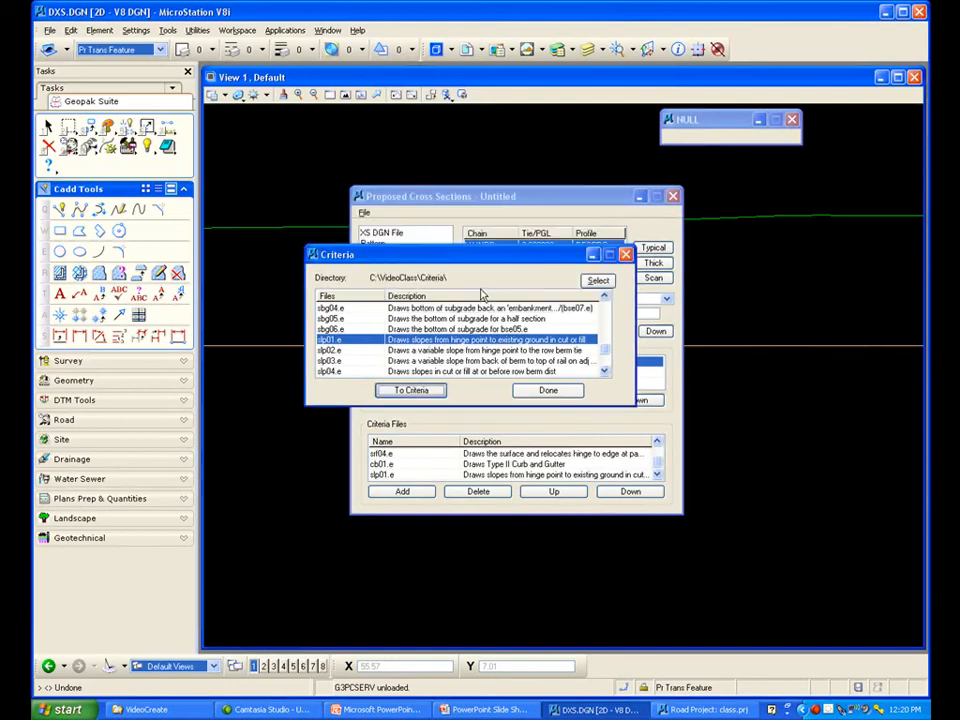
# Add slp01.e to the RT side slope condition as well and close the criteria file list
pyautogui.moveTo(436, 256); pyautogui.dragTo(602, 444)
pyautogui.click(397, 373)
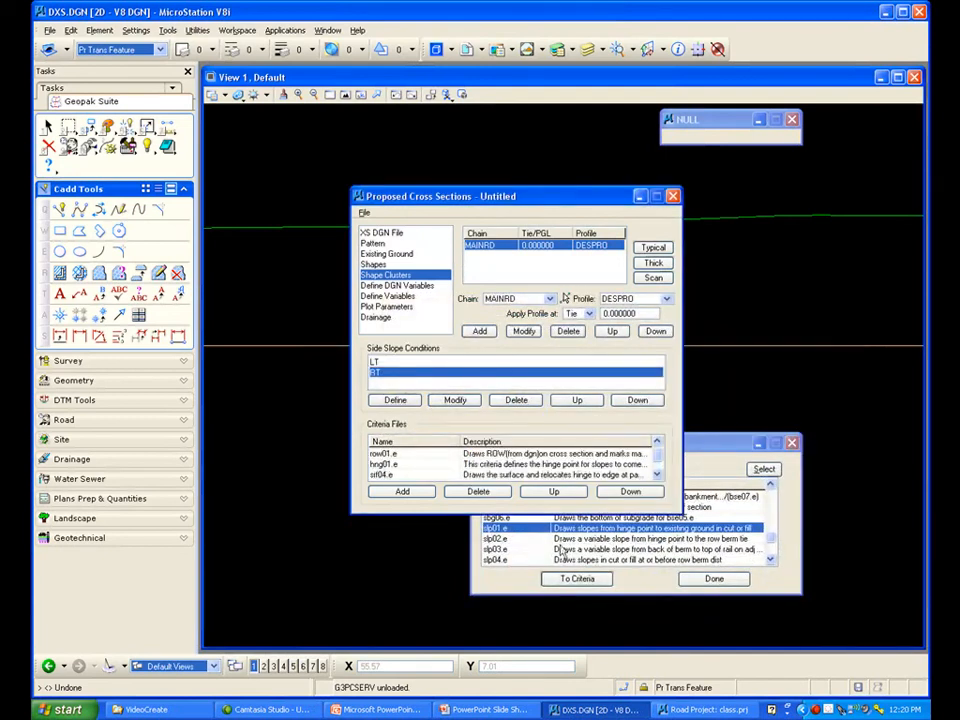
pyautogui.click(576, 580)
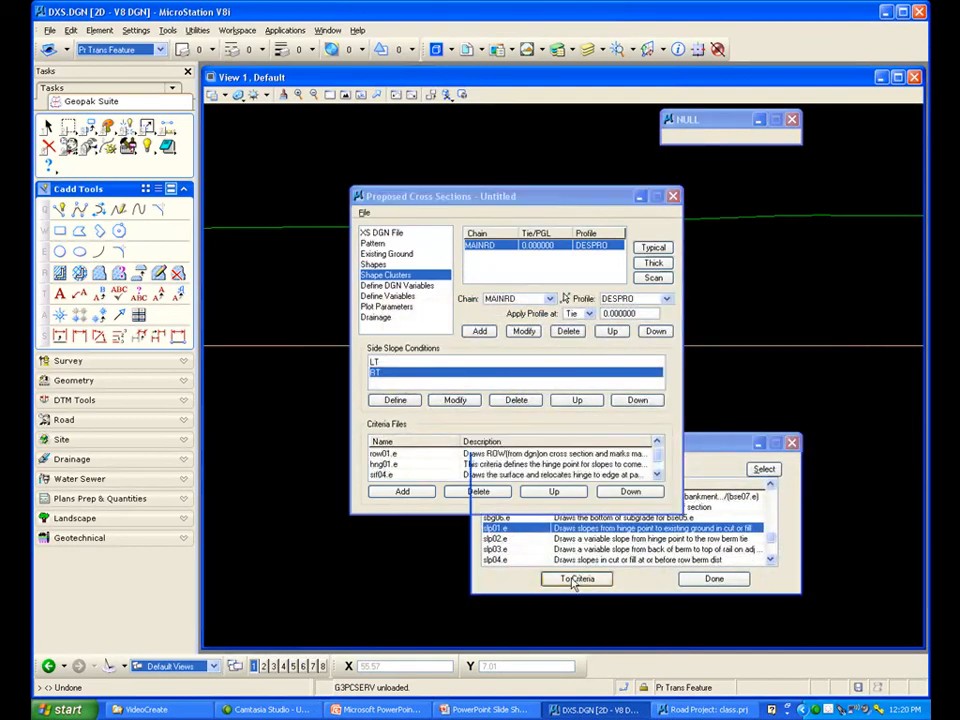
pyautogui.click(477, 294)
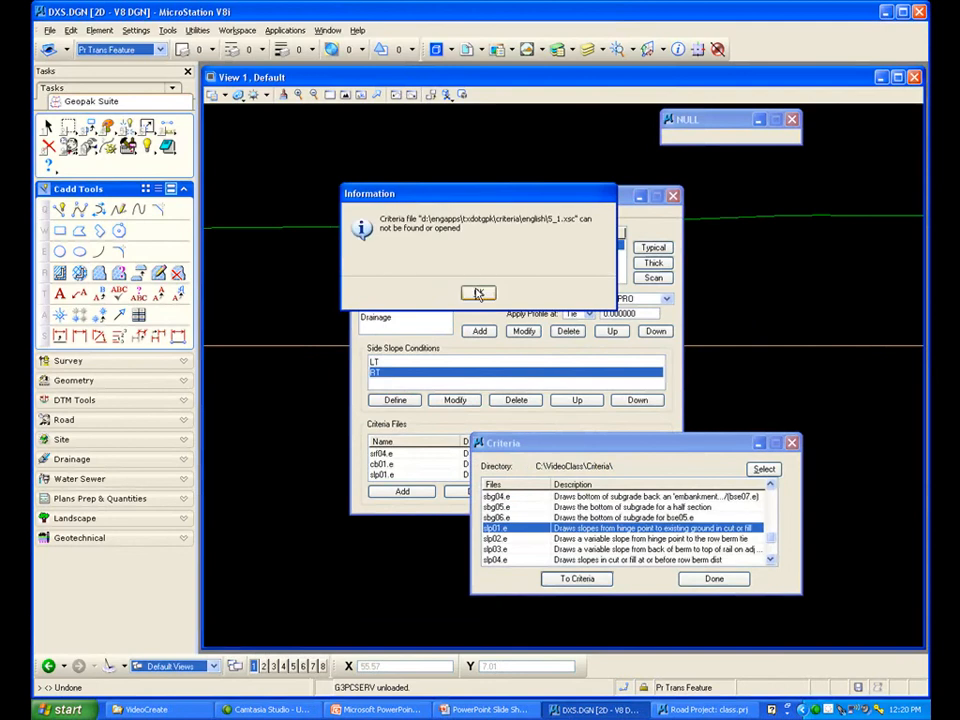
pyautogui.click(478, 294)
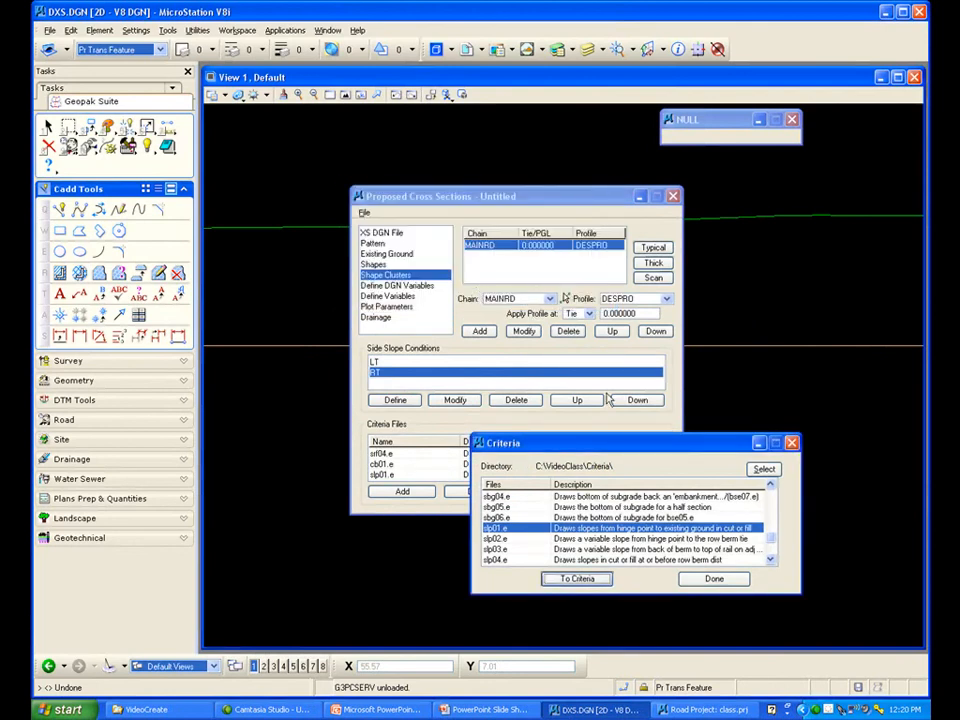
pyautogui.moveTo(576, 443); pyautogui.dragTo(571, 351)
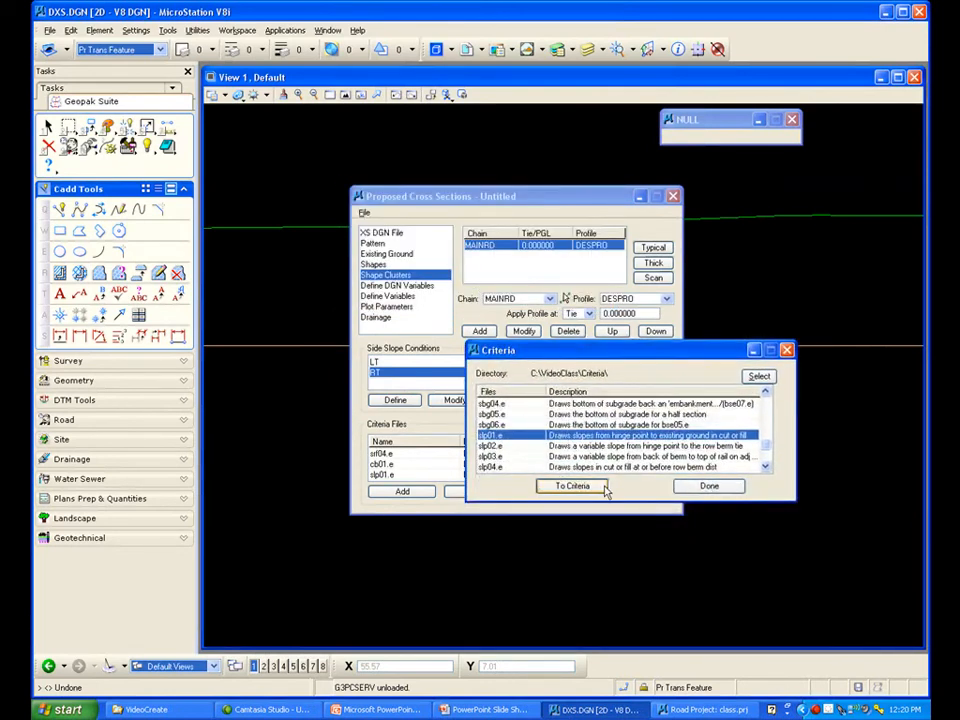
pyautogui.click(724, 490)
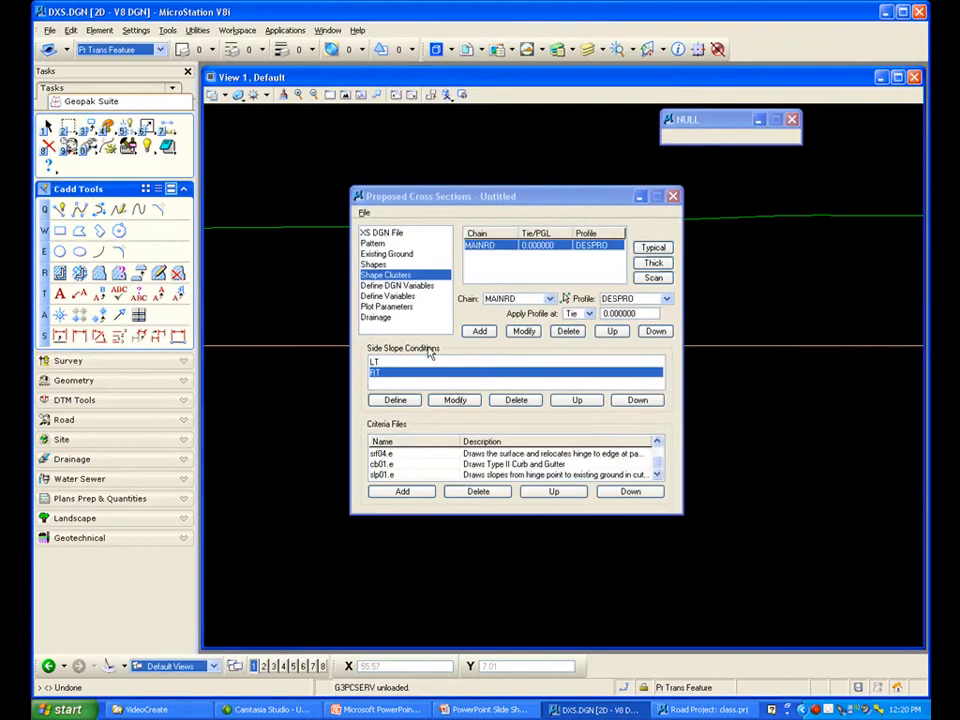
# List the undefined variable names and add the variable cut height break with a value of 2
pyautogui.click(405, 286)
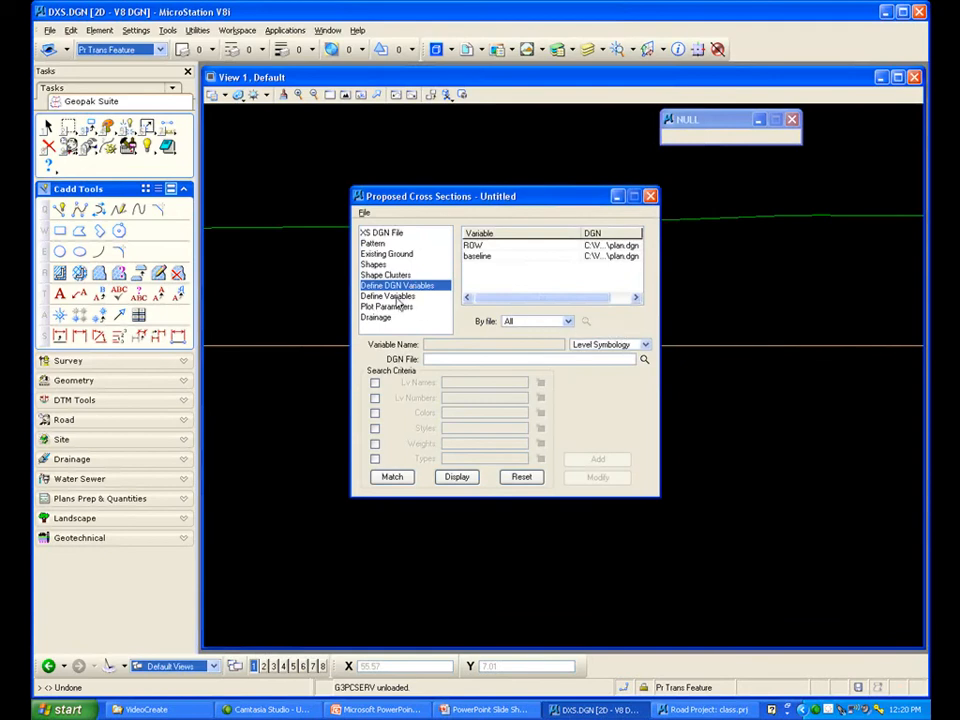
pyautogui.click(390, 296)
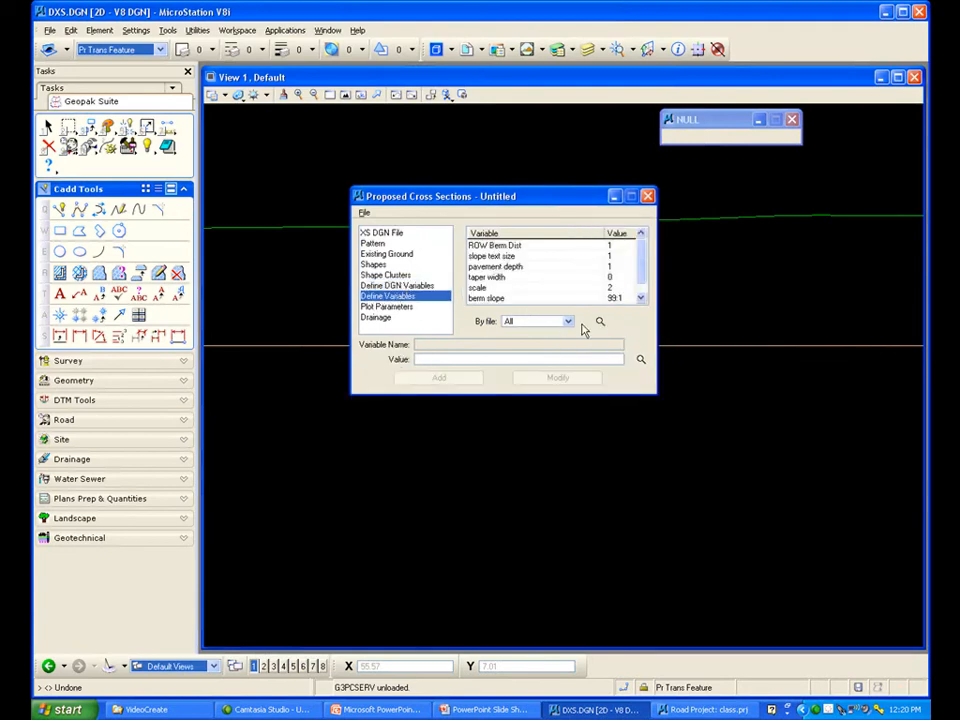
pyautogui.click(600, 322)
pyautogui.moveTo(490, 372); pyautogui.dragTo(435, 423)
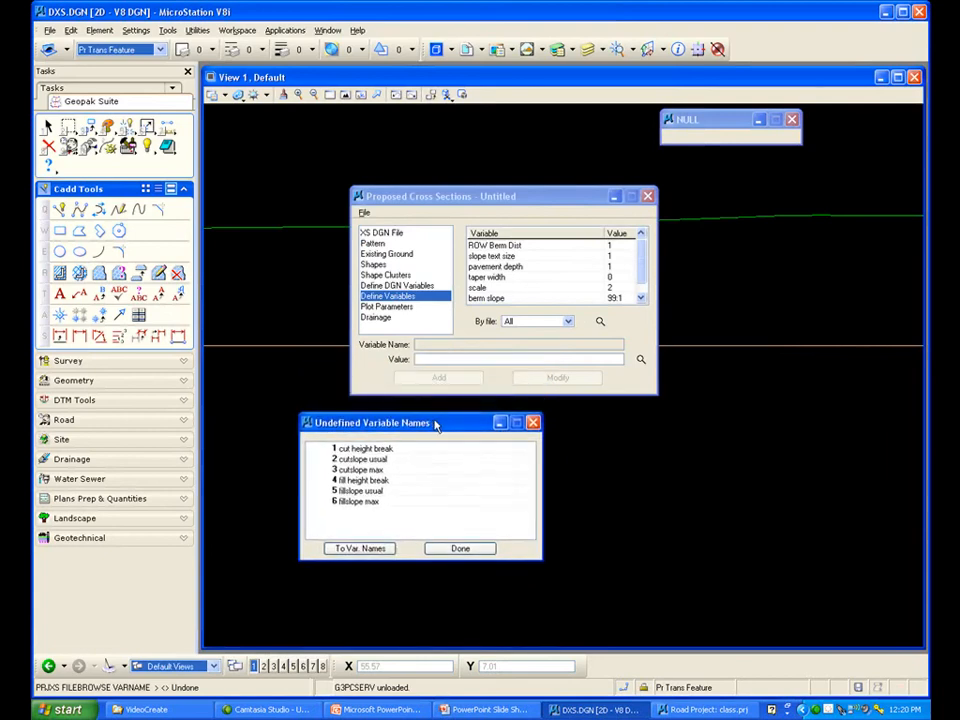
pyautogui.click(373, 450)
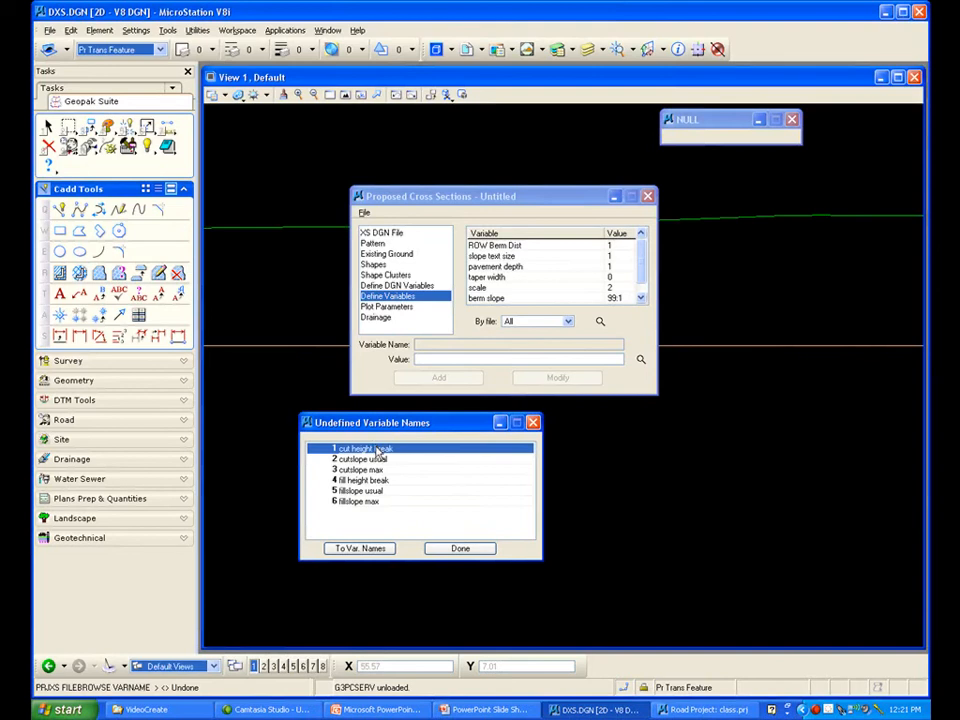
pyautogui.click(360, 548)
pyautogui.click(423, 360)
pyautogui.write('2')
pyautogui.click(439, 378)
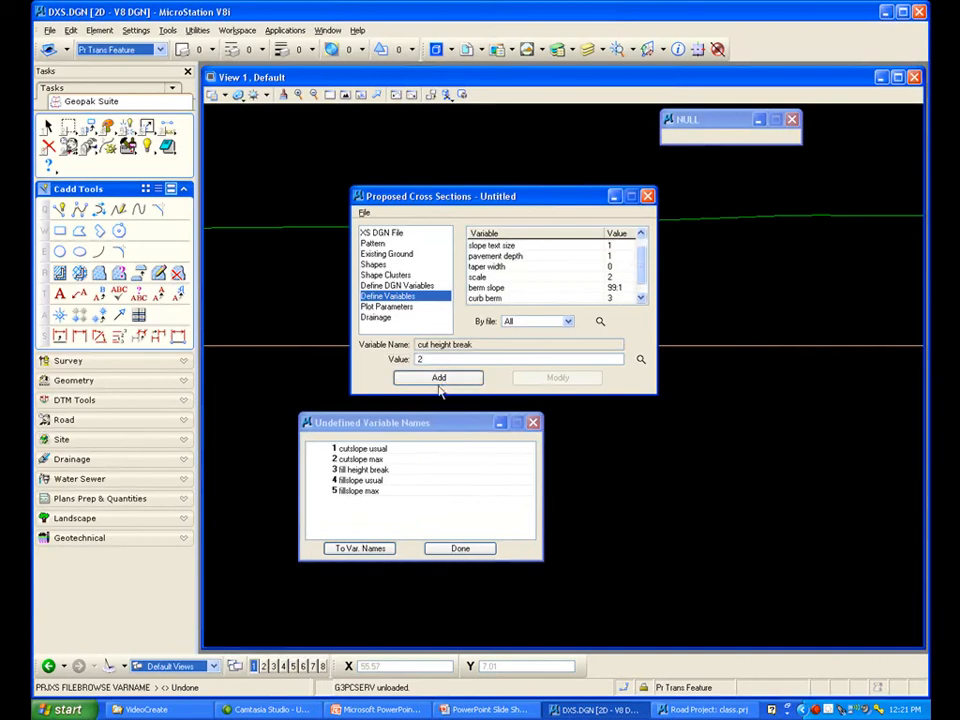
# Add the undefined variable cutslope usual with a value of 4:1
pyautogui.click(345, 449)
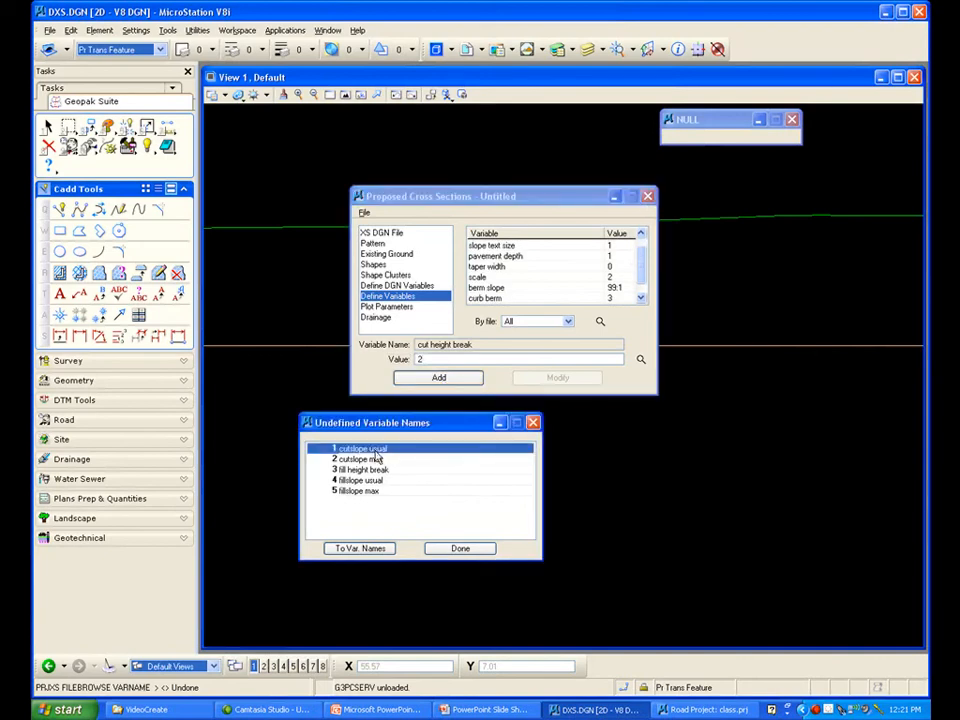
pyautogui.click(360, 549)
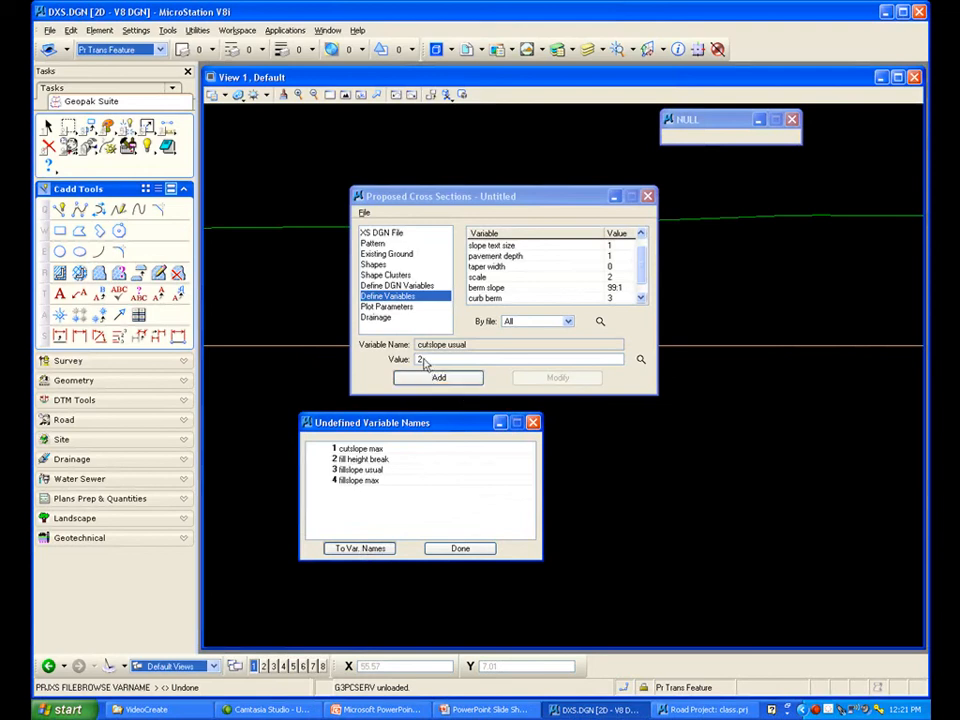
pyautogui.doubleClick(418, 360)
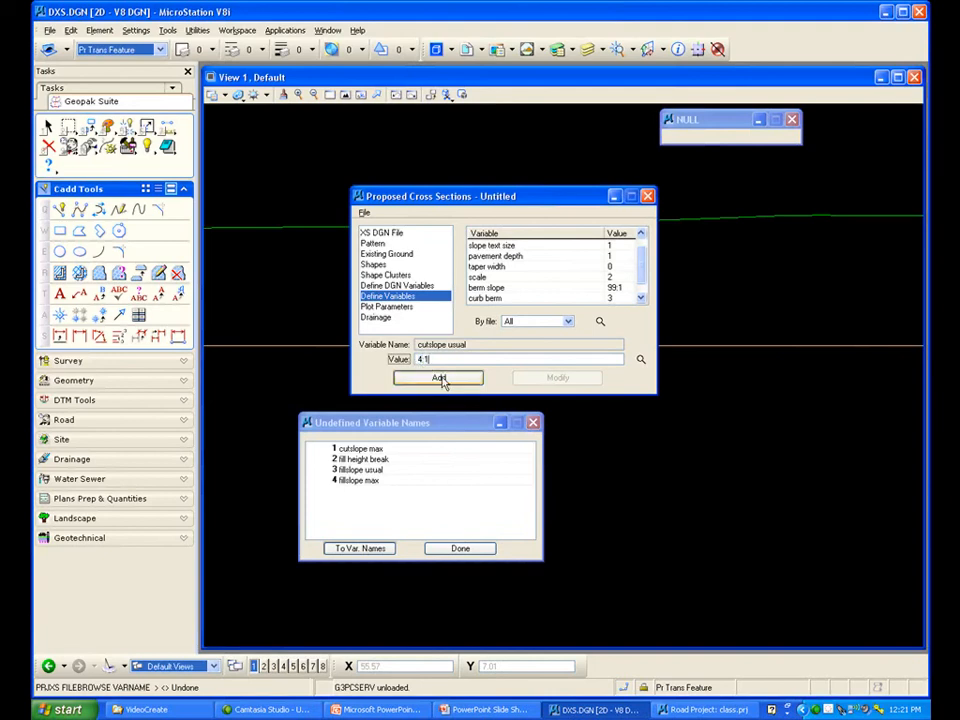
pyautogui.click(441, 378)
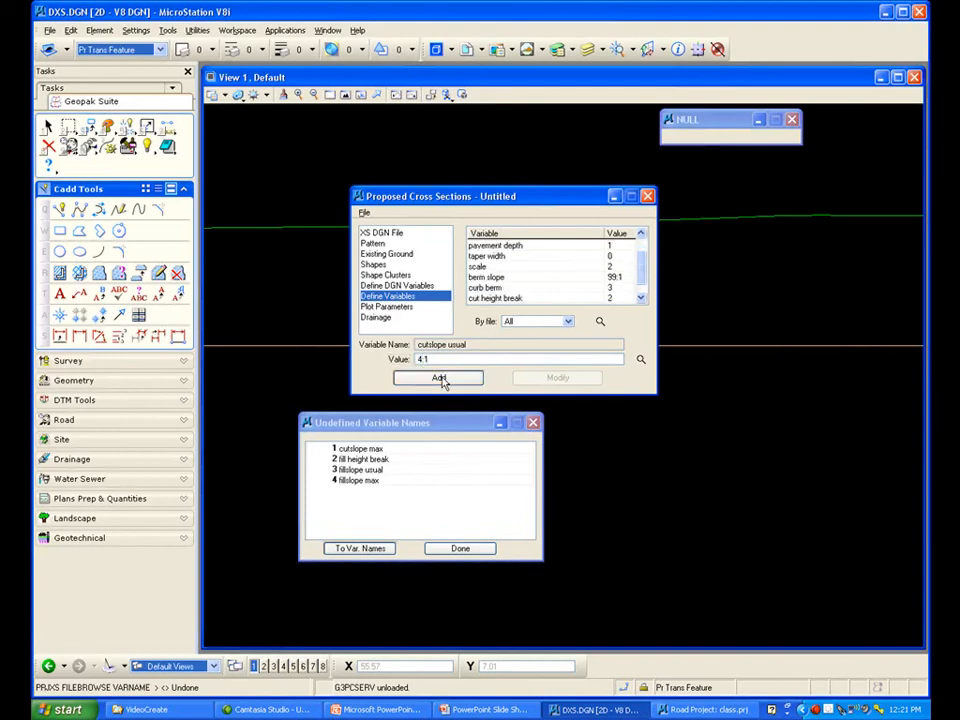
# Add the undefined variable cutslope max with a value of 3:1
pyautogui.click(366, 450)
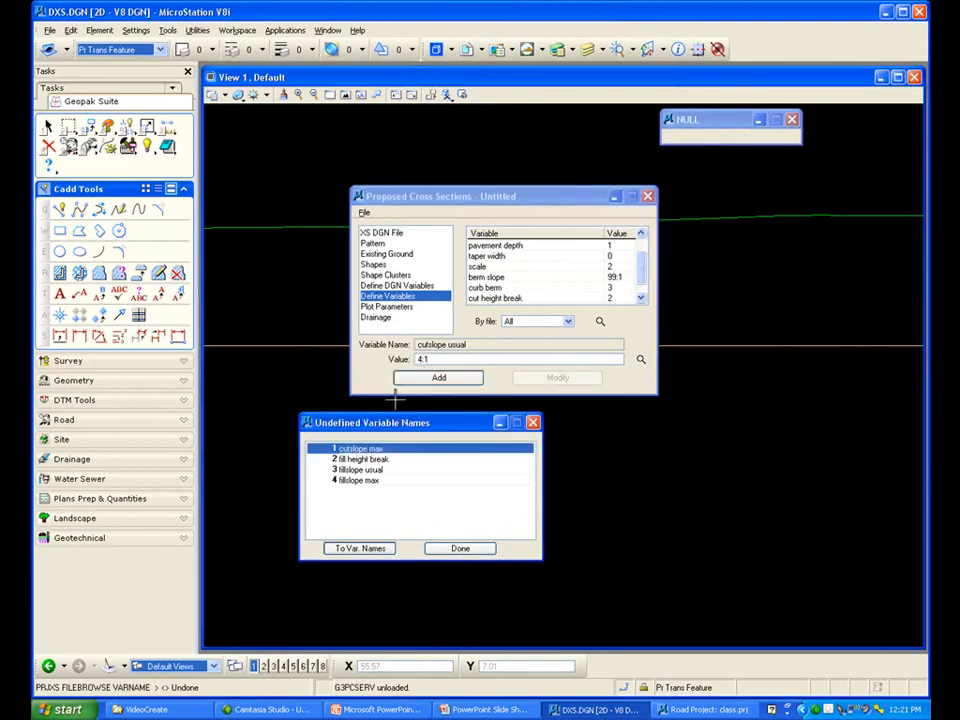
pyautogui.click(369, 549)
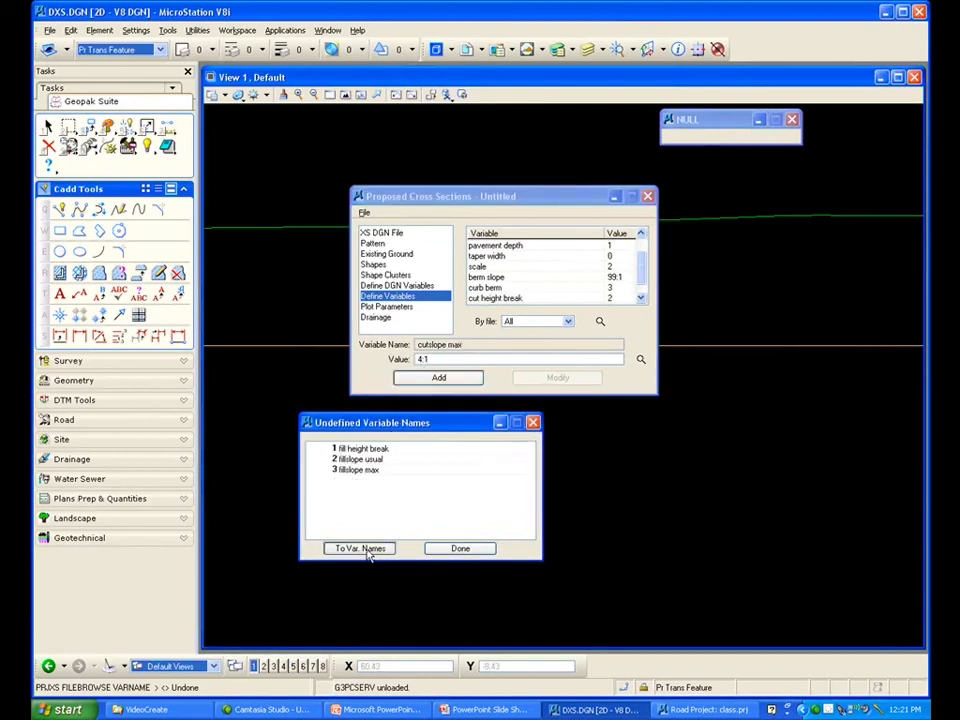
pyautogui.click(421, 360)
pyautogui.write('3:1')
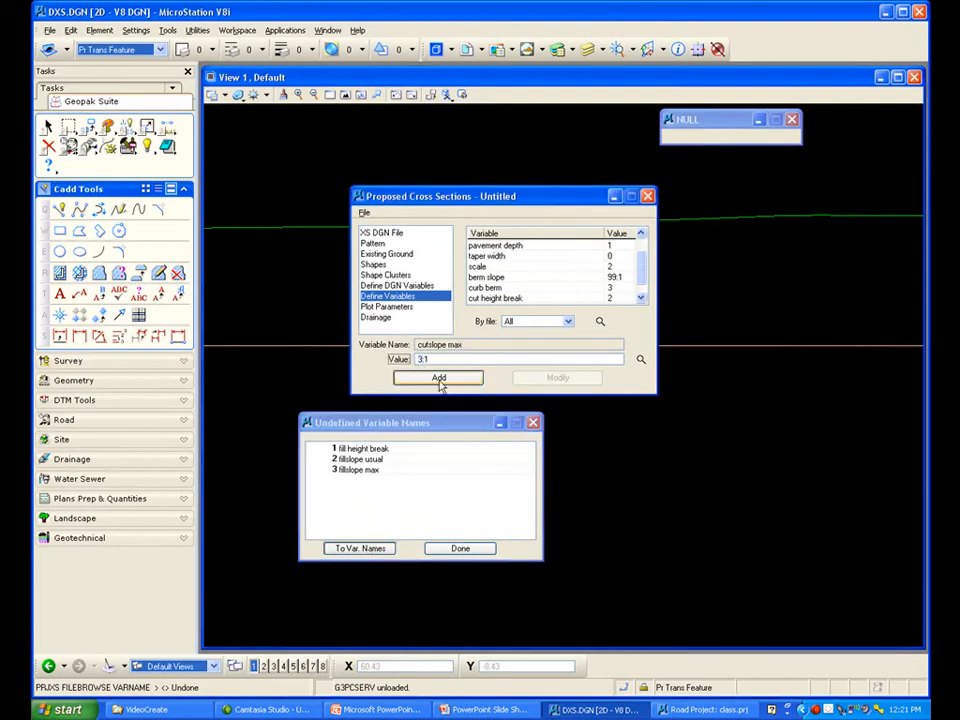
pyautogui.click(440, 381)
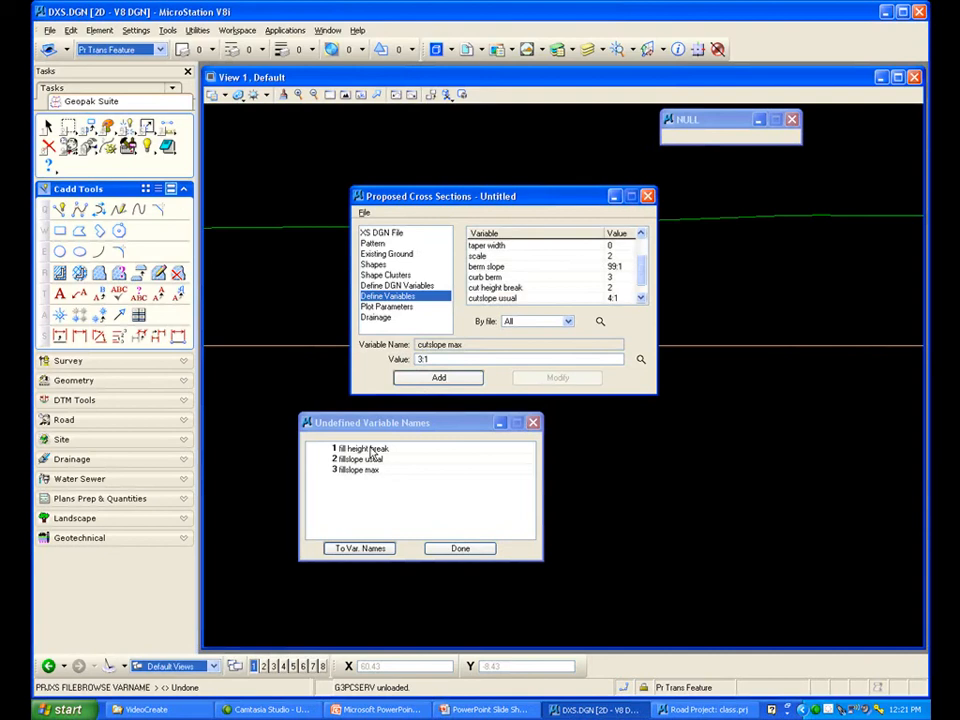
# Add the undefined variable fill height break with a value of 2
pyautogui.click(372, 450)
pyautogui.click(375, 549)
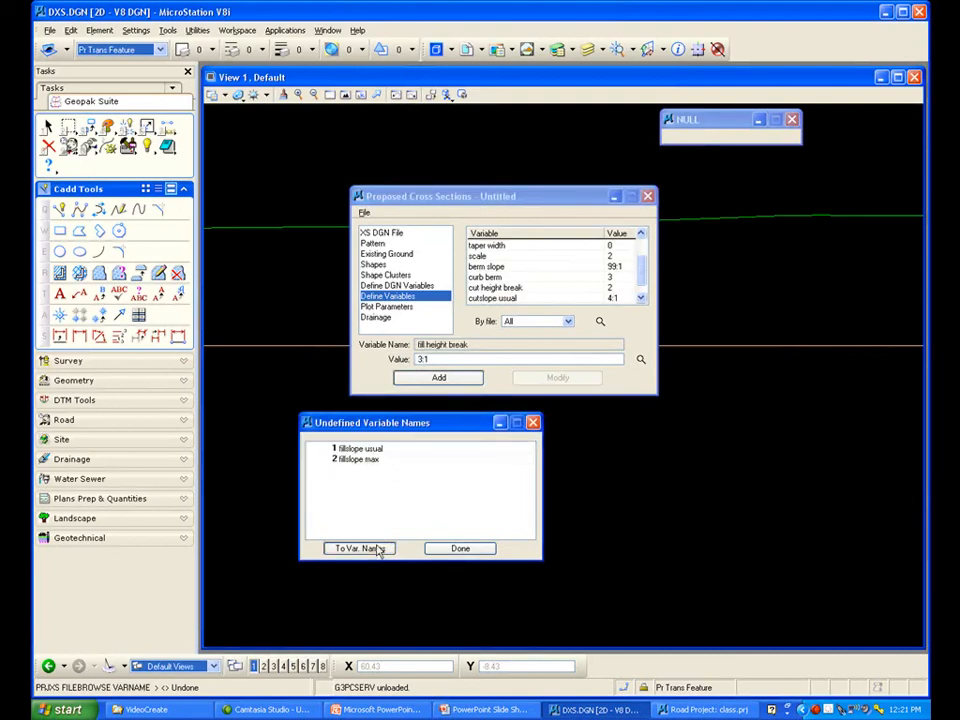
pyautogui.click(426, 360)
pyautogui.write('2')
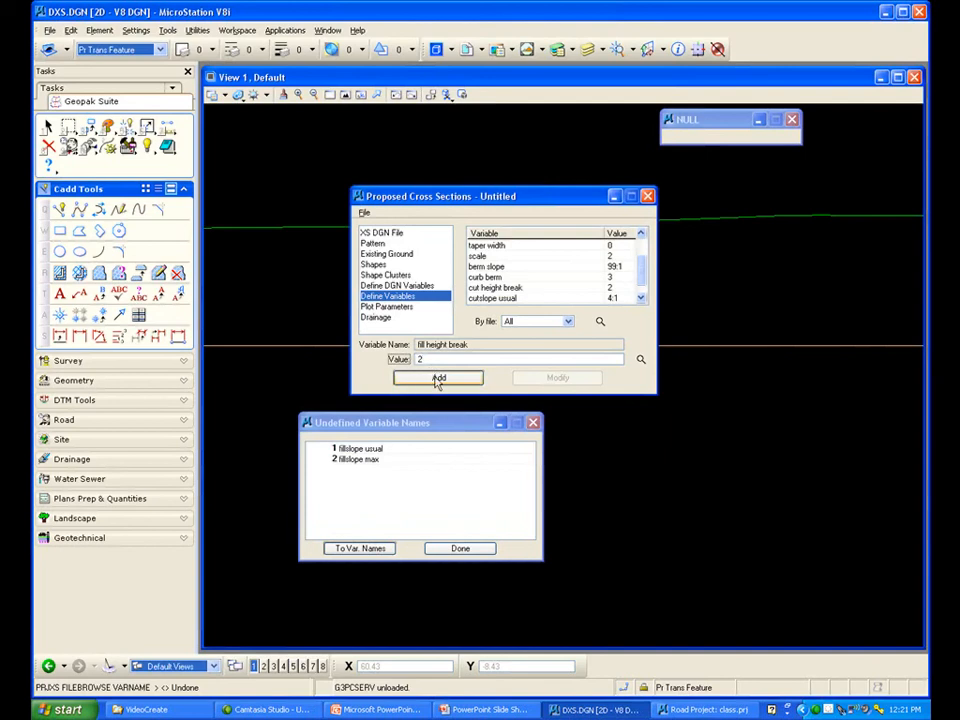
pyautogui.click(437, 378)
# Add the undefined variable fillslope usual with a value of 4:-1
pyautogui.click(362, 450)
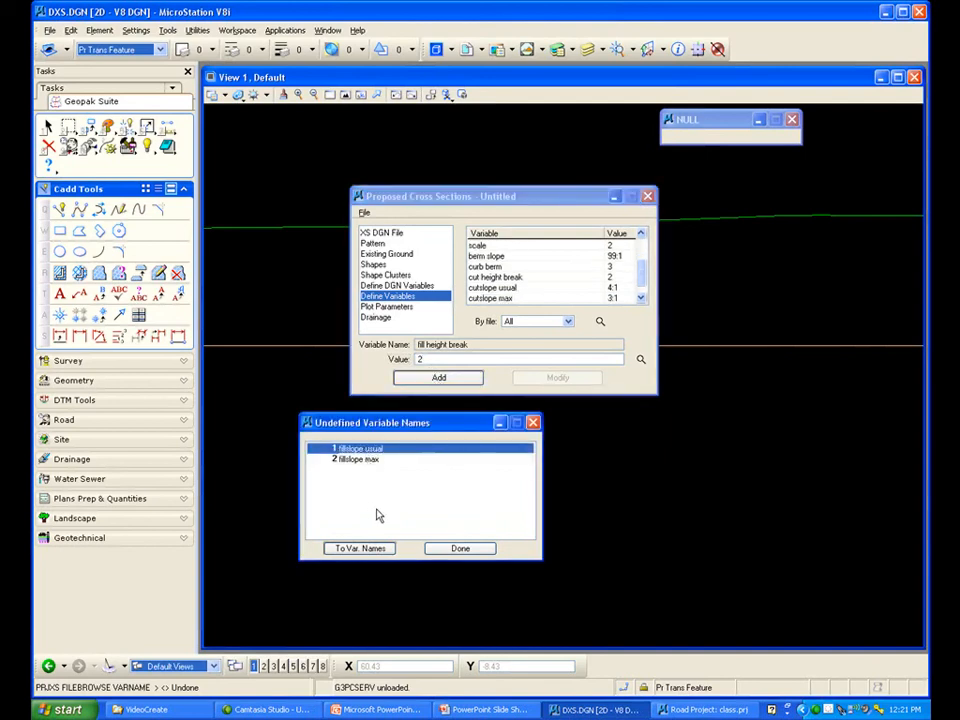
pyautogui.click(360, 549)
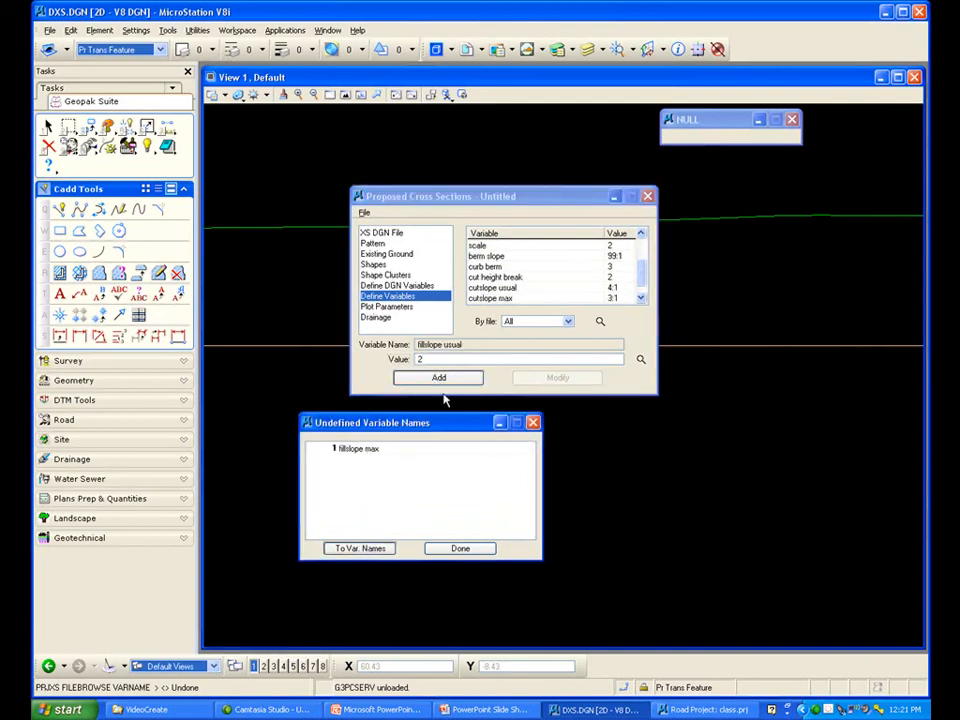
pyautogui.doubleClick(420, 361)
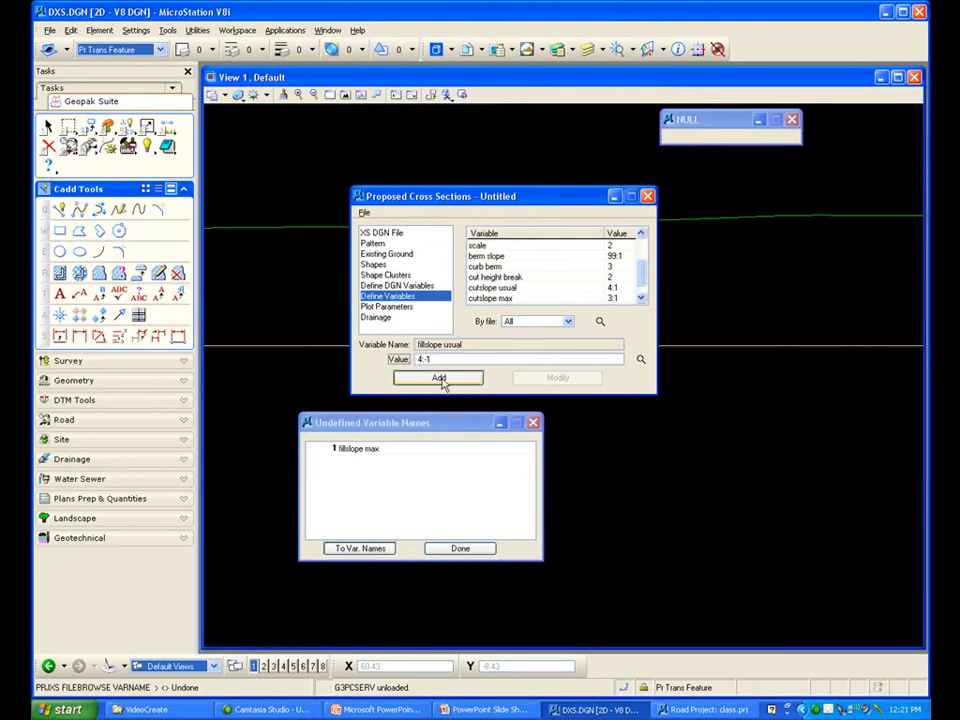
pyautogui.click(440, 379)
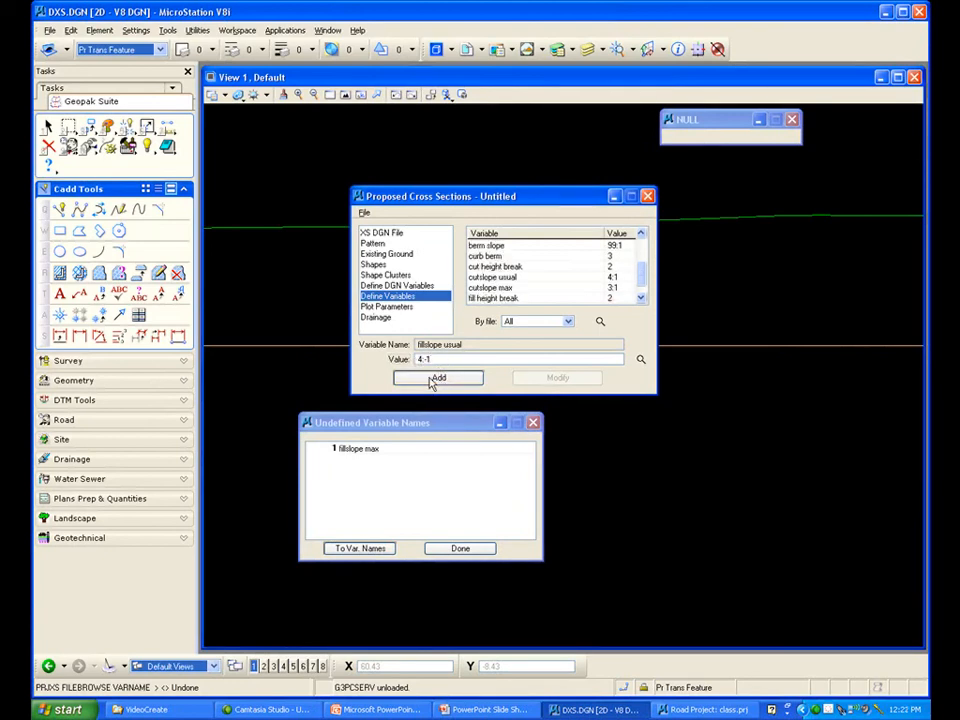
# Add the undefined variable fillslope max with a value of 3:-1 and close the list of undefined variables
pyautogui.click(345, 449)
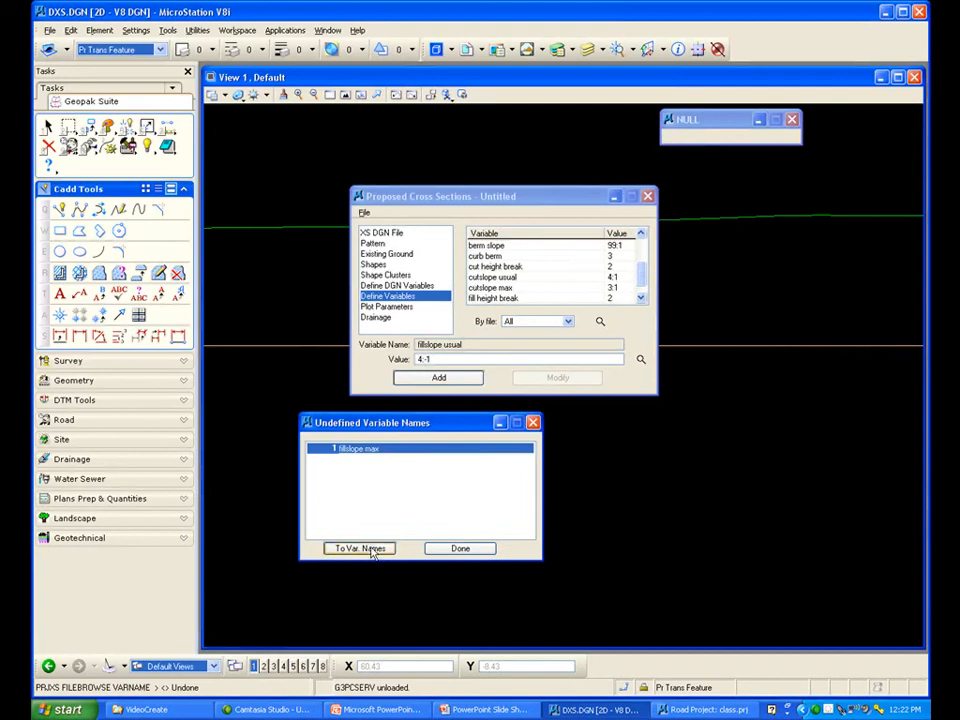
pyautogui.click(369, 549)
pyautogui.click(424, 362)
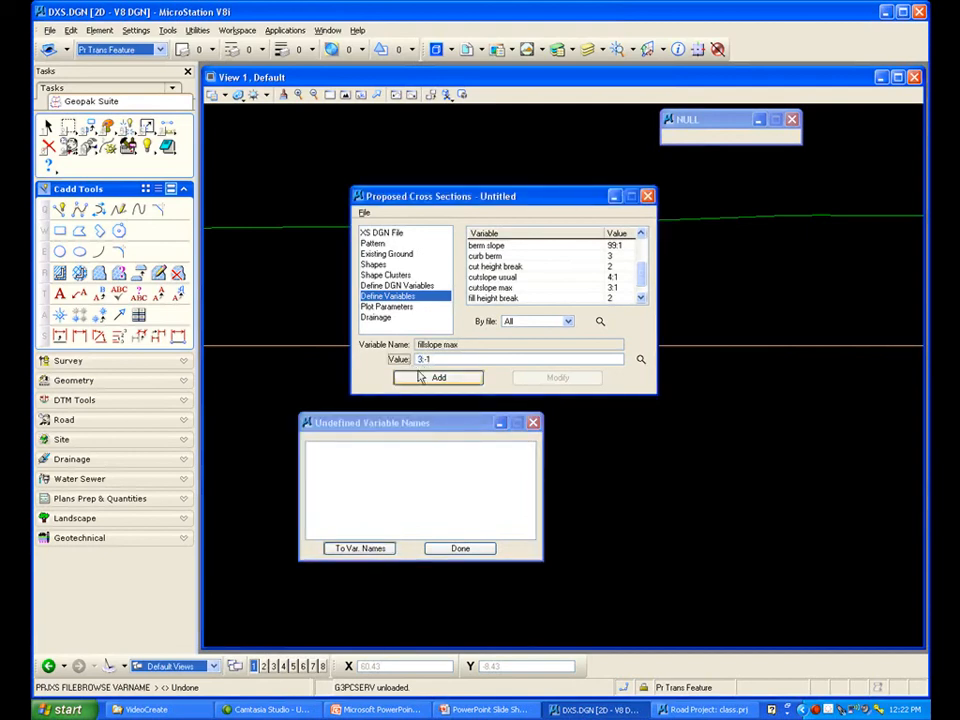
pyautogui.click(439, 377)
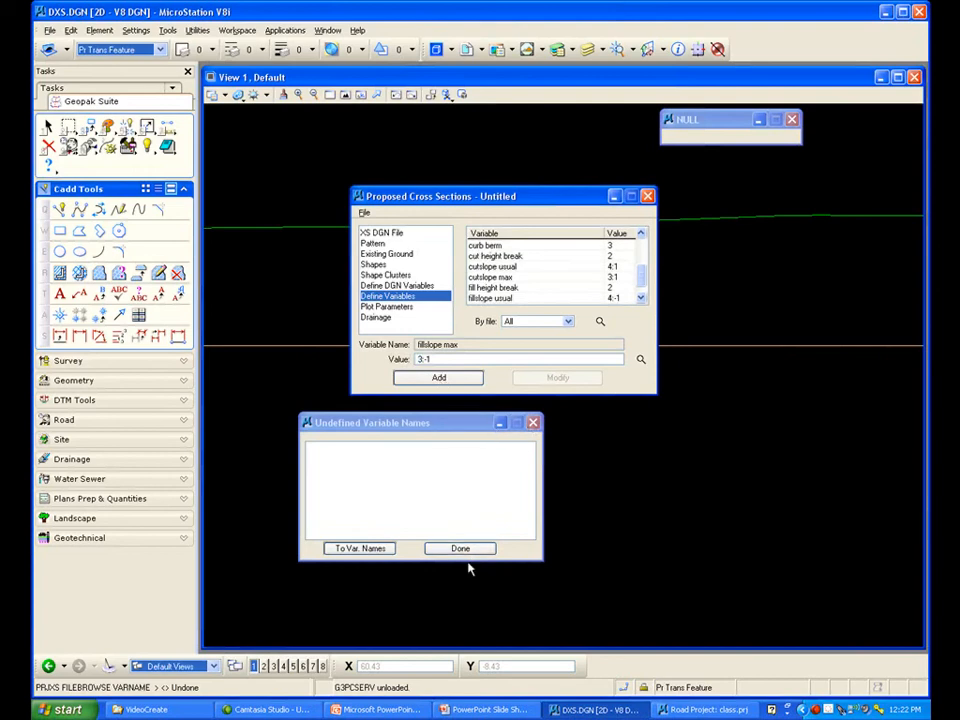
pyautogui.click(462, 548)
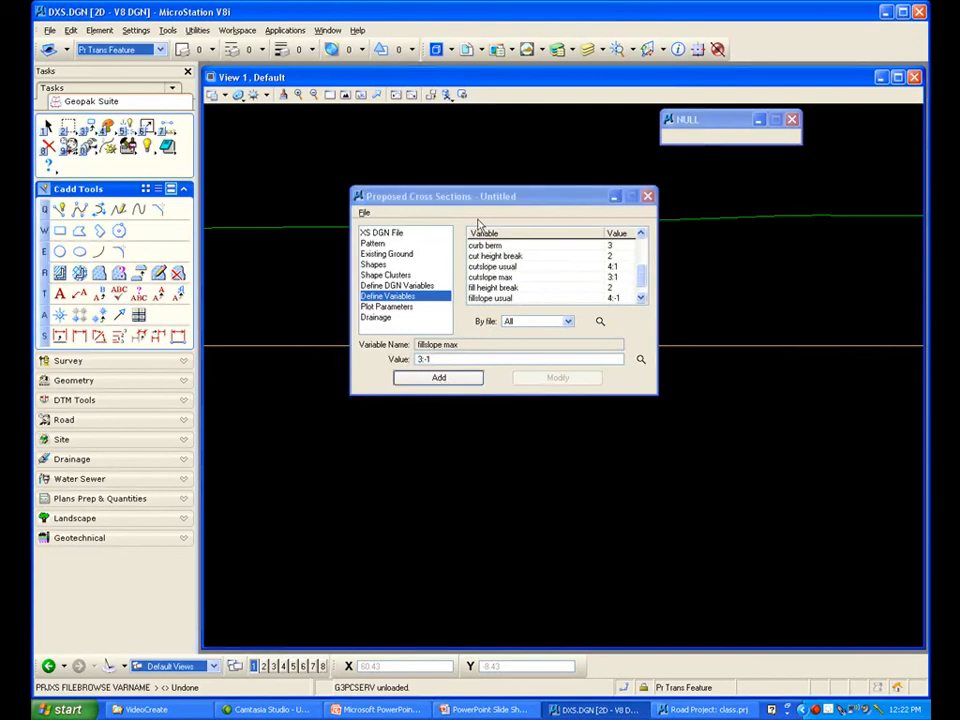
# Review the MAINRD shape cluster's side slope conditions and criteria files, and the list of defined variables
pyautogui.moveTo(490, 197); pyautogui.dragTo(511, 196)
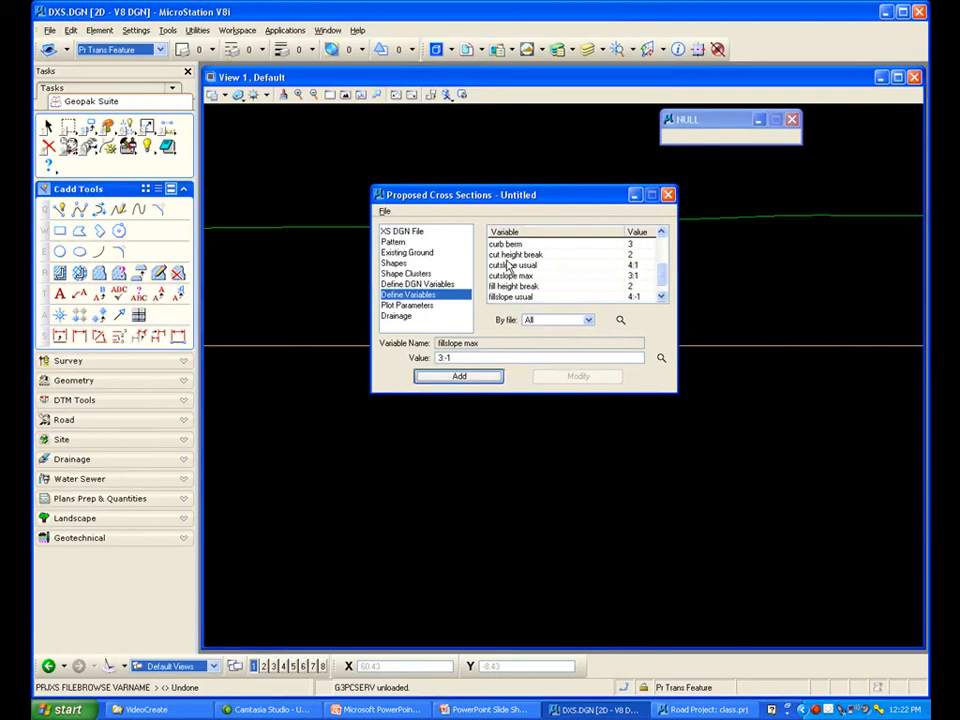
pyautogui.moveTo(551, 195); pyautogui.dragTo(582, 276)
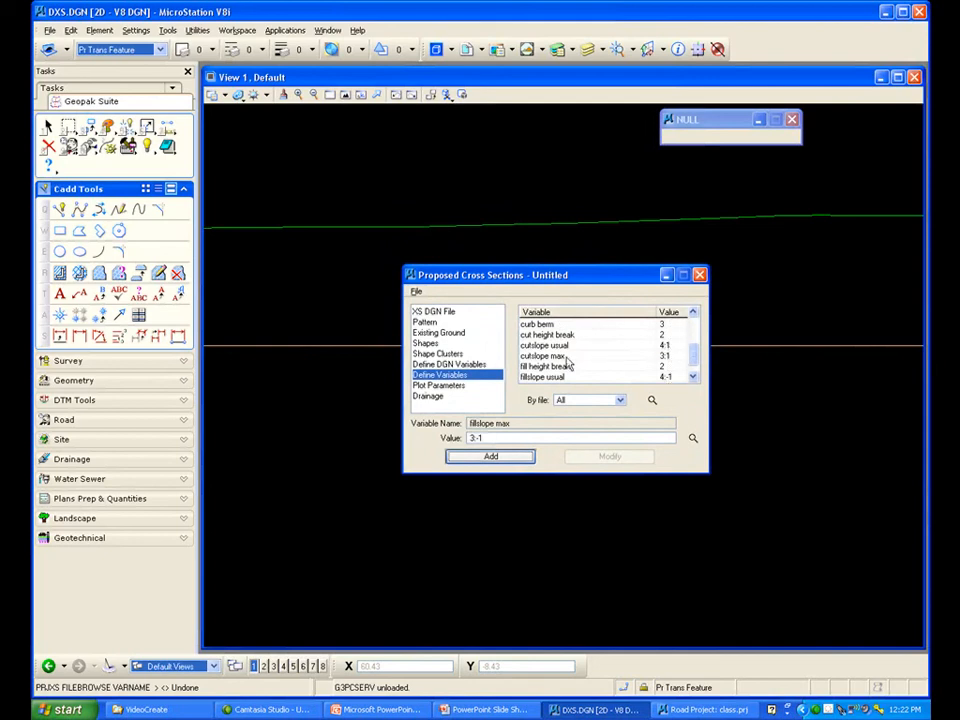
pyautogui.click(456, 355)
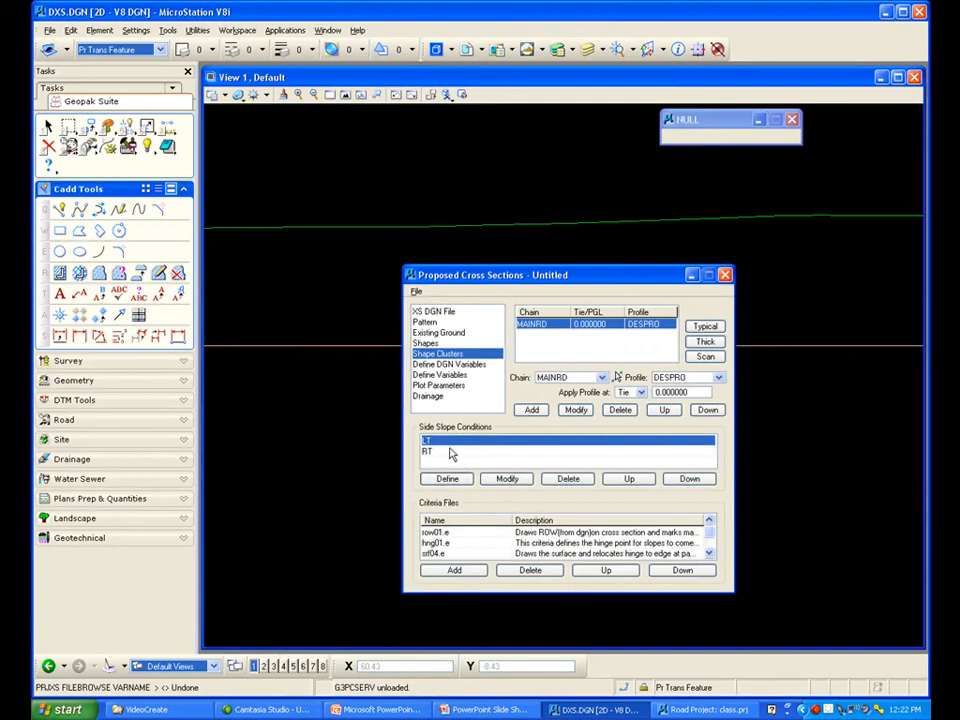
pyautogui.click(466, 364)
pyautogui.click(445, 374)
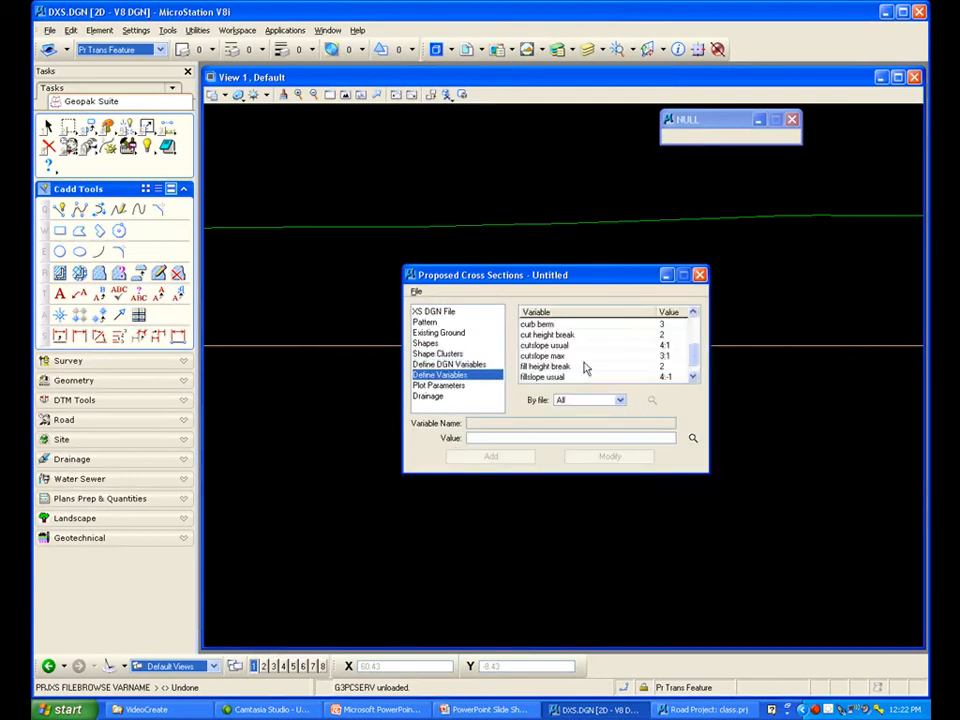
# Run the proposed cross sections with output to the log file temp.log and a pause on each section
pyautogui.click(416, 292)
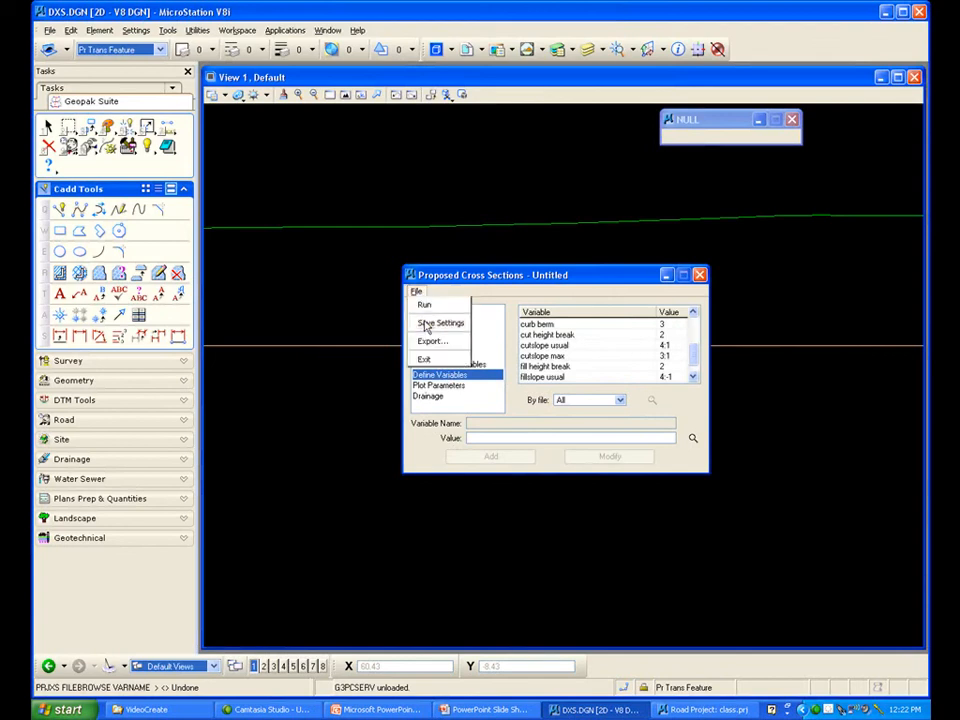
pyautogui.click(416, 293)
pyautogui.click(416, 293)
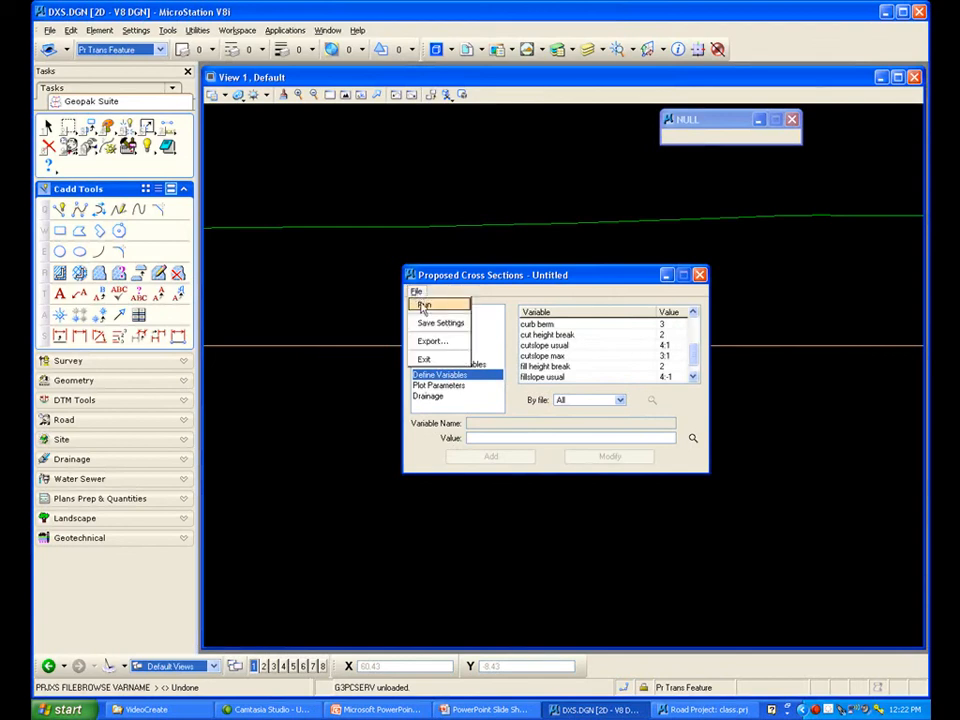
pyautogui.click(424, 306)
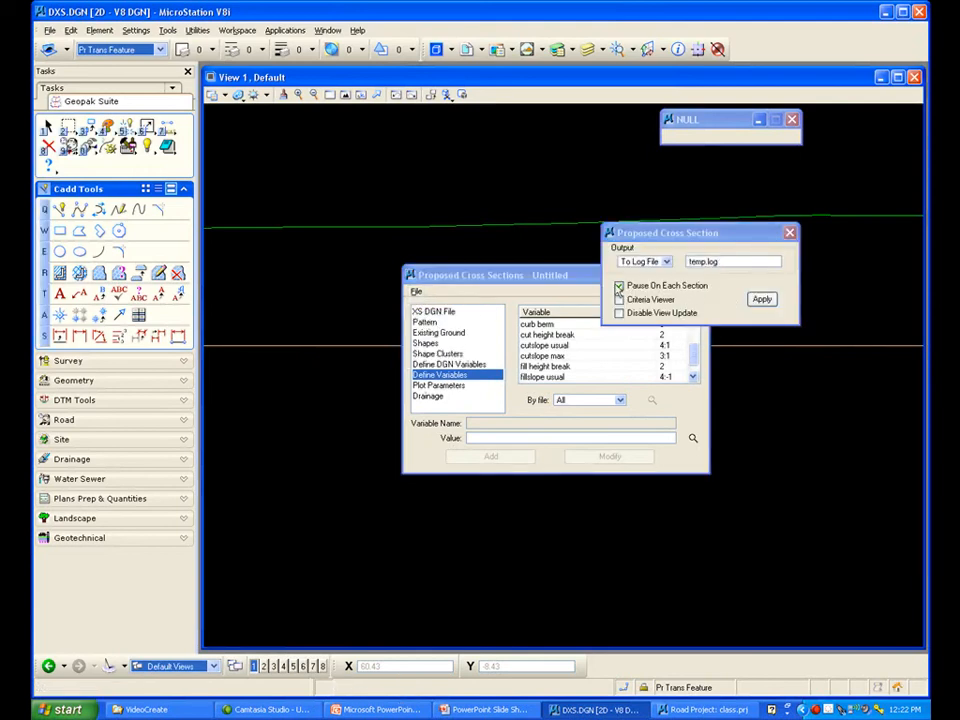
pyautogui.click(762, 300)
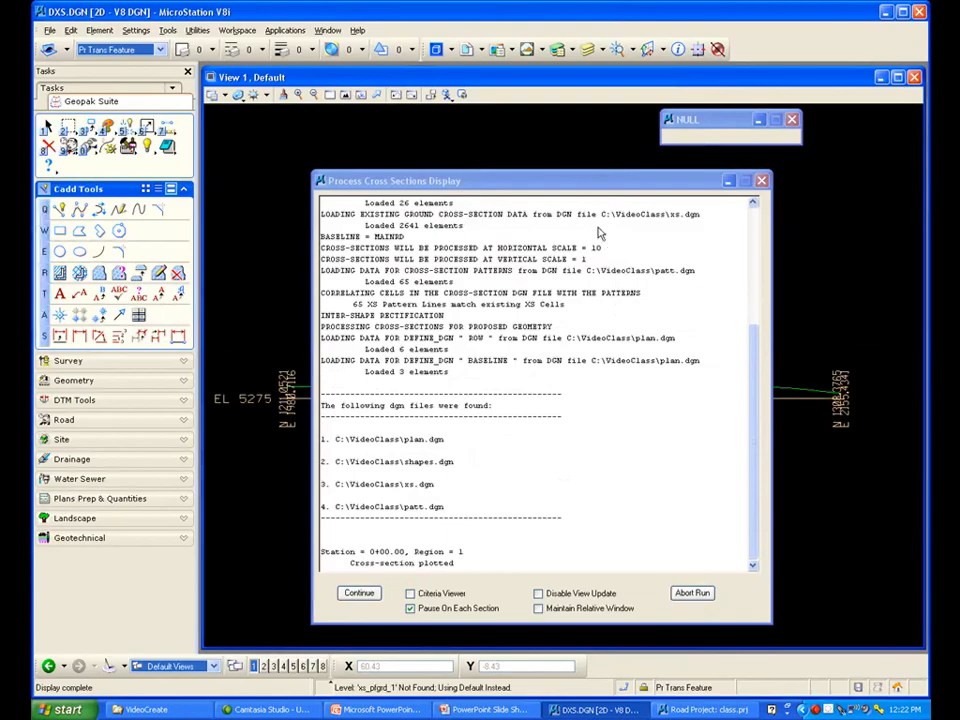
# Examine the MAINRD section at station 0+00, checking the curbs, berms and side slope tie-ins to existing ground on both sides
pyautogui.moveTo(563, 188)
pyautogui.mouseDown()
pyautogui.moveTo(594, 397)
pyautogui.moveTo(592, 521)
pyautogui.mouseUp()
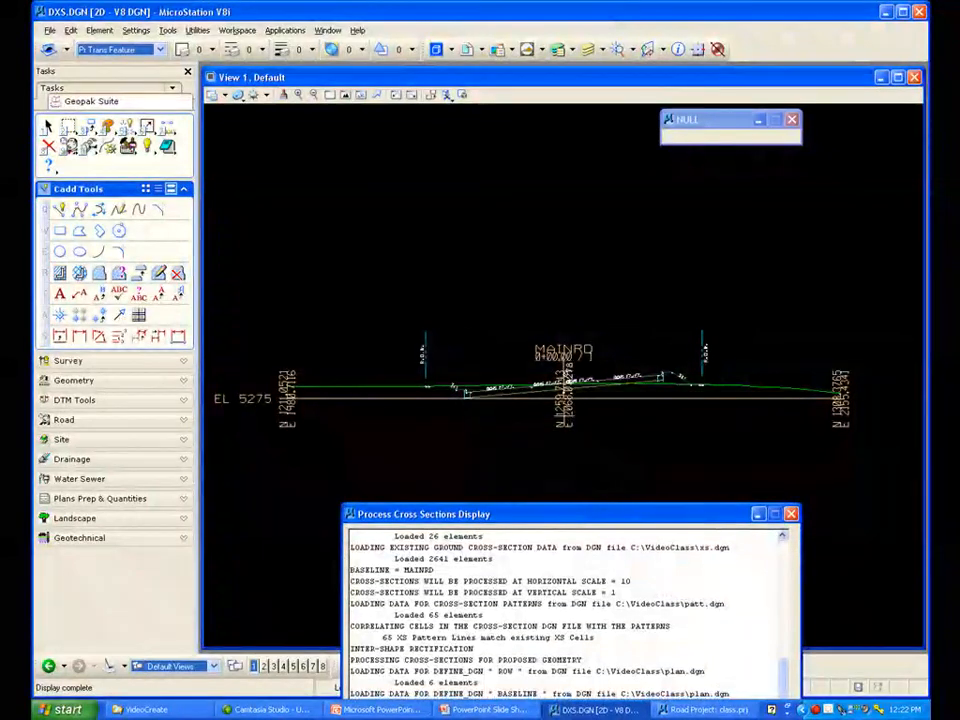
pyautogui.scroll(2, 578, 403)
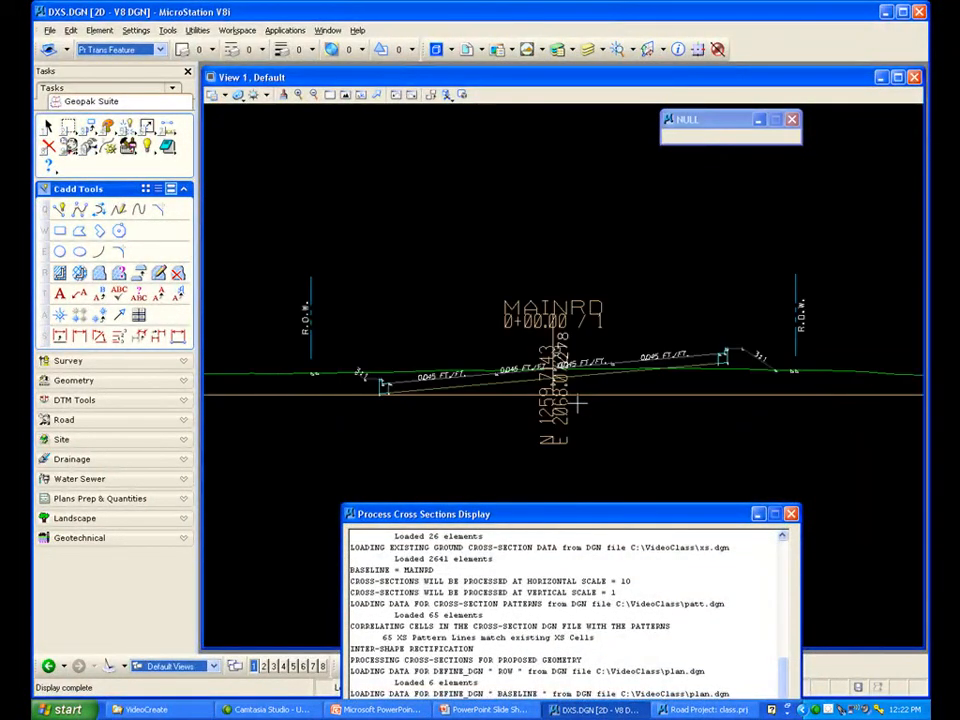
pyautogui.scroll(1, 578, 403)
pyautogui.scroll(-1, 578, 403)
pyautogui.scroll(1, 716, 365)
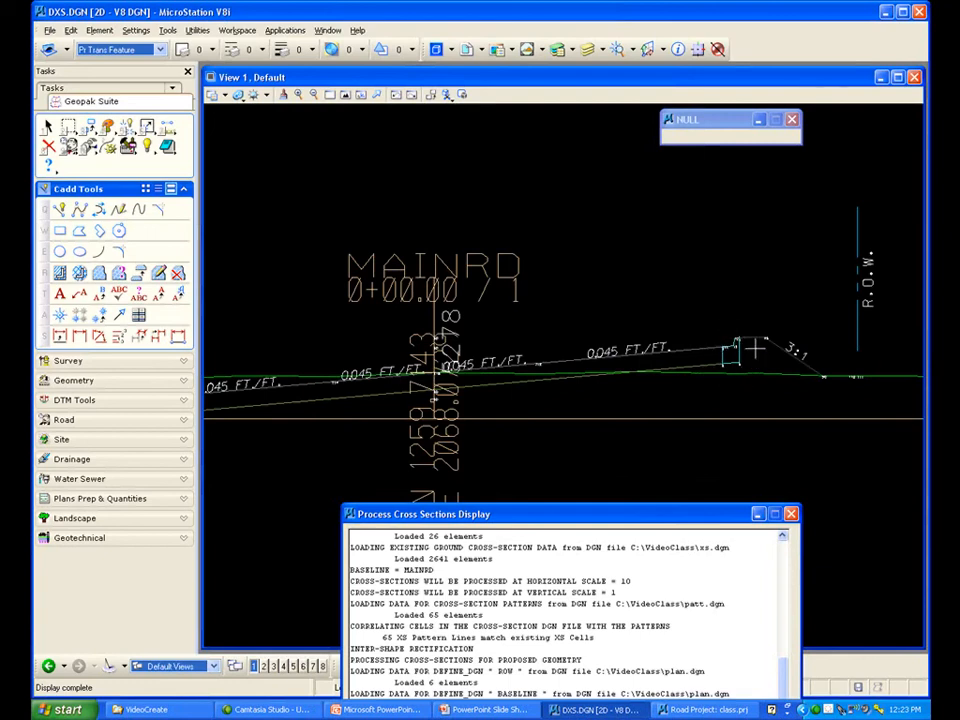
pyautogui.scroll(2, 757, 350)
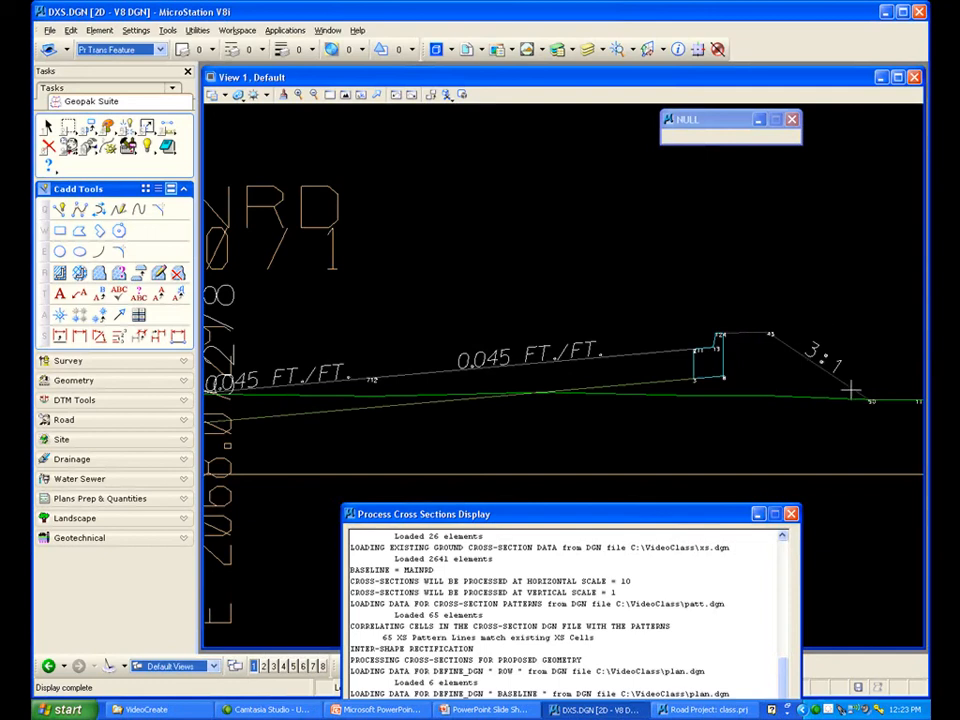
pyautogui.scroll(-5, 564, 369)
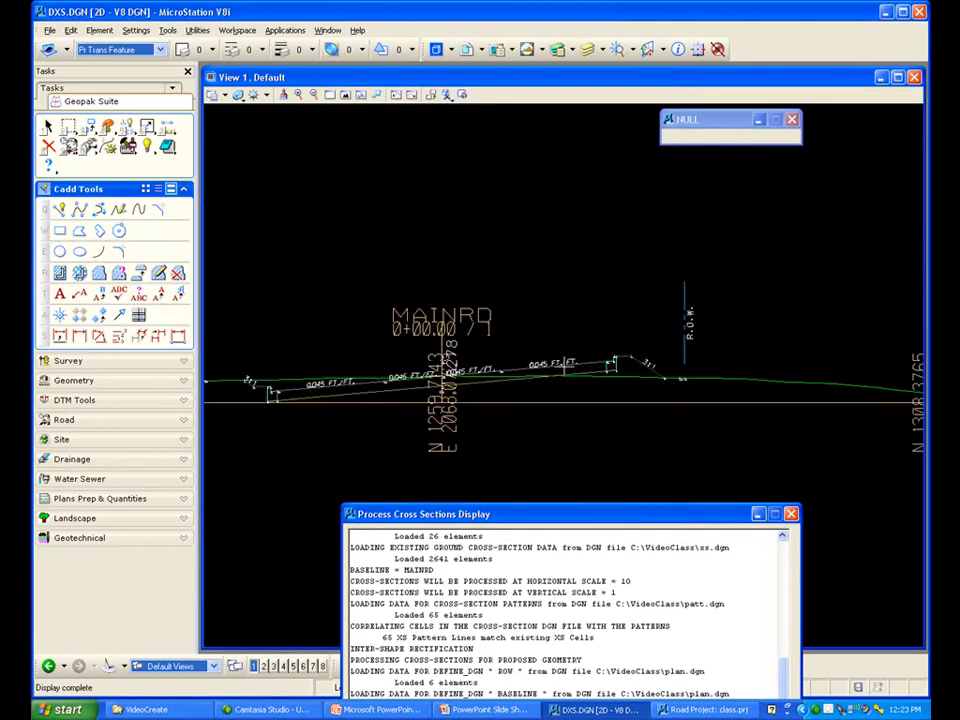
pyautogui.scroll(-2, 564, 369)
pyautogui.scroll(5, 378, 362)
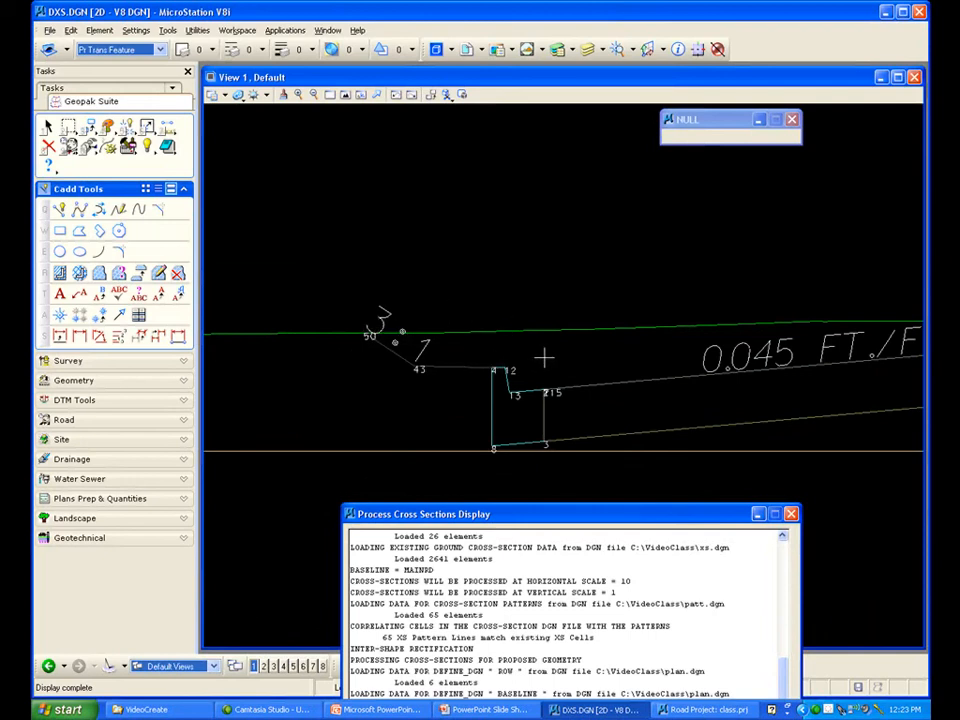
pyautogui.scroll(-3, 754, 345)
pyautogui.scroll(-2, 754, 347)
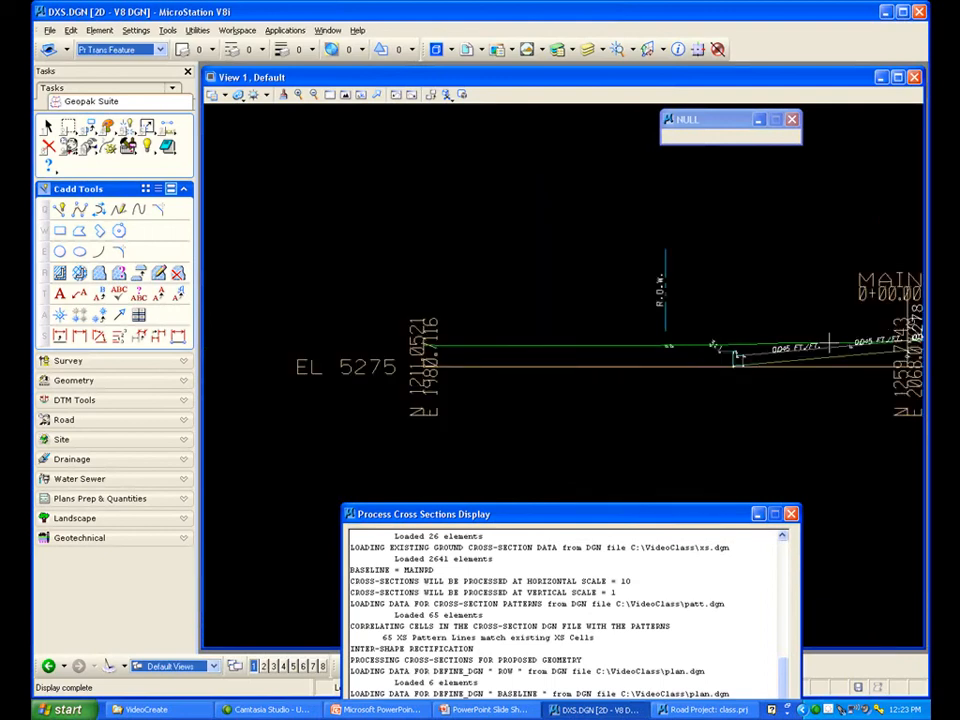
pyautogui.scroll(-2, 673, 339)
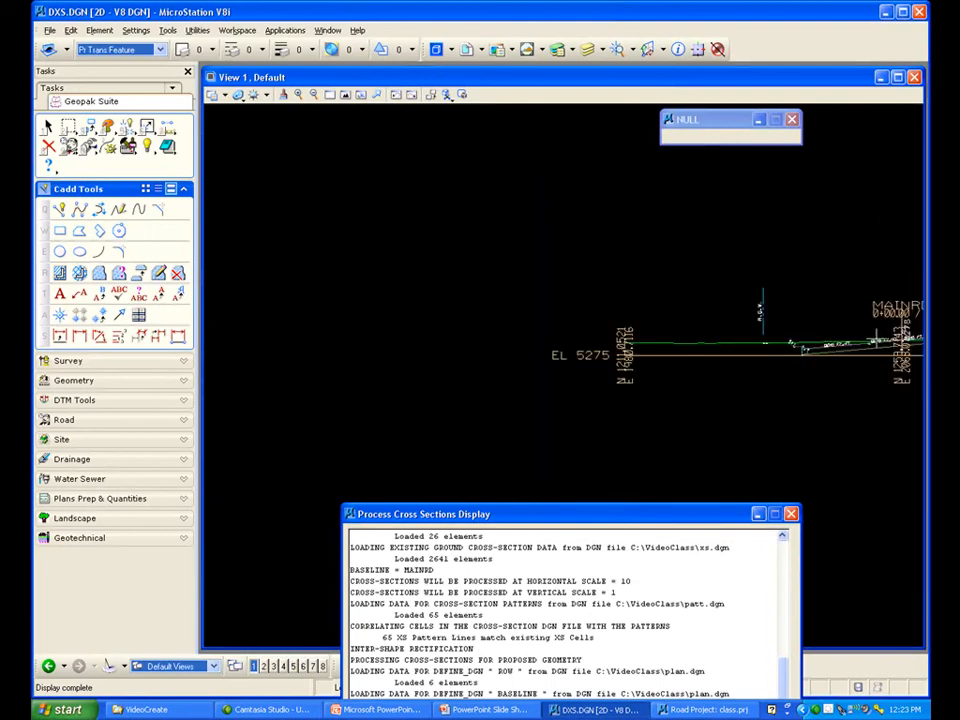
pyautogui.click(376, 94)
pyautogui.moveTo(722, 272); pyautogui.dragTo(484, 294)
# Turn off pausing on each section, process all remaining cross sections, and exit the processing display
pyautogui.moveTo(600, 516); pyautogui.dragTo(575, 214)
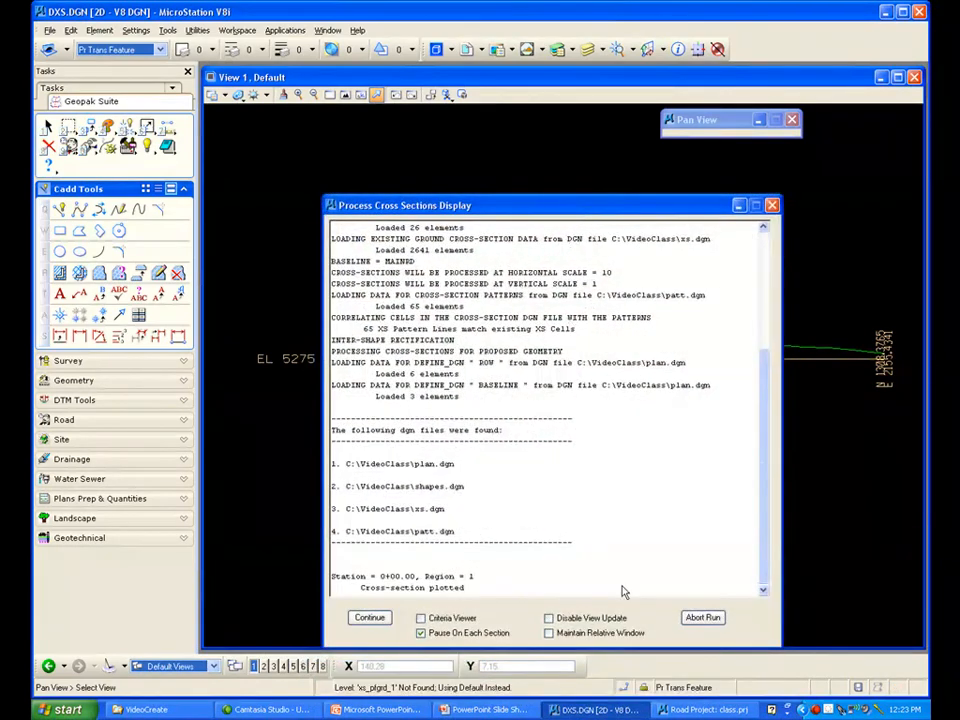
pyautogui.click(421, 633)
pyautogui.click(369, 618)
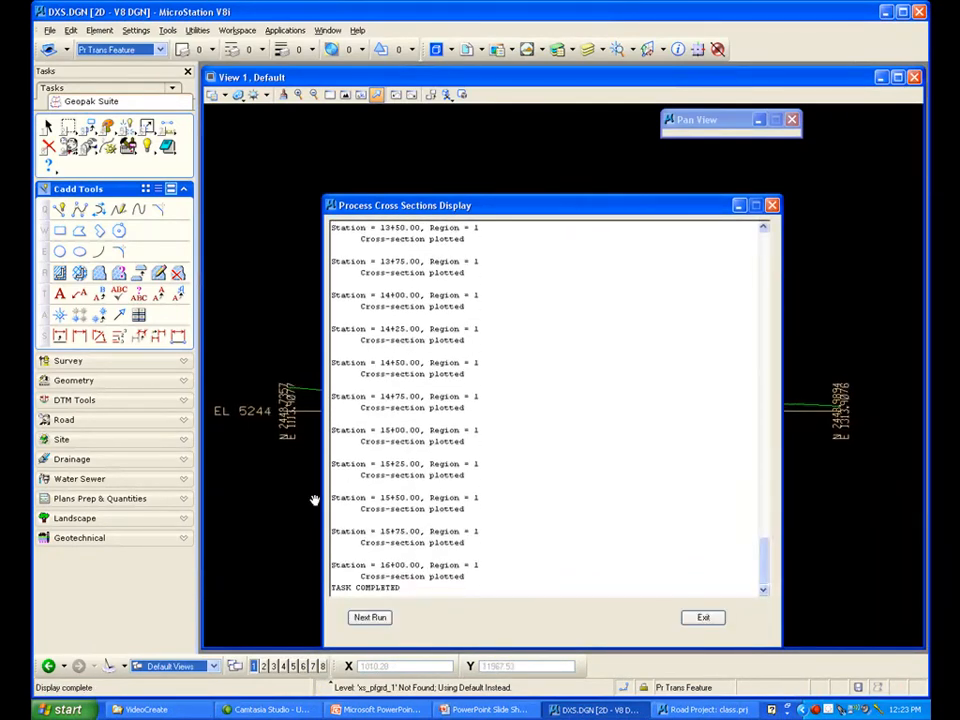
pyautogui.click(704, 618)
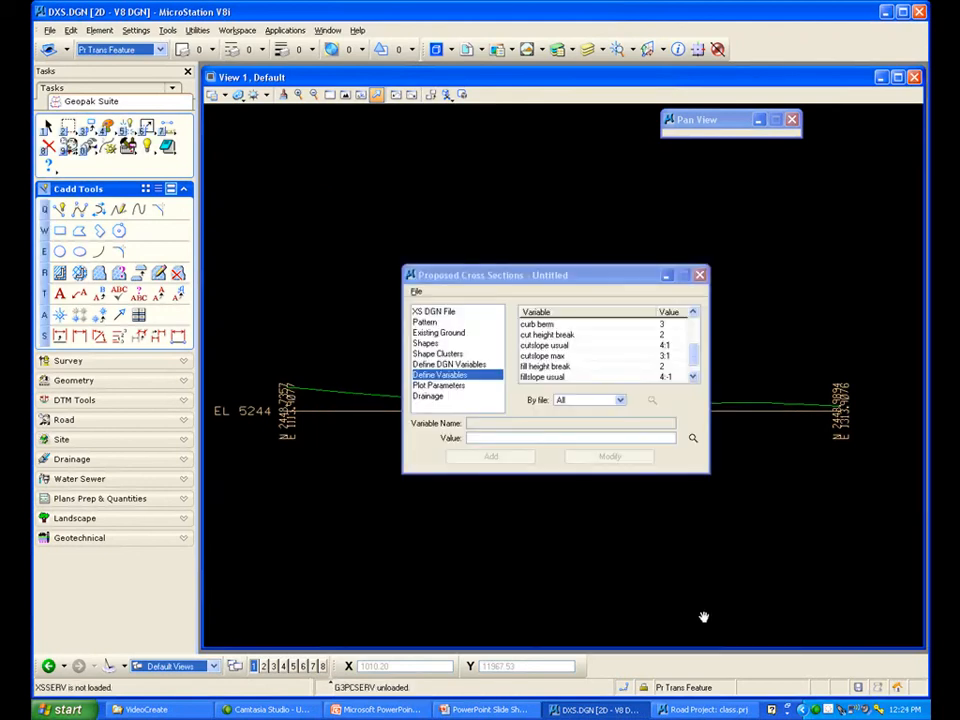
# Close the Proposed Cross Sections setup with its settings saved, and dismiss the software problem report without sending it
pyautogui.click(701, 276)
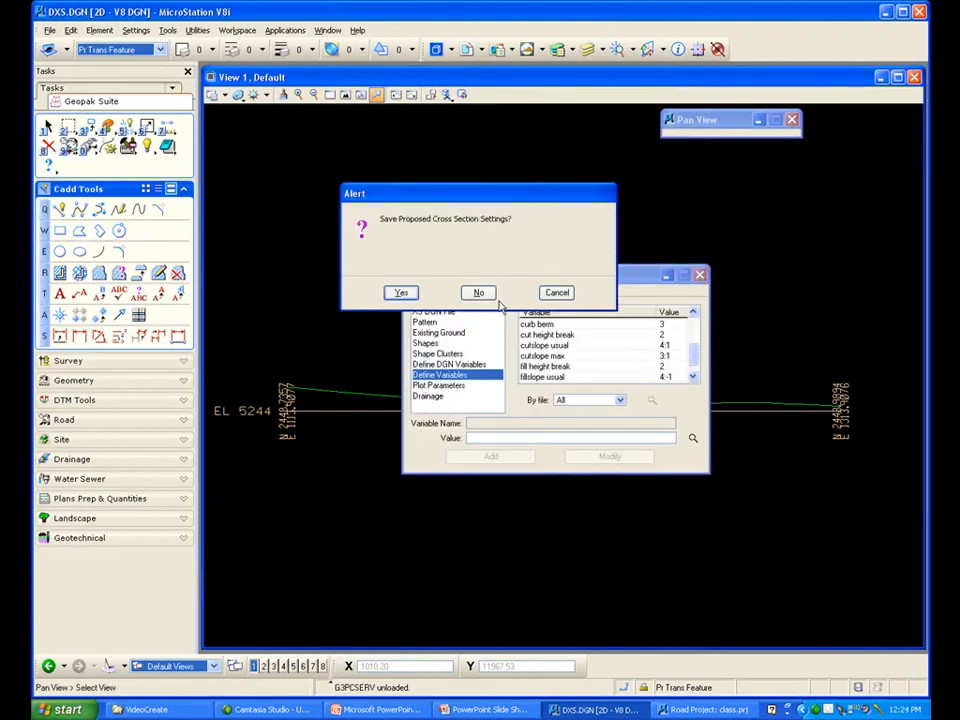
pyautogui.click(390, 291)
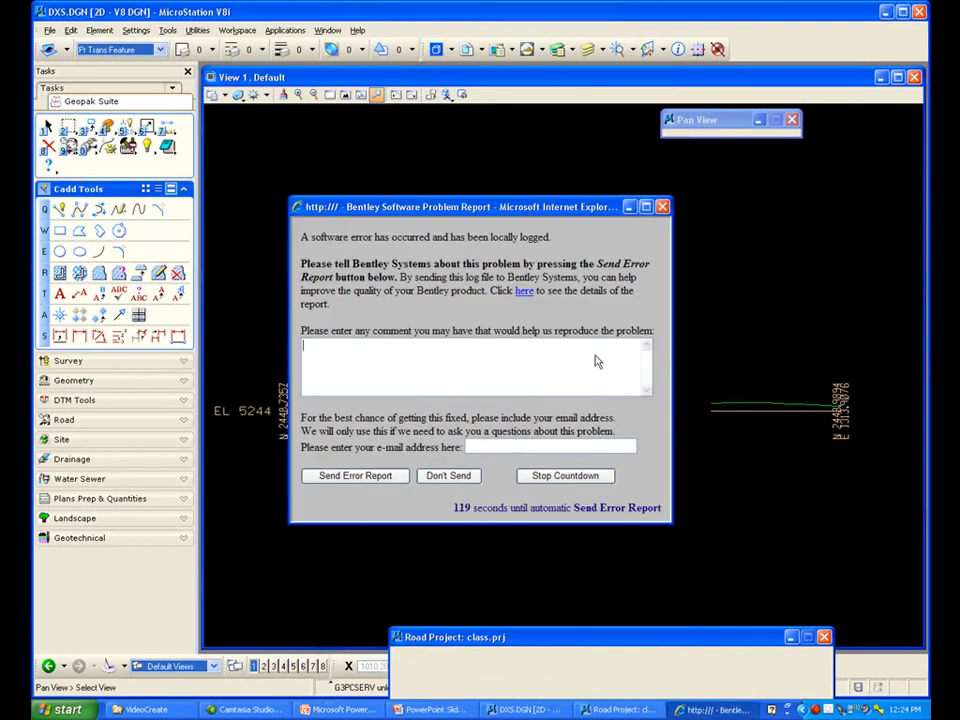
pyautogui.click(663, 207)
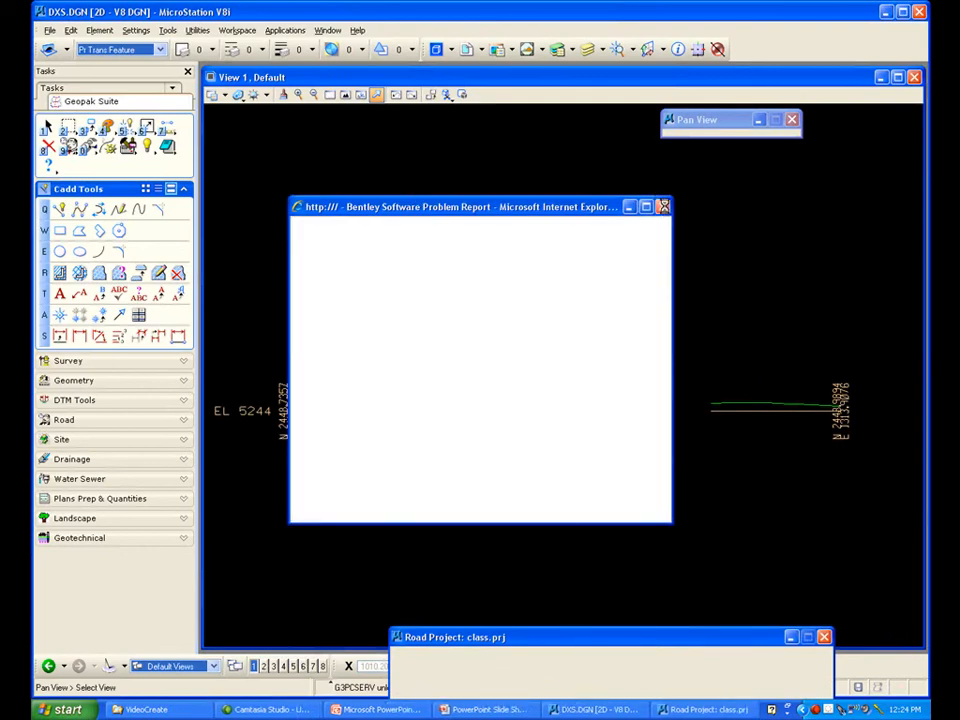